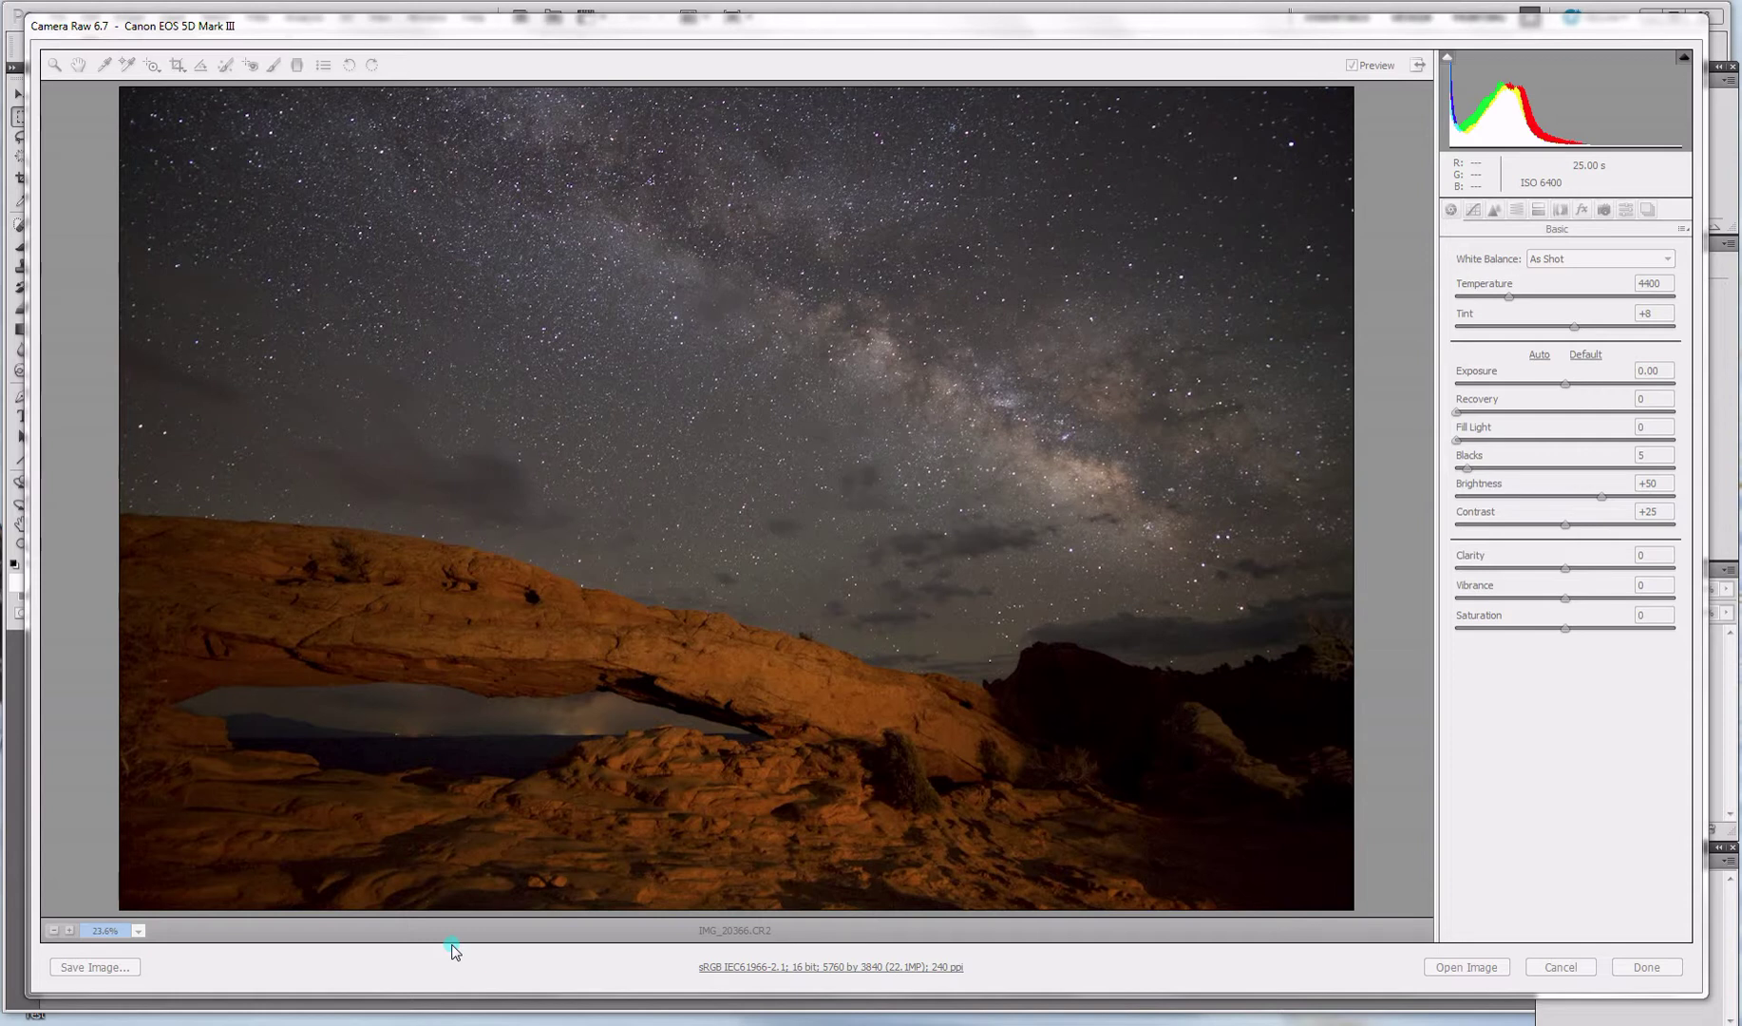
Step: Cool the photo's white balance to a Temperature of 3900 and set the Tint to 0
left_click(662, 26)
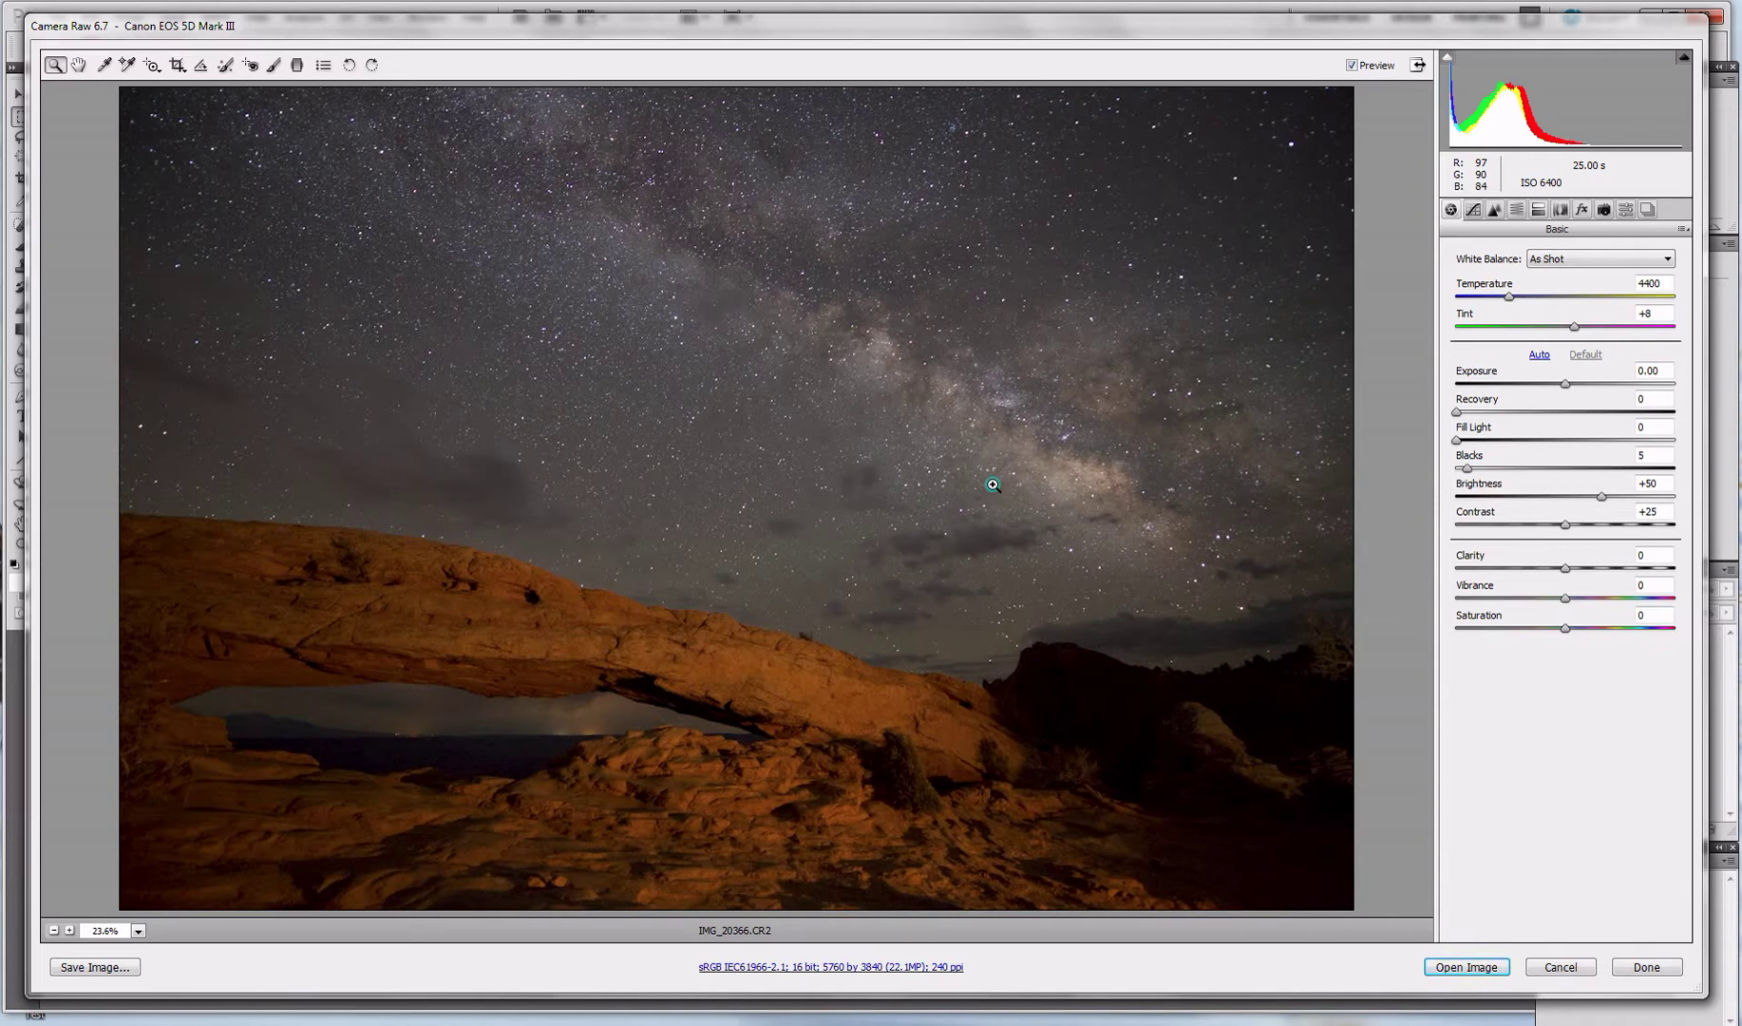
left_click(1510, 297)
left_click_drag(1510, 298, 1499, 298)
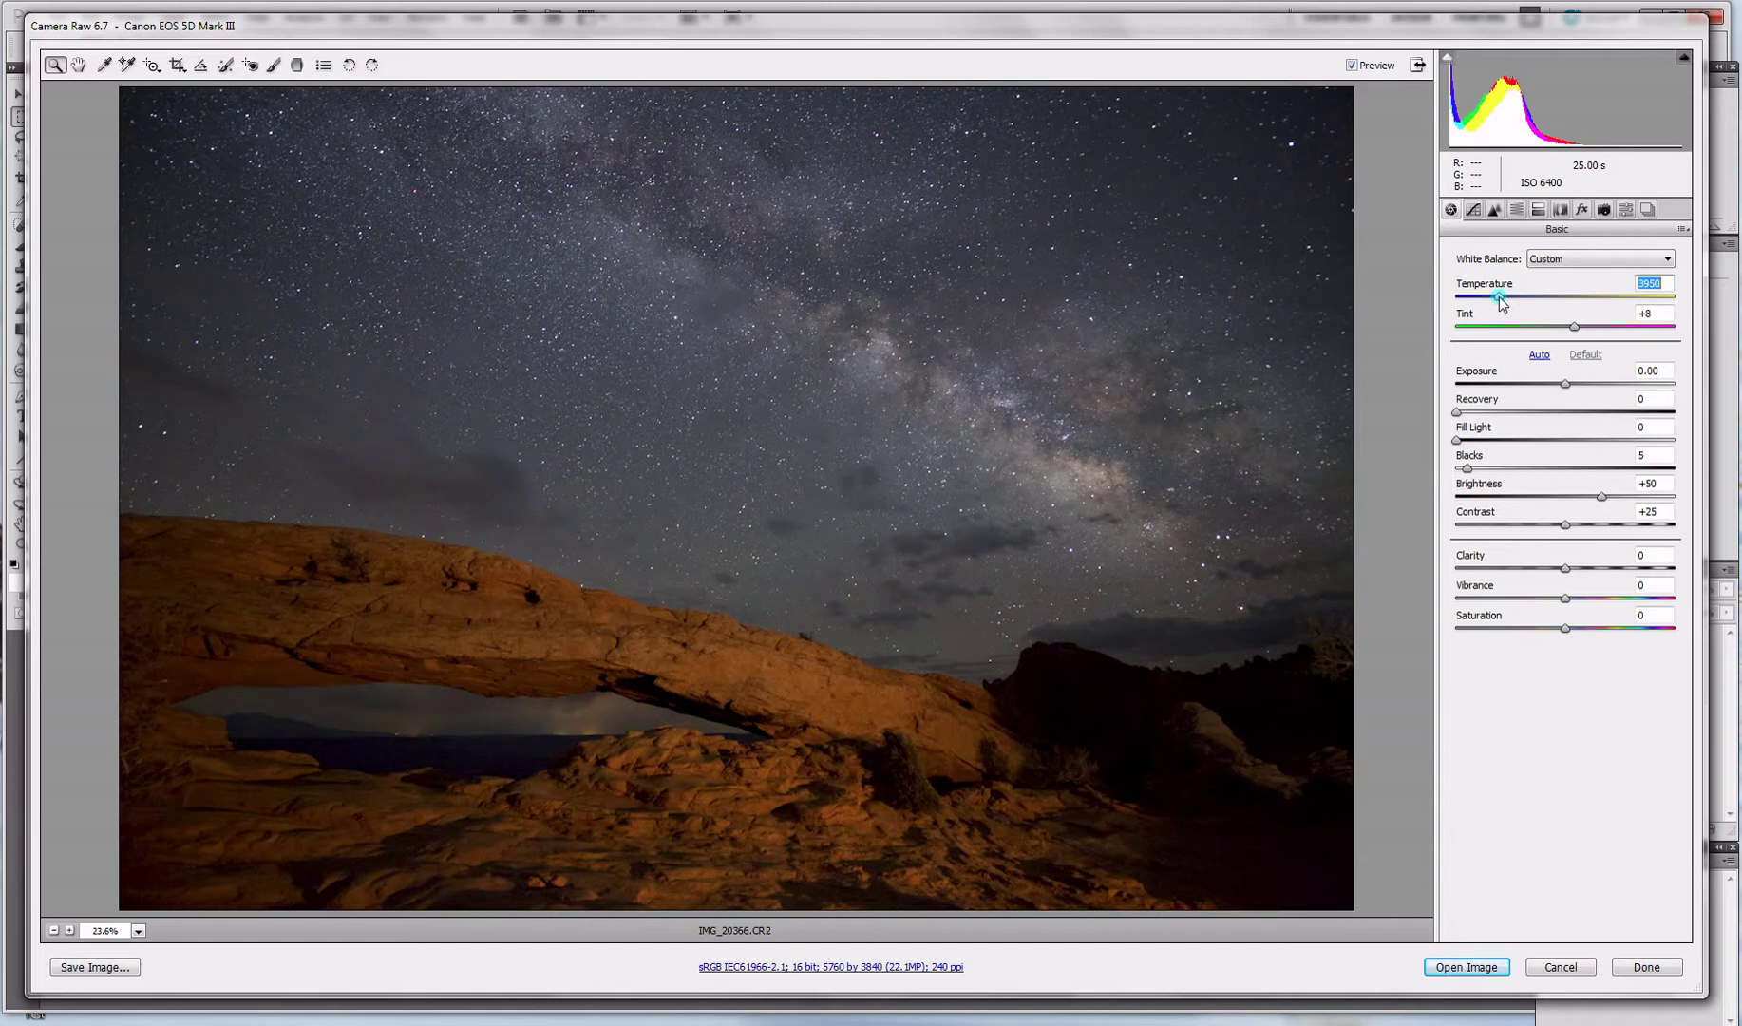
left_click_drag(1498, 298, 1496, 298)
left_click(1582, 353)
left_click(1578, 327)
left_click_drag(1577, 331, 1568, 328)
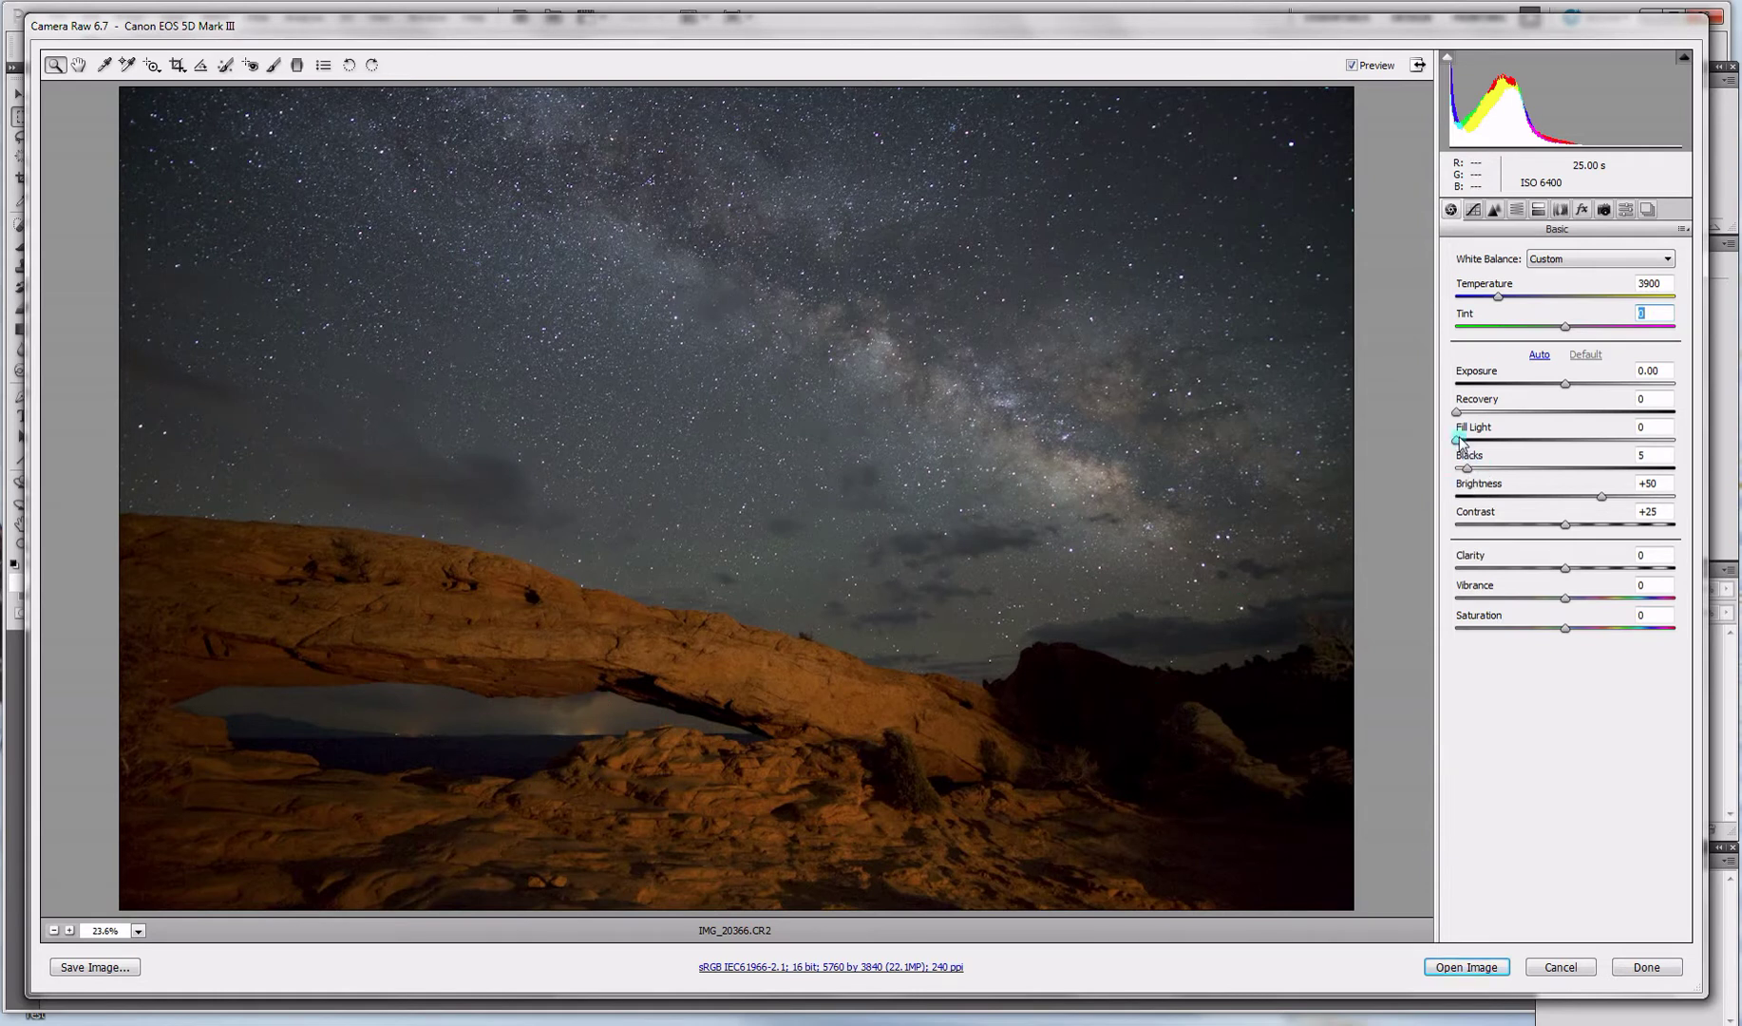
Step: Adjust the photo's basic tones to Fill Light 5, Blacks 2 and Contrast +44
left_click_drag(1459, 442, 1462, 449)
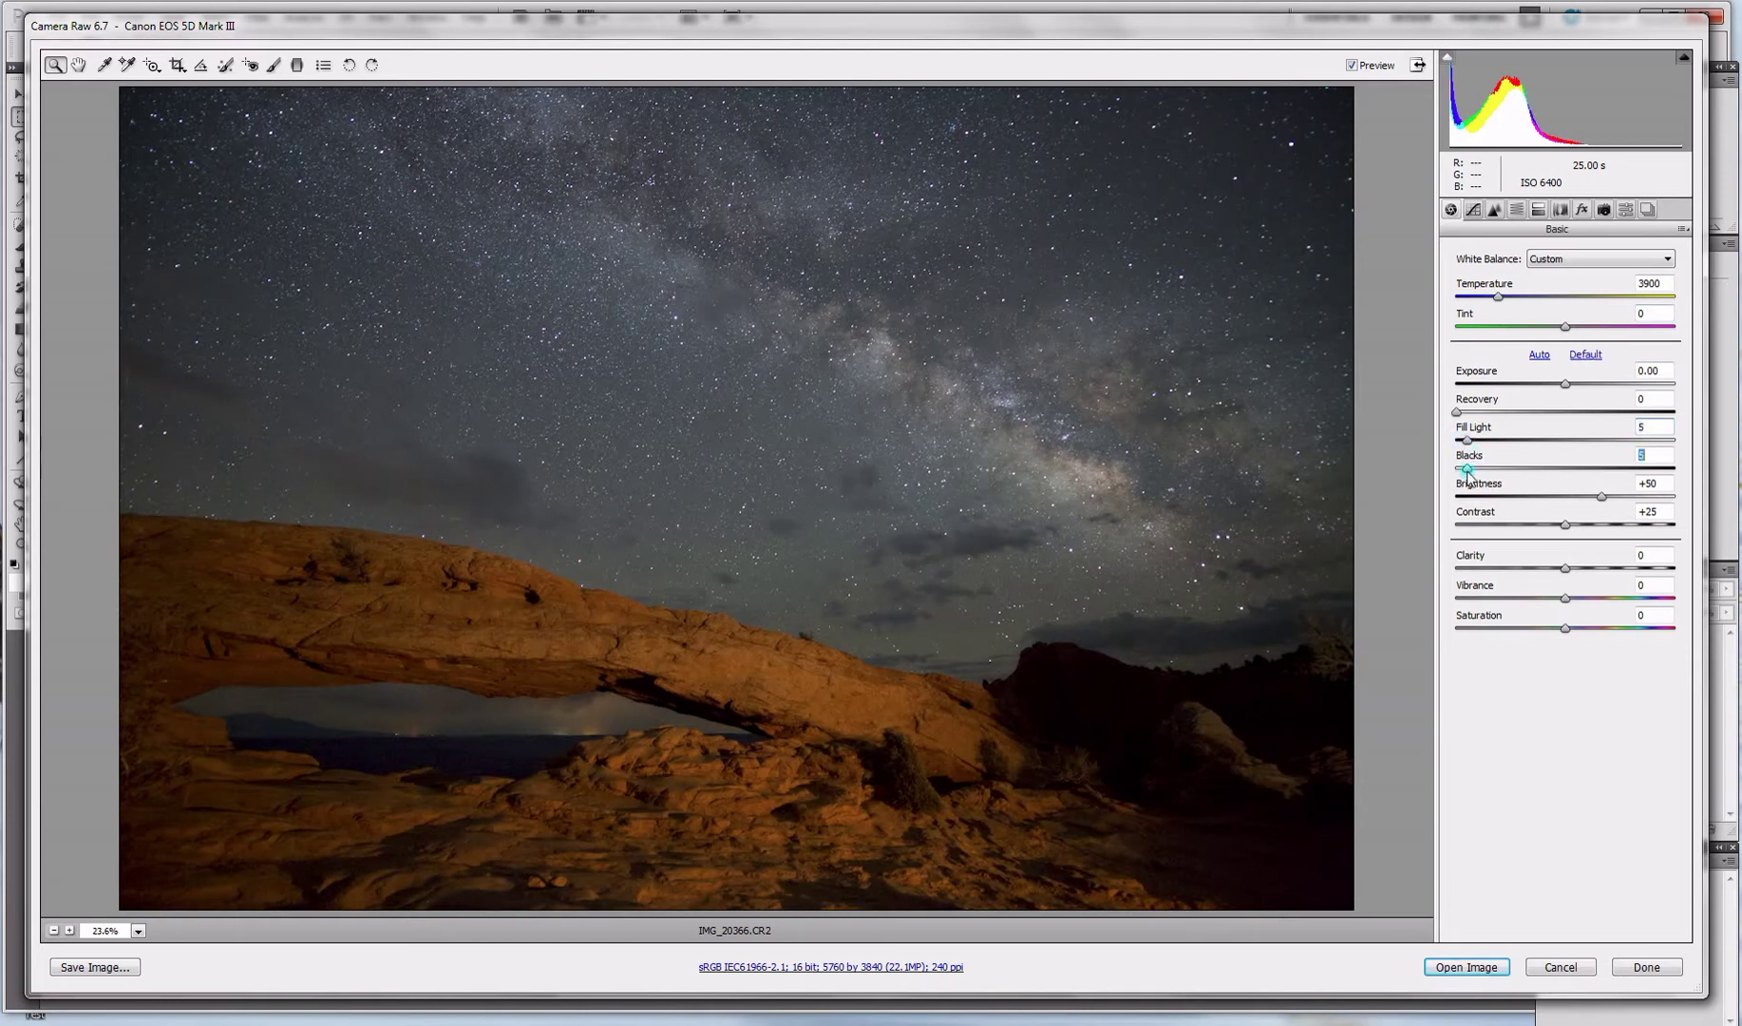
left_click_drag(1466, 471, 1462, 468)
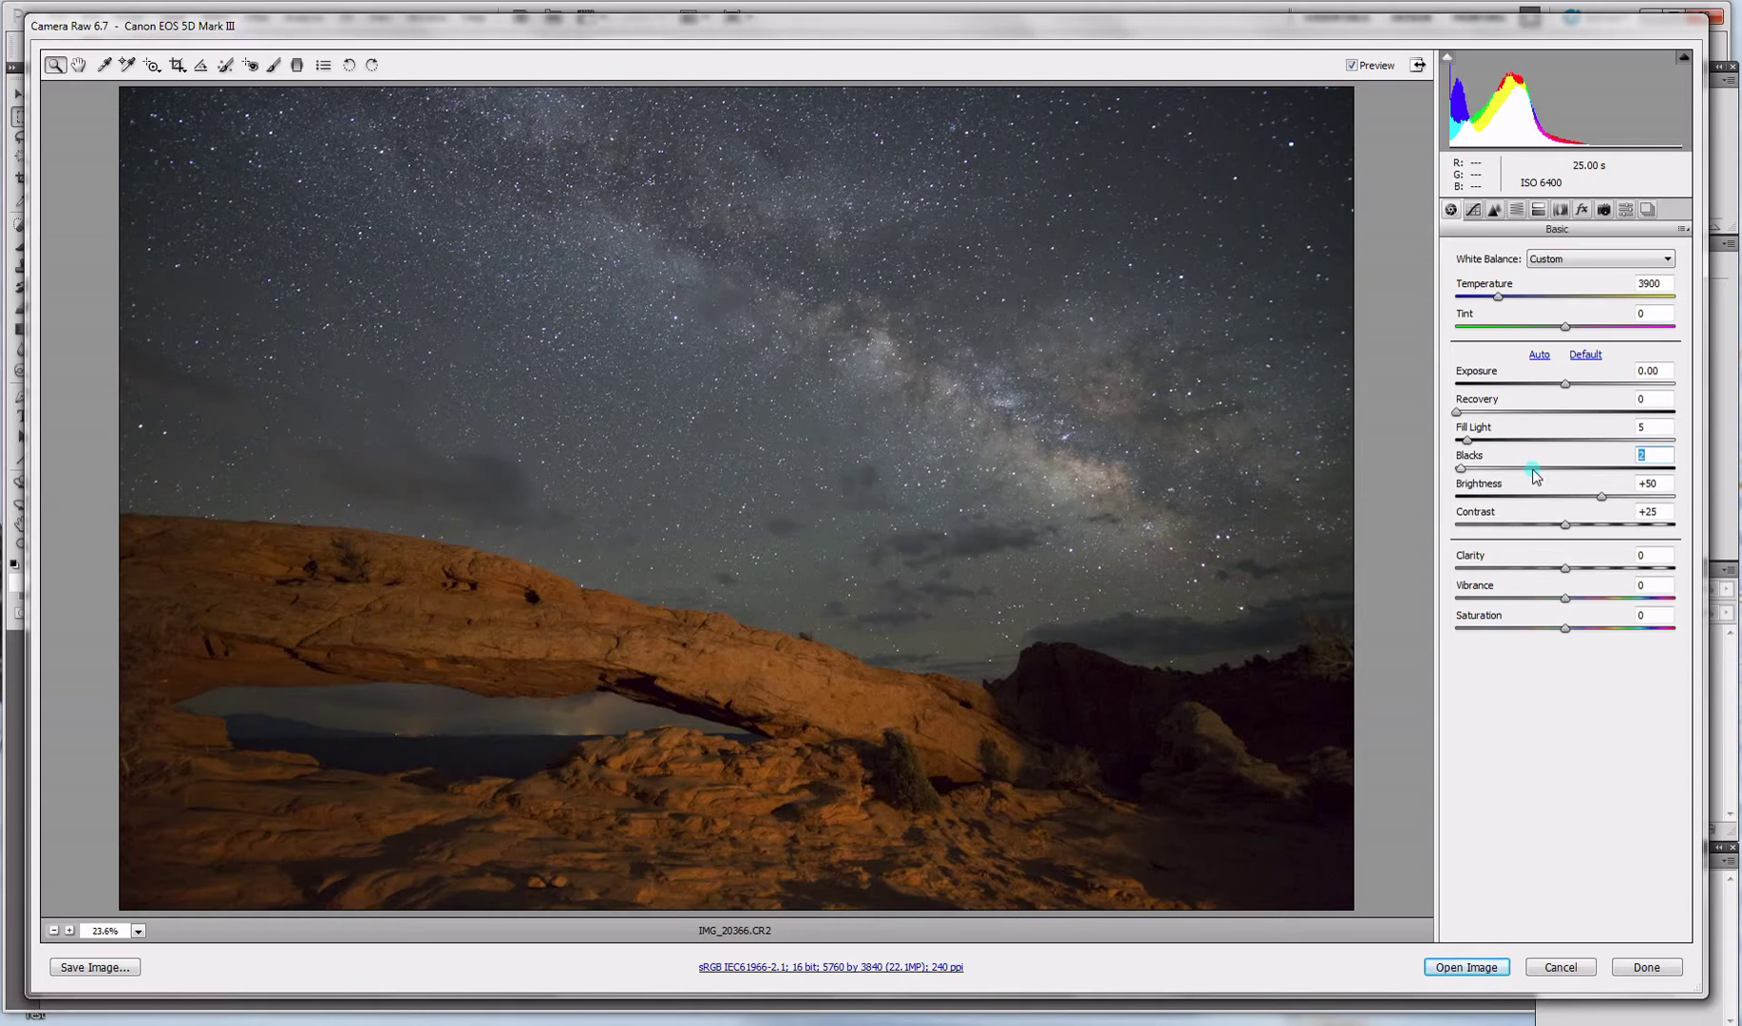
left_click(1565, 524)
left_click_drag(1566, 528, 1592, 528)
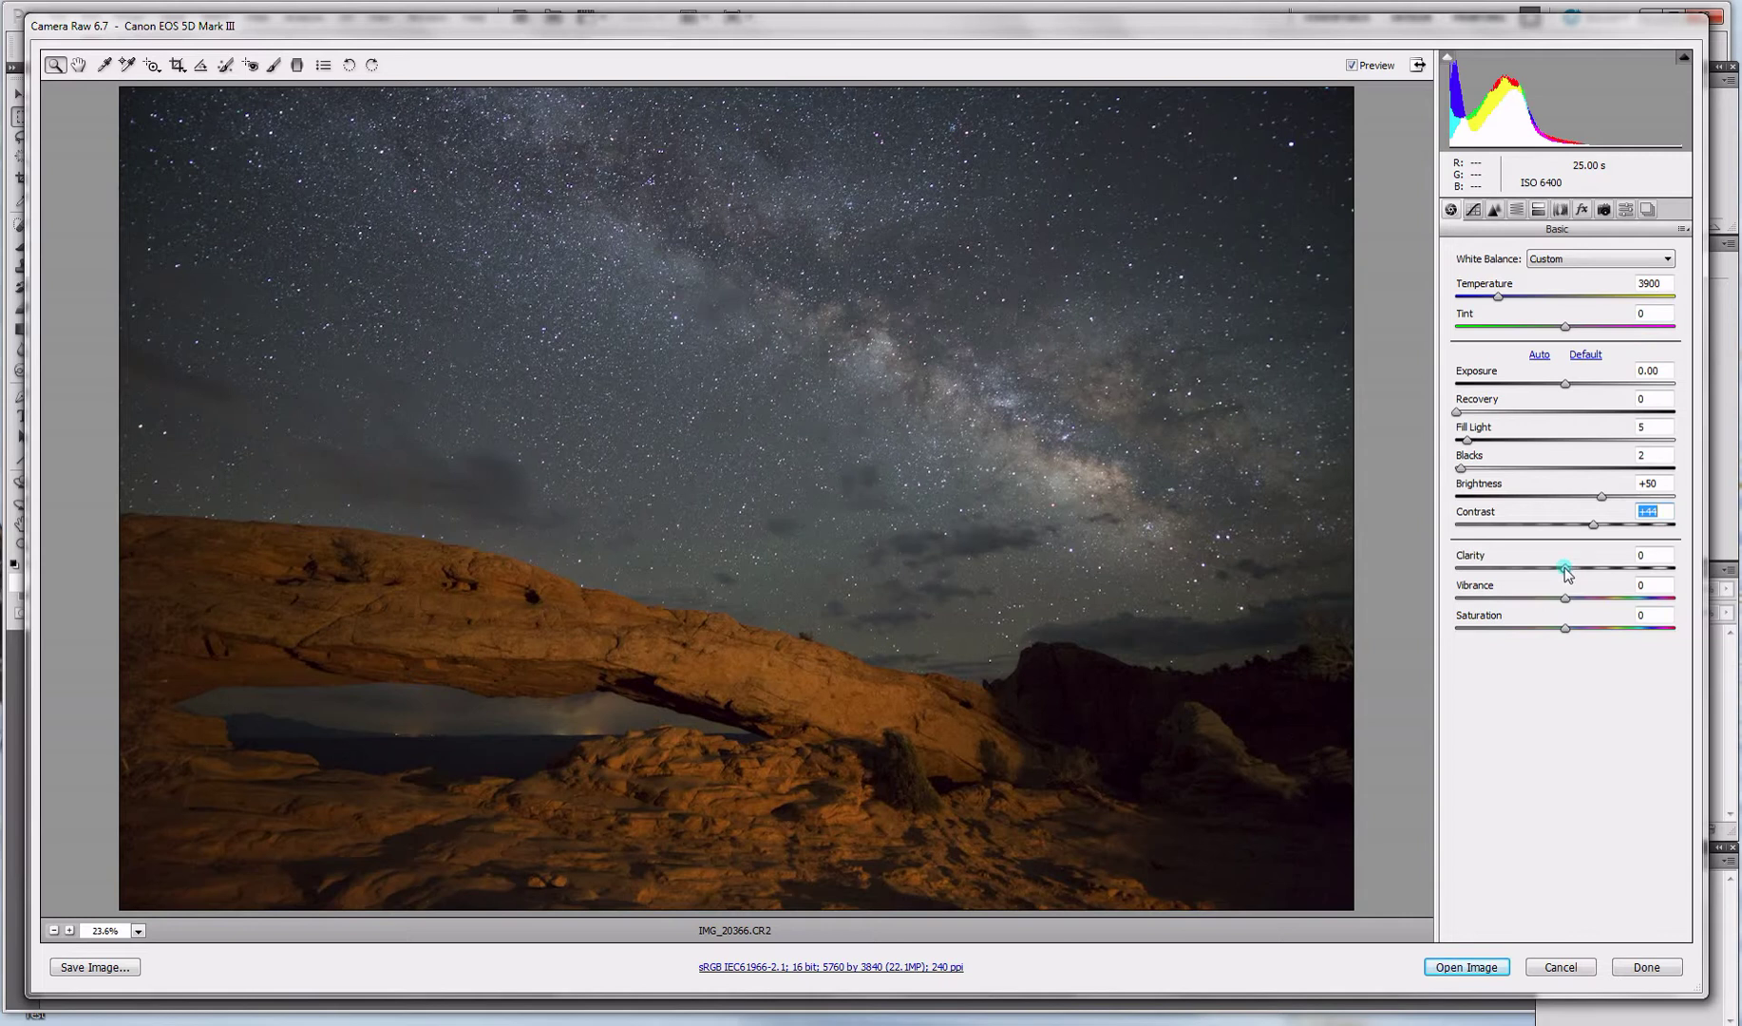
Step: Set the photo's Clarity to -2, Vibrance to +12 and Saturation to +15
left_click_drag(1564, 567, 1606, 569)
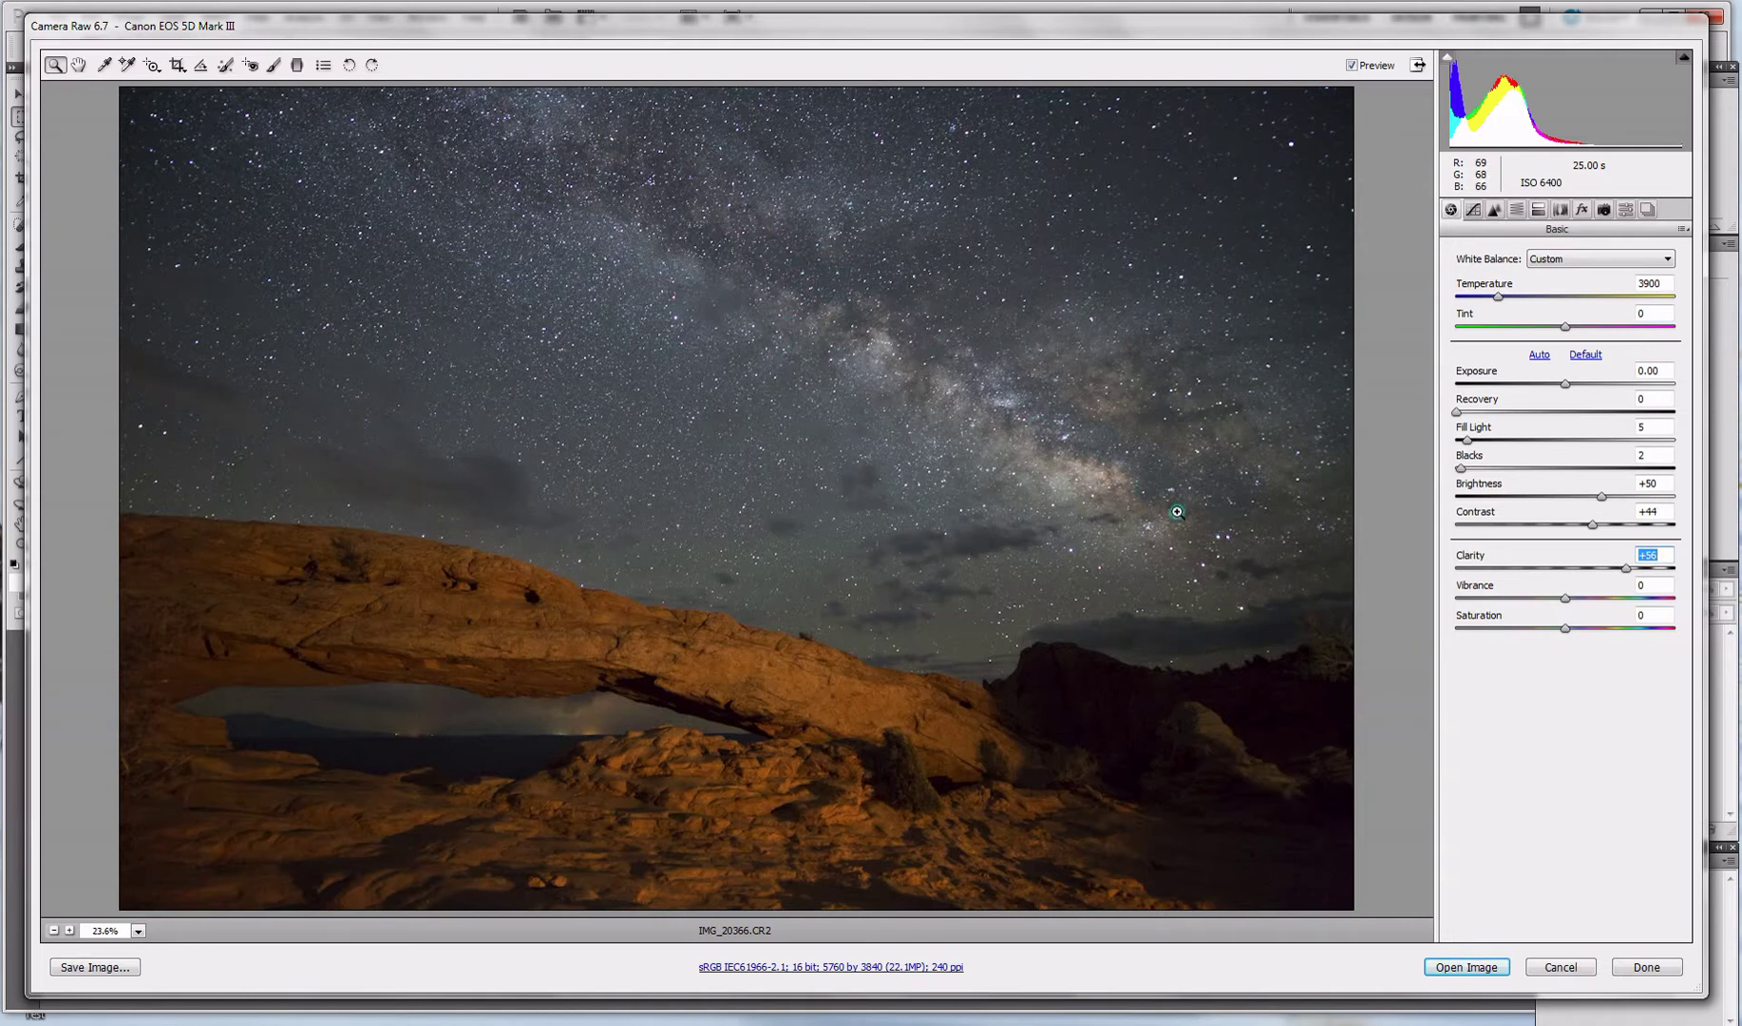
left_click_drag(1626, 567, 1564, 569)
left_click_drag(1567, 601, 1582, 633)
left_click(1577, 602)
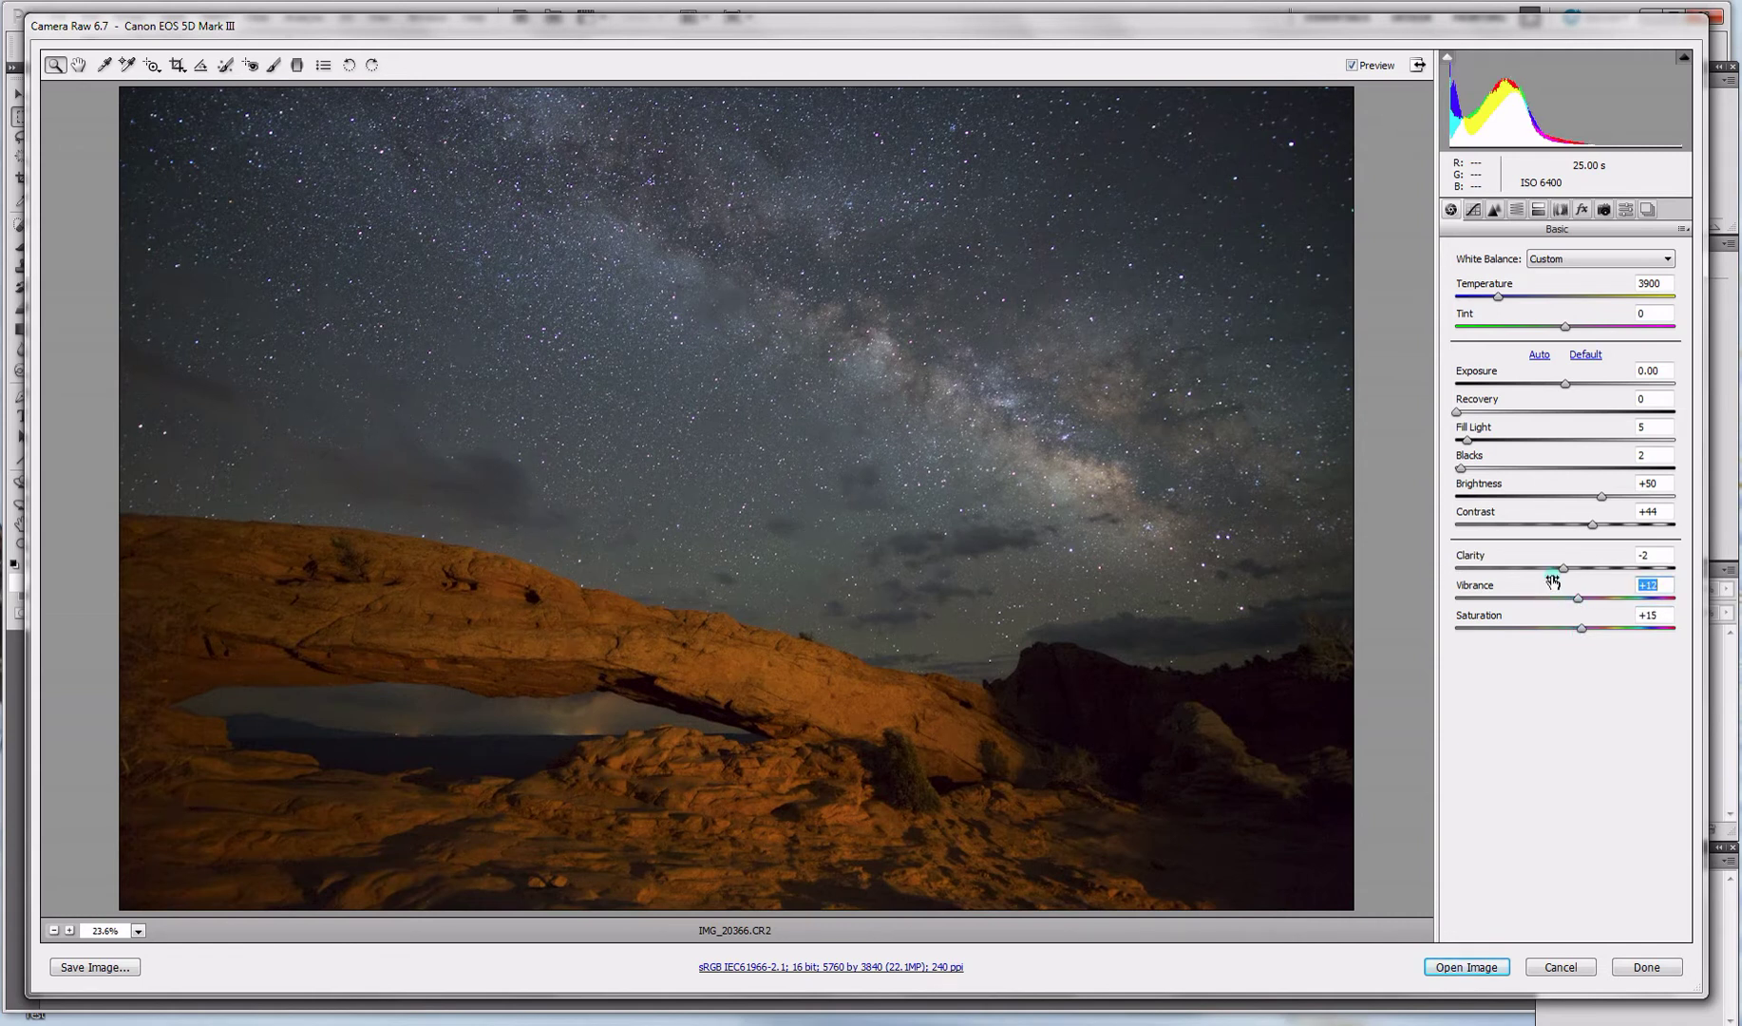
Step: Set the Highlights of the parametric tone curve to +12
left_click(1473, 210)
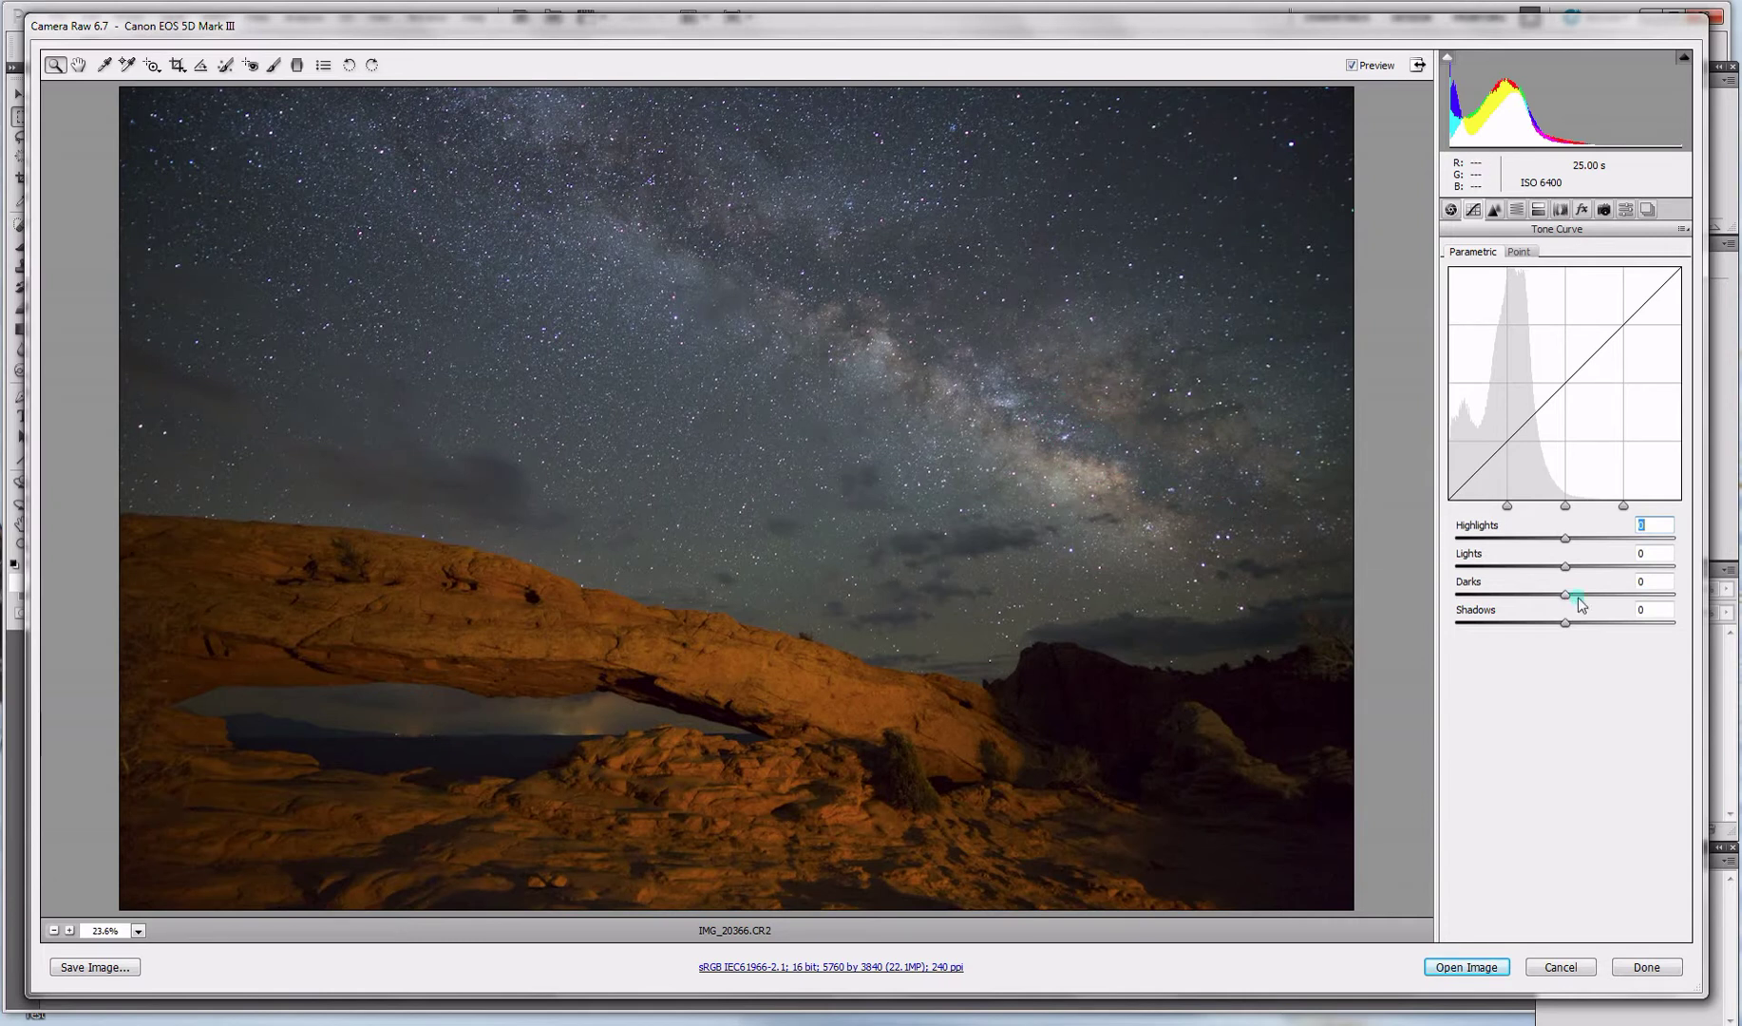
left_click_drag(1565, 541, 1631, 546)
left_click_drag(1633, 546, 1579, 545)
Step: Configure the Adjustment Brush with size 15, Exposure 0.00 and Contrast +37
left_click(275, 66)
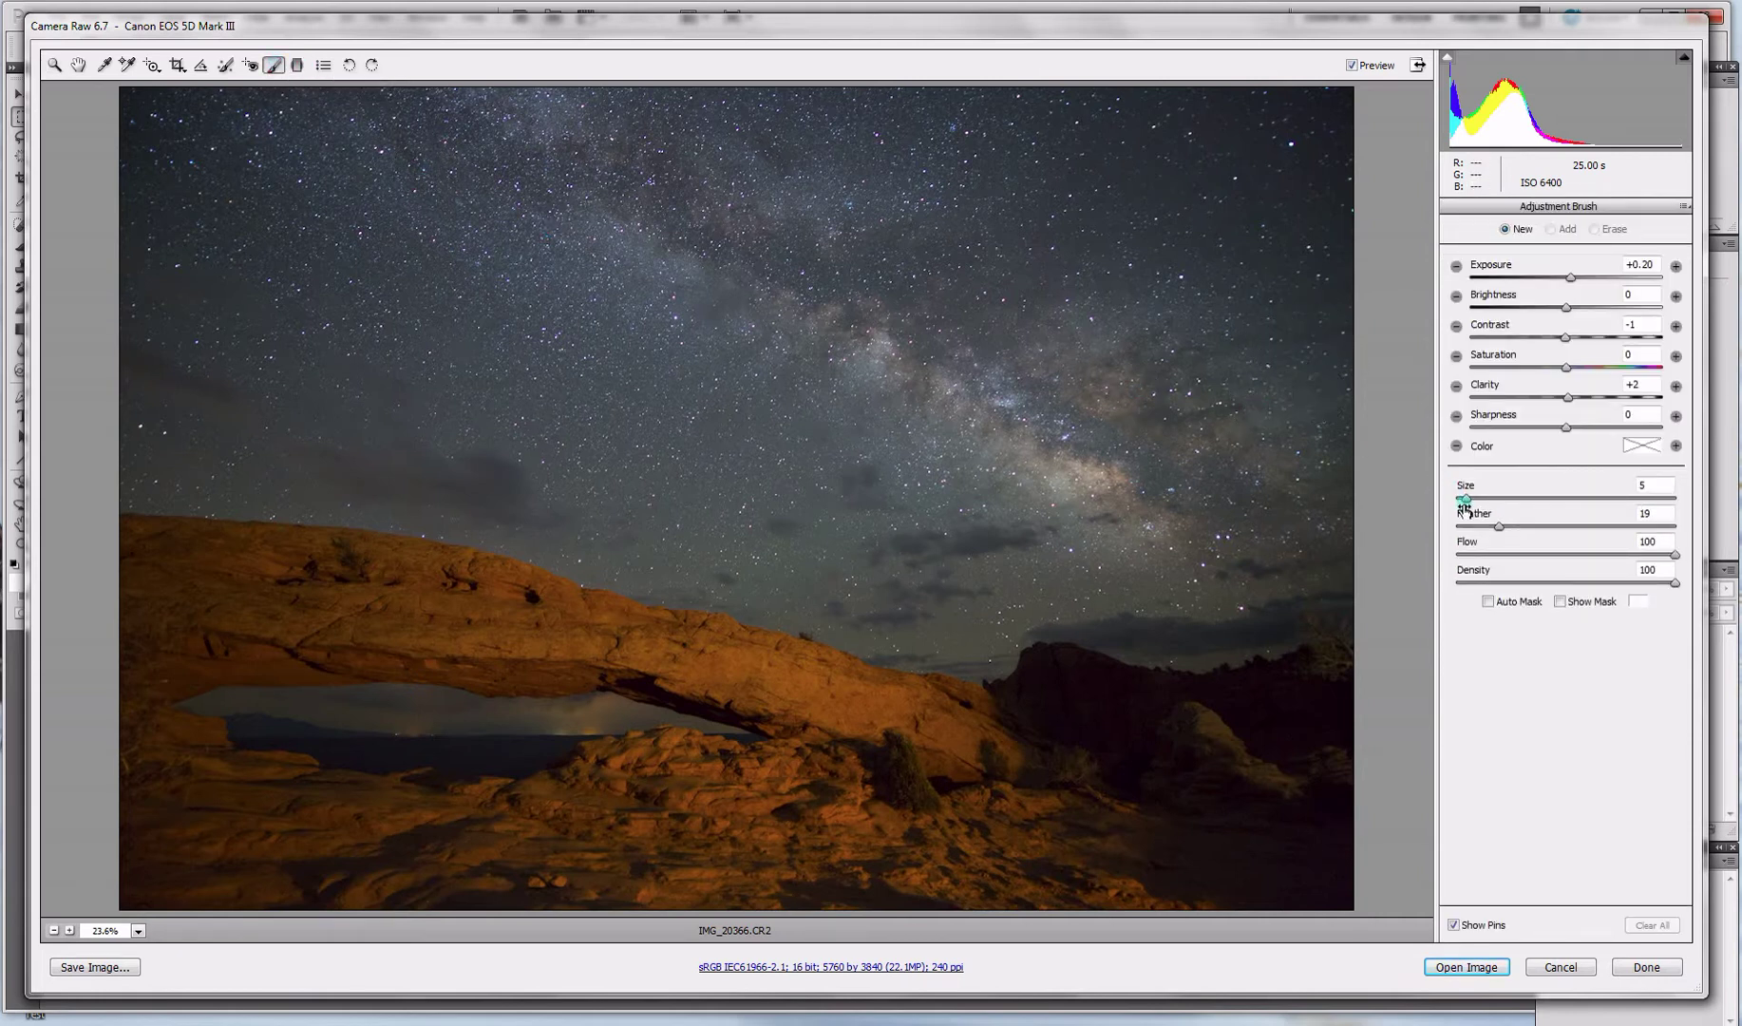
left_click_drag(1466, 498, 1488, 502)
left_click(1571, 278)
left_click_drag(1572, 279, 1568, 277)
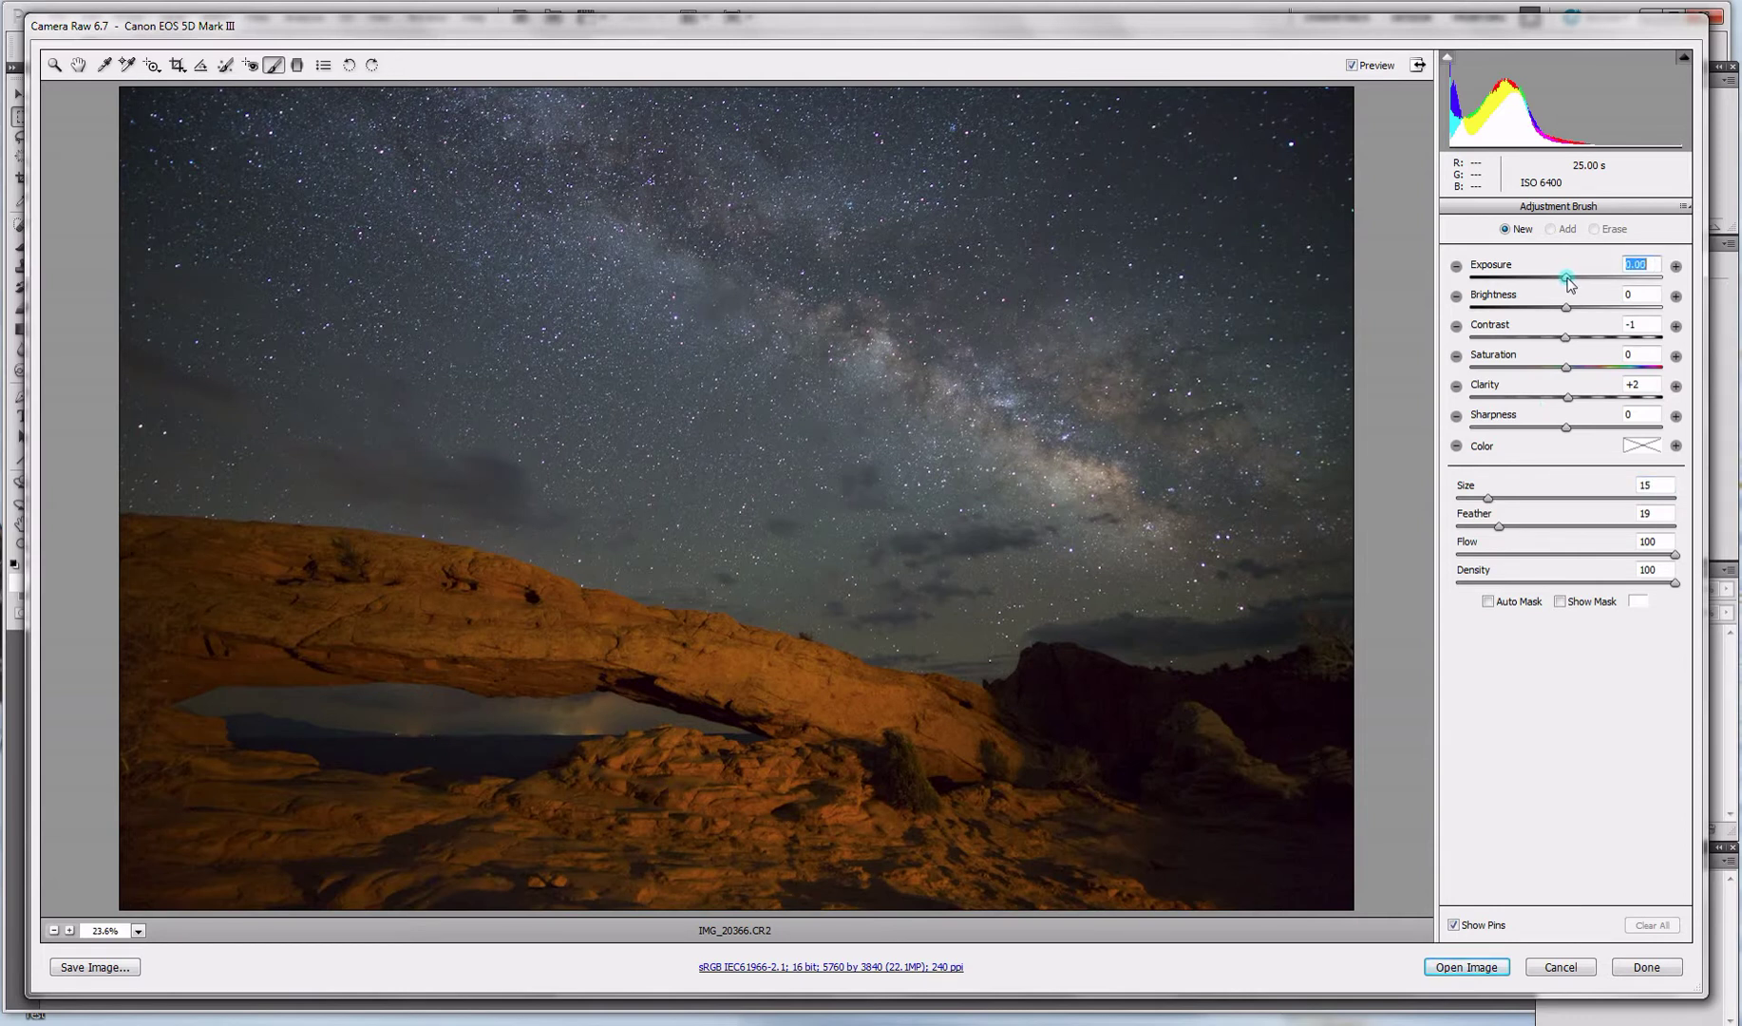
left_click(1565, 336)
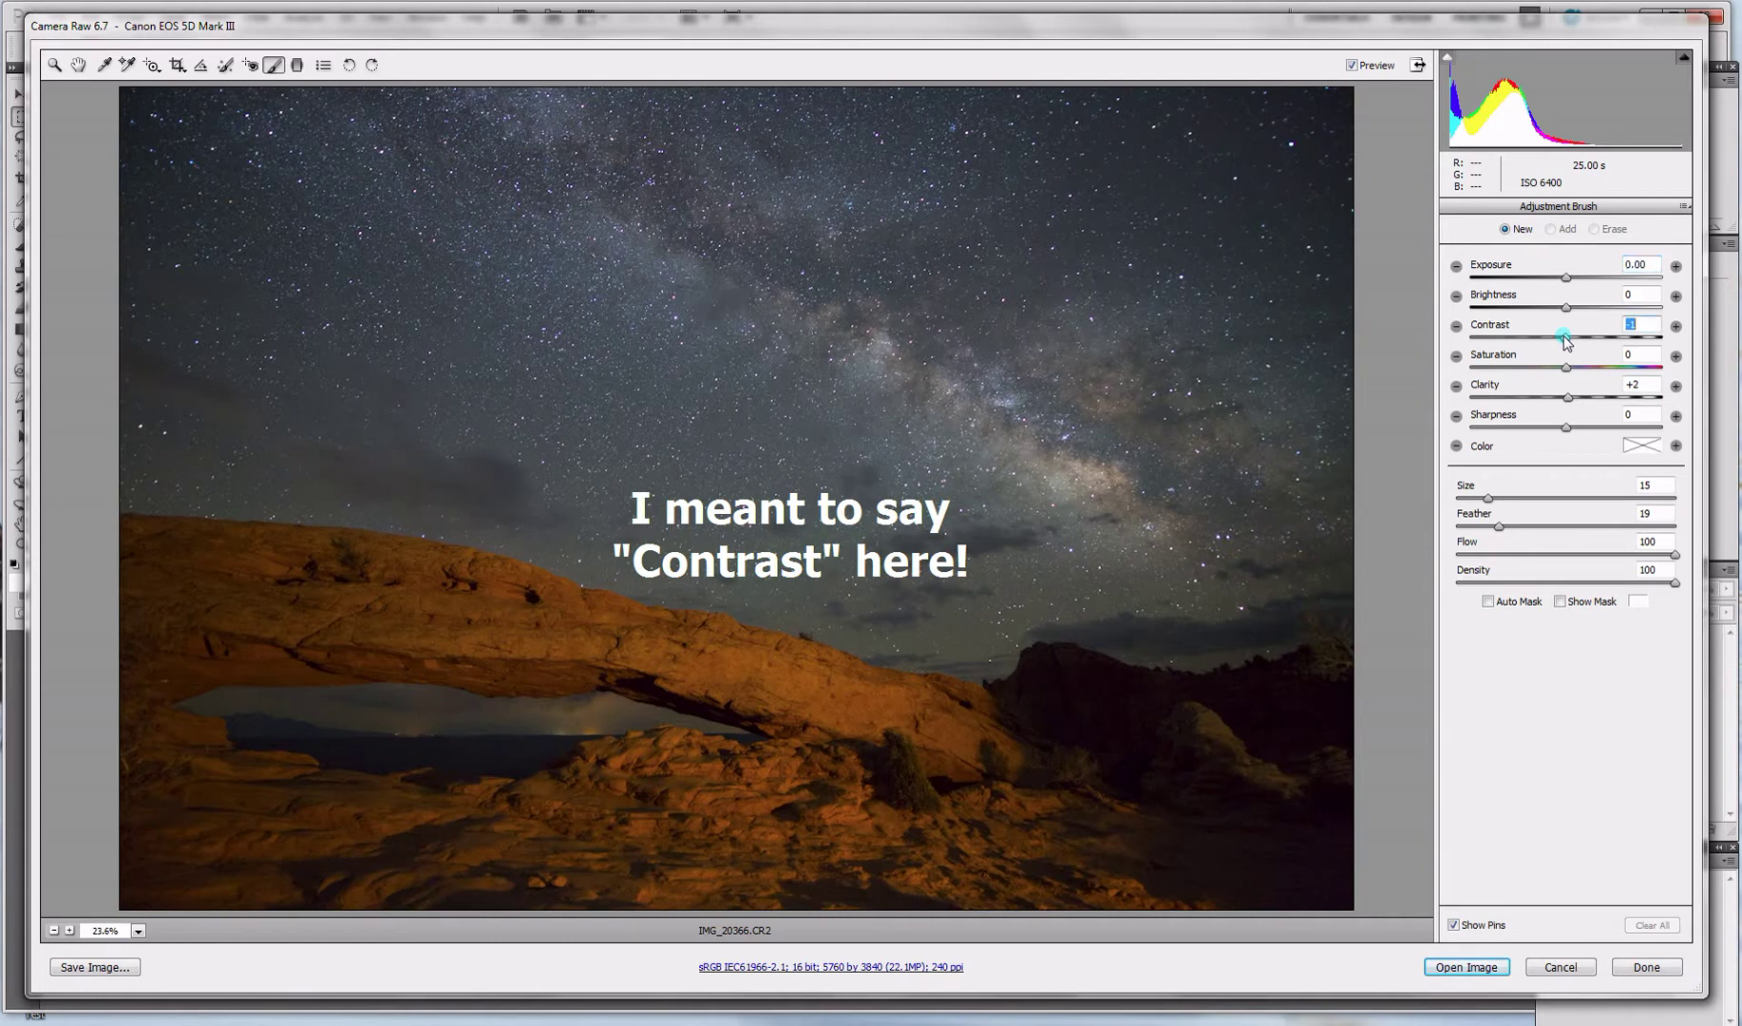
left_click_drag(1565, 335, 1598, 336)
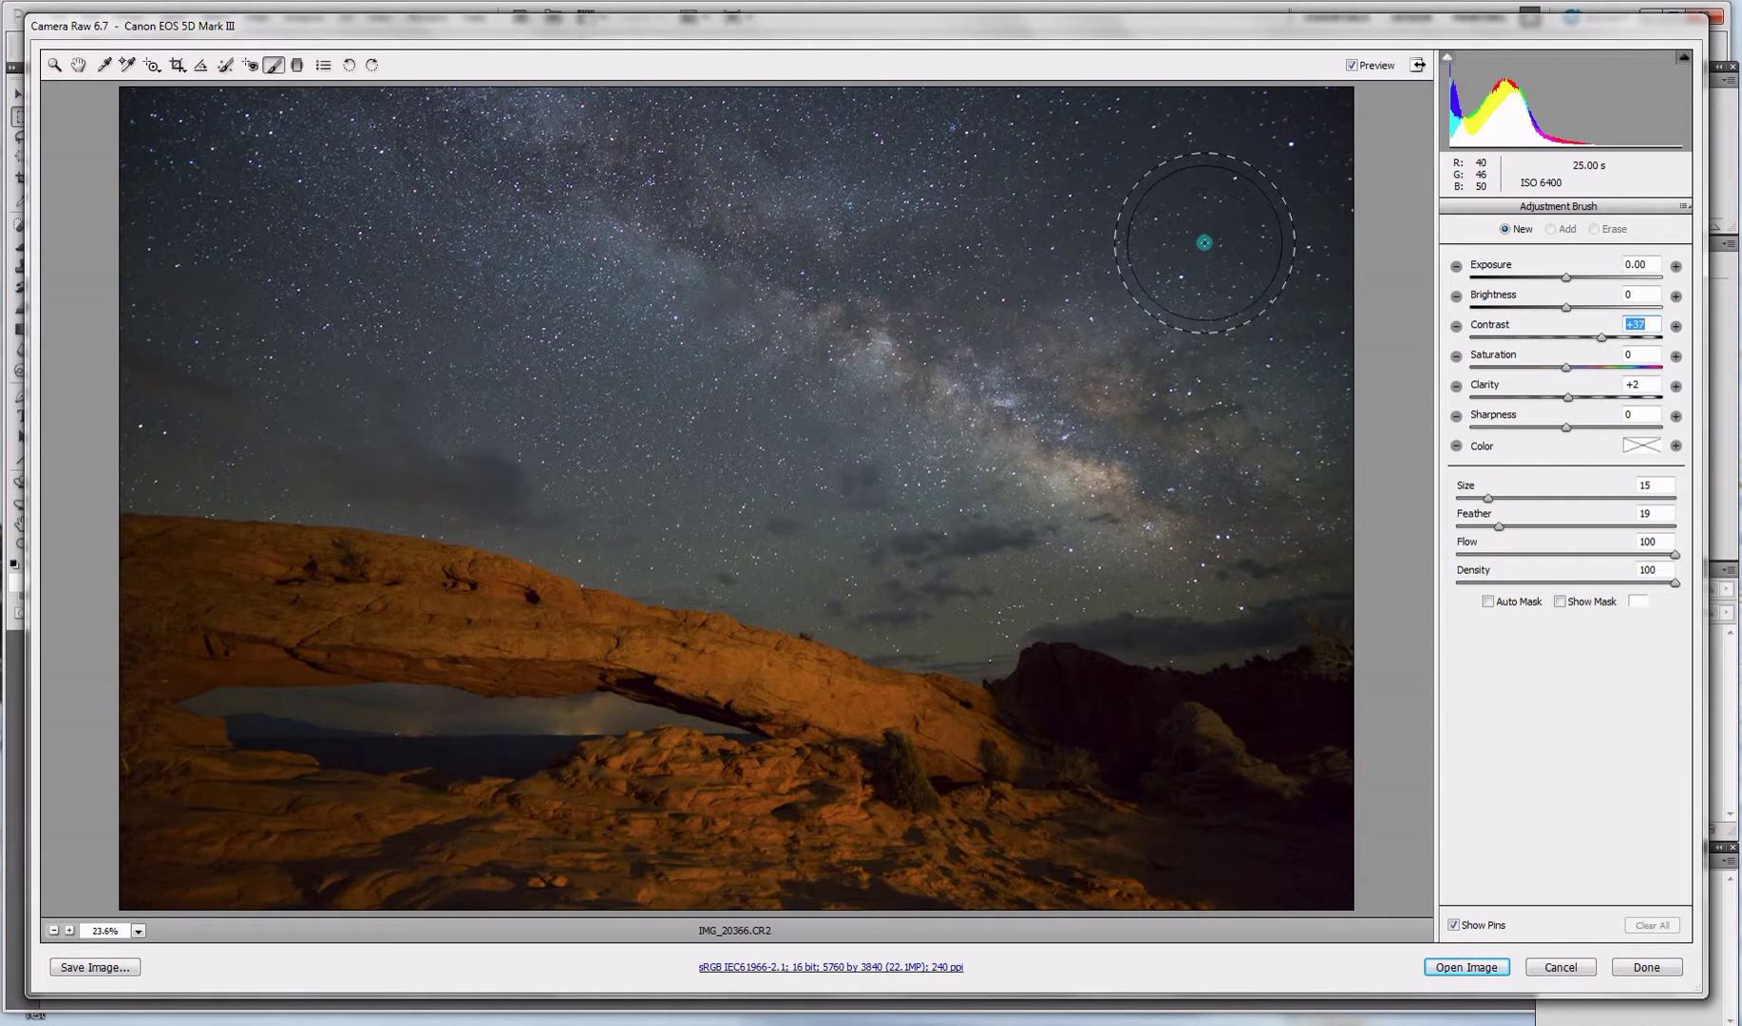
Step: Paint the brush adjustment over the Milky Way and surrounding sky, with its Exposure lowered to -0.05
mouse_move(1320, 140)
left_mouse_down()
mouse_move(131, 141)
mouse_move(635, 101)
mouse_move(1052, 101)
mouse_move(1218, 160)
mouse_move(1314, 244)
mouse_move(1084, 262)
mouse_move(299, 252)
mouse_move(156, 280)
mouse_move(774, 267)
mouse_move(1332, 341)
mouse_move(1334, 362)
mouse_move(592, 355)
mouse_move(95, 388)
mouse_move(186, 404)
mouse_move(866, 383)
mouse_move(1094, 400)
mouse_move(1332, 493)
mouse_move(647, 478)
mouse_move(164, 428)
mouse_move(328, 433)
mouse_move(957, 597)
mouse_move(972, 560)
mouse_move(1039, 553)
mouse_move(1289, 568)
mouse_move(1200, 582)
mouse_move(1239, 545)
mouse_move(925, 505)
mouse_move(1047, 500)
mouse_move(595, 463)
mouse_move(152, 377)
mouse_move(860, 429)
left_mouse_up()
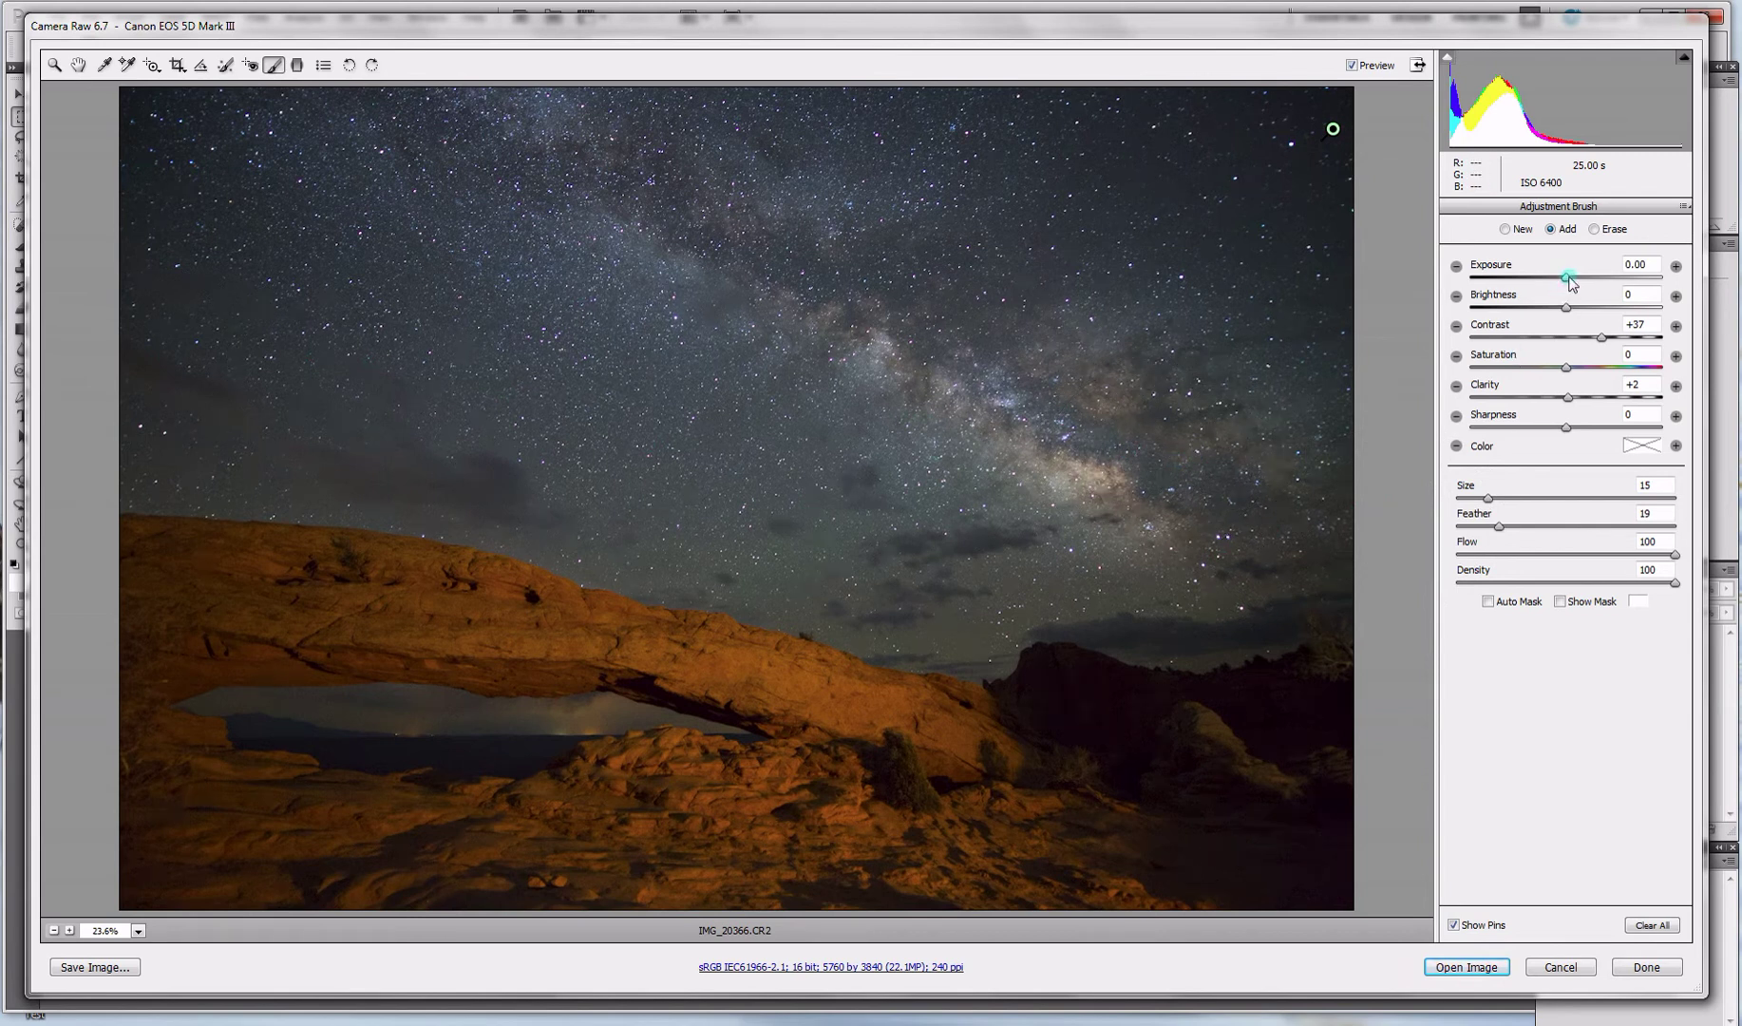
left_click_drag(1569, 283, 1566, 282)
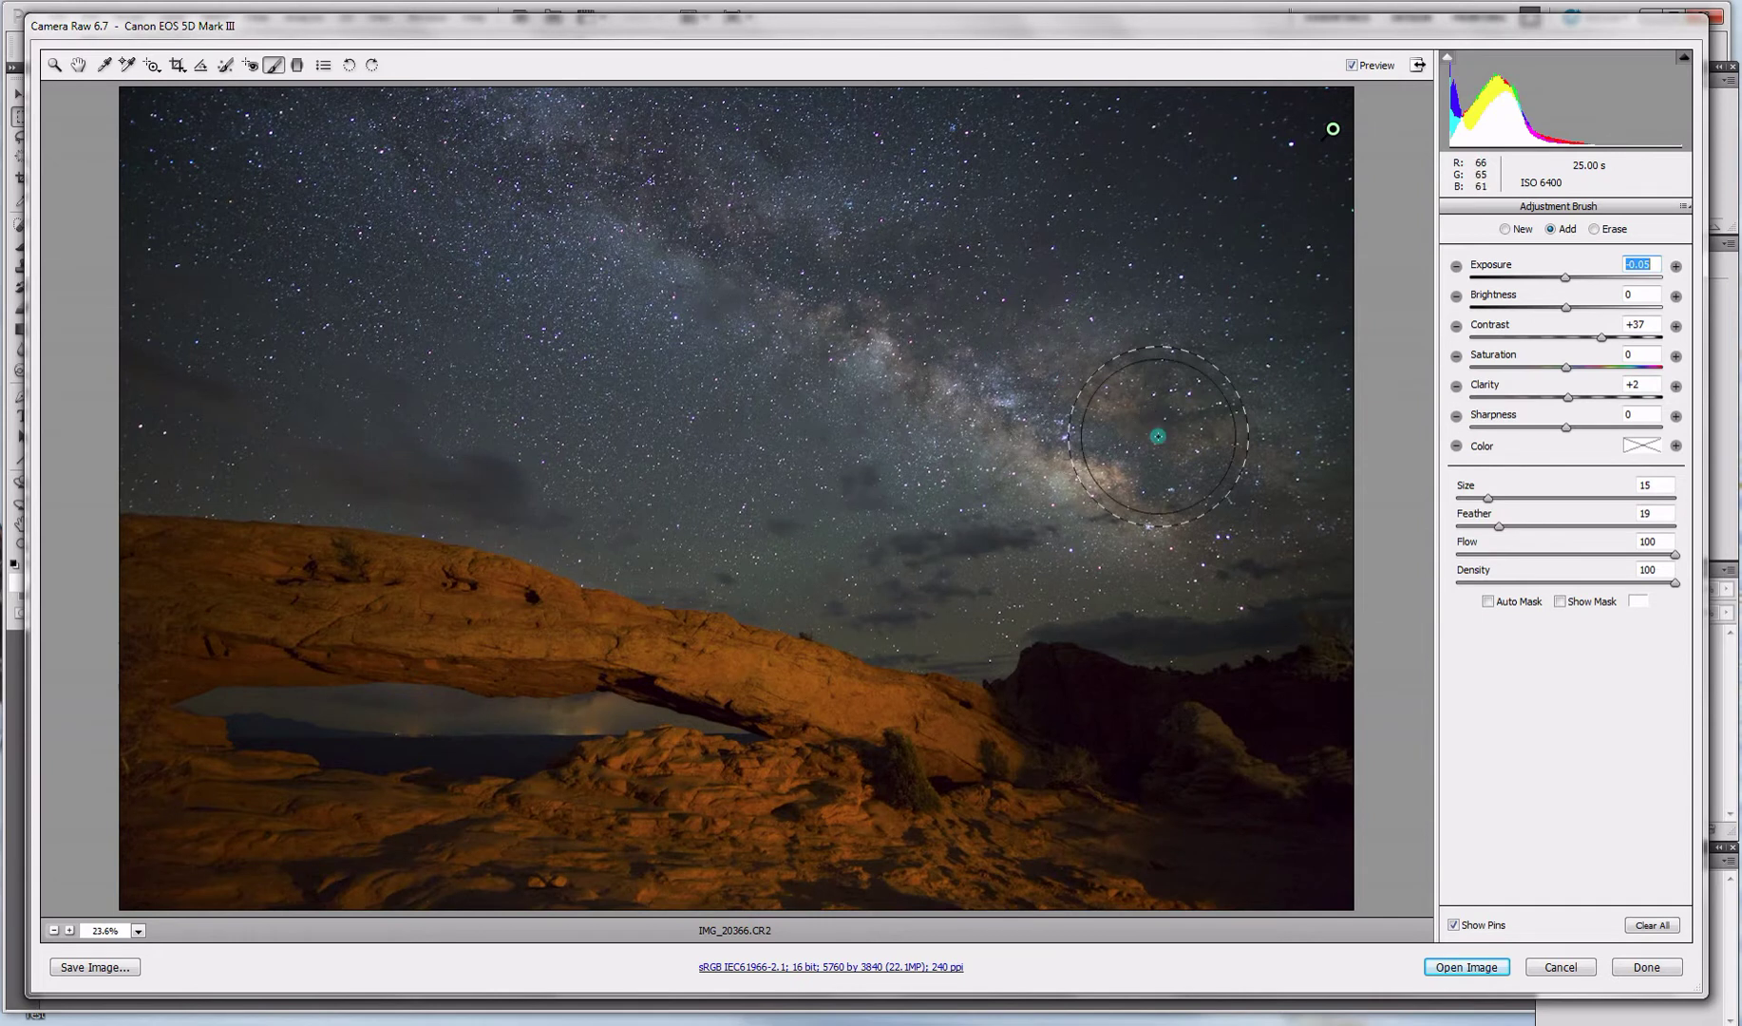
mouse_move(1156, 486)
left_mouse_down()
mouse_move(921, 386)
mouse_move(560, 175)
mouse_move(863, 220)
mouse_move(1346, 187)
mouse_move(271, 229)
mouse_move(430, 284)
mouse_move(1156, 435)
left_mouse_up()
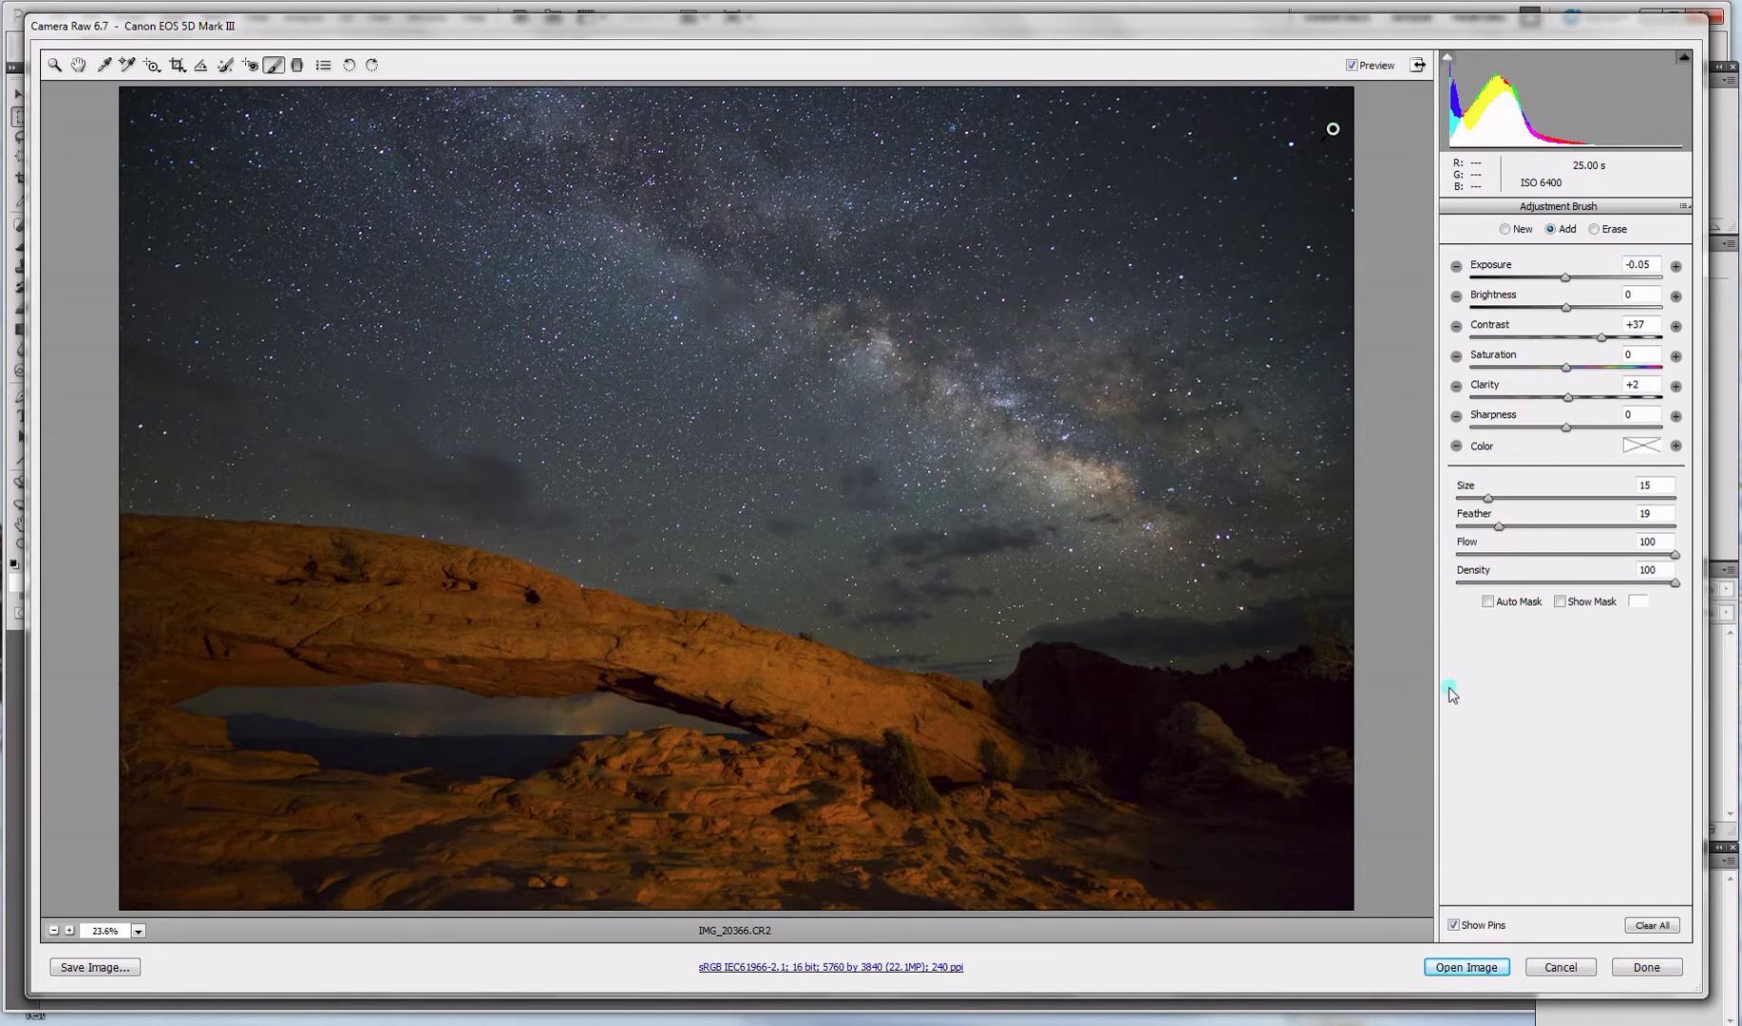
left_click(79, 64)
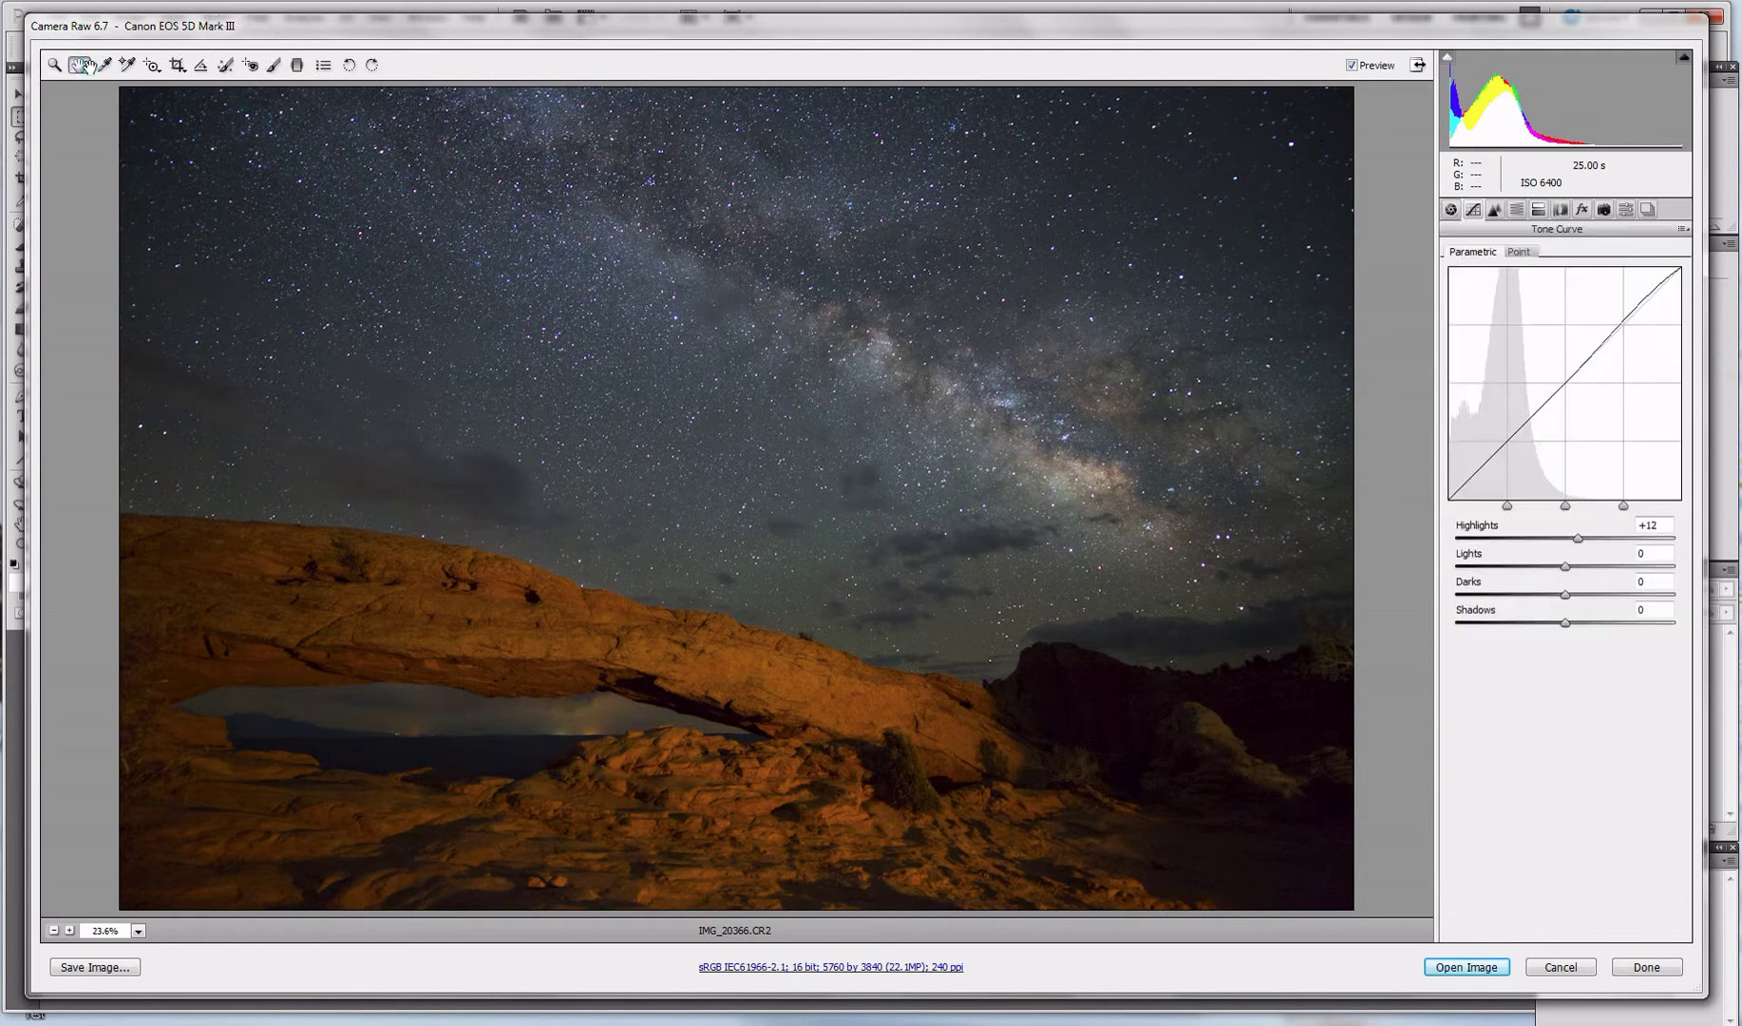
Step: Shape the parametric tone curve with Highlights +41, Lights +6 and slightly lowered Darks
left_click(1579, 539)
mouse_move(1581, 545)
left_mouse_down()
mouse_move(1656, 546)
mouse_move(1562, 539)
mouse_move(1644, 540)
mouse_move(1612, 535)
left_mouse_up()
left_click(1565, 567)
left_click_drag(1565, 567, 1572, 570)
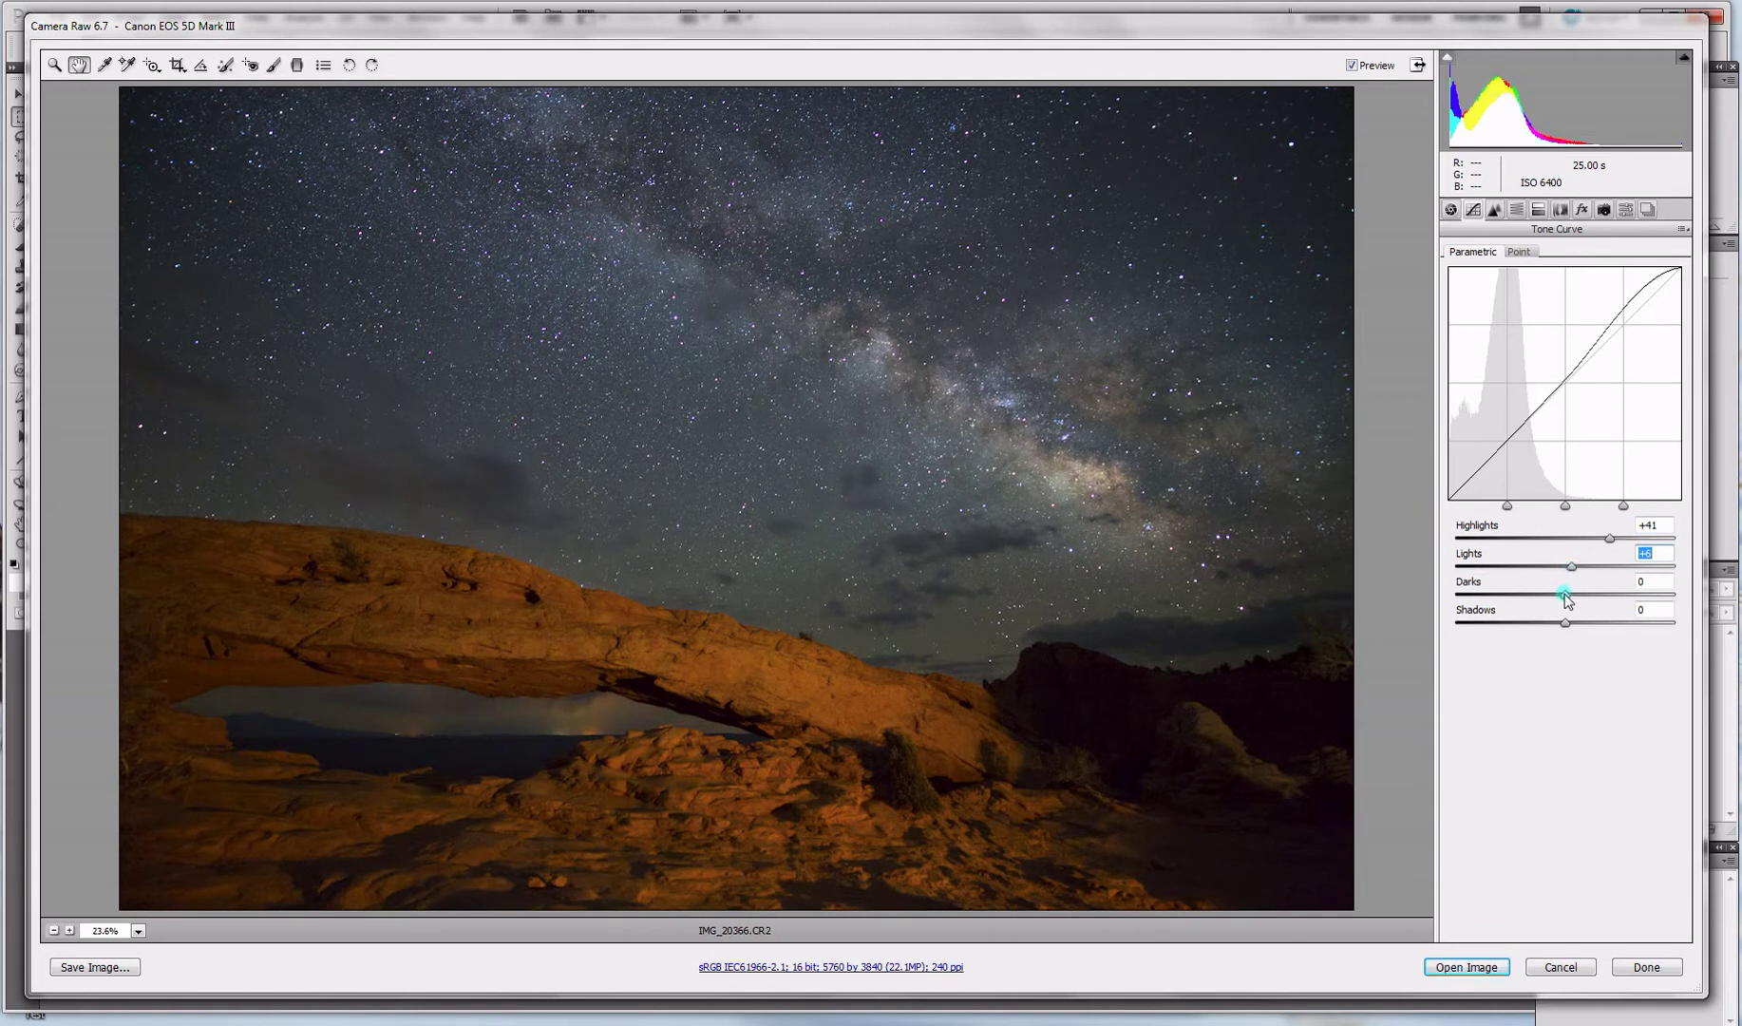
left_click_drag(1564, 592, 1558, 596)
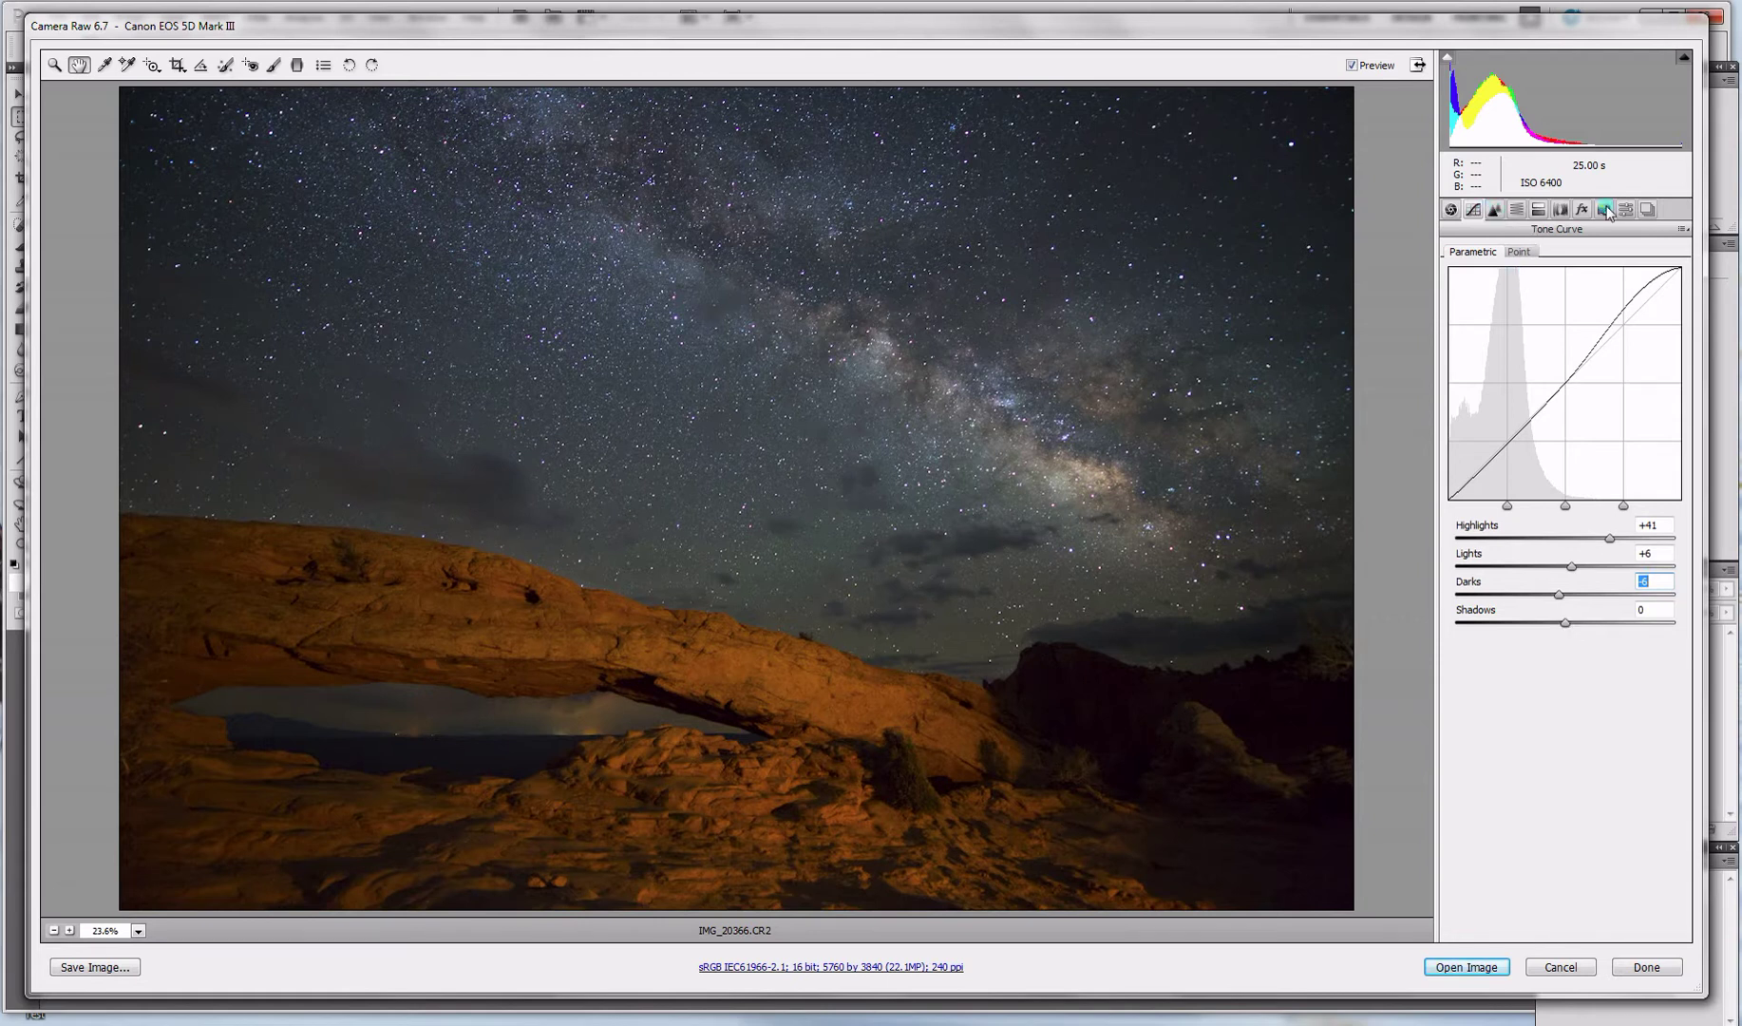
Step: Set the sharpening Amount to 31 and raise the Luminance noise reduction to slightly above 27
left_click(1496, 210)
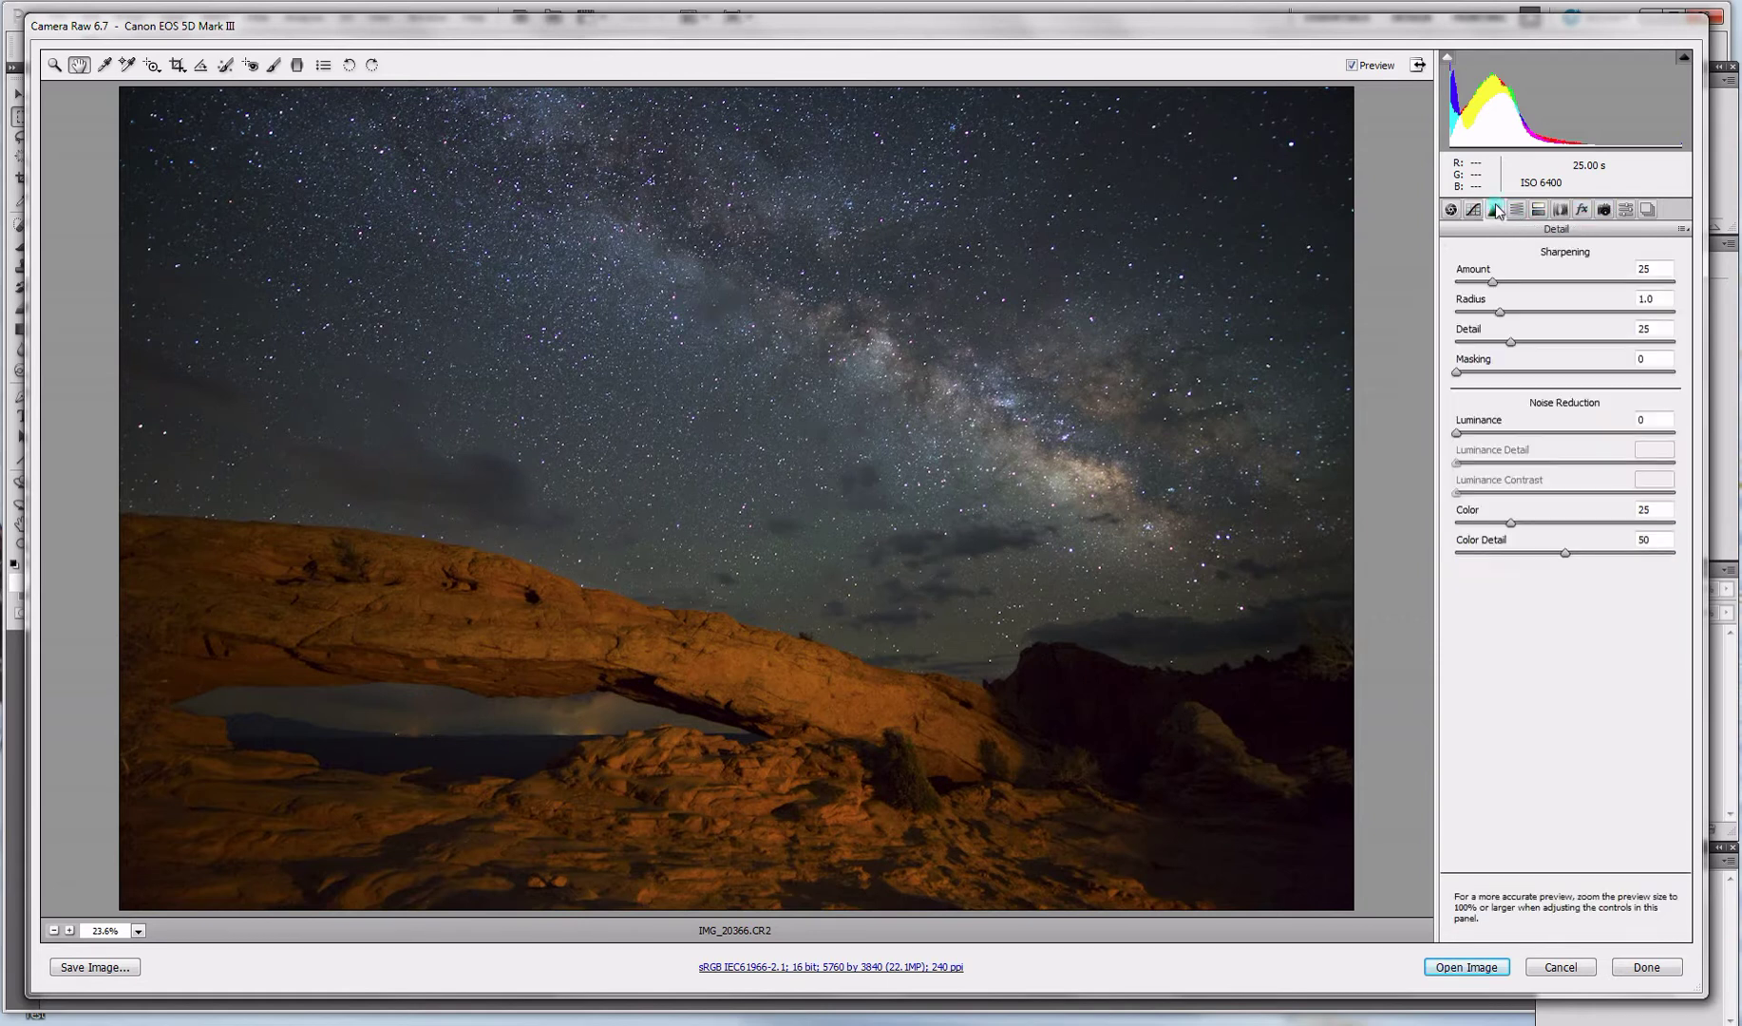
left_click_drag(1492, 289, 1502, 282)
left_click(1515, 433)
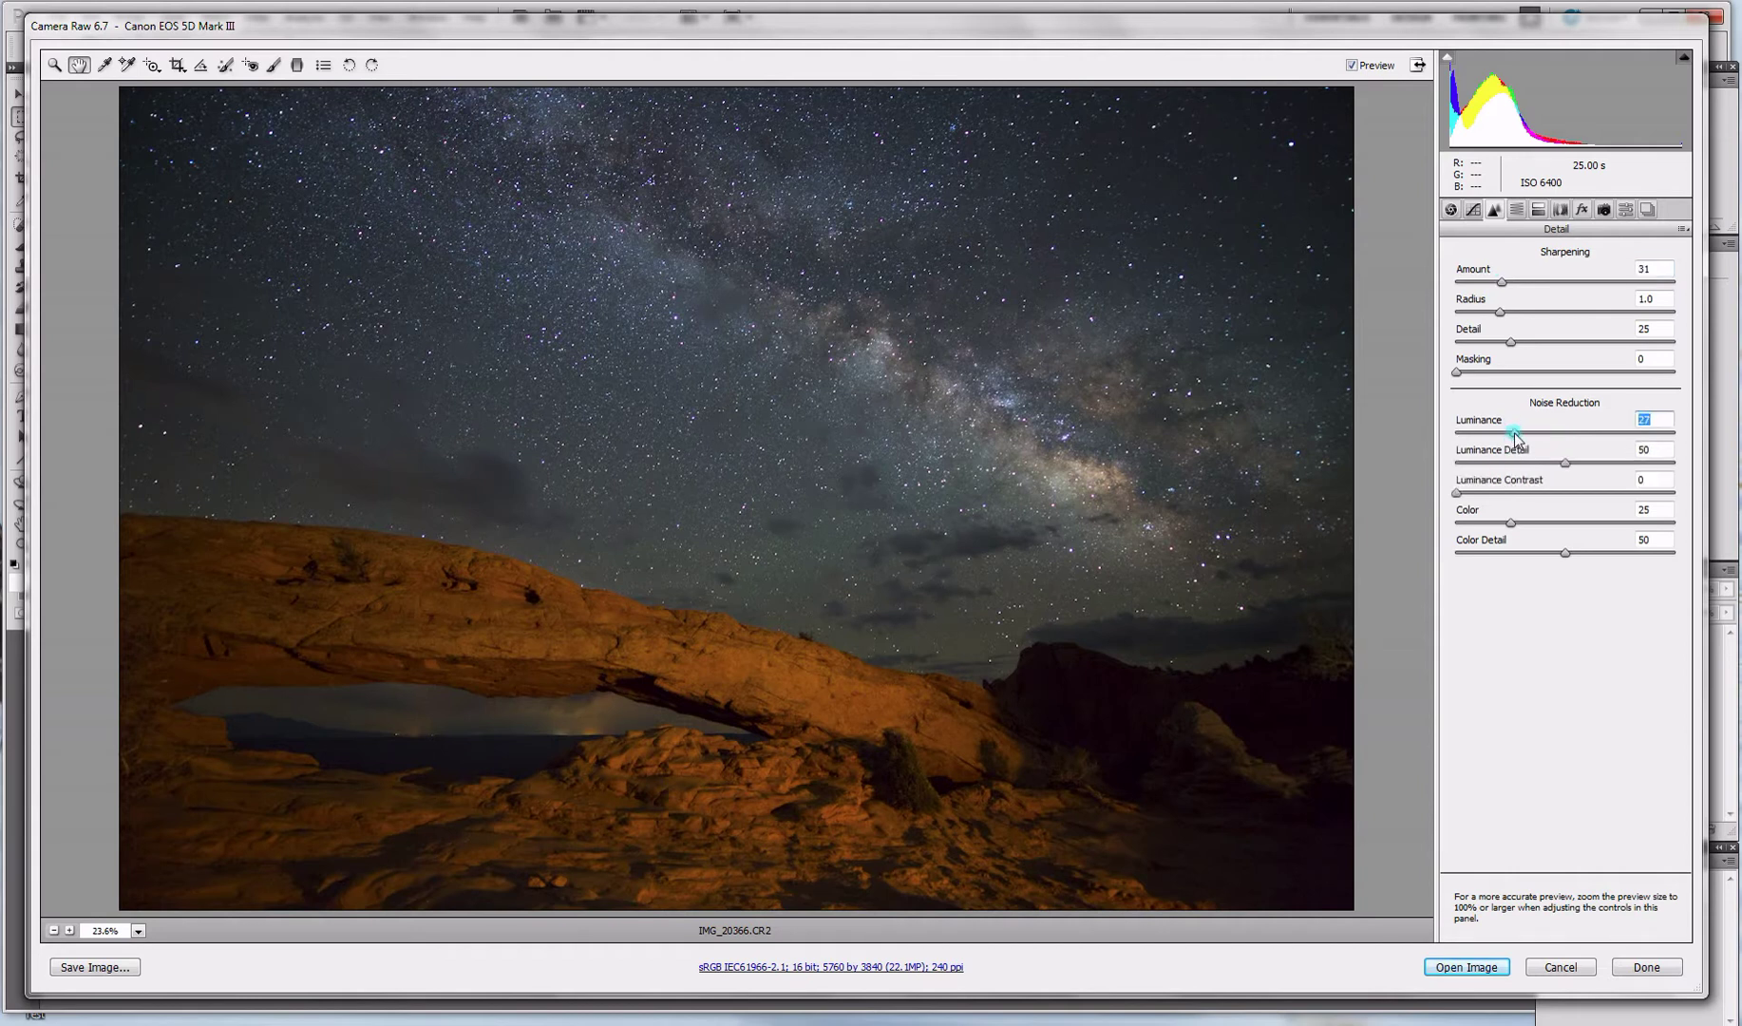
left_click_drag(1516, 434, 1522, 435)
Step: Slightly lower the saturation of the Oranges in the HSL adjustments
left_click(1520, 210)
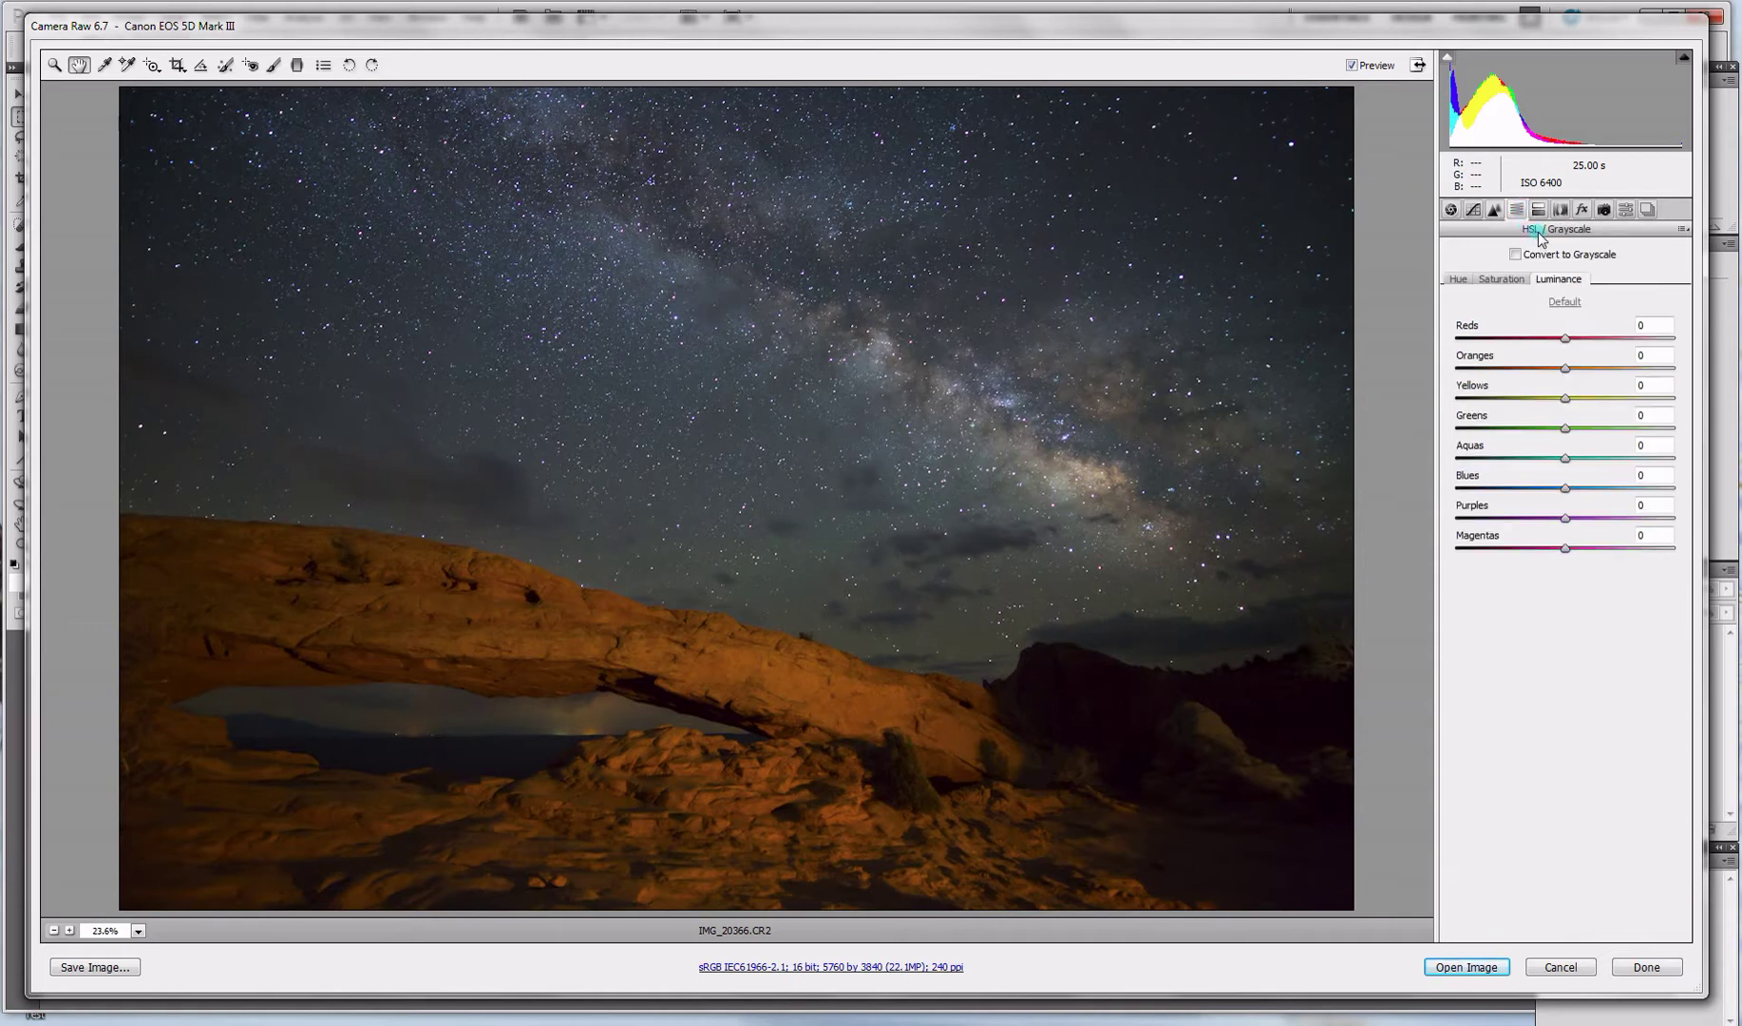
left_click(1506, 280)
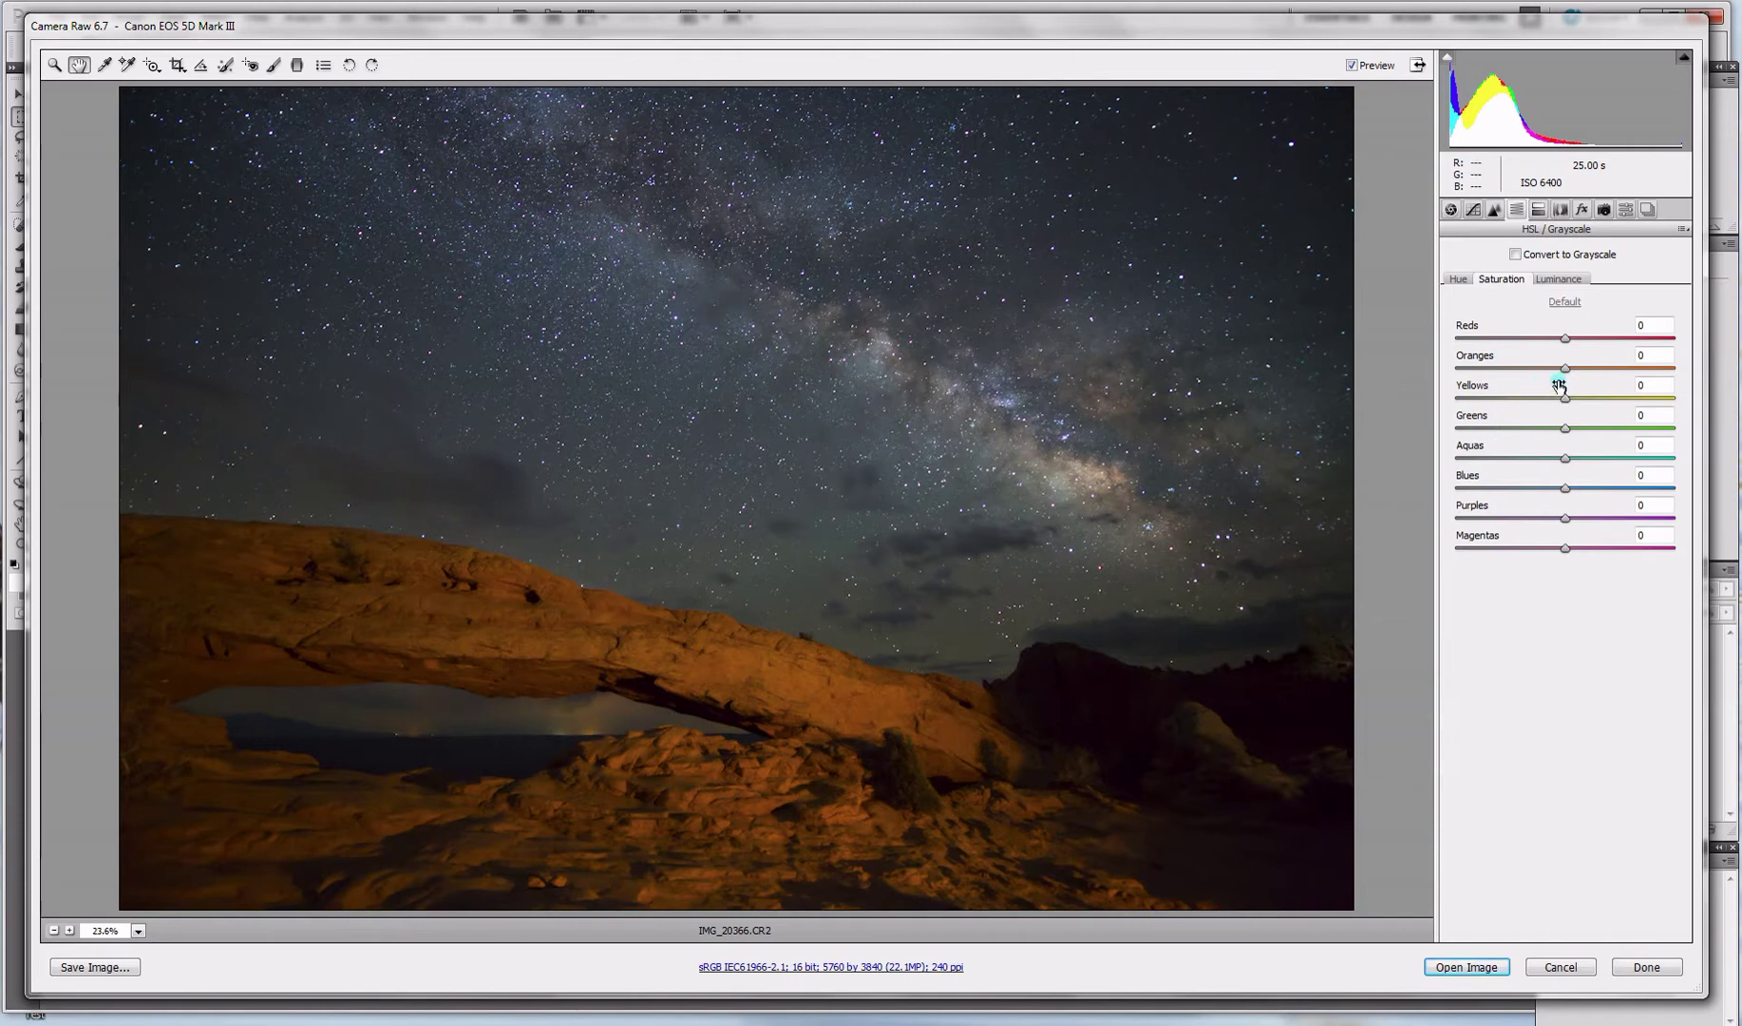
left_click_drag(1566, 369, 1558, 370)
Step: Adjust the HSL luminance to Reds +18 and Oranges +13, with Yellows slightly raised and Greens slightly lowered
left_click(1572, 282)
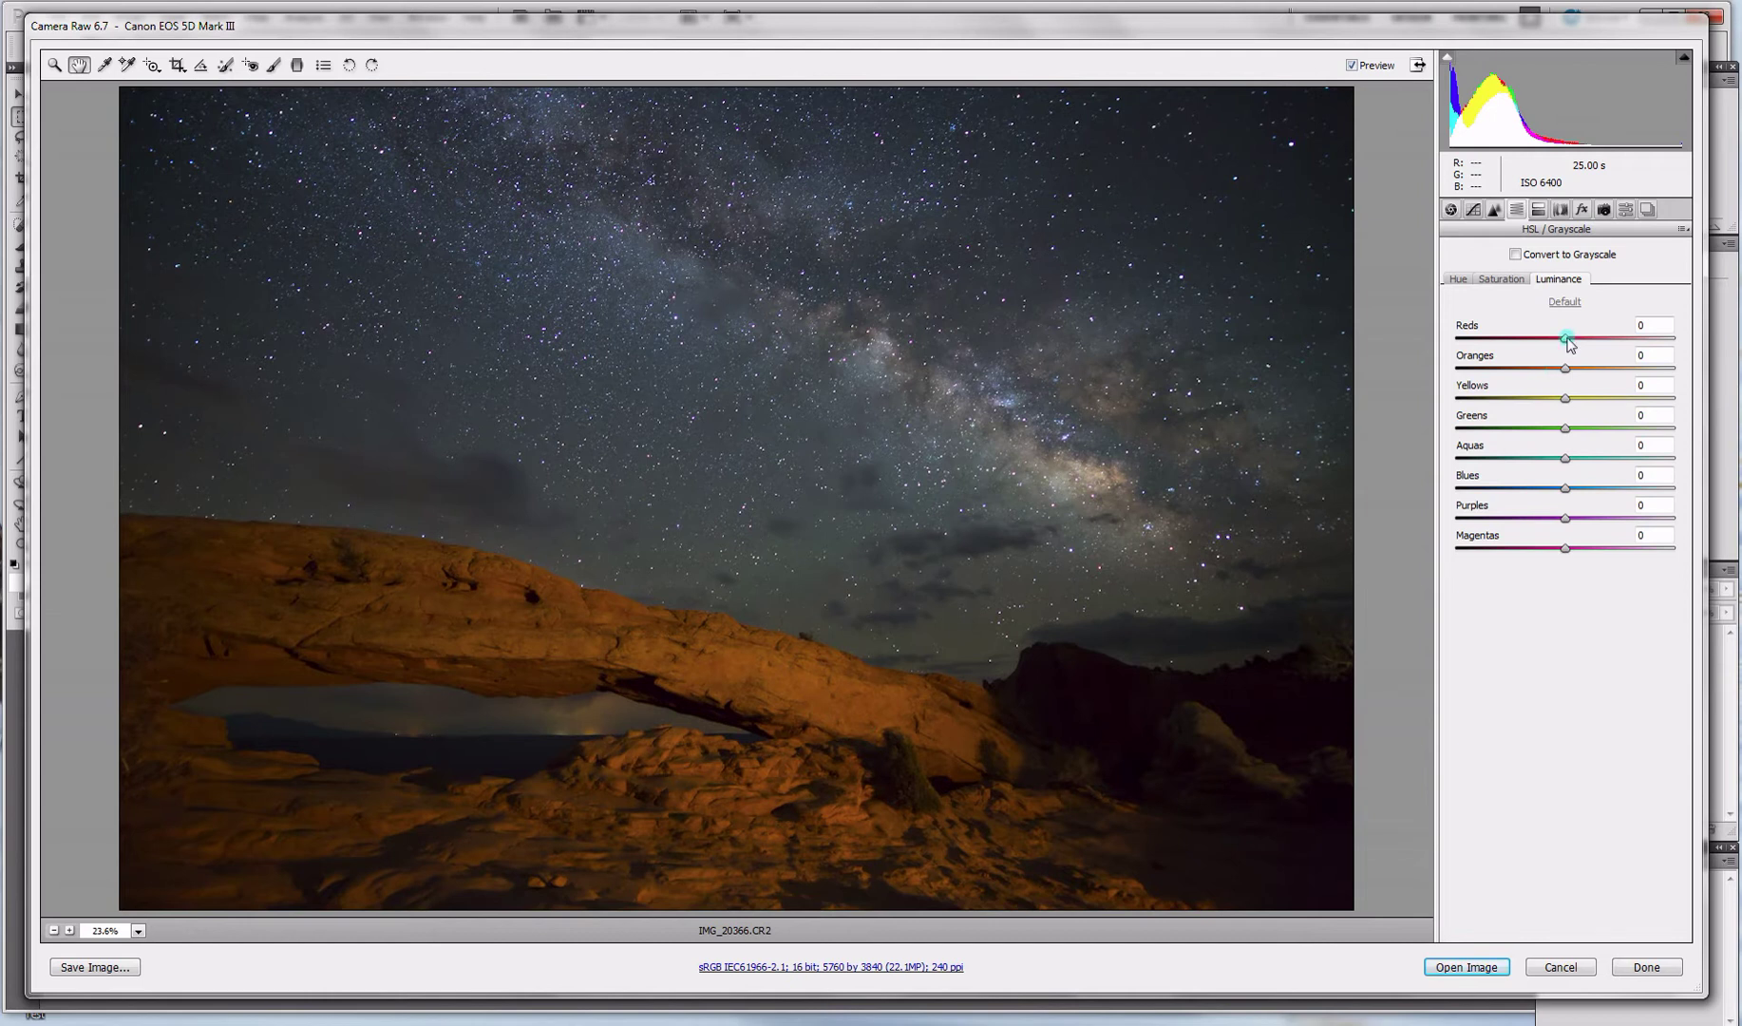
left_click_drag(1568, 344, 1590, 354)
left_click_drag(1567, 375, 1582, 372)
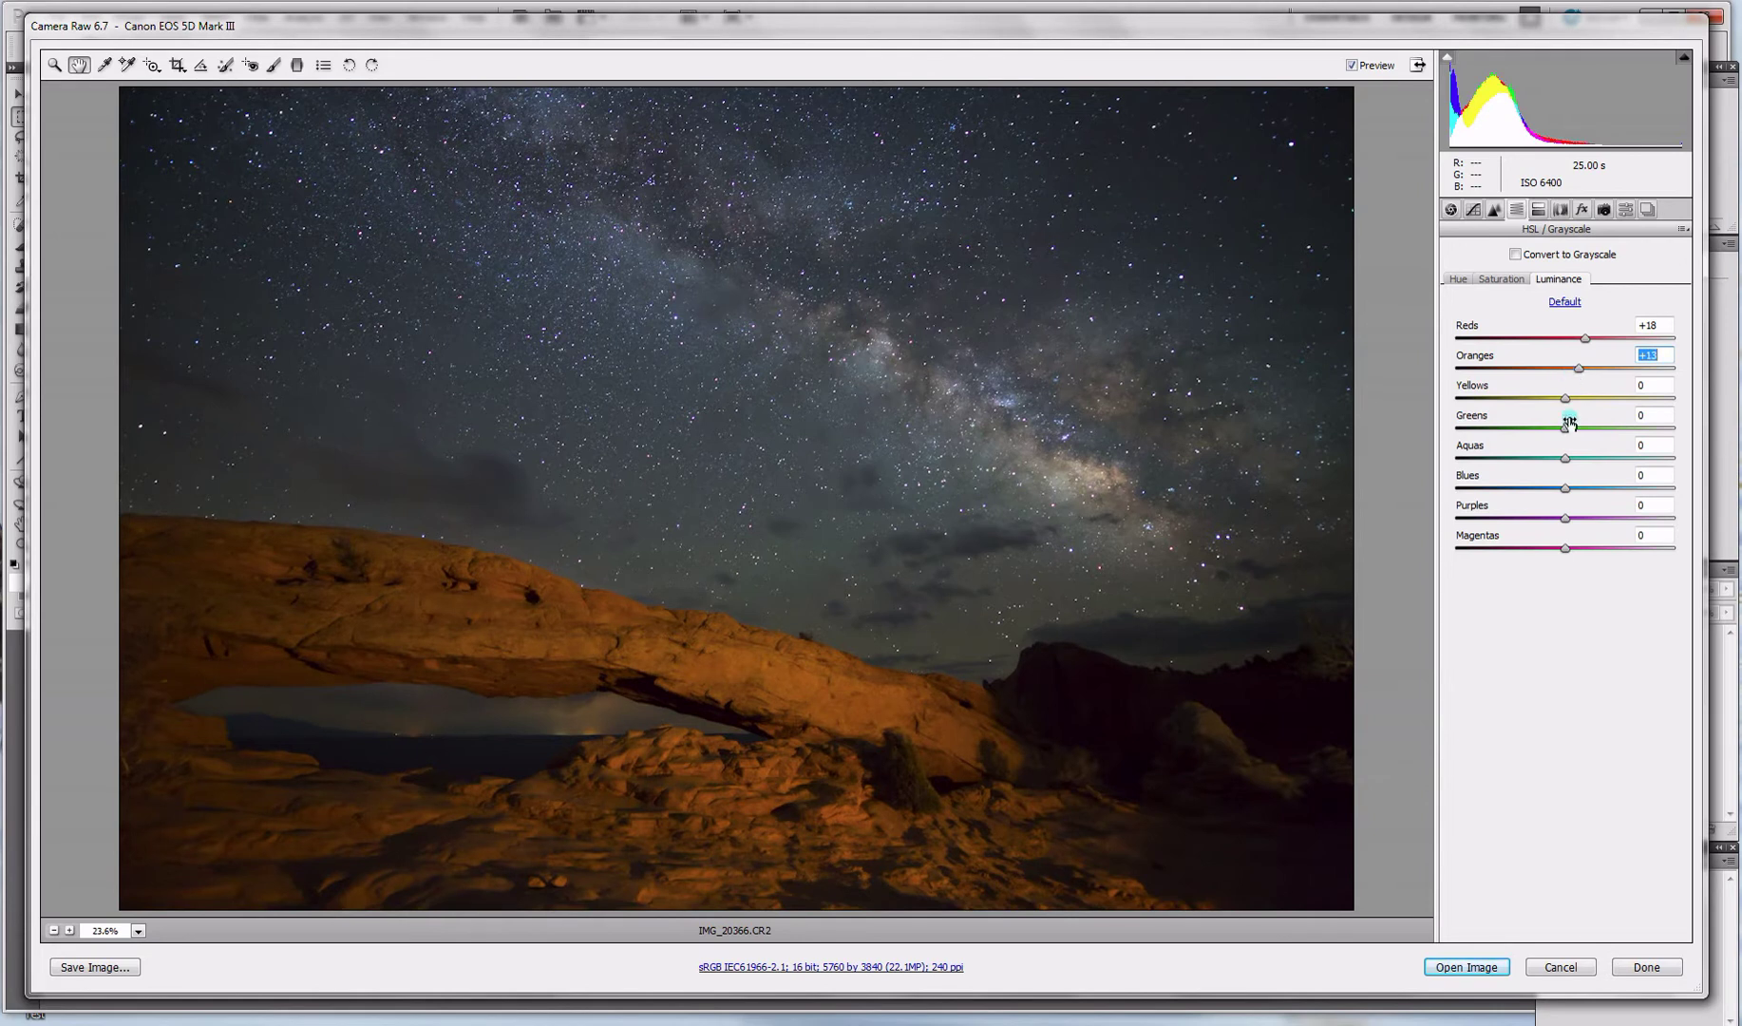
mouse_move(1568, 399)
left_mouse_down()
mouse_move(1585, 404)
mouse_move(1549, 403)
mouse_move(1642, 406)
mouse_move(1545, 407)
mouse_move(1578, 400)
left_mouse_up()
left_click(1560, 425)
left_click(1566, 428)
mouse_move(1567, 430)
left_mouse_down()
mouse_move(1624, 434)
mouse_move(1444, 437)
mouse_move(1574, 443)
mouse_move(1559, 450)
left_mouse_up()
Step: Enable lens profile corrections using the Nikon AF-S NIKKOR 14-24mm f/2.8G ED profile
left_click(1539, 211)
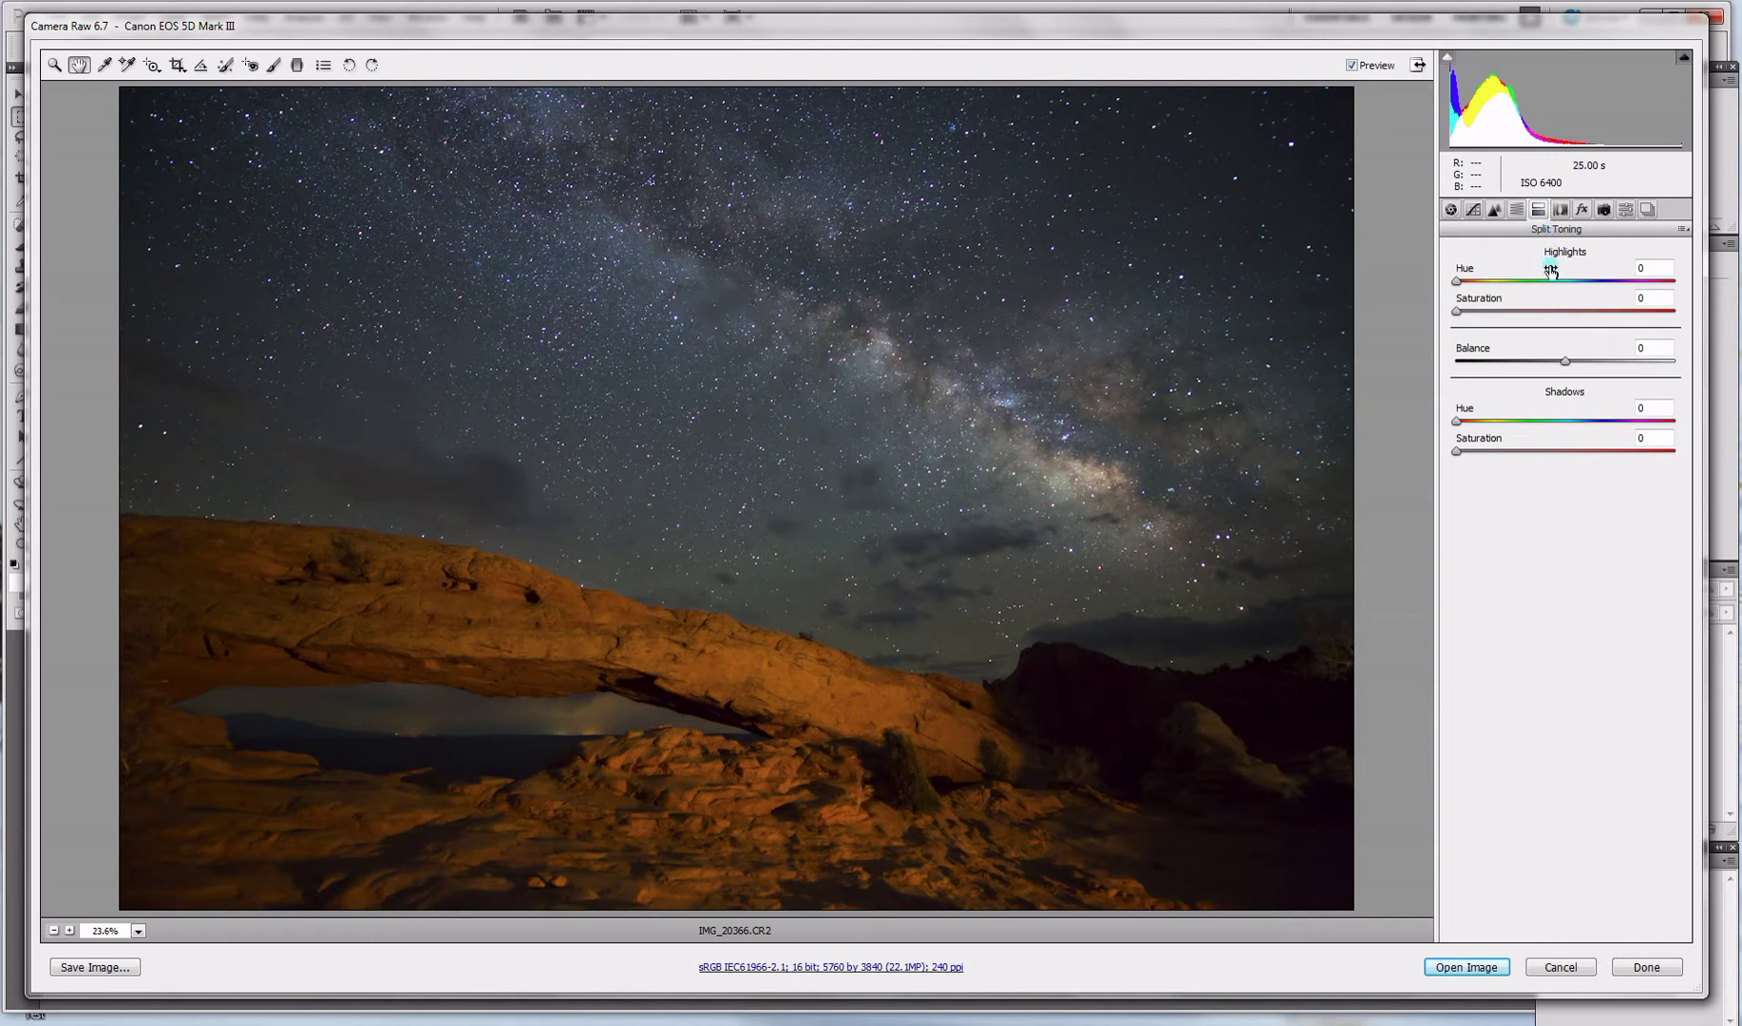
left_click(1561, 210)
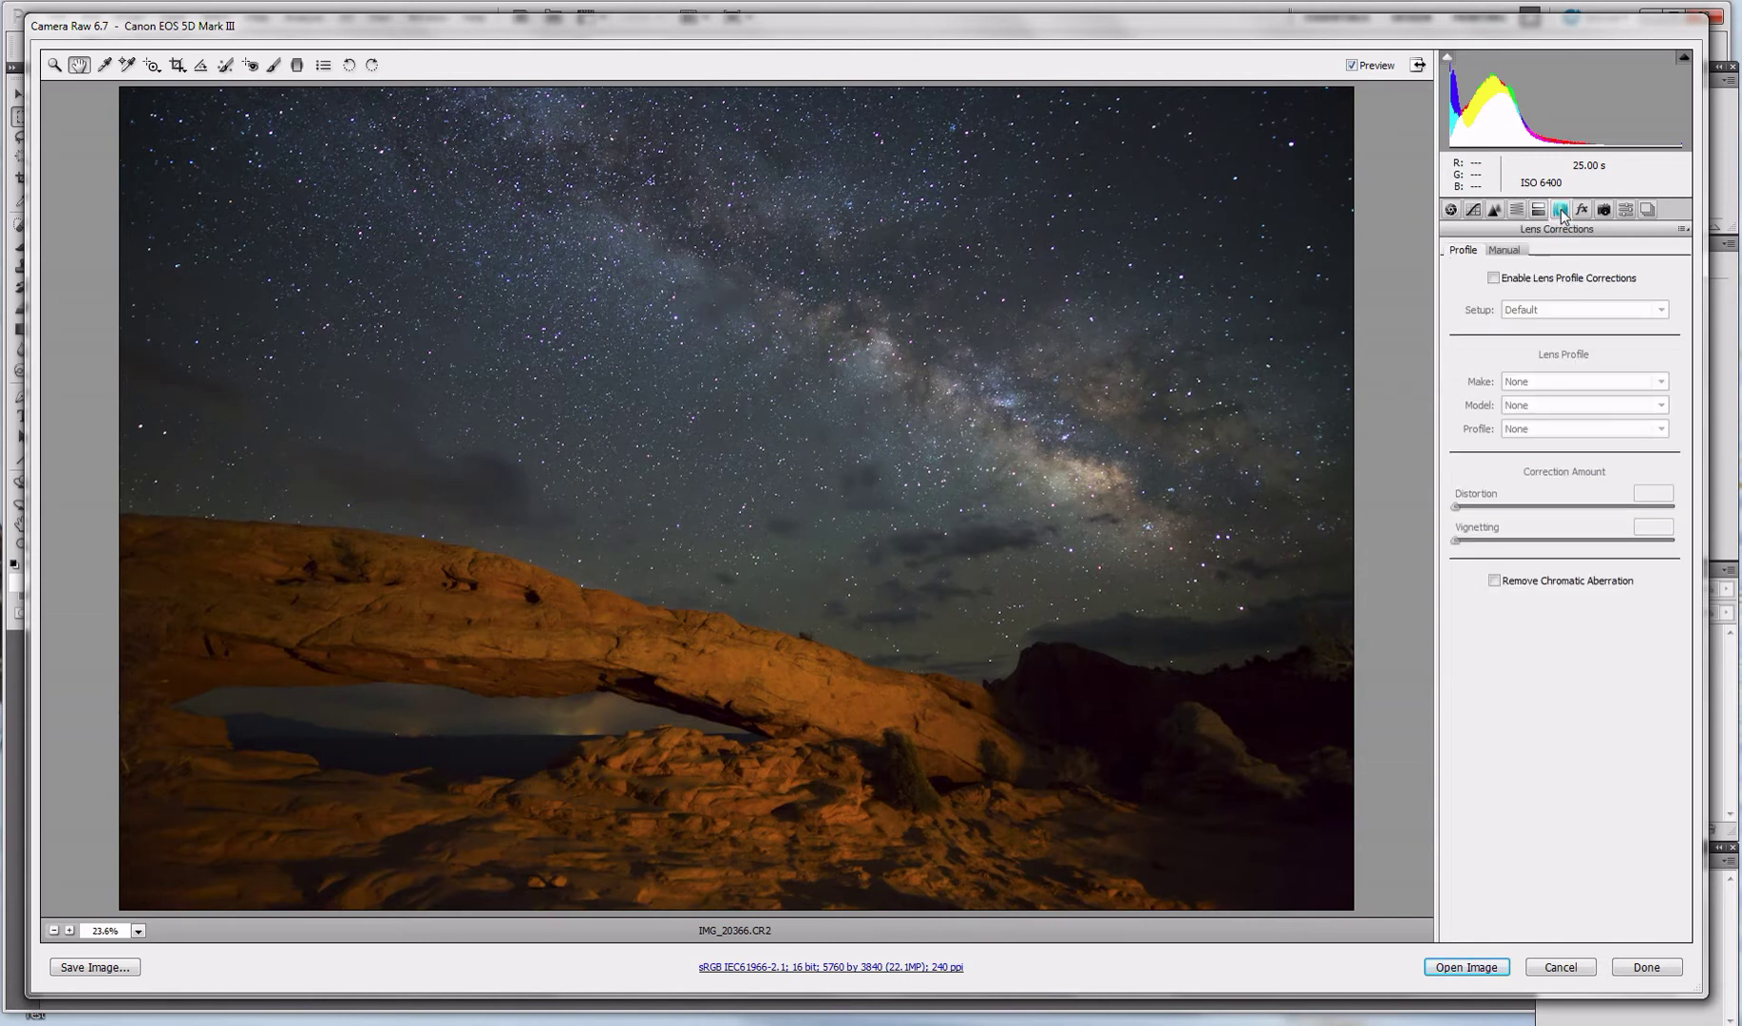
left_click(1556, 282)
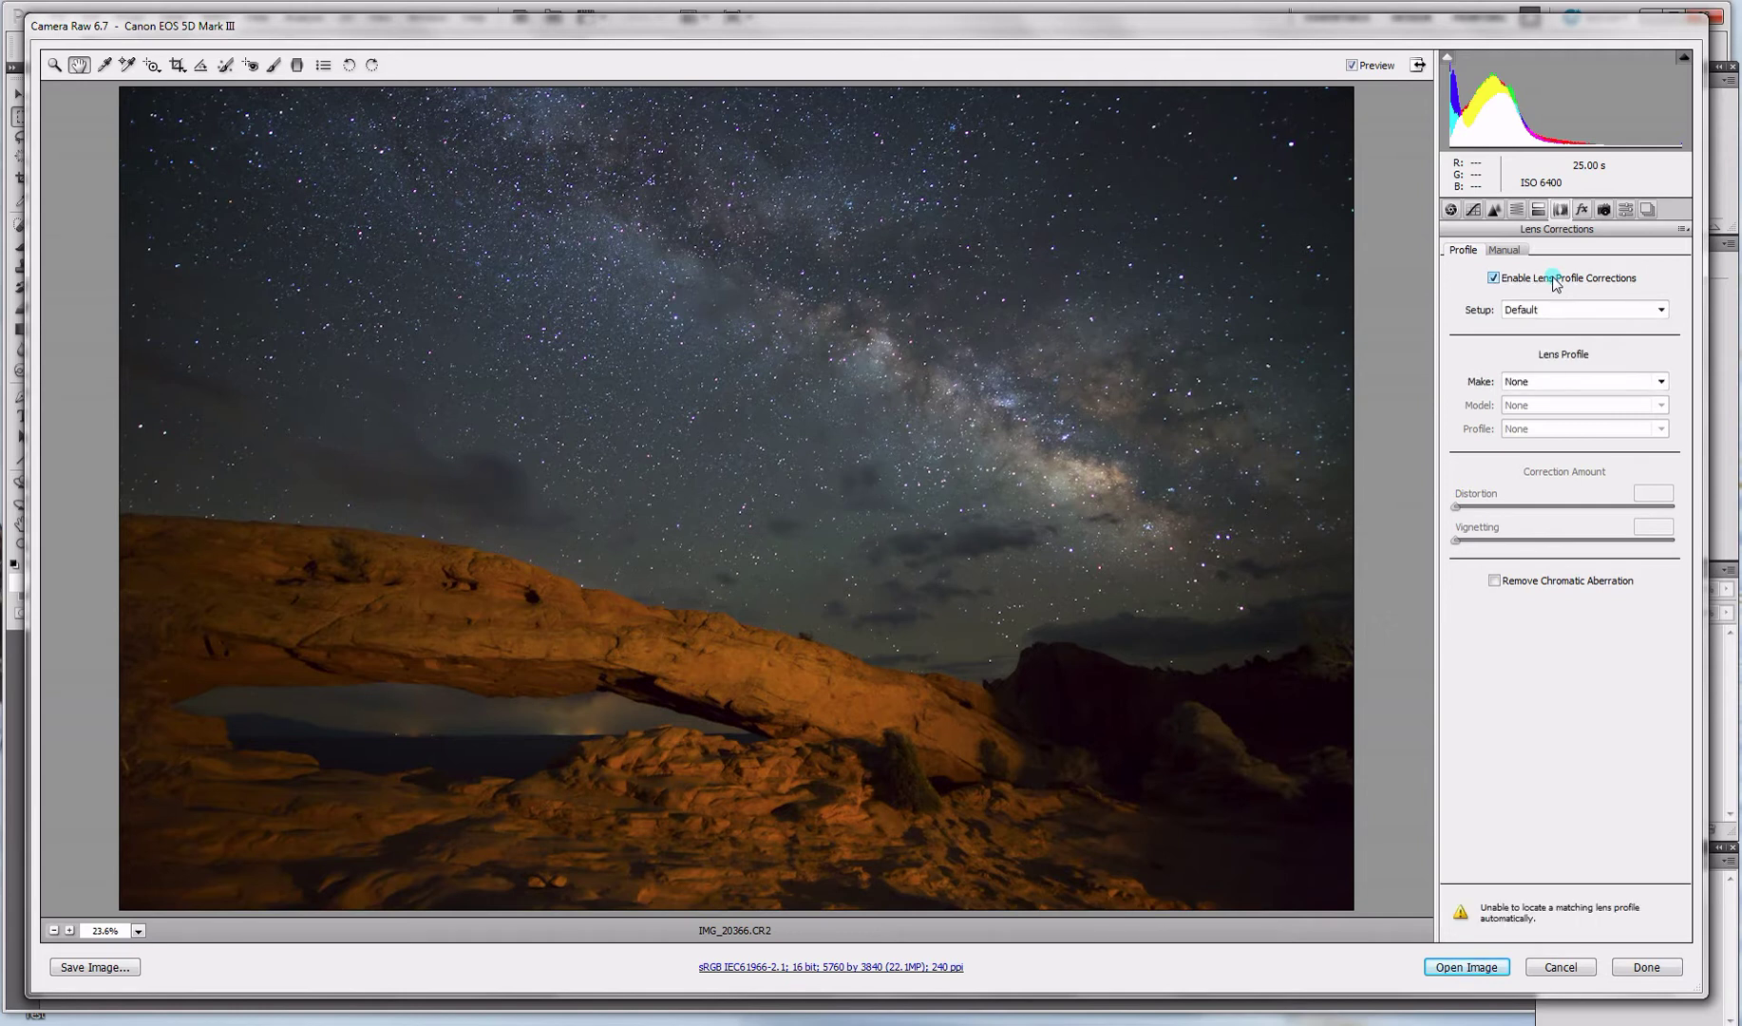
left_click(1530, 381)
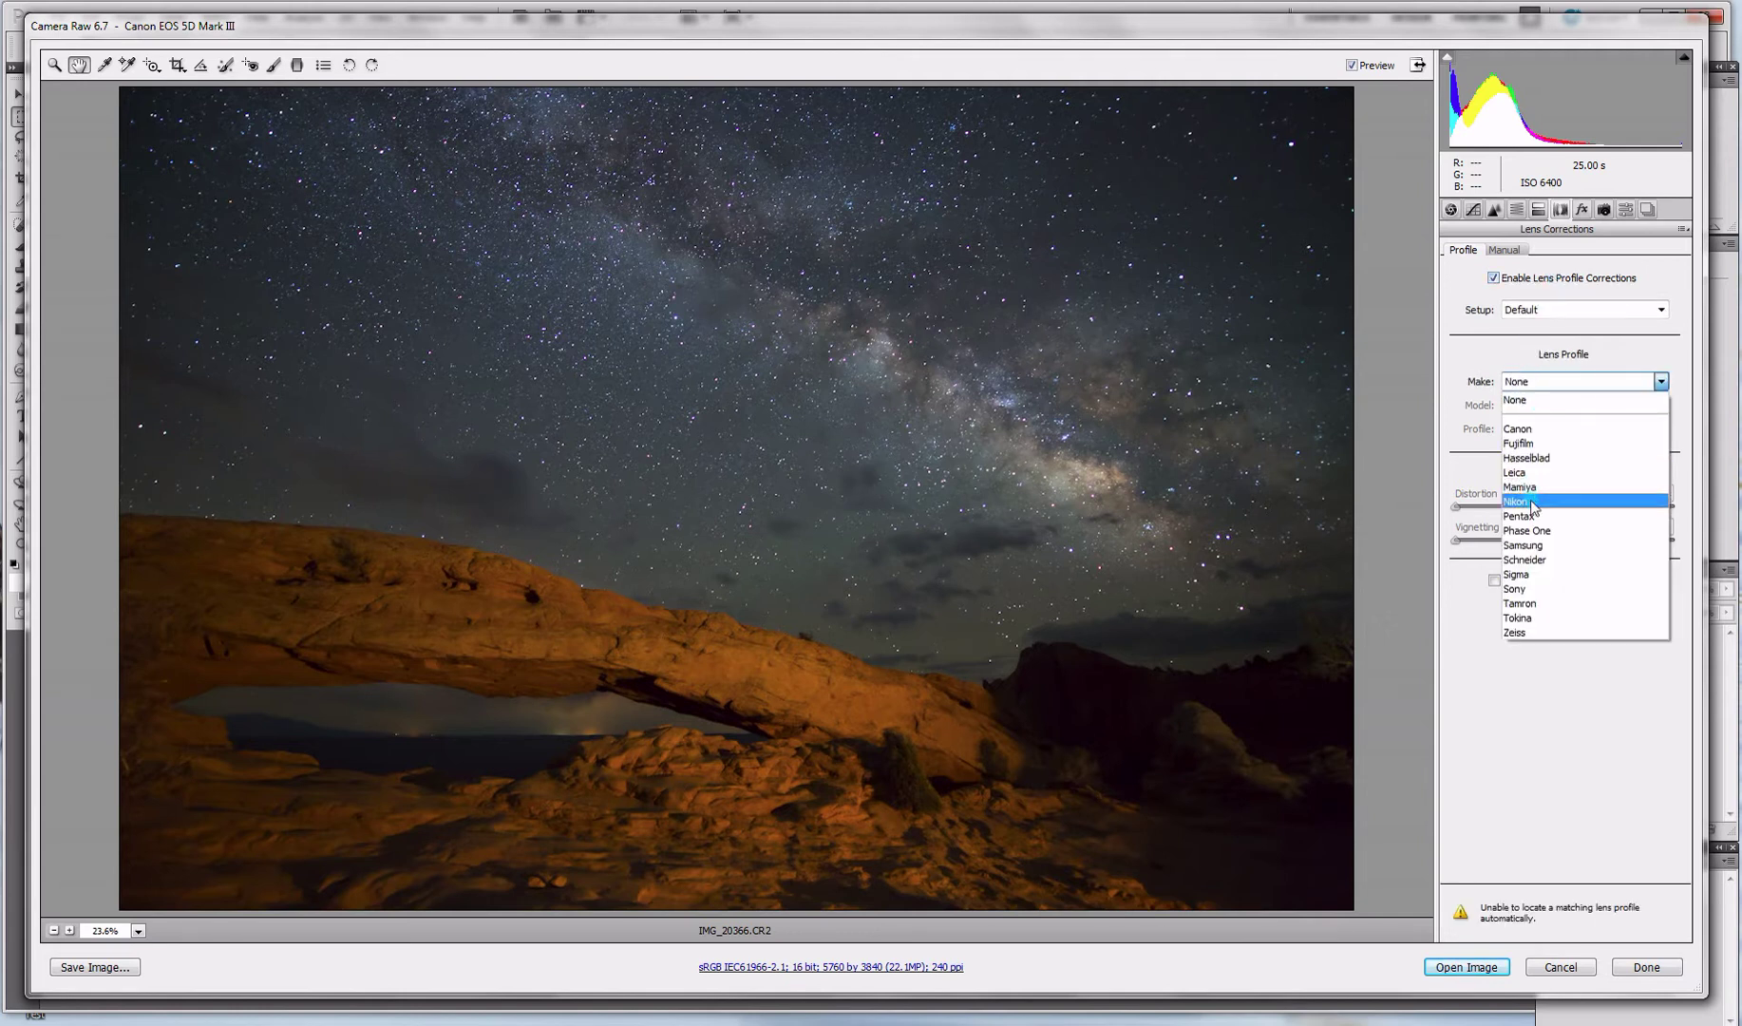
left_click(1532, 503)
left_click(1544, 407)
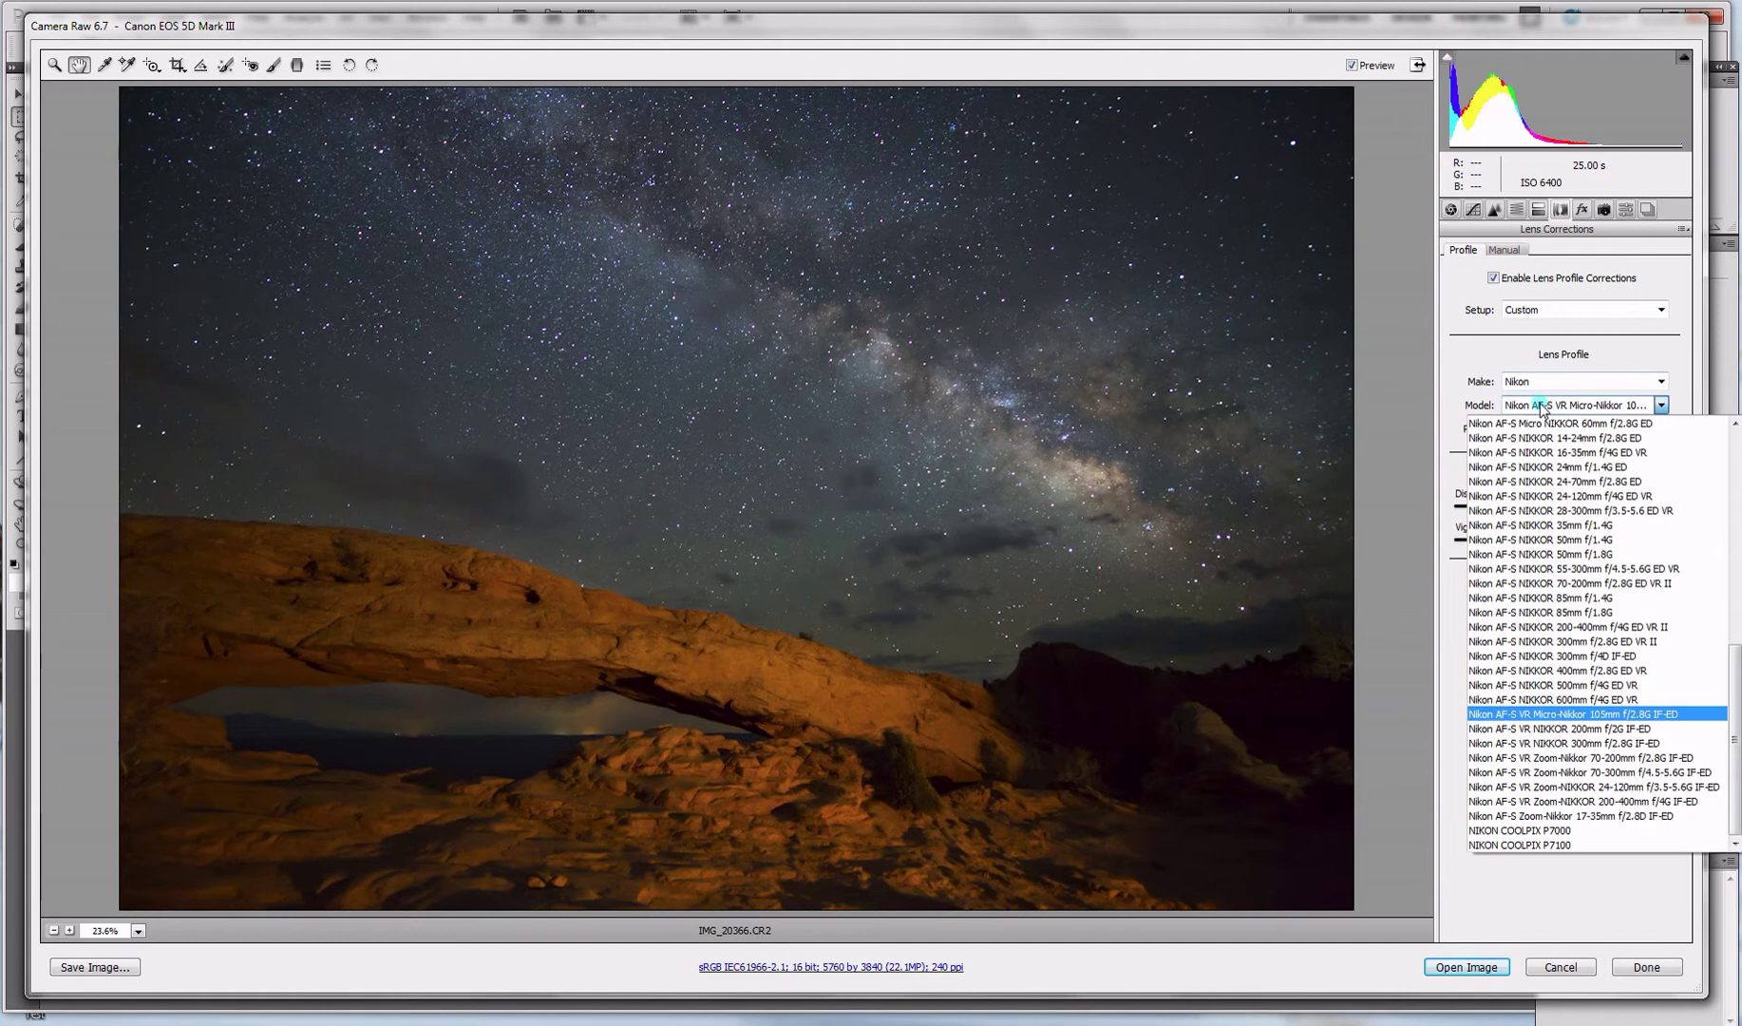
left_click(1564, 439)
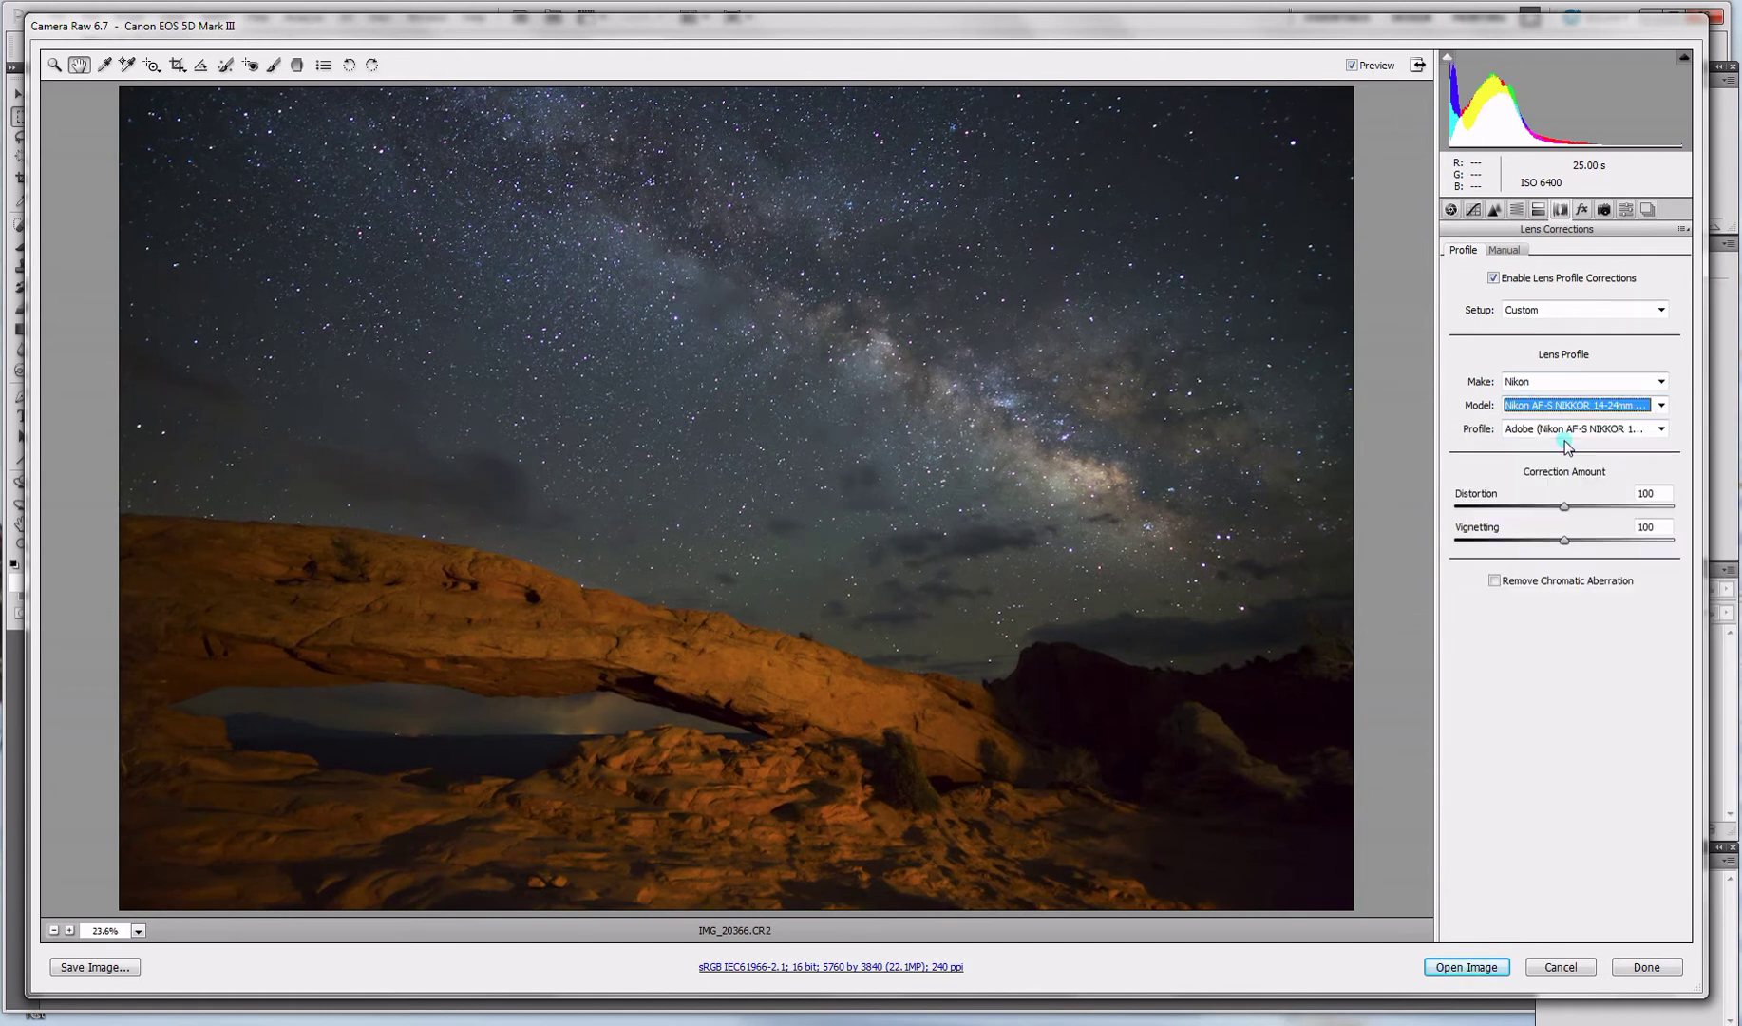
Step: Turn on chromatic aberration removal in the lens corrections
left_click(1559, 538)
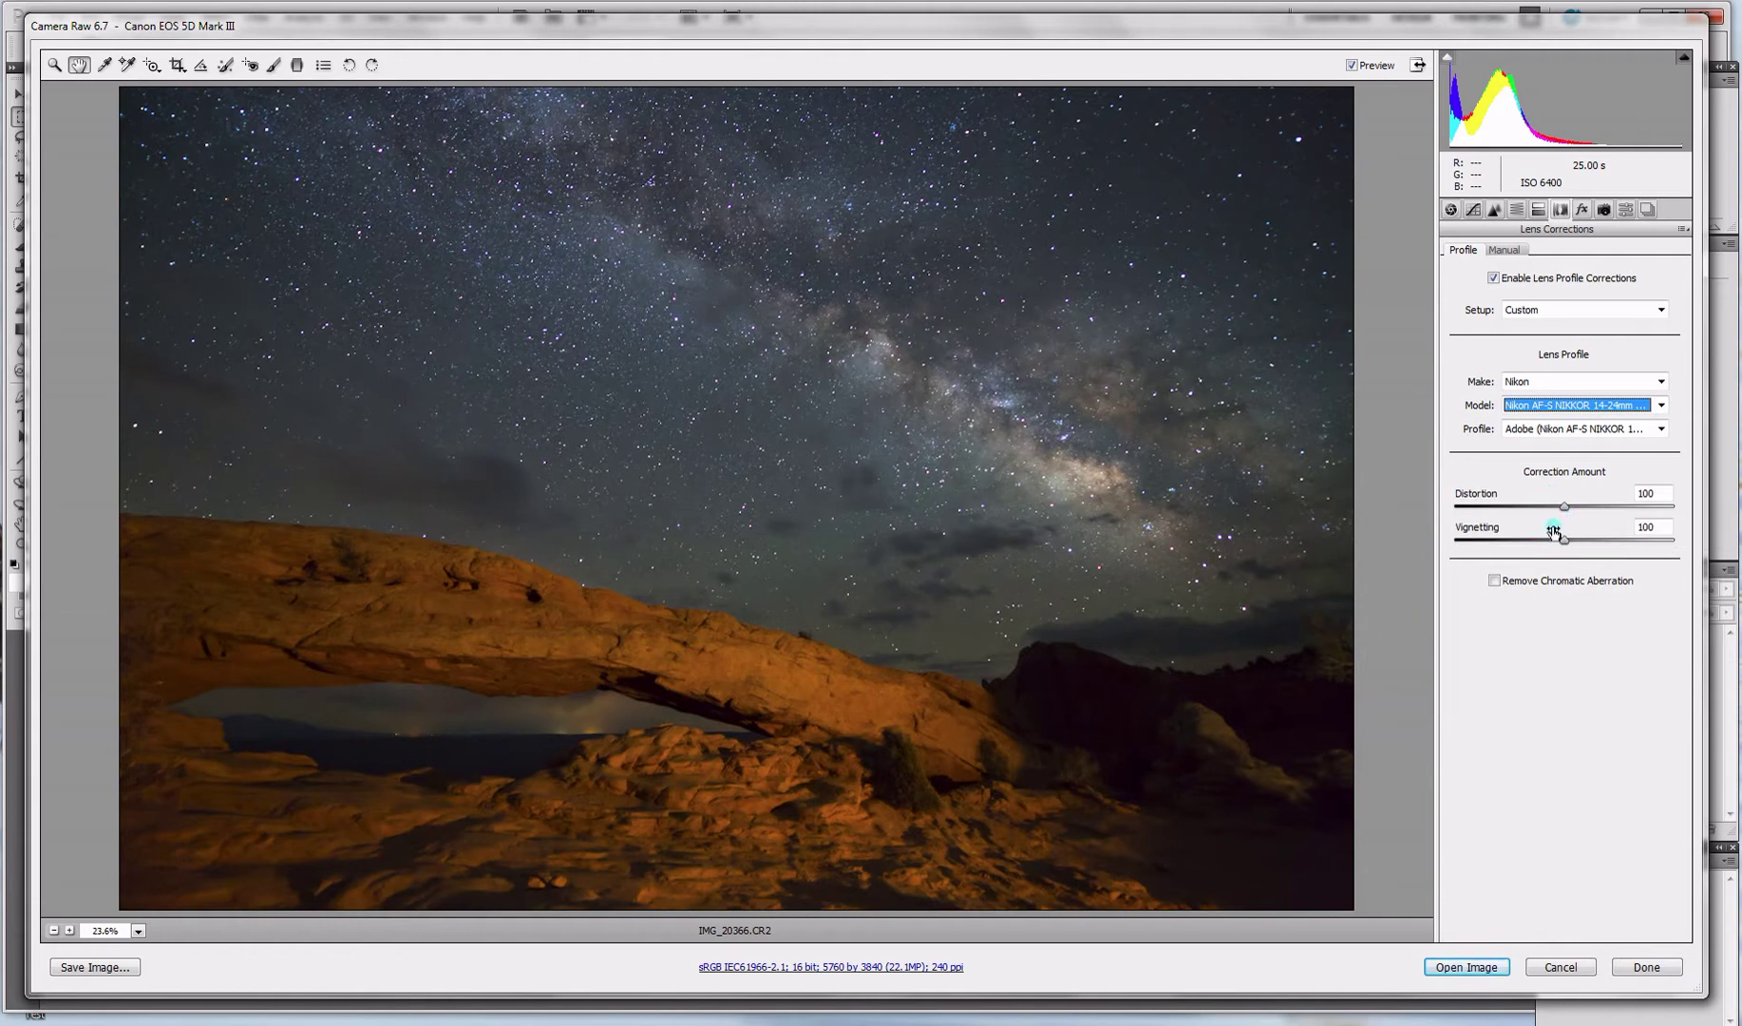
left_click(1527, 581)
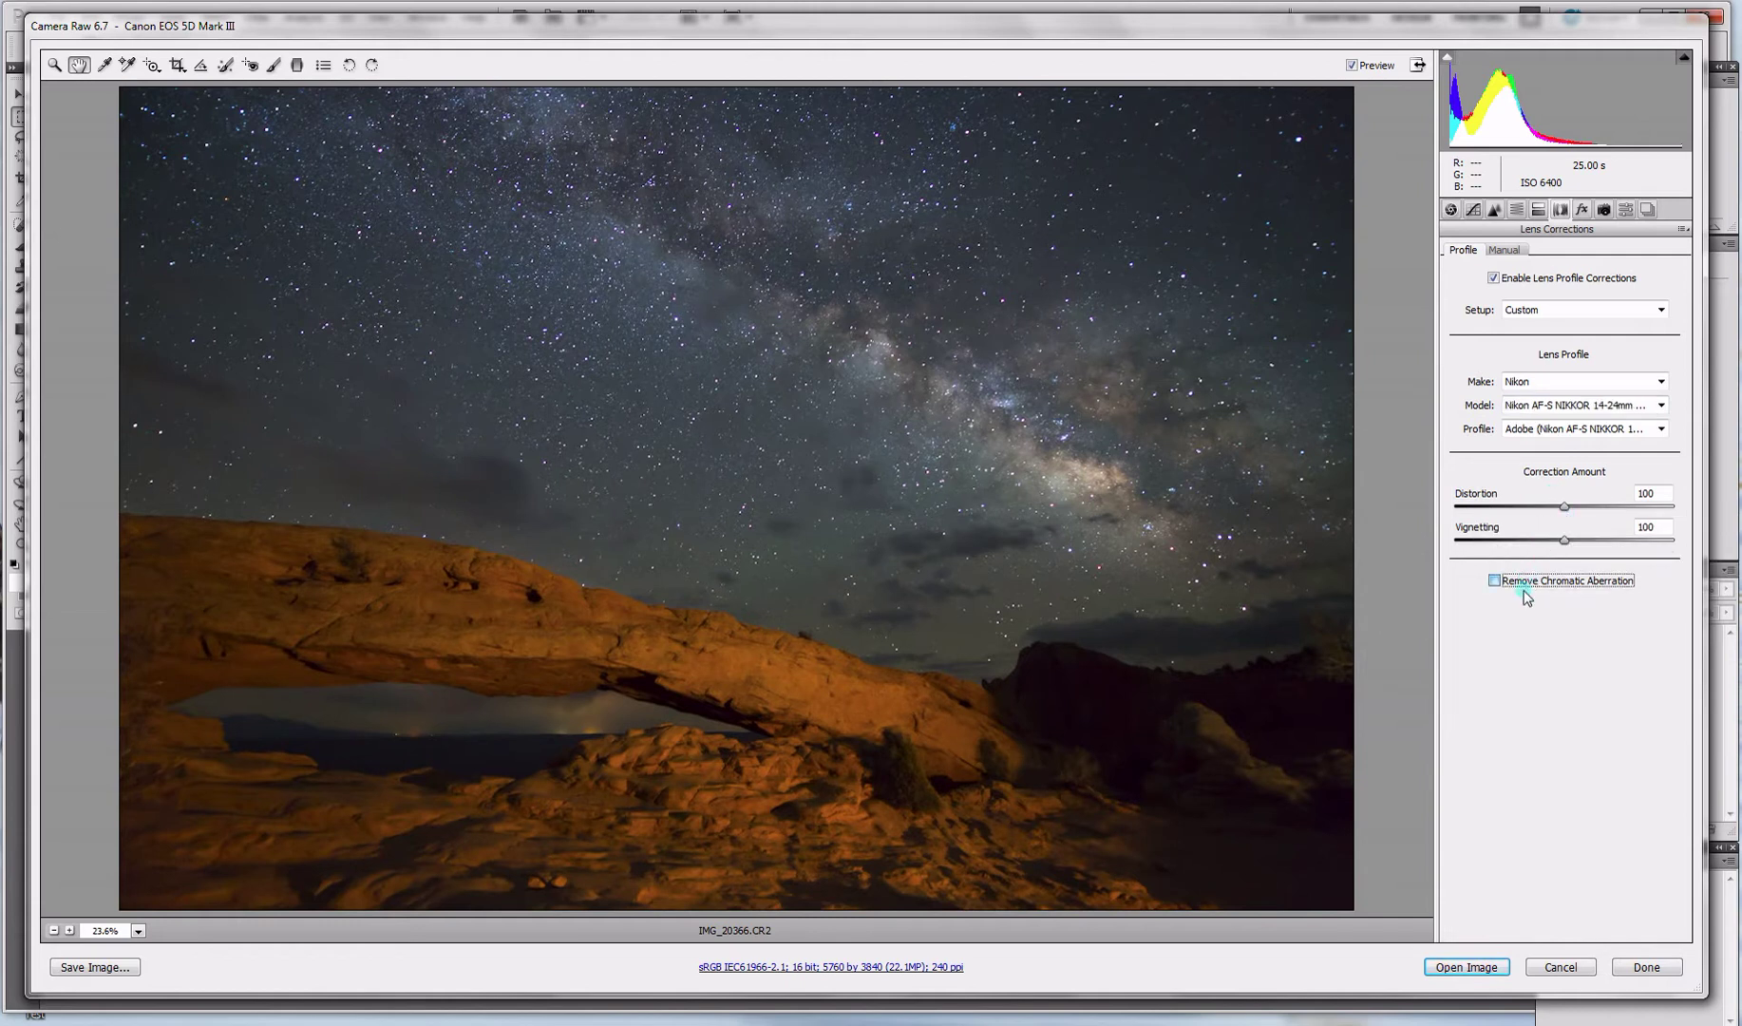
left_click(1496, 582)
left_click(1582, 210)
left_click(1604, 210)
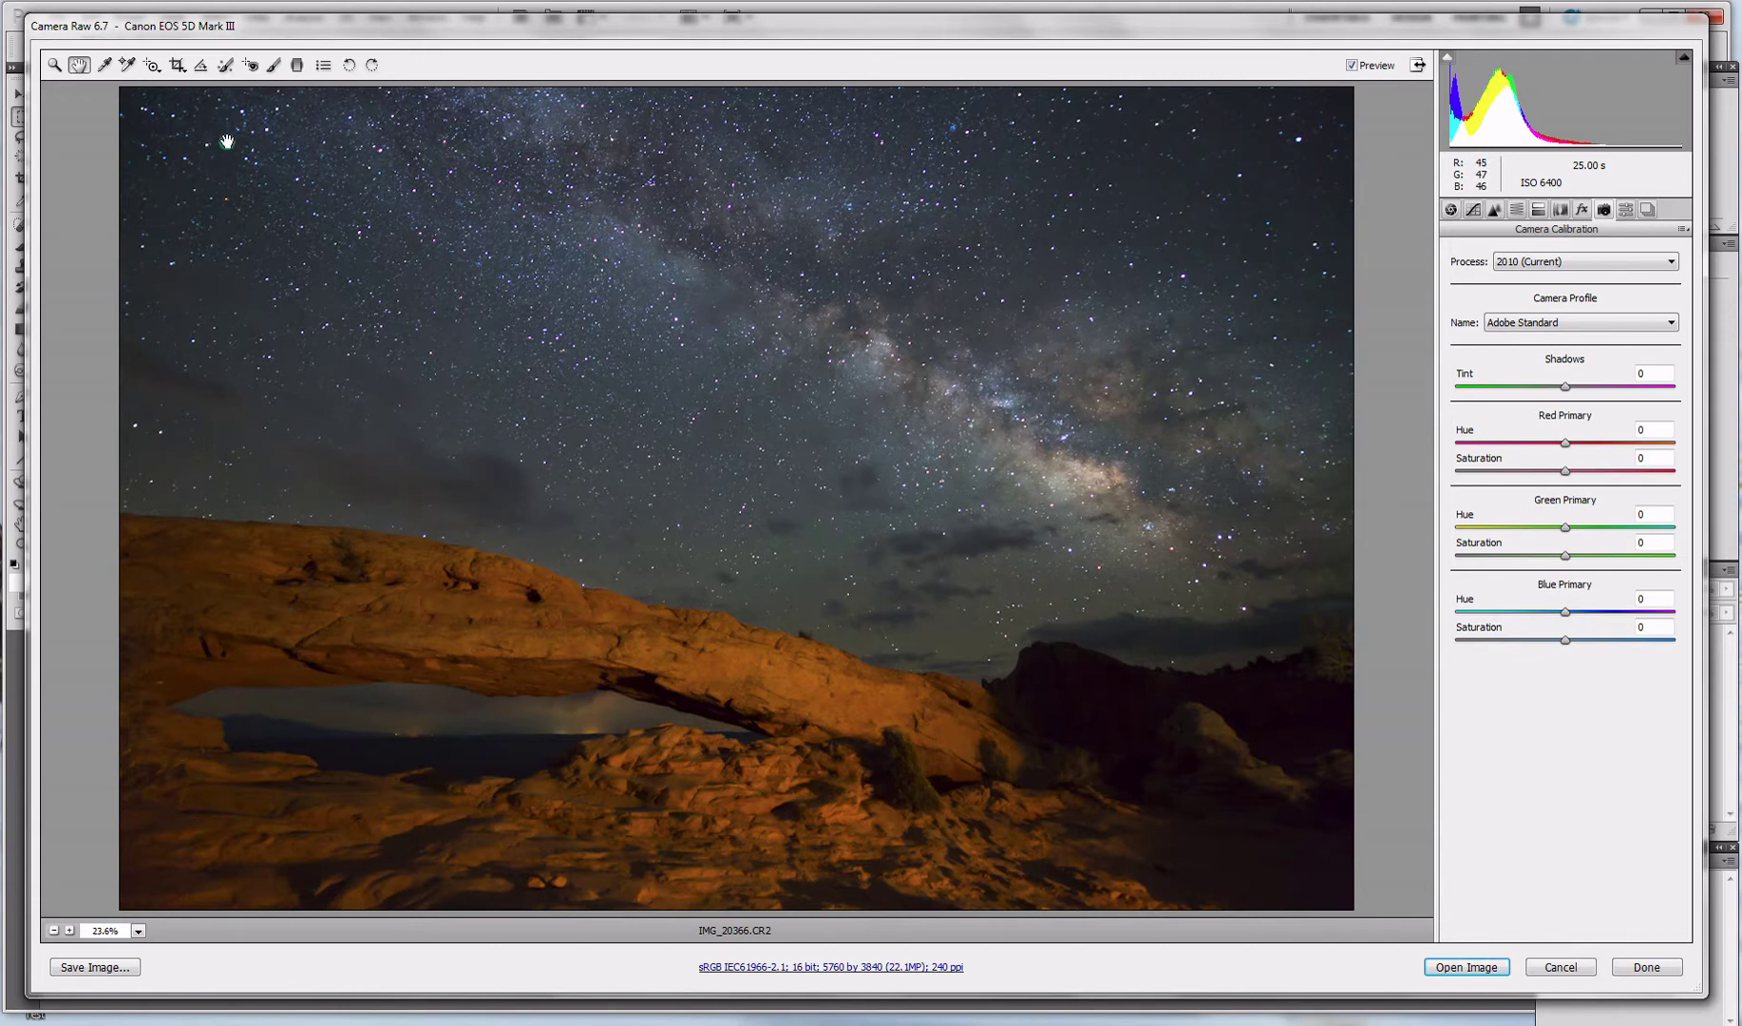
Step: Add a graduated filter from the rock foreground up to the arch's top edge with Exposure +0.20 and Contrast +3
left_click(292, 66)
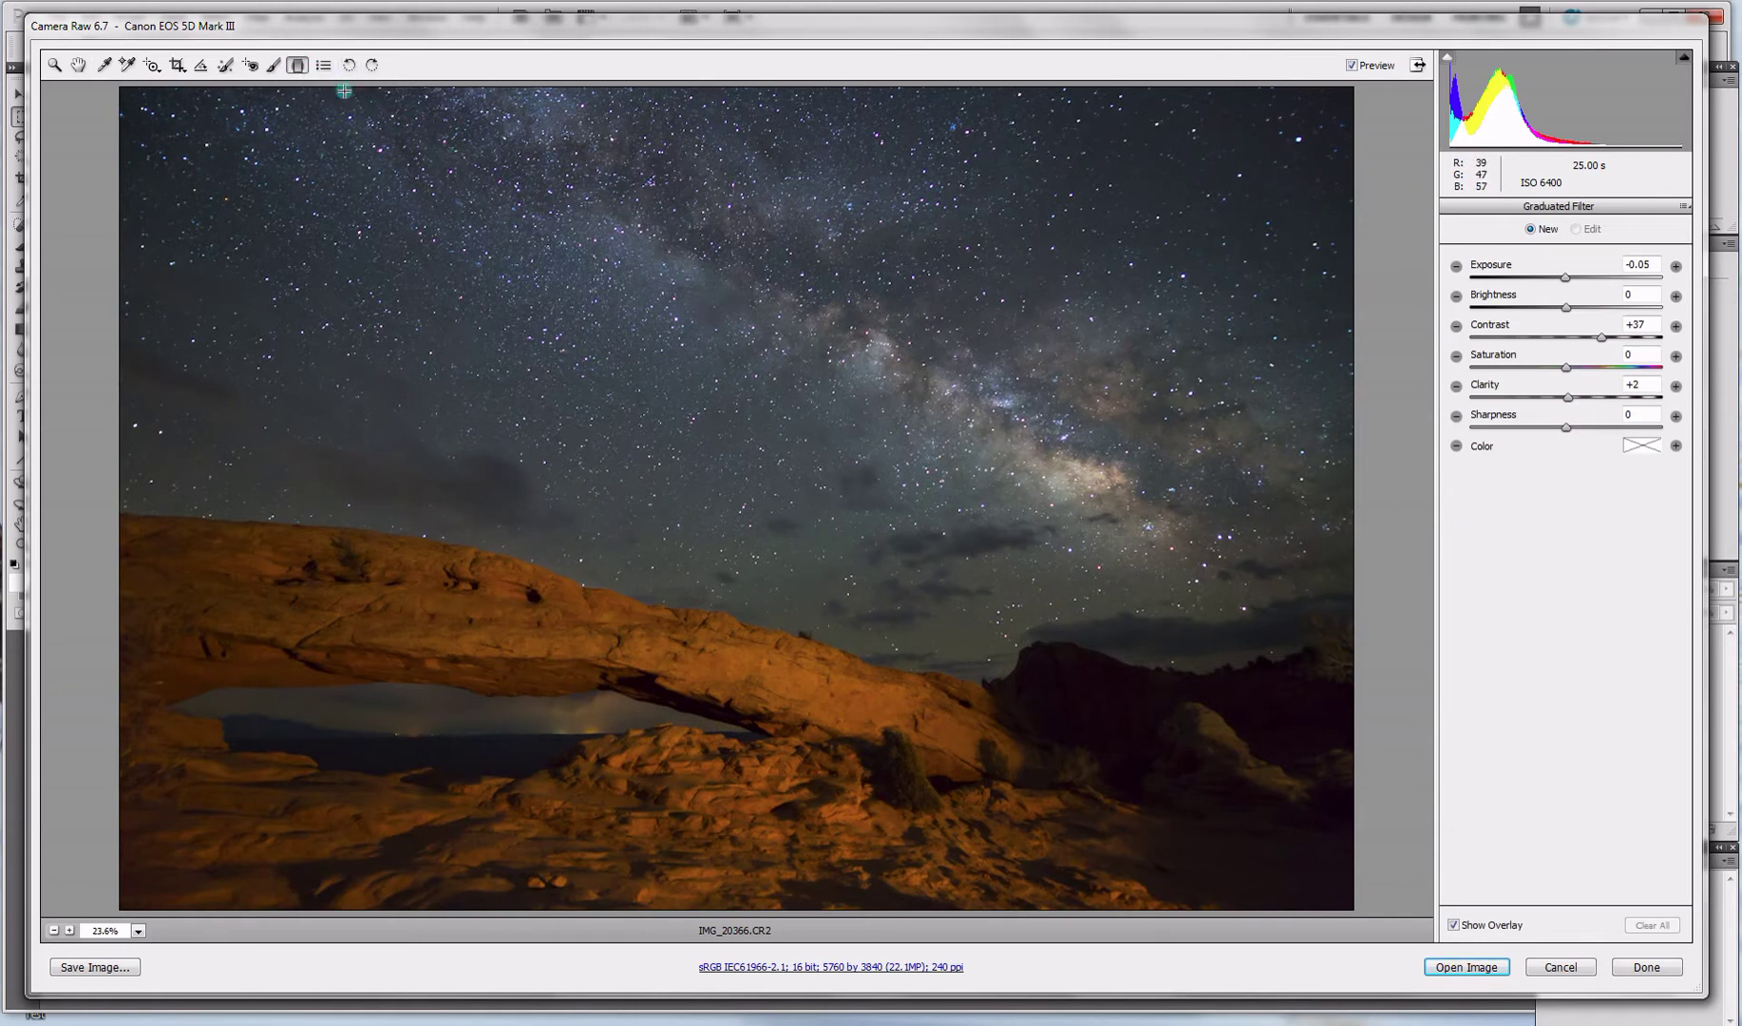
left_click_drag(1569, 285, 1570, 276)
left_click(1569, 338)
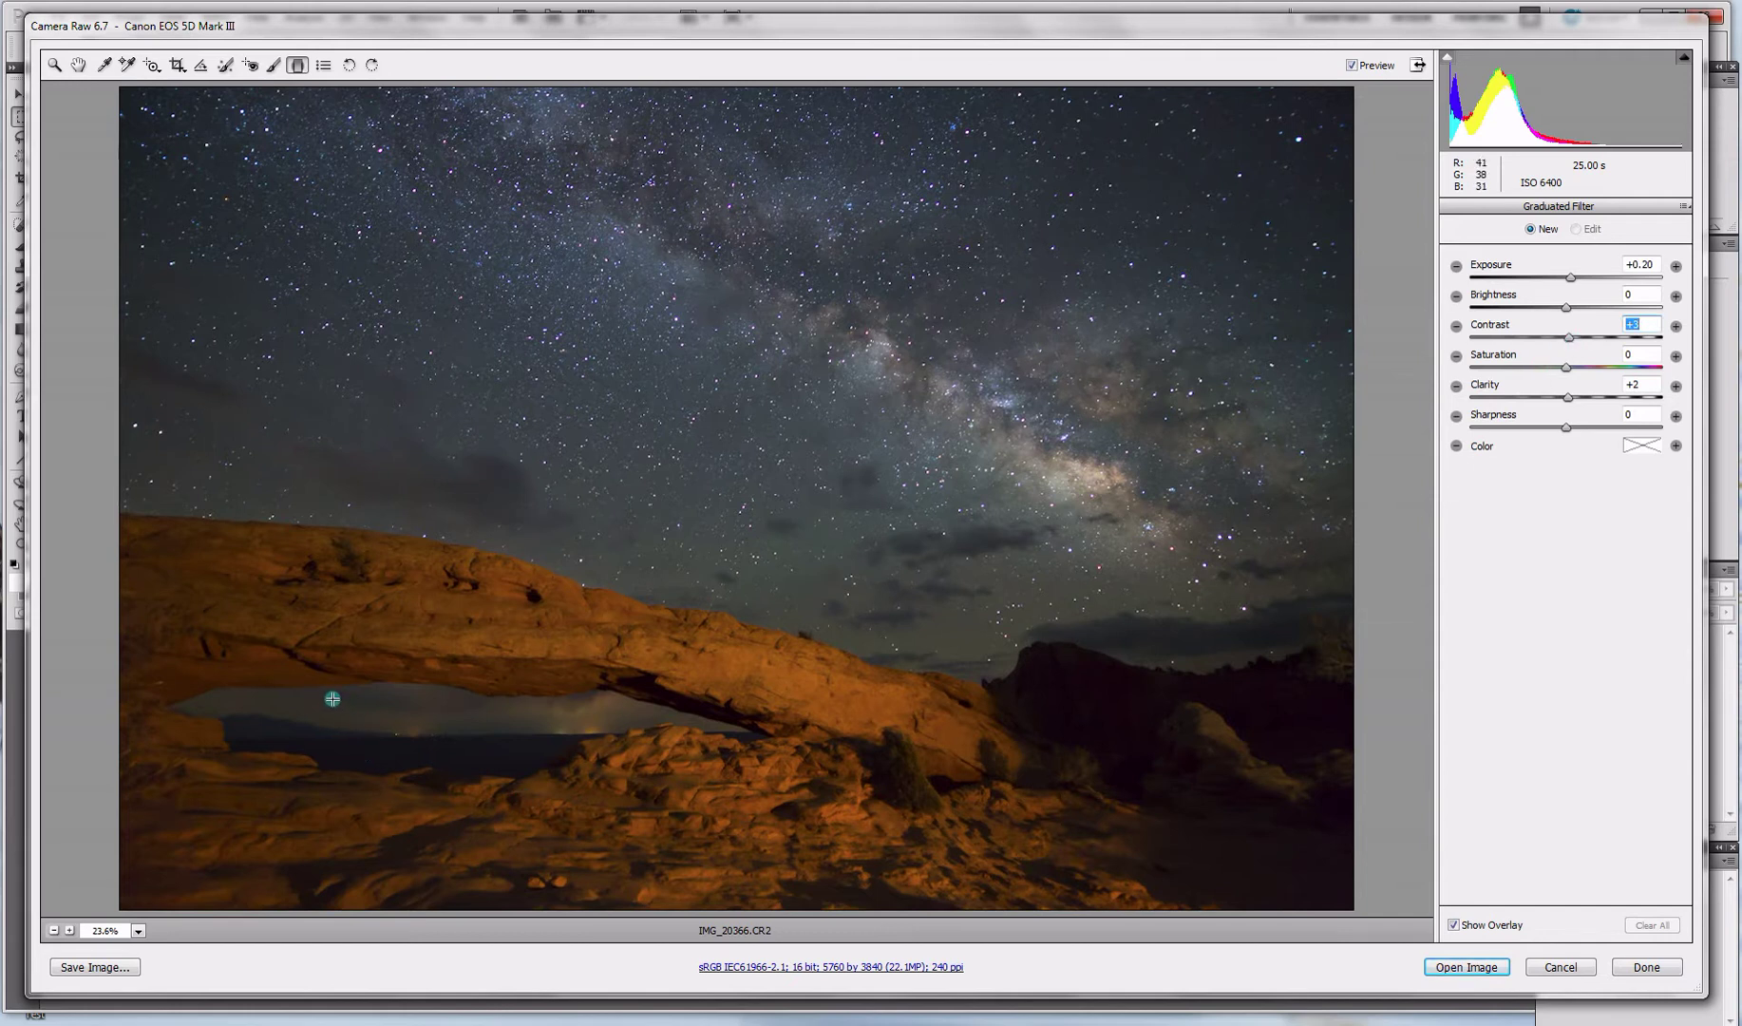
left_click_drag(323, 692, 391, 540)
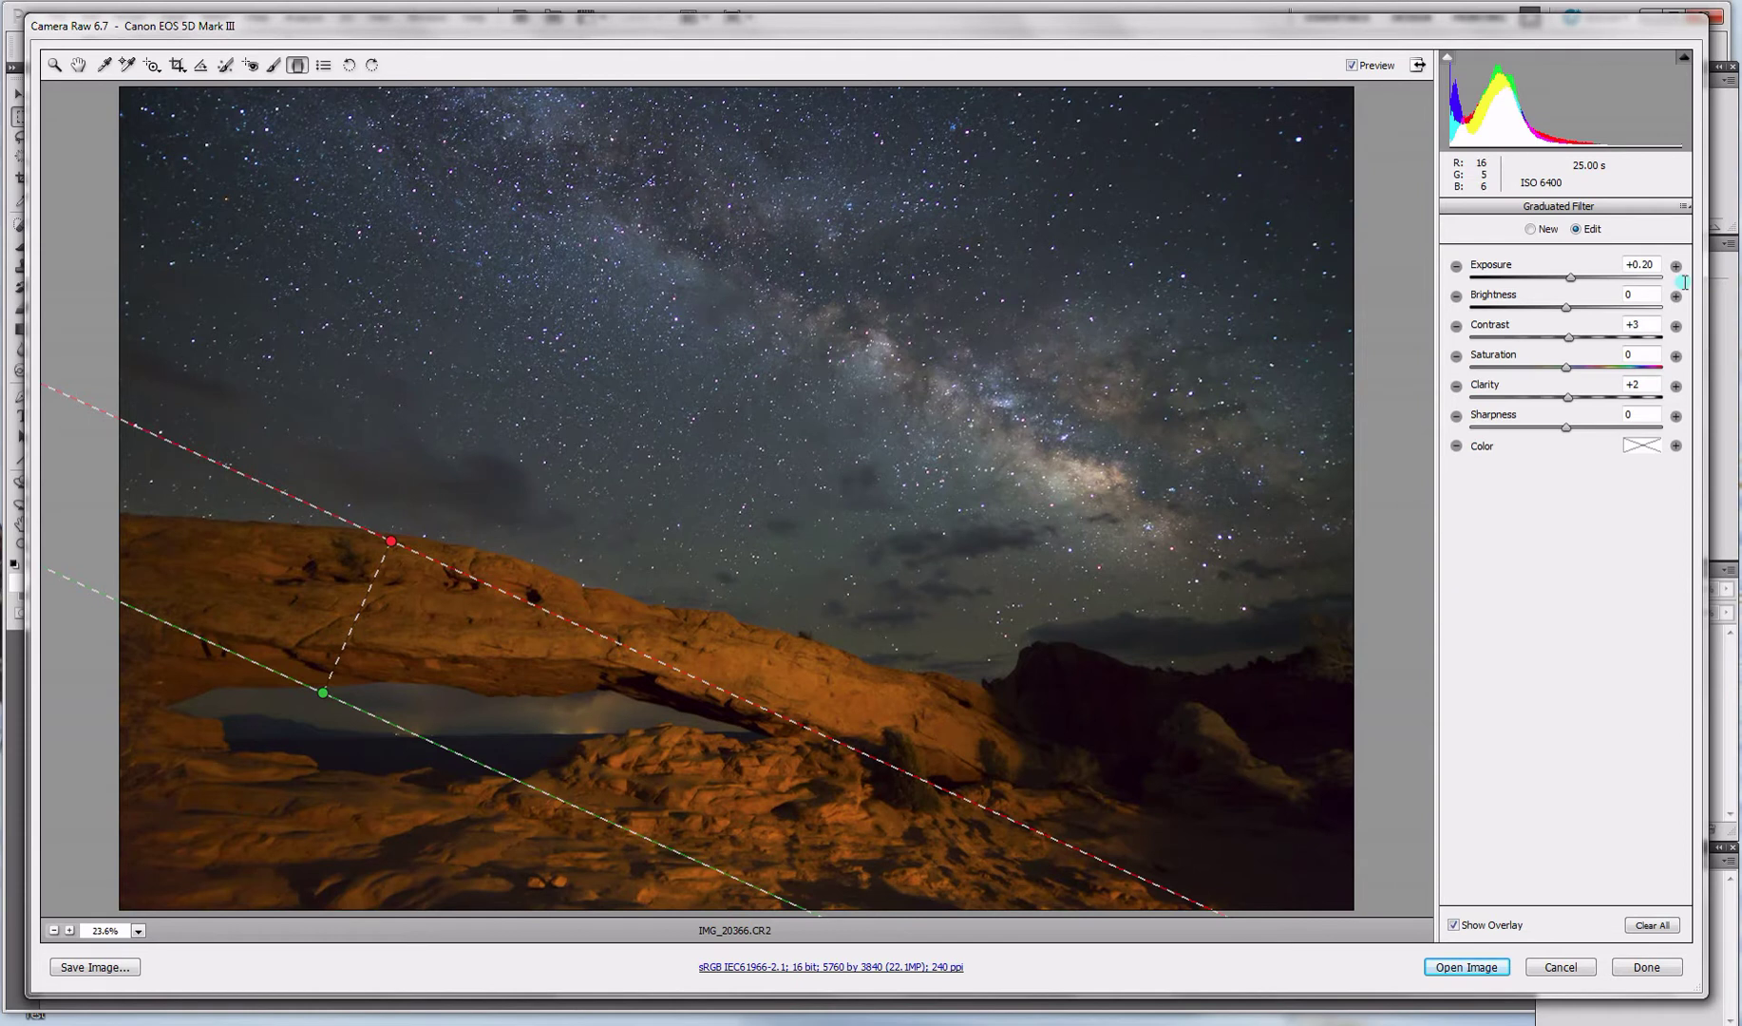
left_click(1352, 66)
left_click(1631, 264)
key("h")
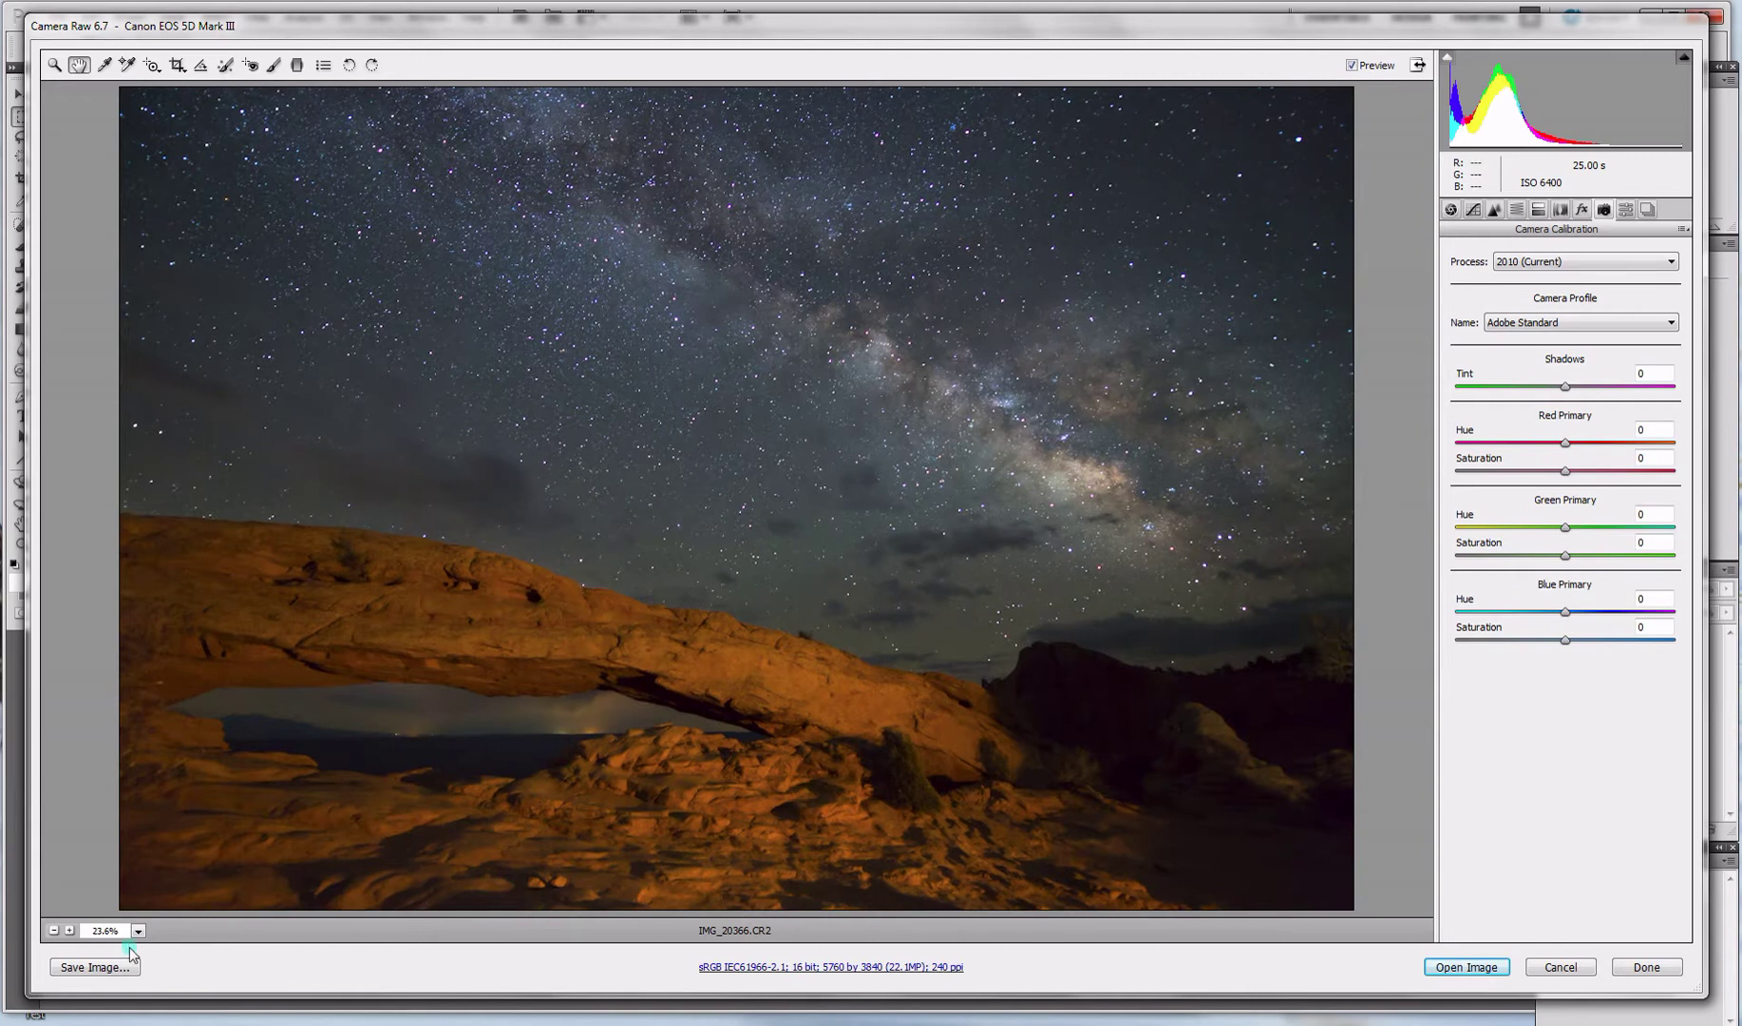
Step: Save the processed photo as an uncompressed TIFF in the same location, keeping the document name
left_click(95, 967)
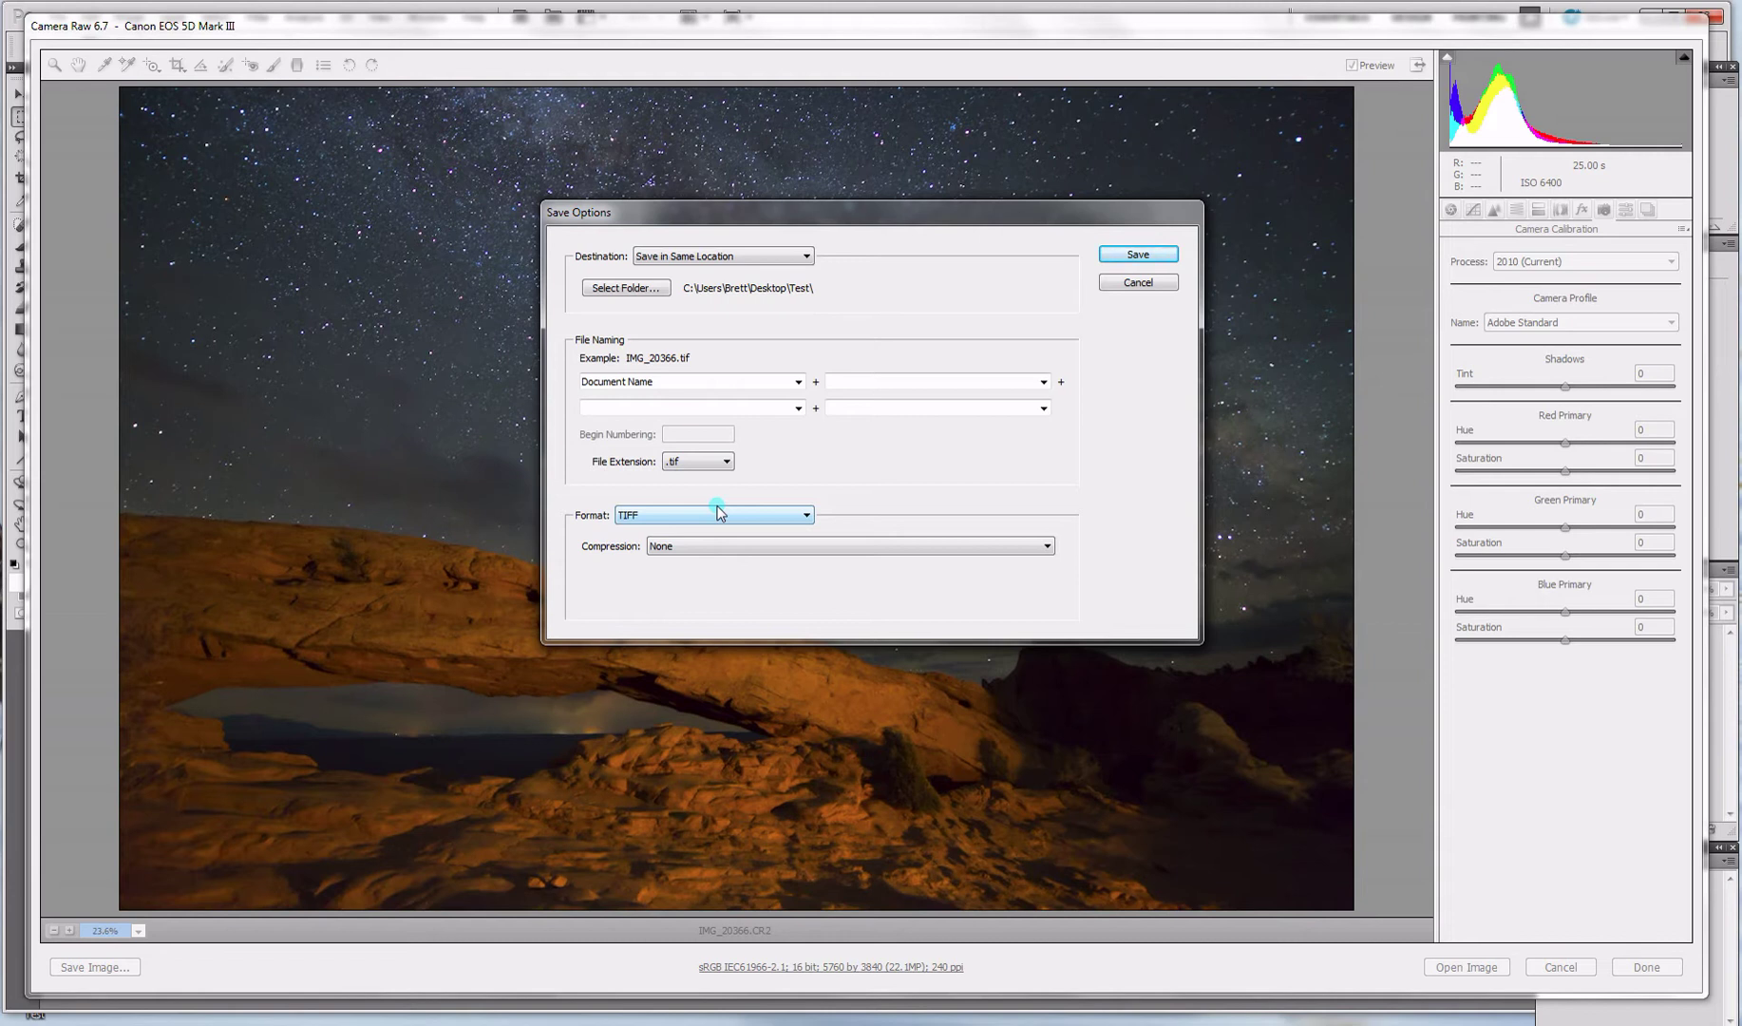
left_click(1133, 255)
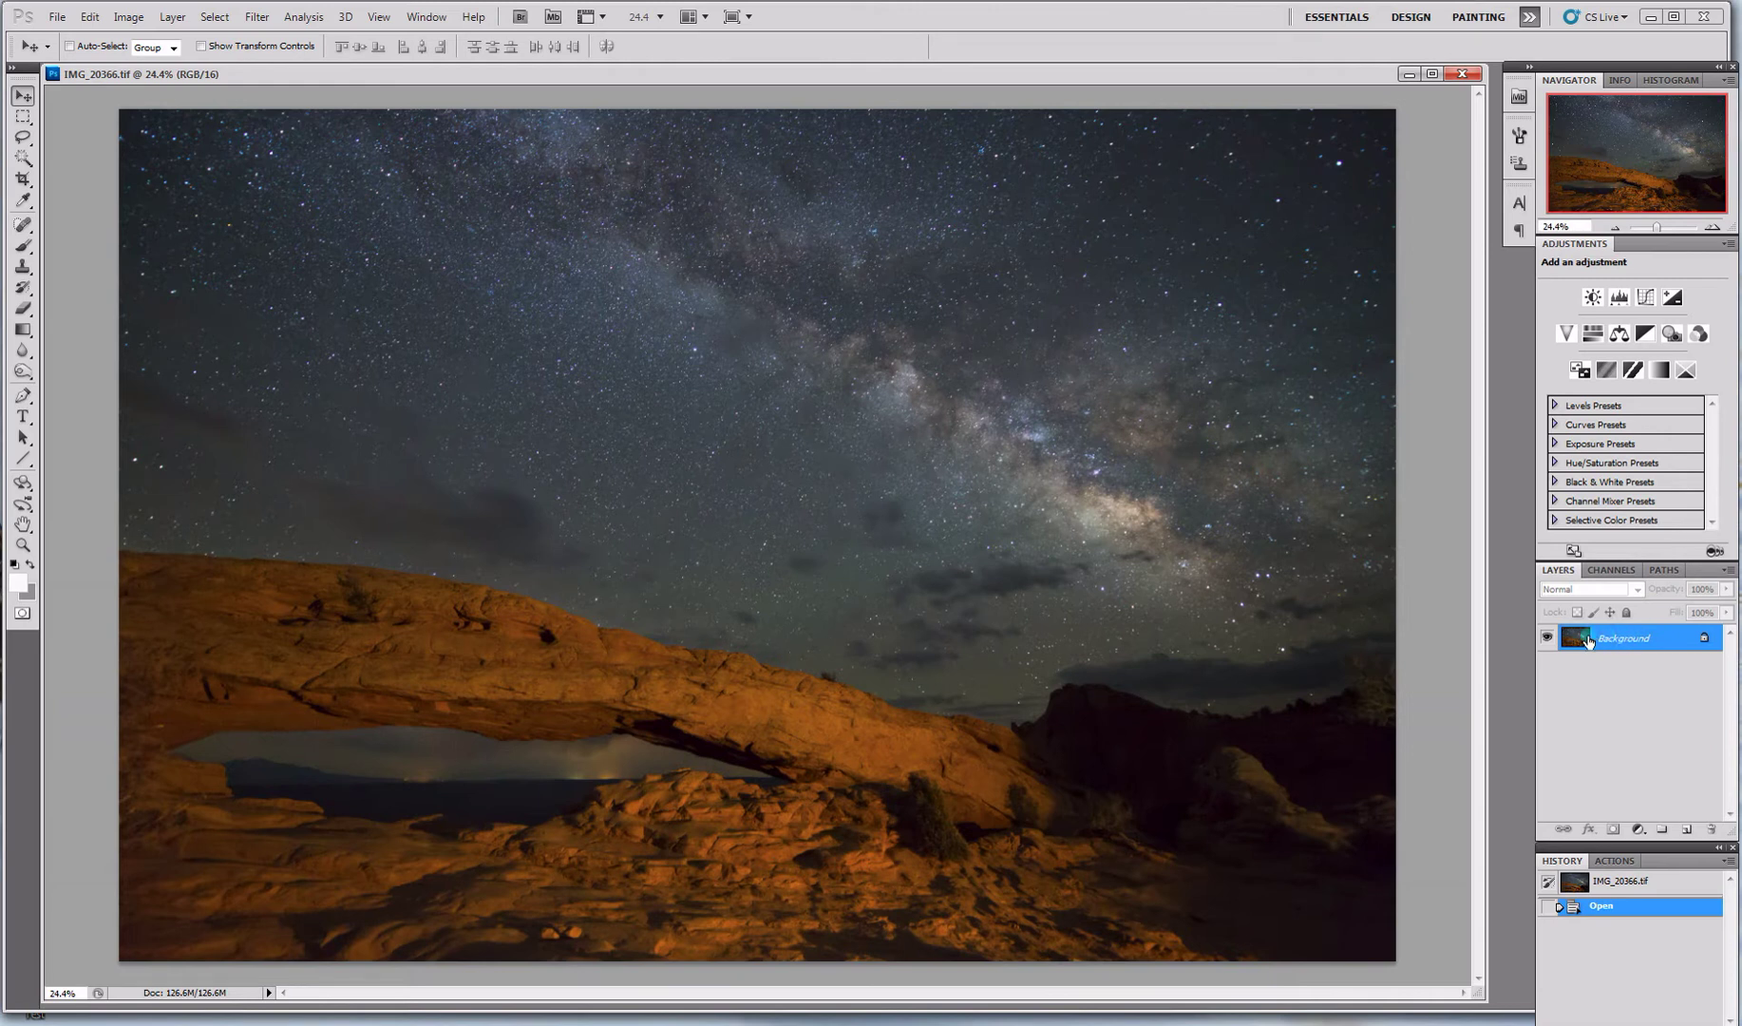
Step: In Photoshop, duplicate the Background layer of IMG_20366.tif and add a Curves adjustment layer above the copy
left_click(1627, 646)
right_click(1626, 643)
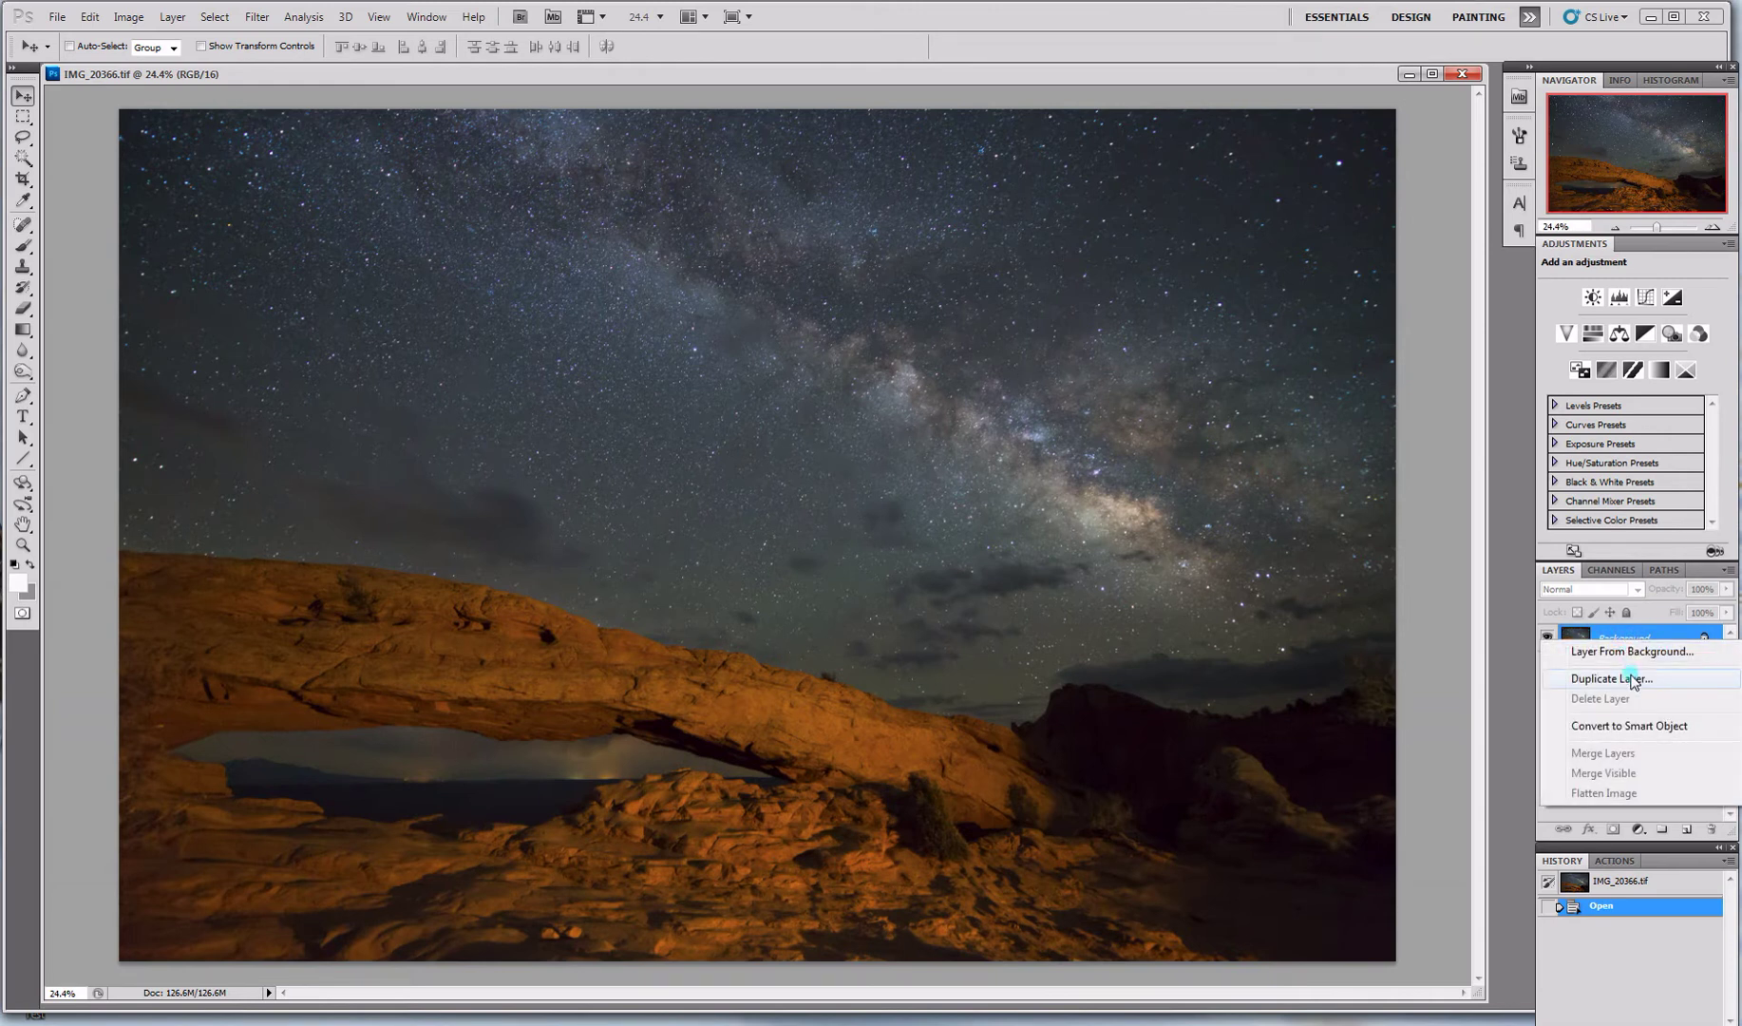
left_click(1633, 681)
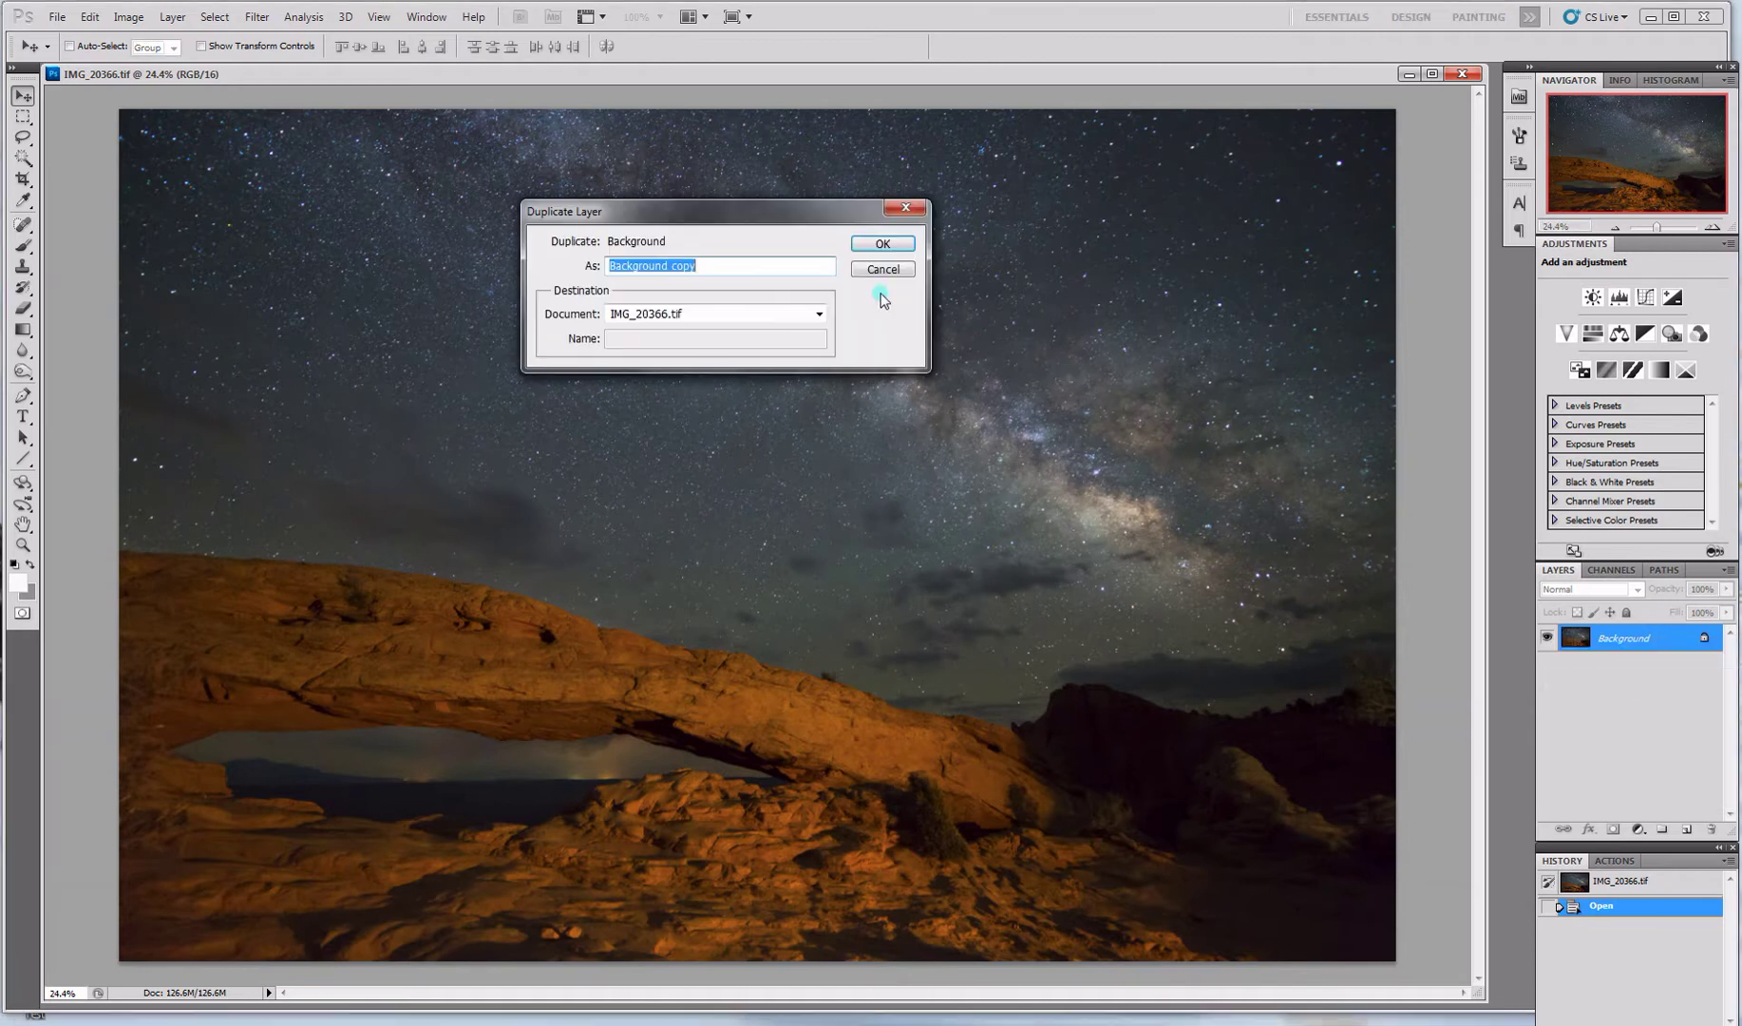
left_click(873, 247)
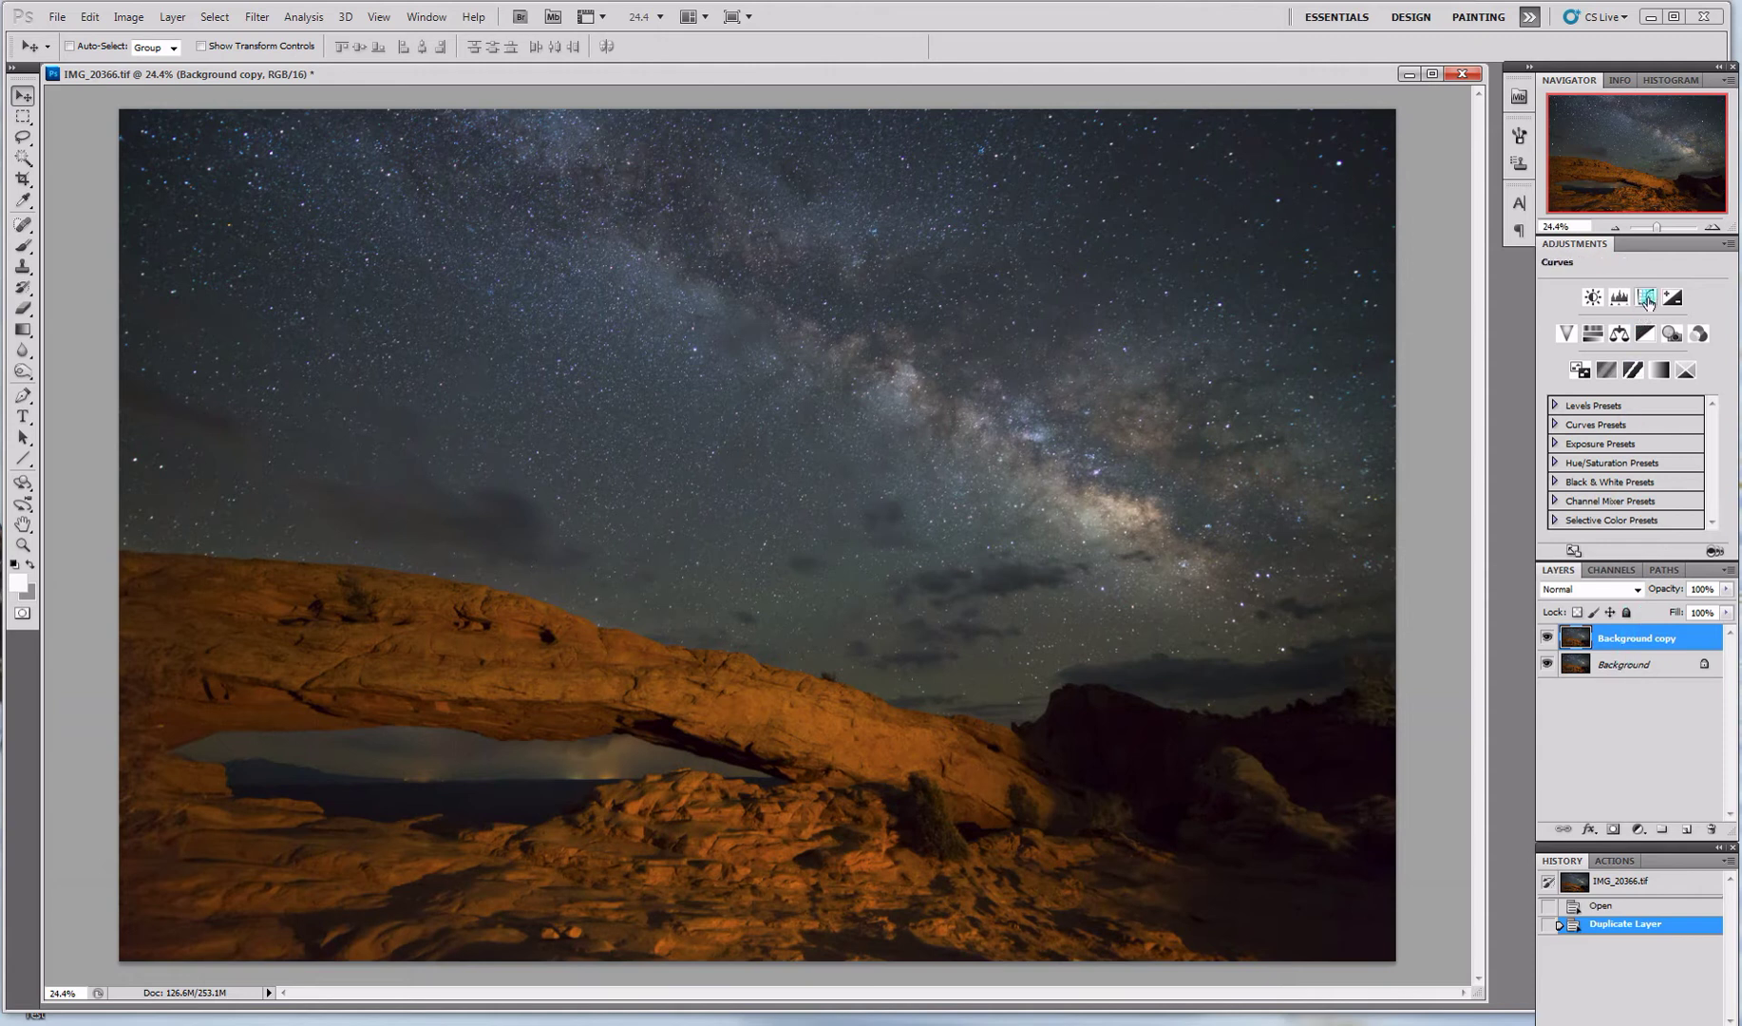
left_click(1646, 297)
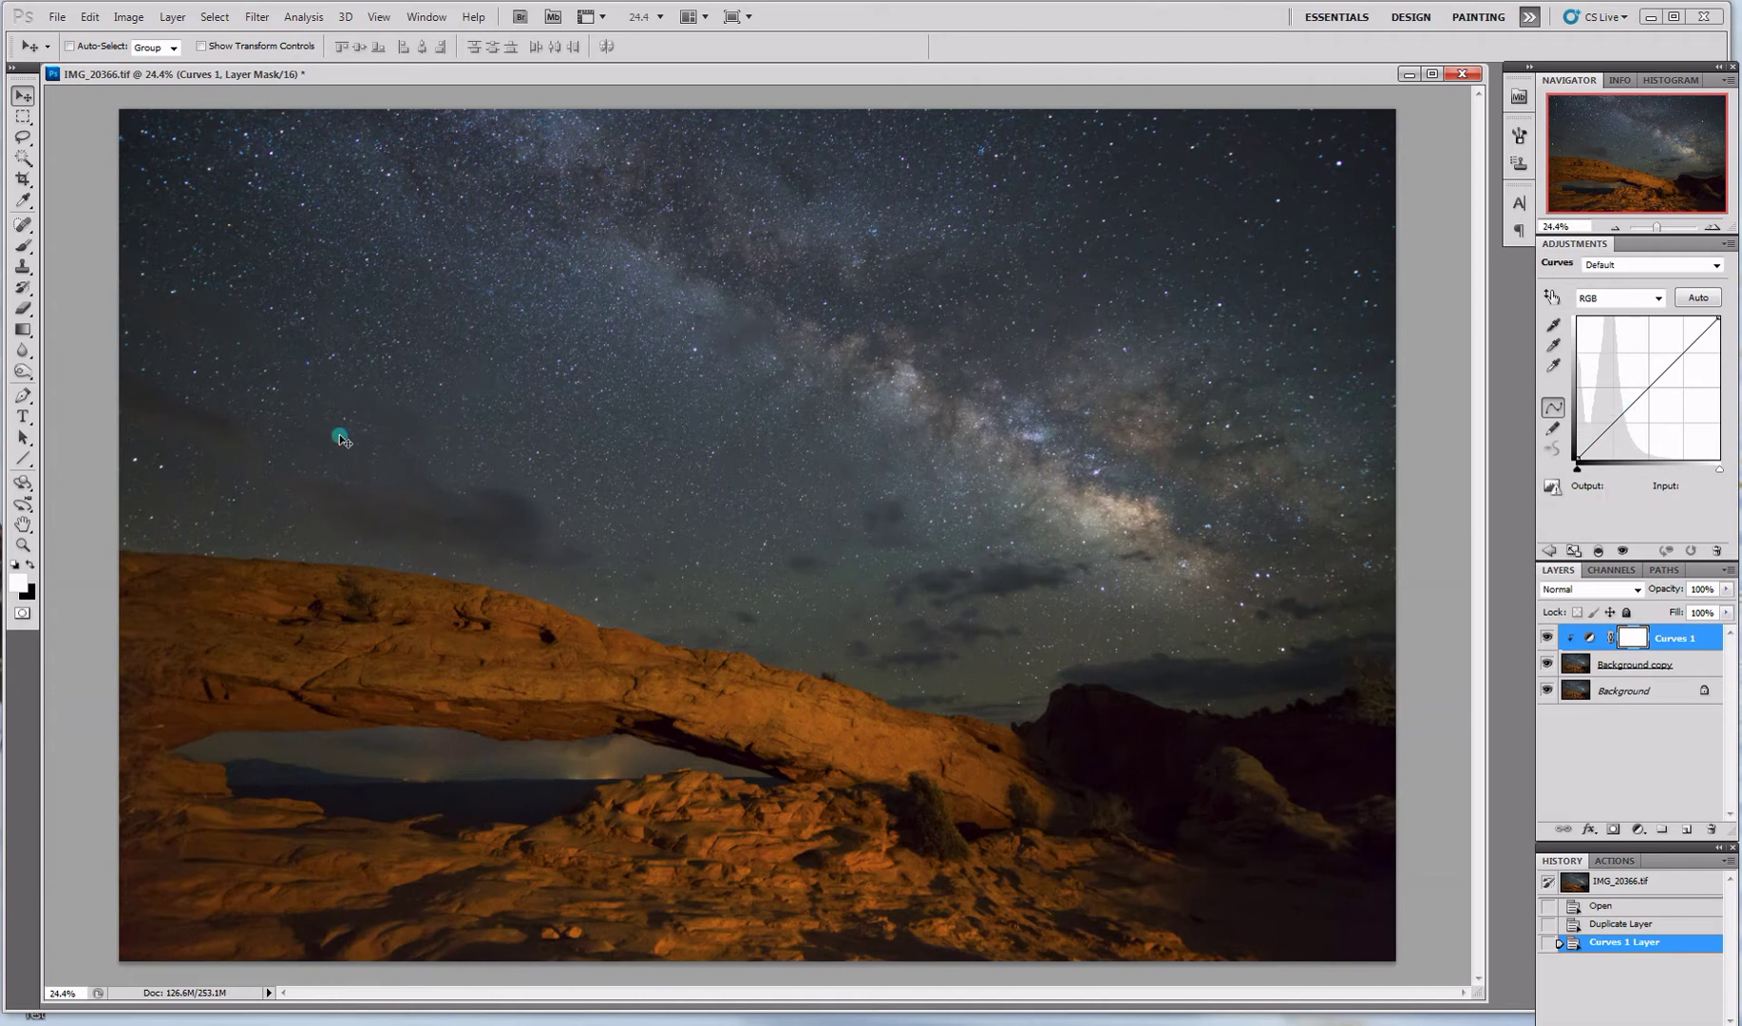
Step: Choose the Gradient tool with the Reflected Gradient style for the Curves layer mask
left_click(23, 330)
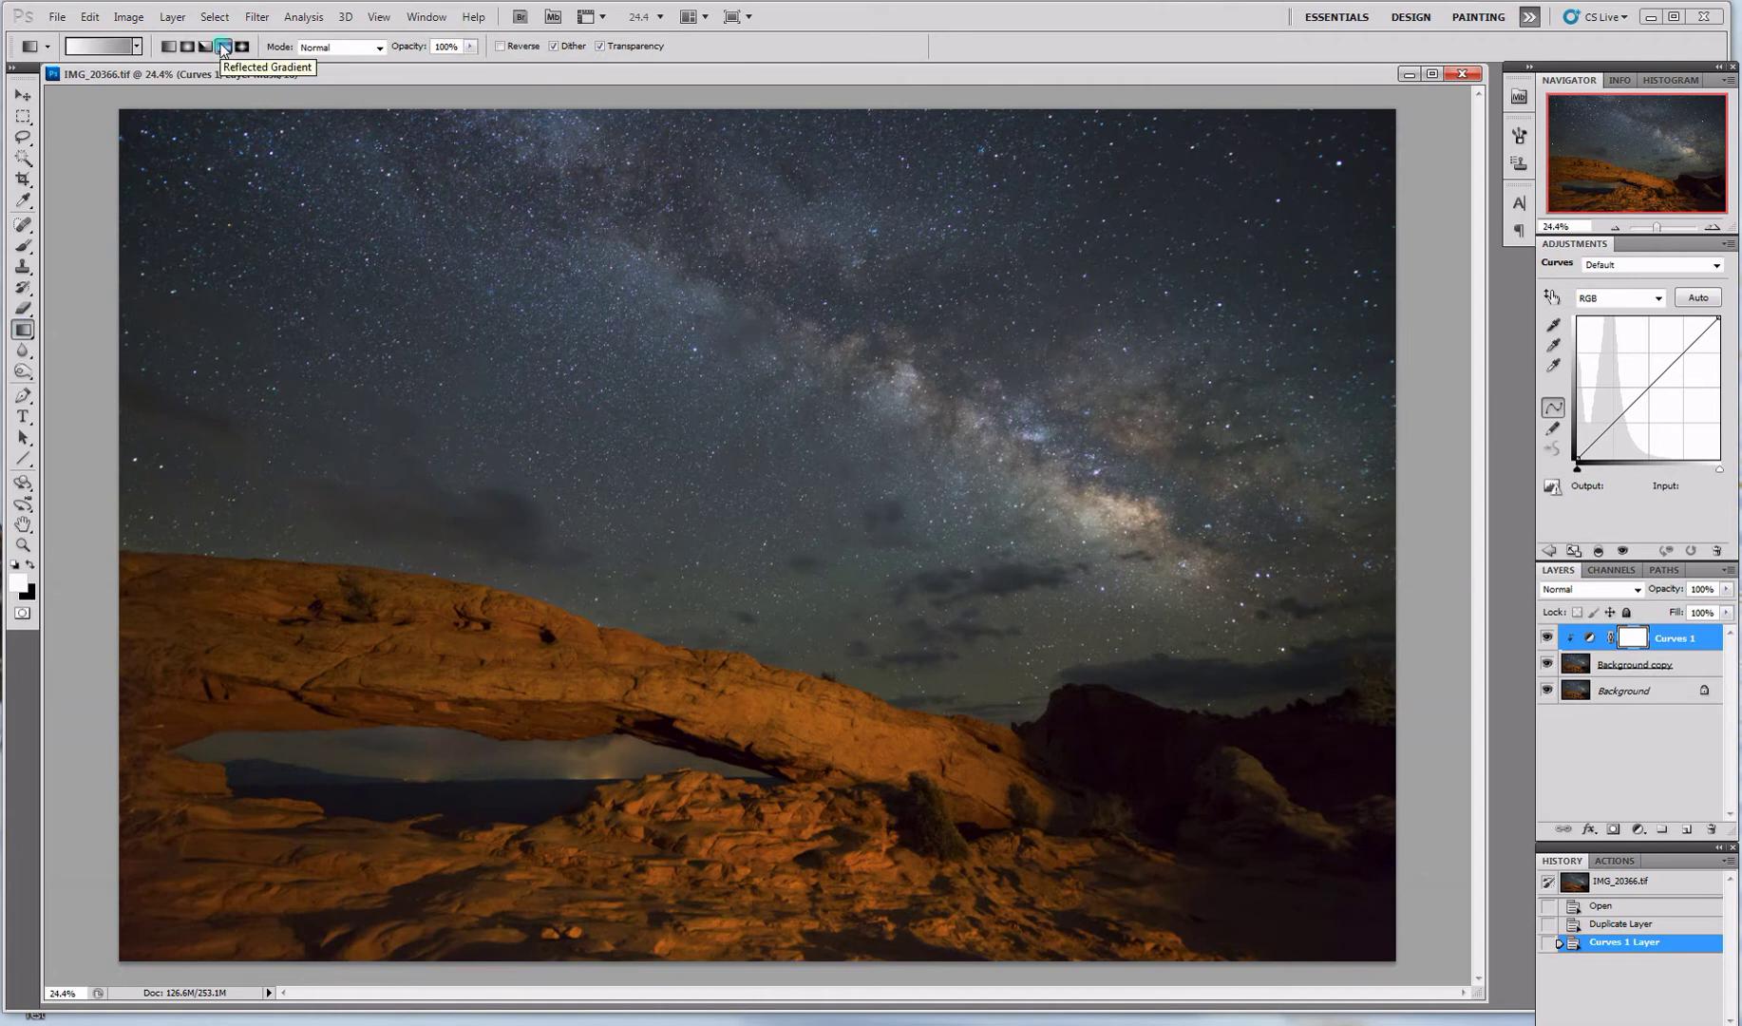
left_click(223, 47)
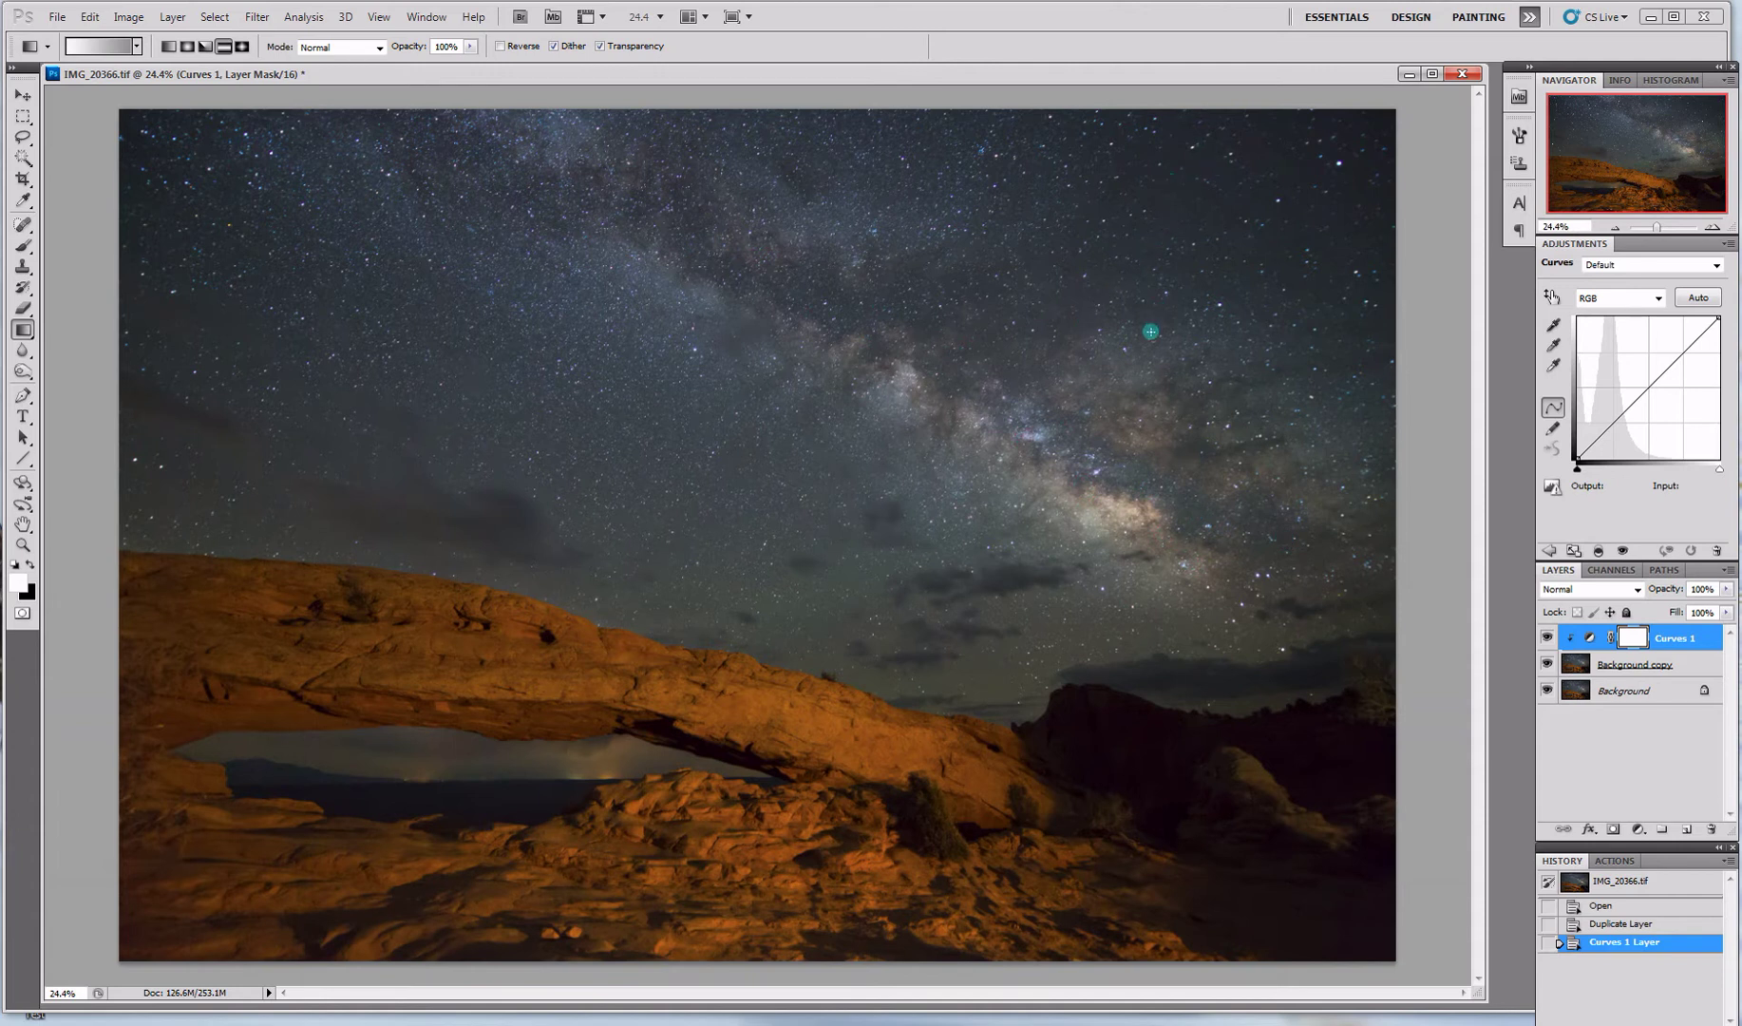
Step: Try masking the Curves layer to the Milky Way band with a wide reflected gradient and revert it after checking
left_click_drag(1052, 441, 1224, 220)
left_click_drag(1223, 220, 1211, 228)
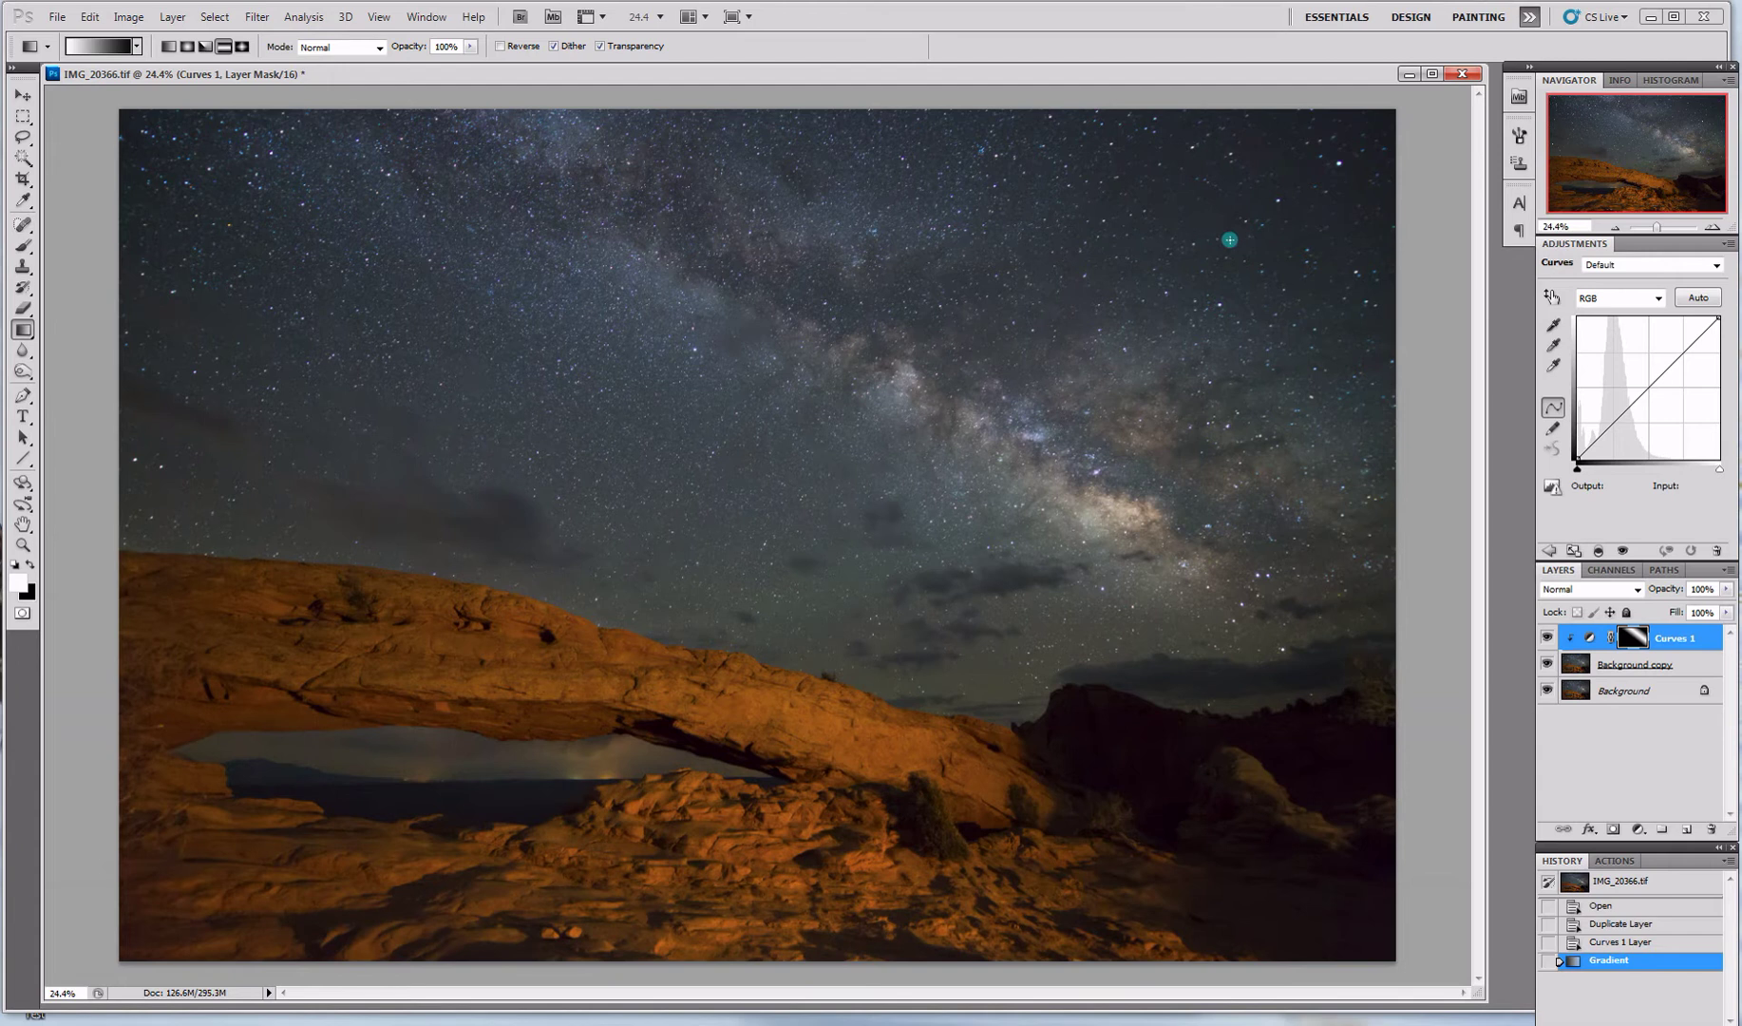
left_click(1633, 572)
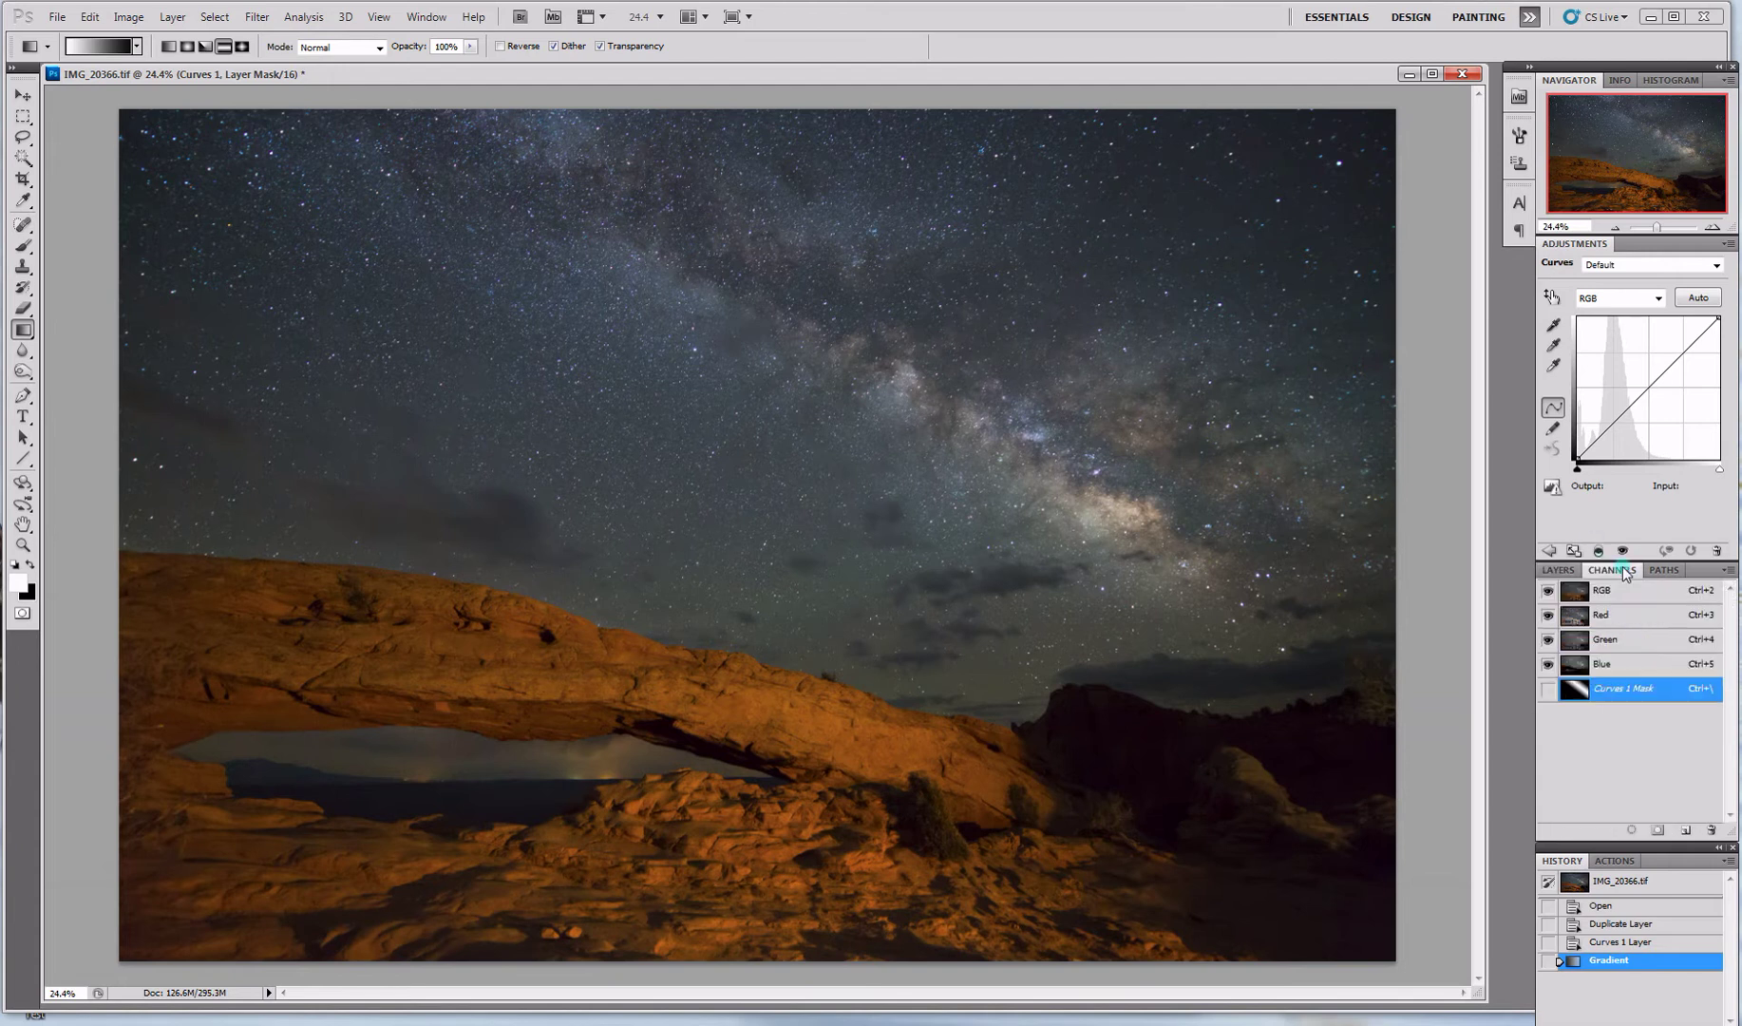
left_click(1548, 691)
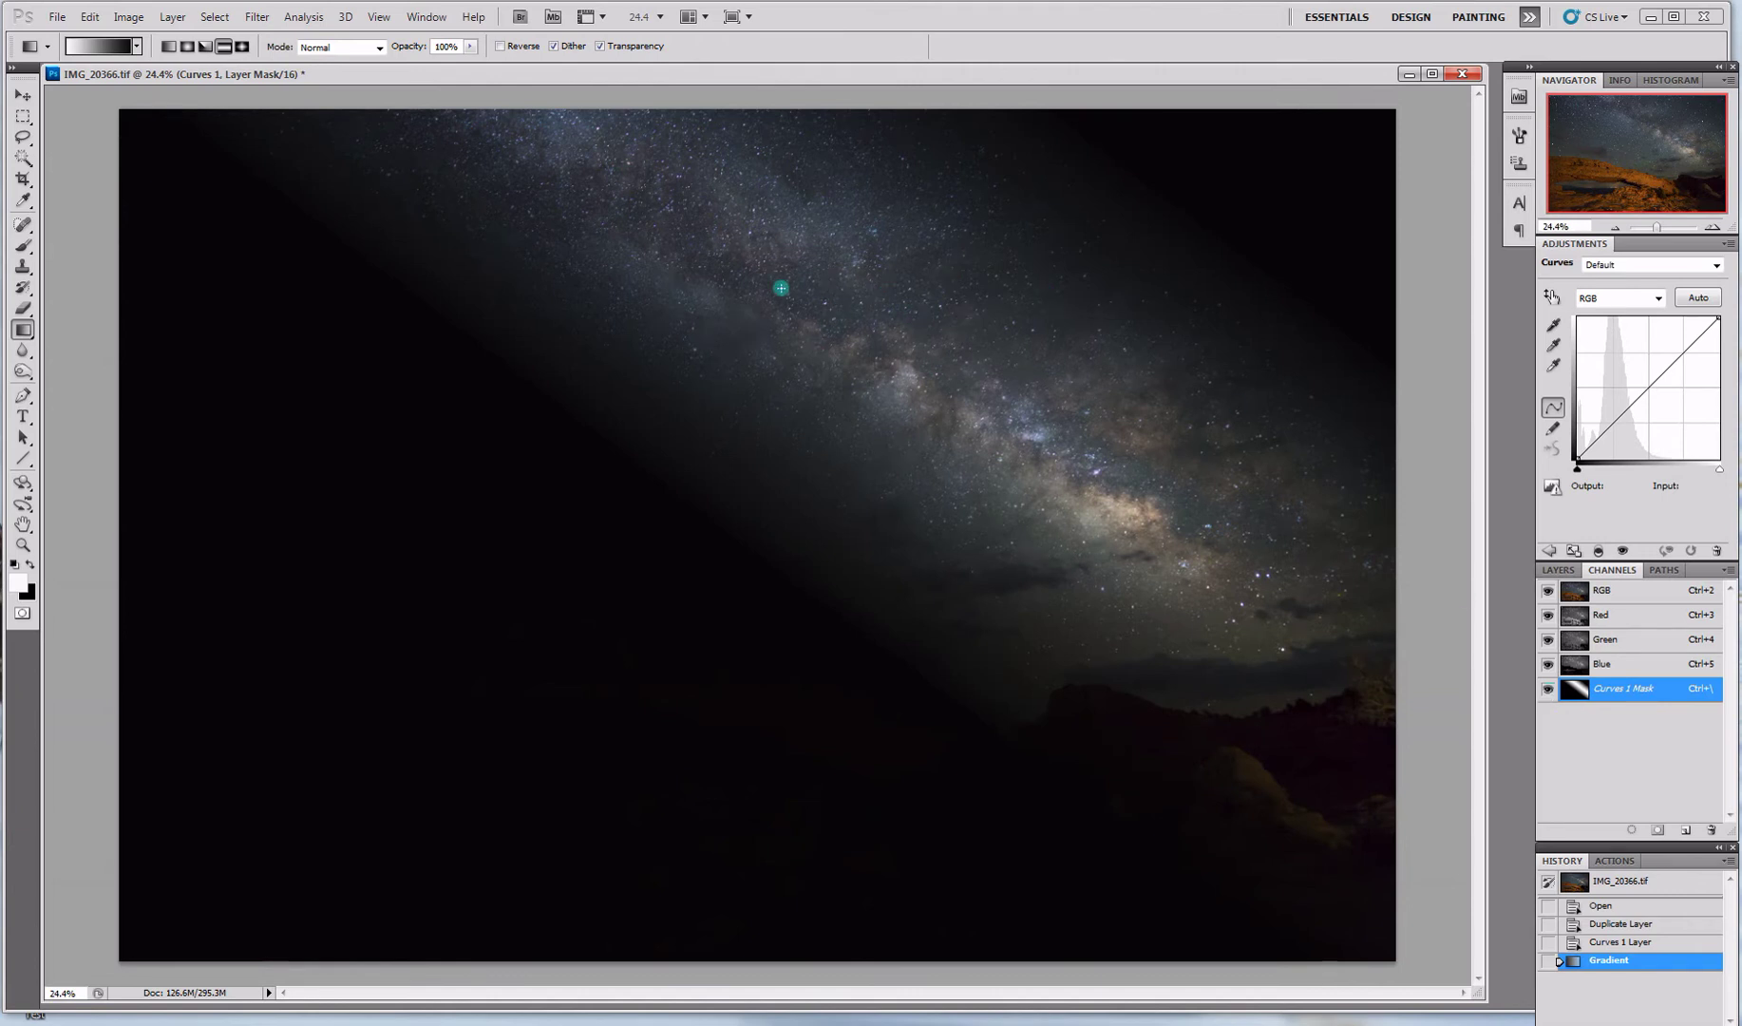
left_click(1549, 688)
left_click(1558, 570)
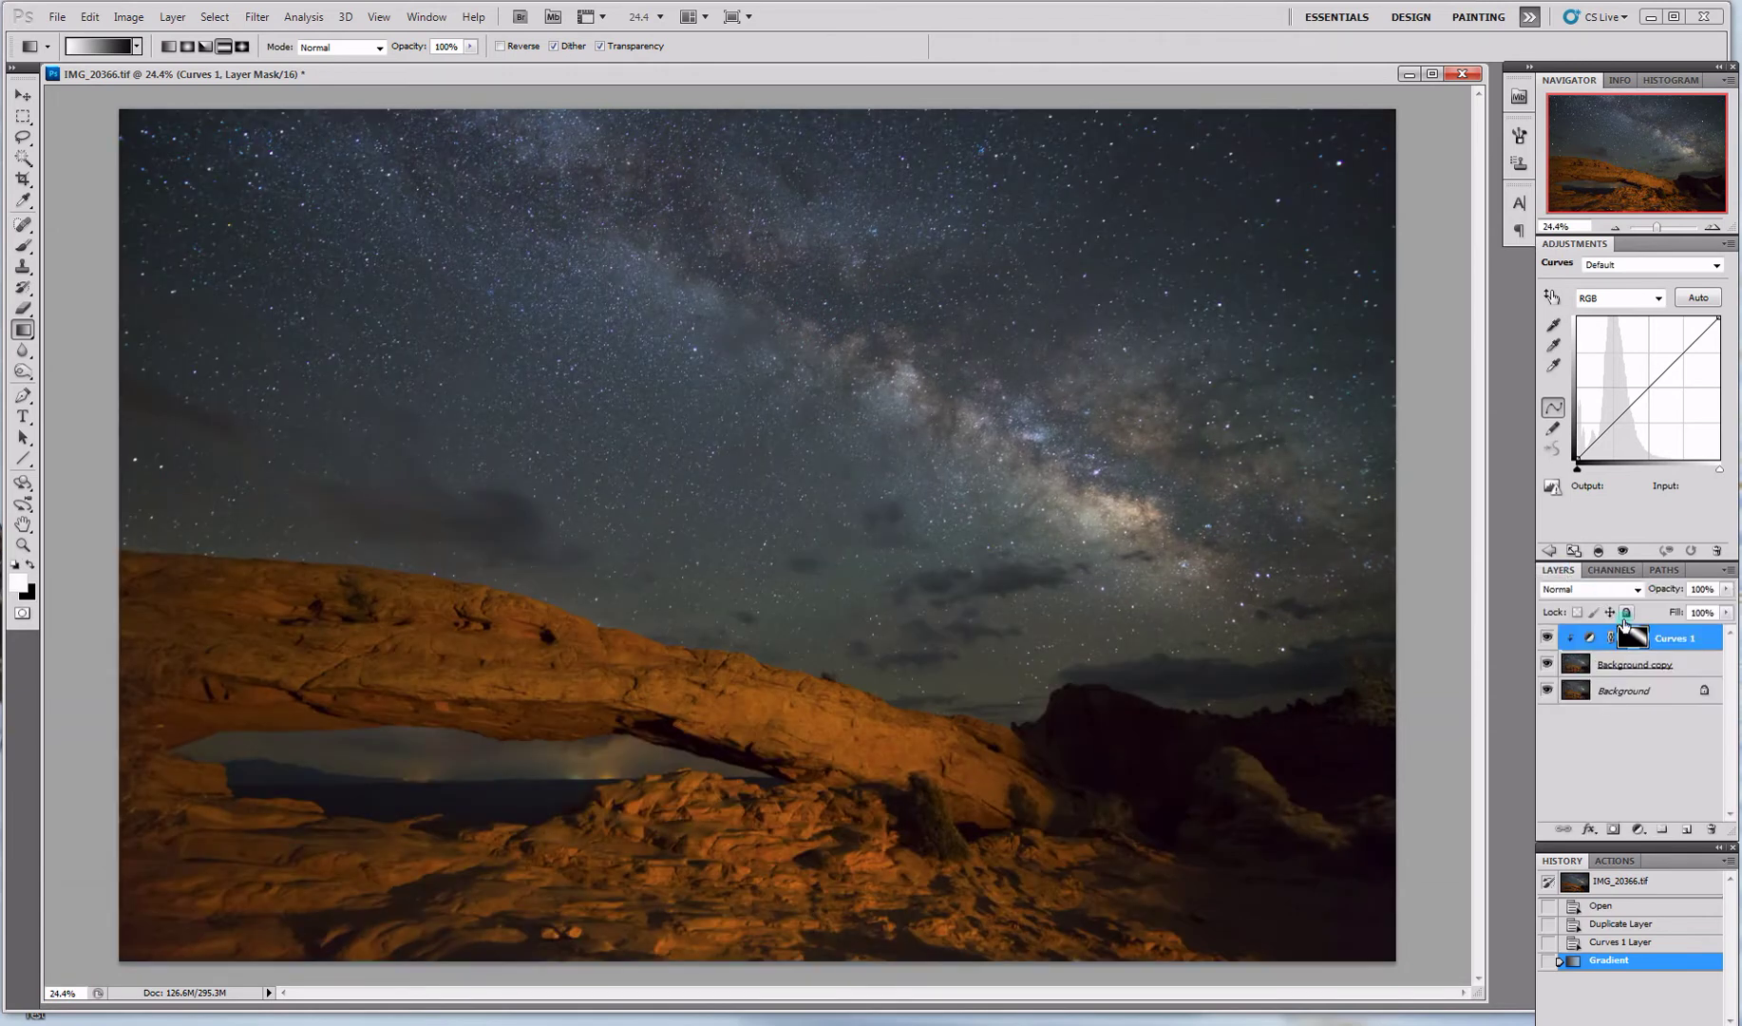
left_click(1623, 943)
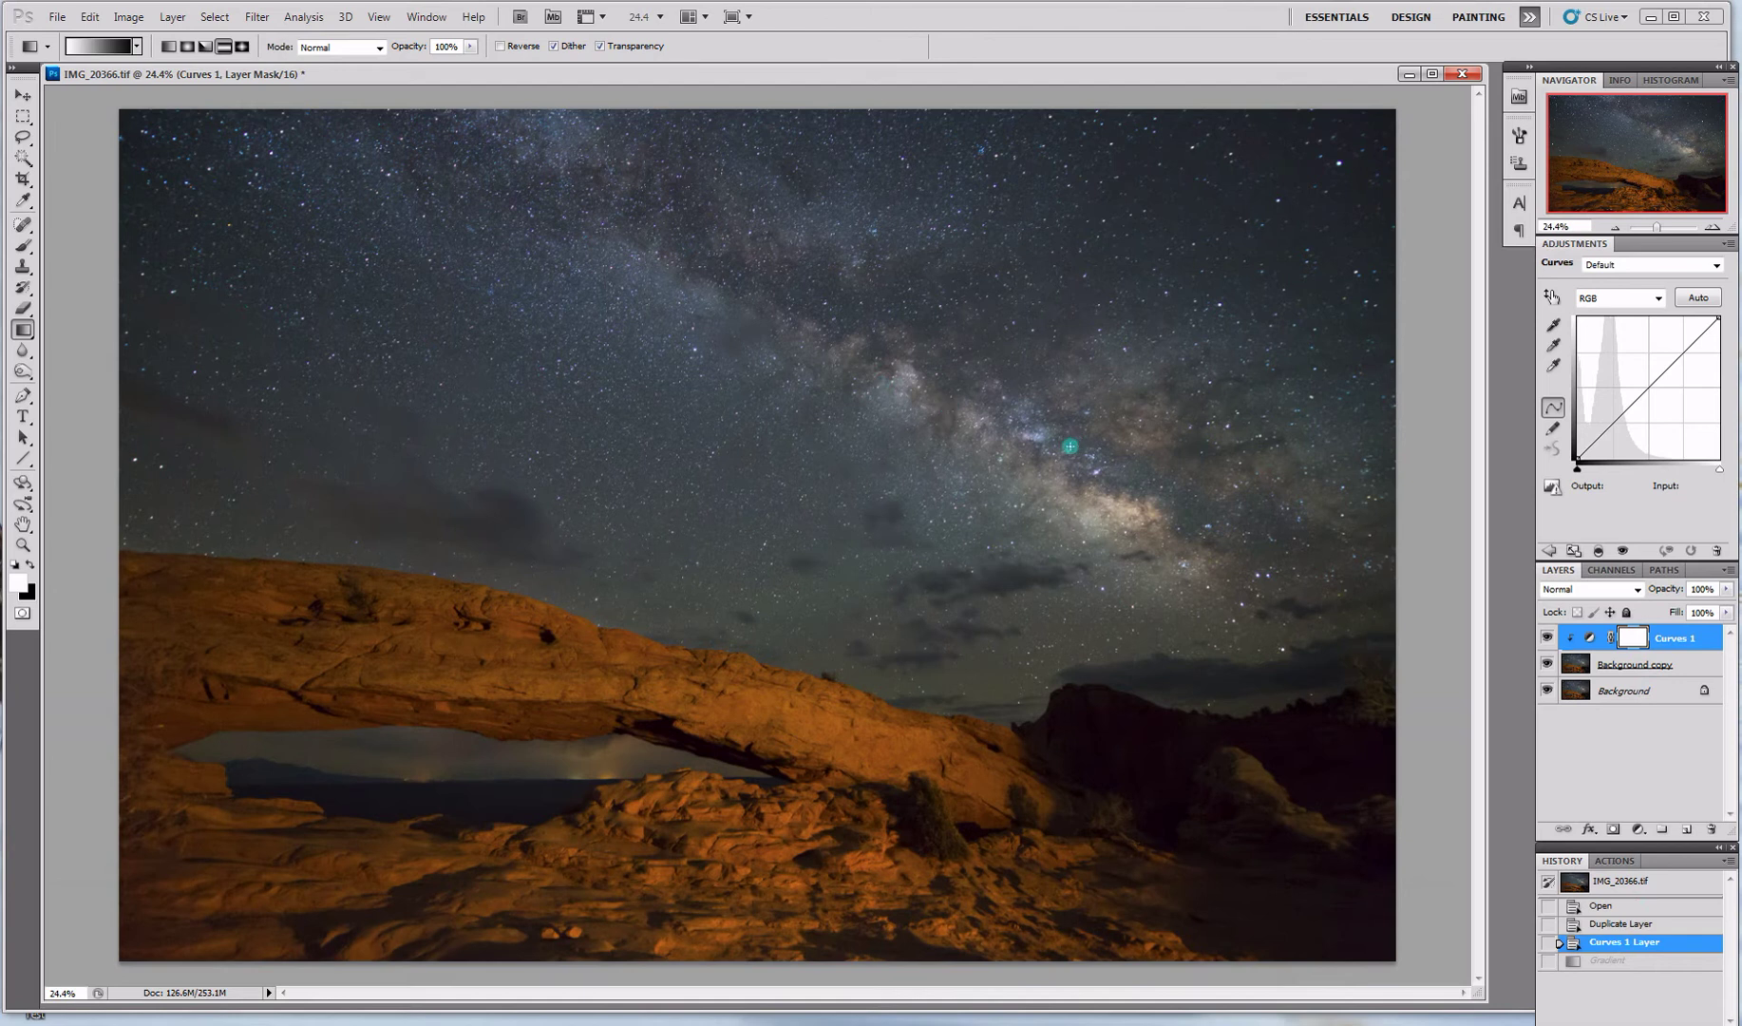
Step: Mask the Curves layer to a narrower diagonal band along the Milky Way with a reflected gradient and check the mask
left_click_drag(1071, 446, 1166, 240)
left_click(1613, 570)
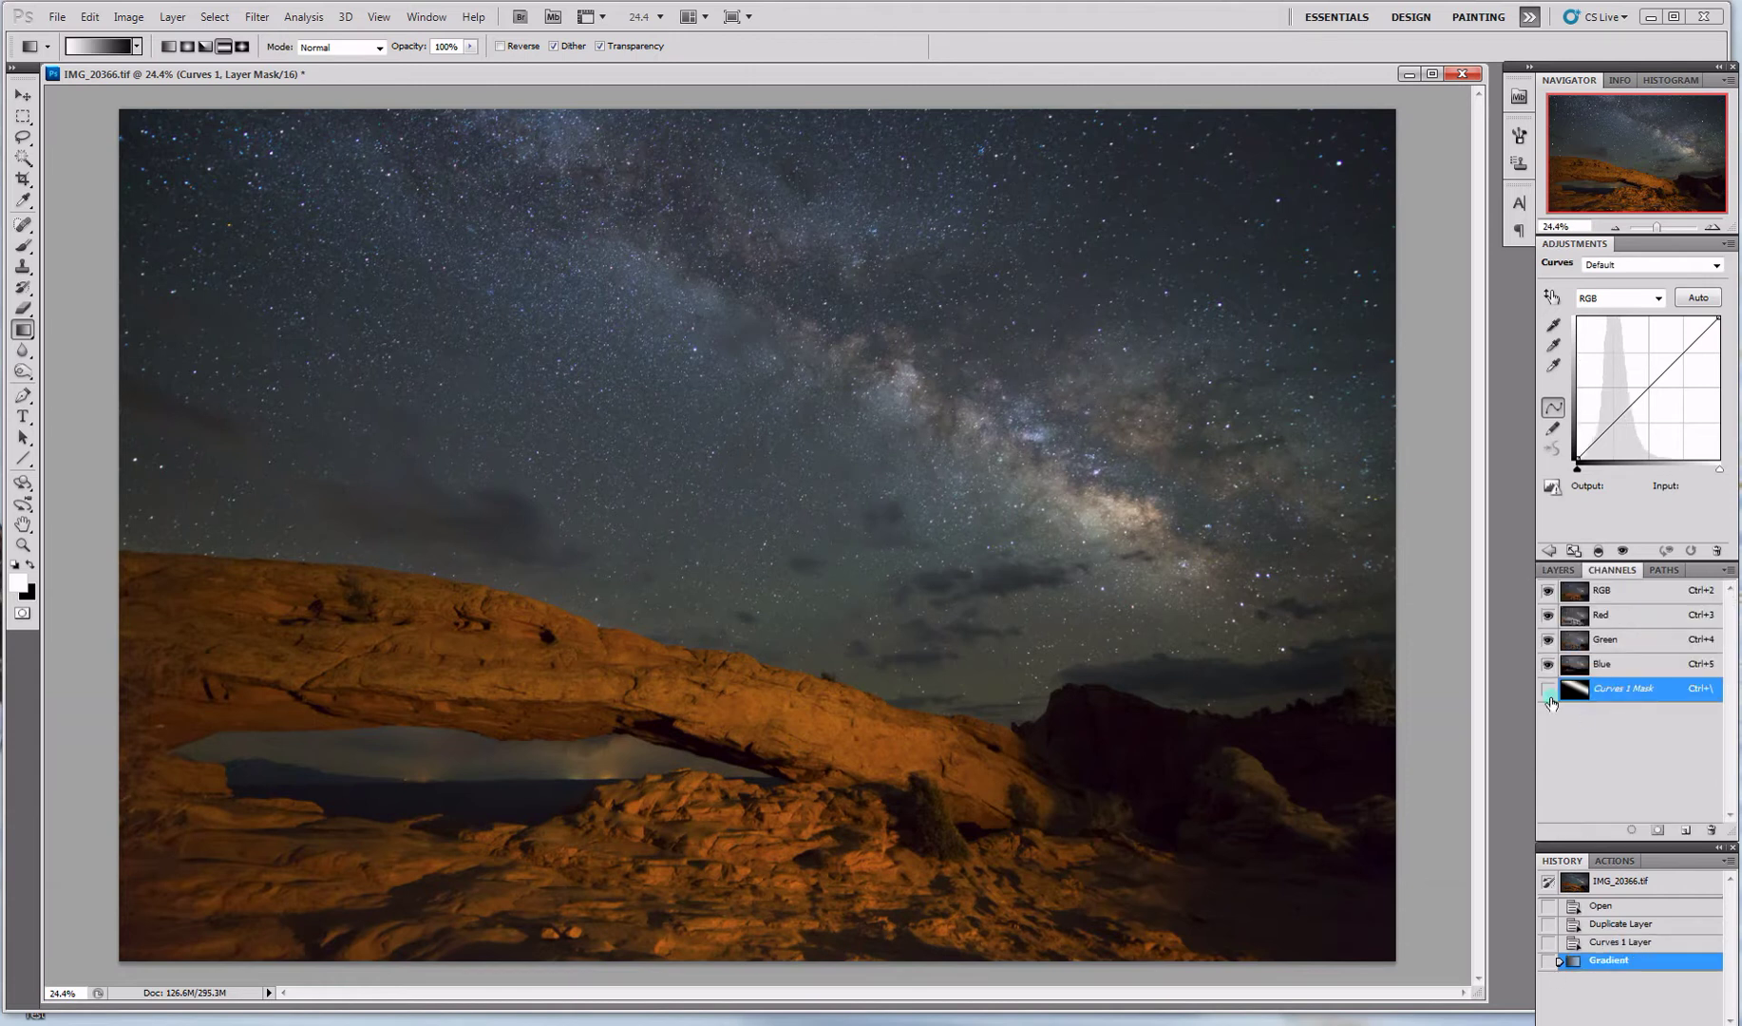
left_click(1548, 690)
left_click(1548, 697)
left_click(1558, 570)
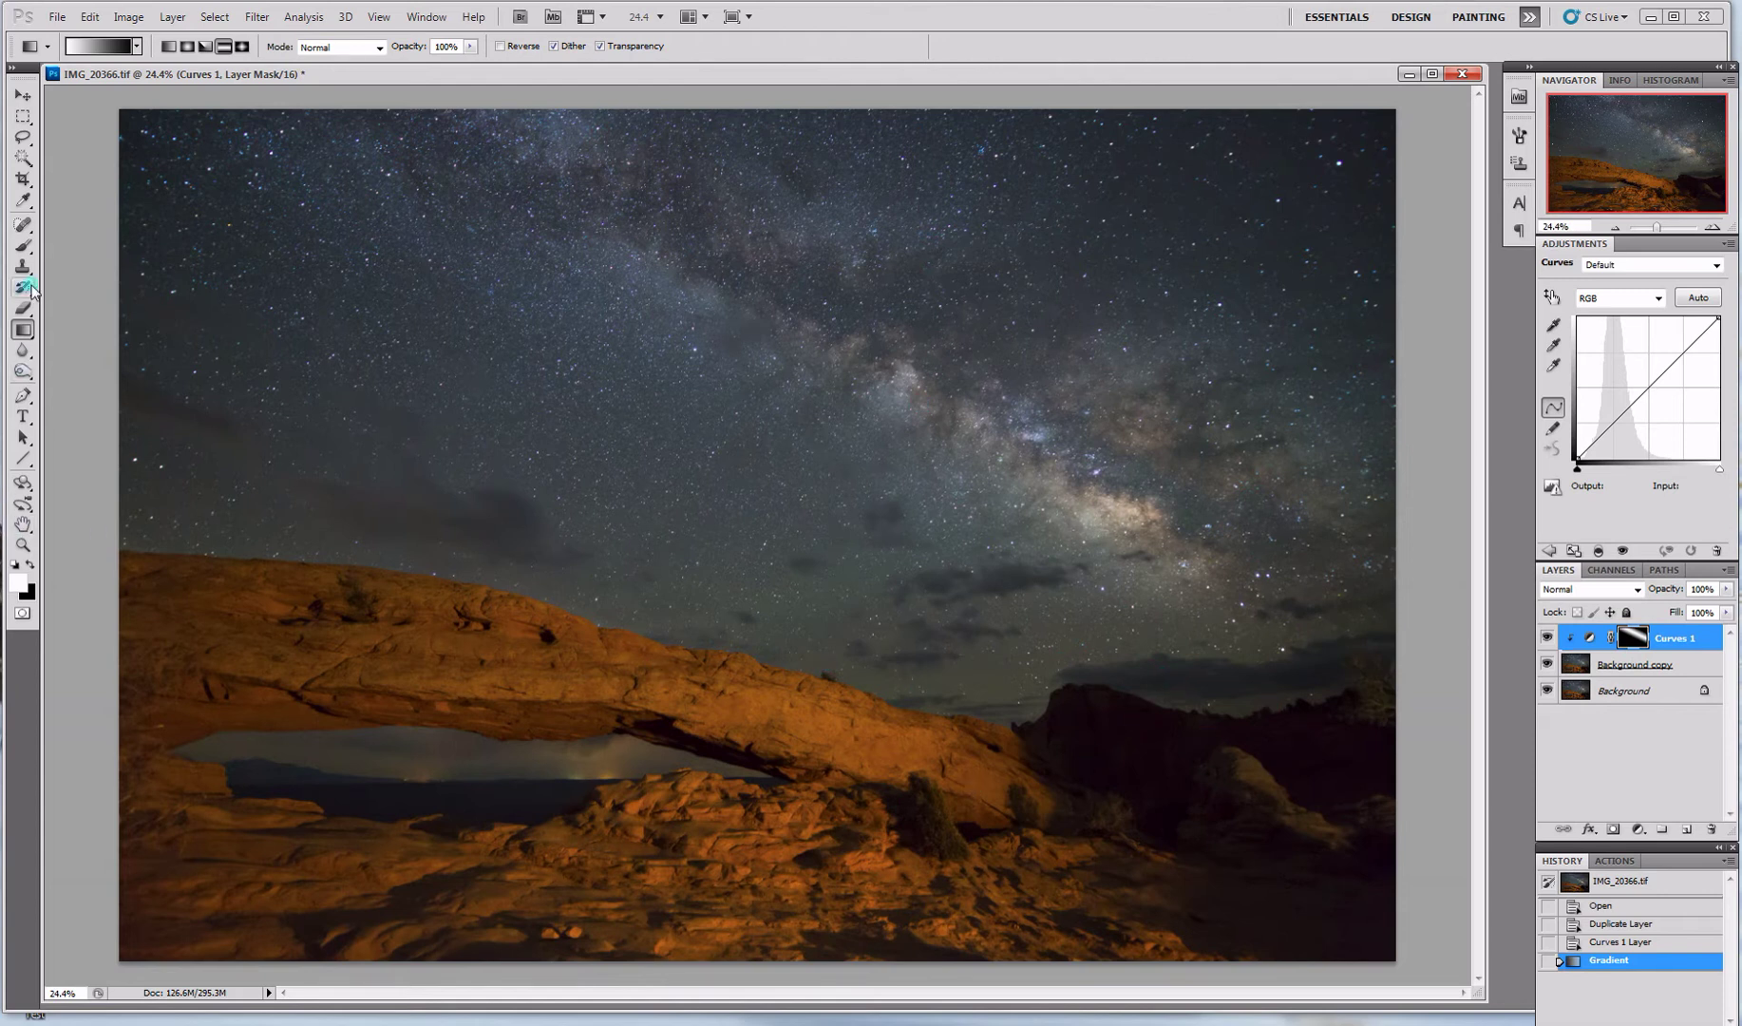
Step: Select the rock foreground below the skyline with the Lasso and refine the selection's edge using a larger detection radius
left_click(23, 136)
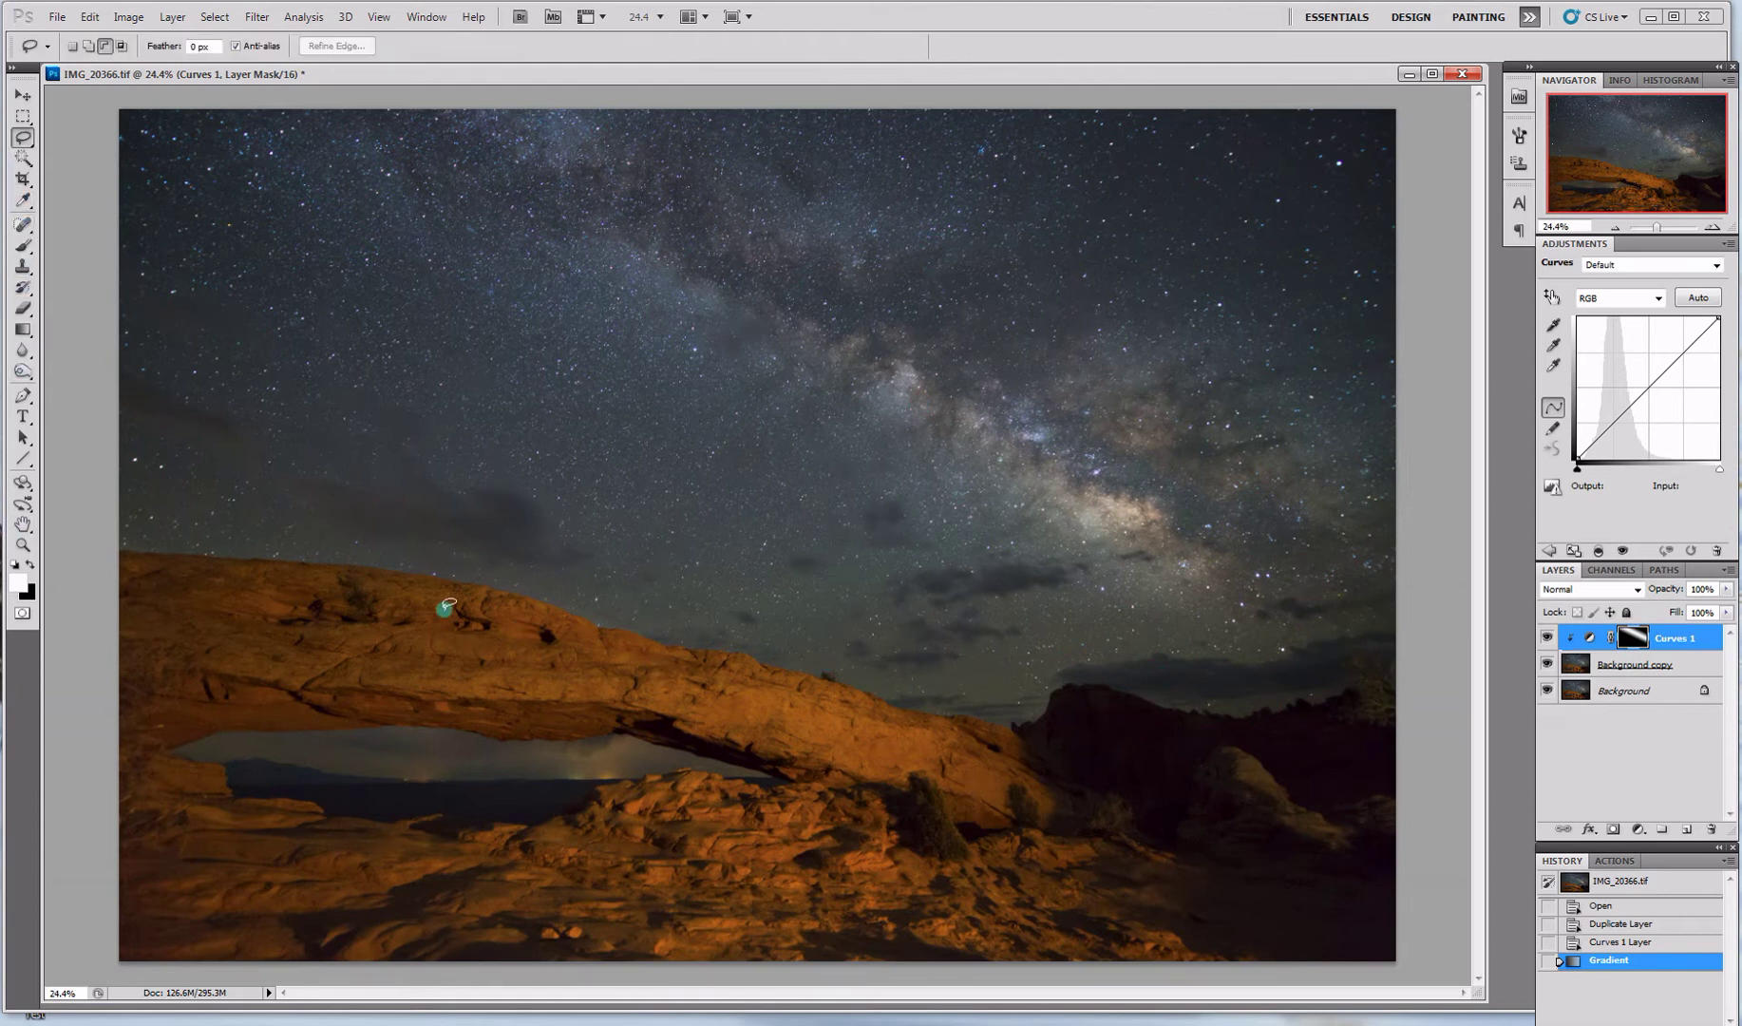
mouse_move(273, 557)
left_mouse_down()
mouse_move(532, 601)
mouse_move(966, 717)
mouse_move(1012, 720)
mouse_move(1066, 681)
mouse_move(1309, 702)
mouse_move(1385, 655)
mouse_move(1415, 707)
mouse_move(1407, 970)
mouse_move(1365, 992)
mouse_move(152, 1011)
mouse_move(93, 970)
mouse_move(70, 884)
mouse_move(45, 712)
mouse_move(61, 608)
mouse_move(94, 552)
mouse_move(273, 560)
left_mouse_up()
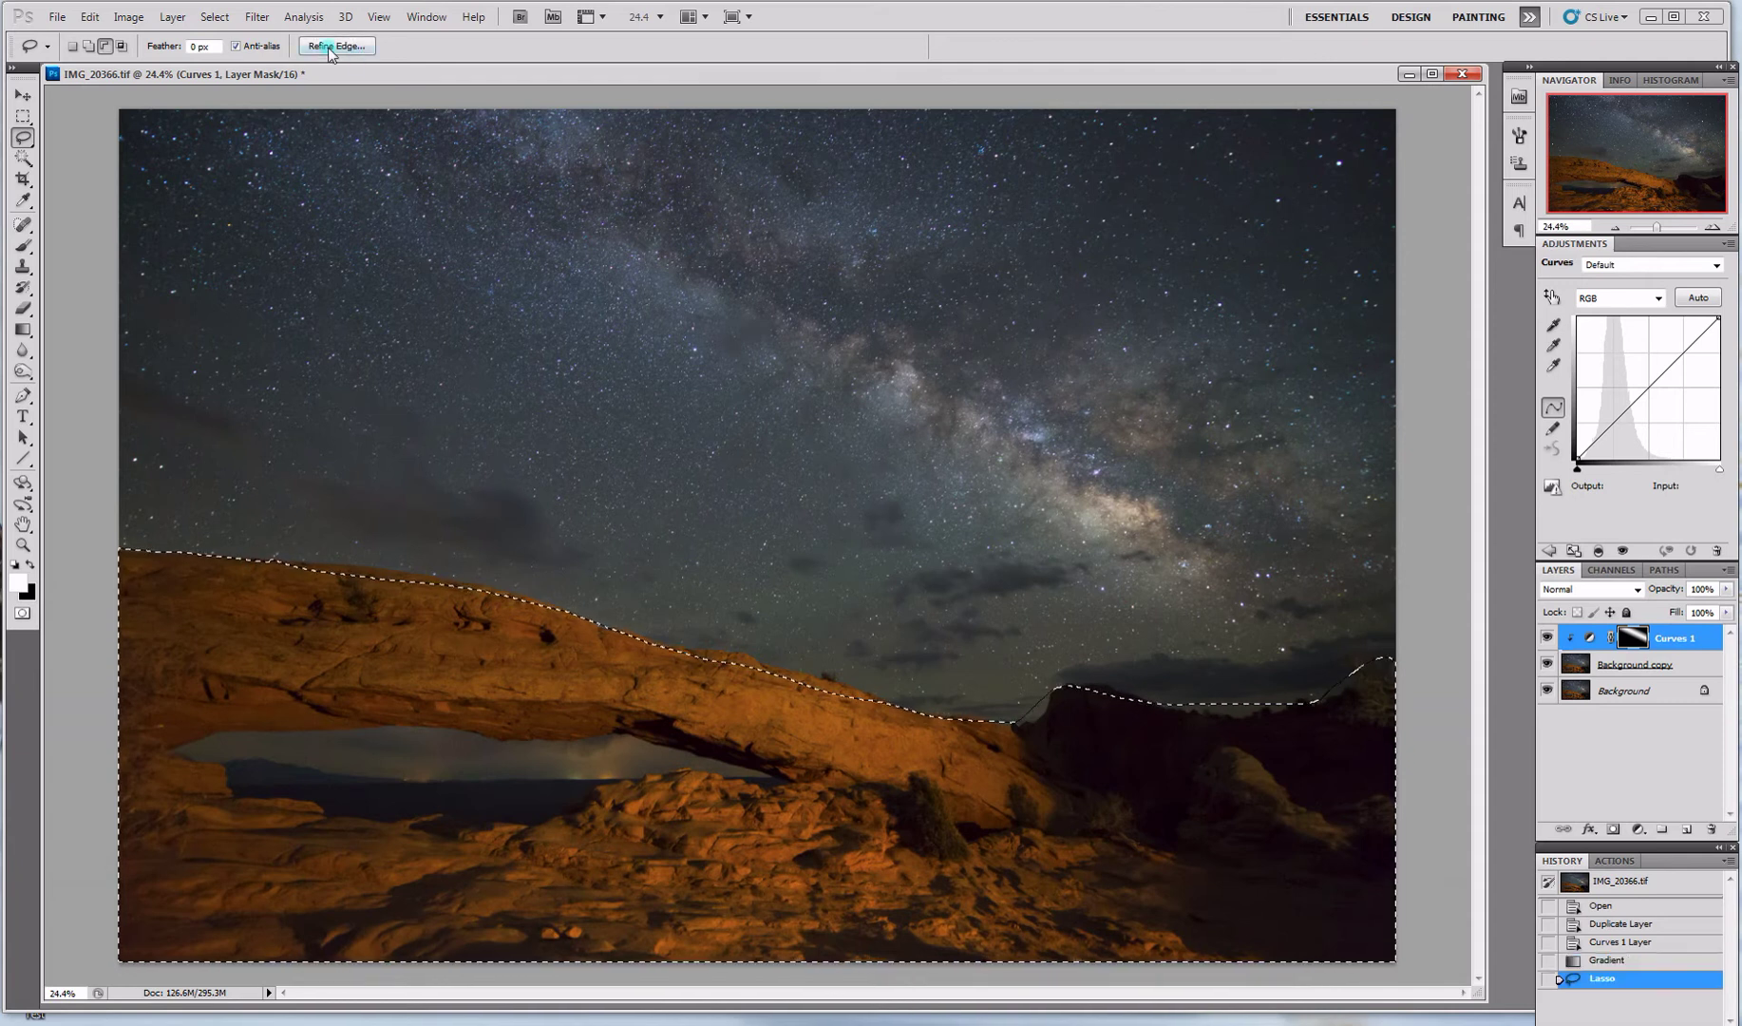
left_click(335, 47)
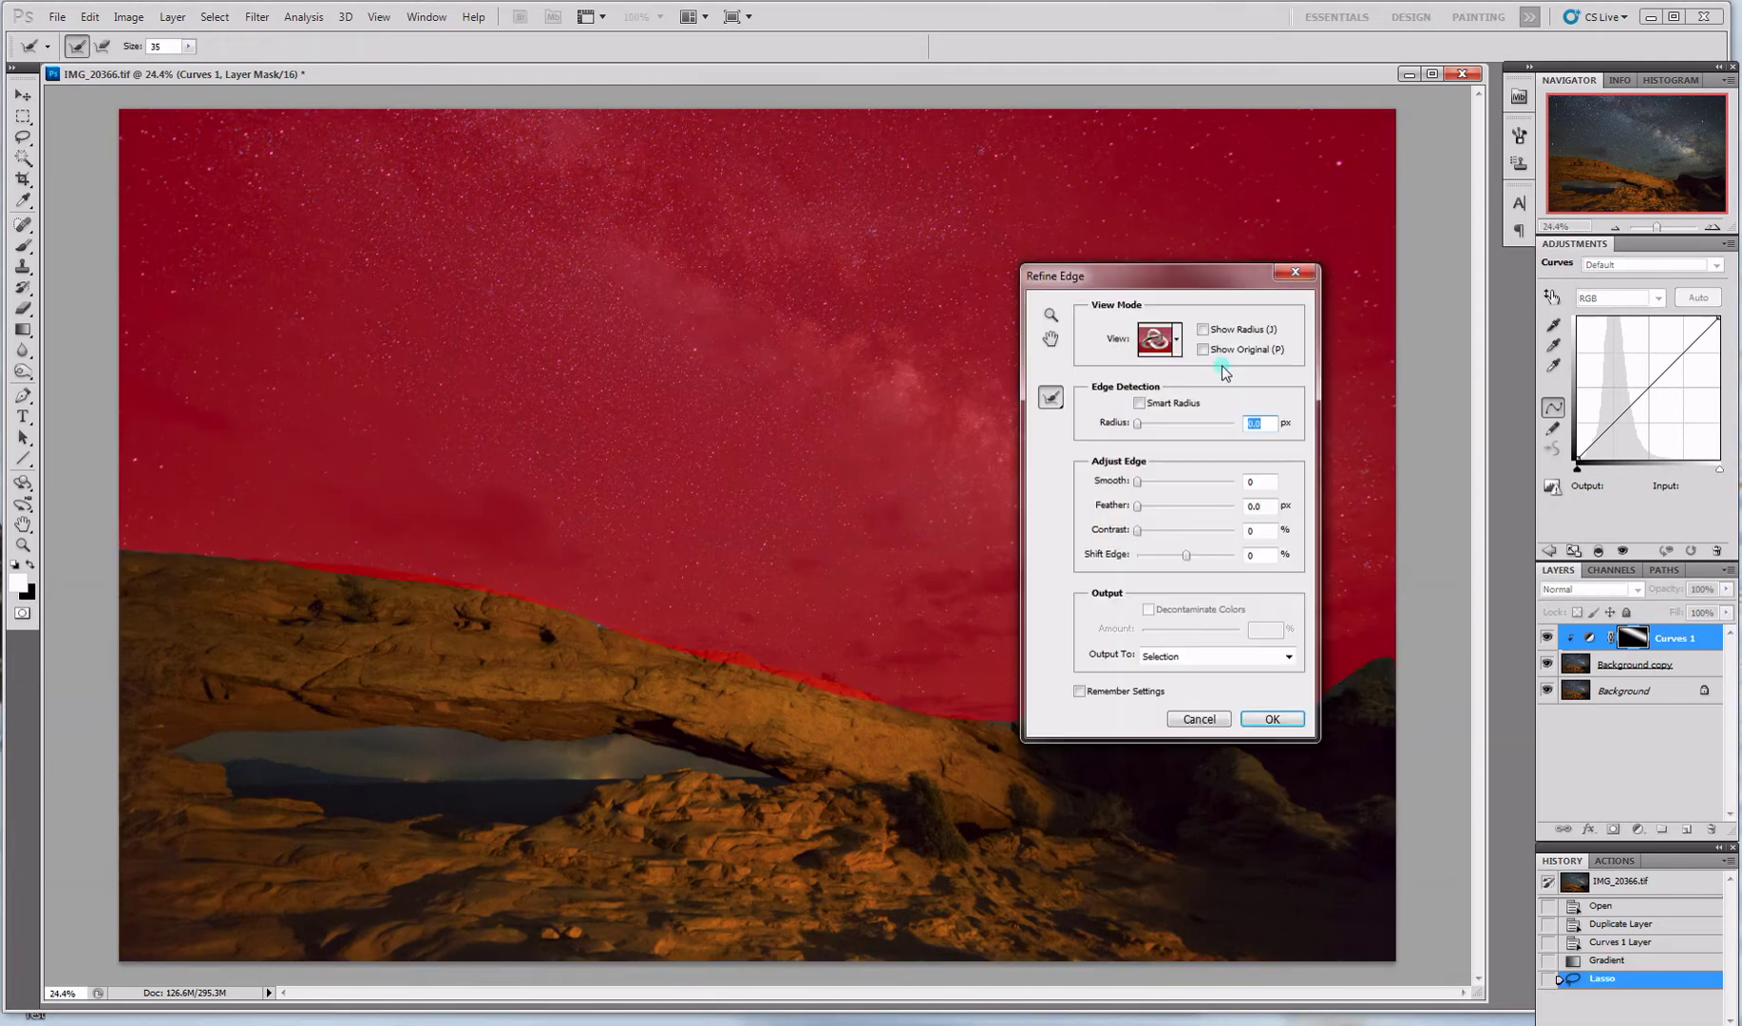
left_click(1203, 329)
left_click(1205, 424)
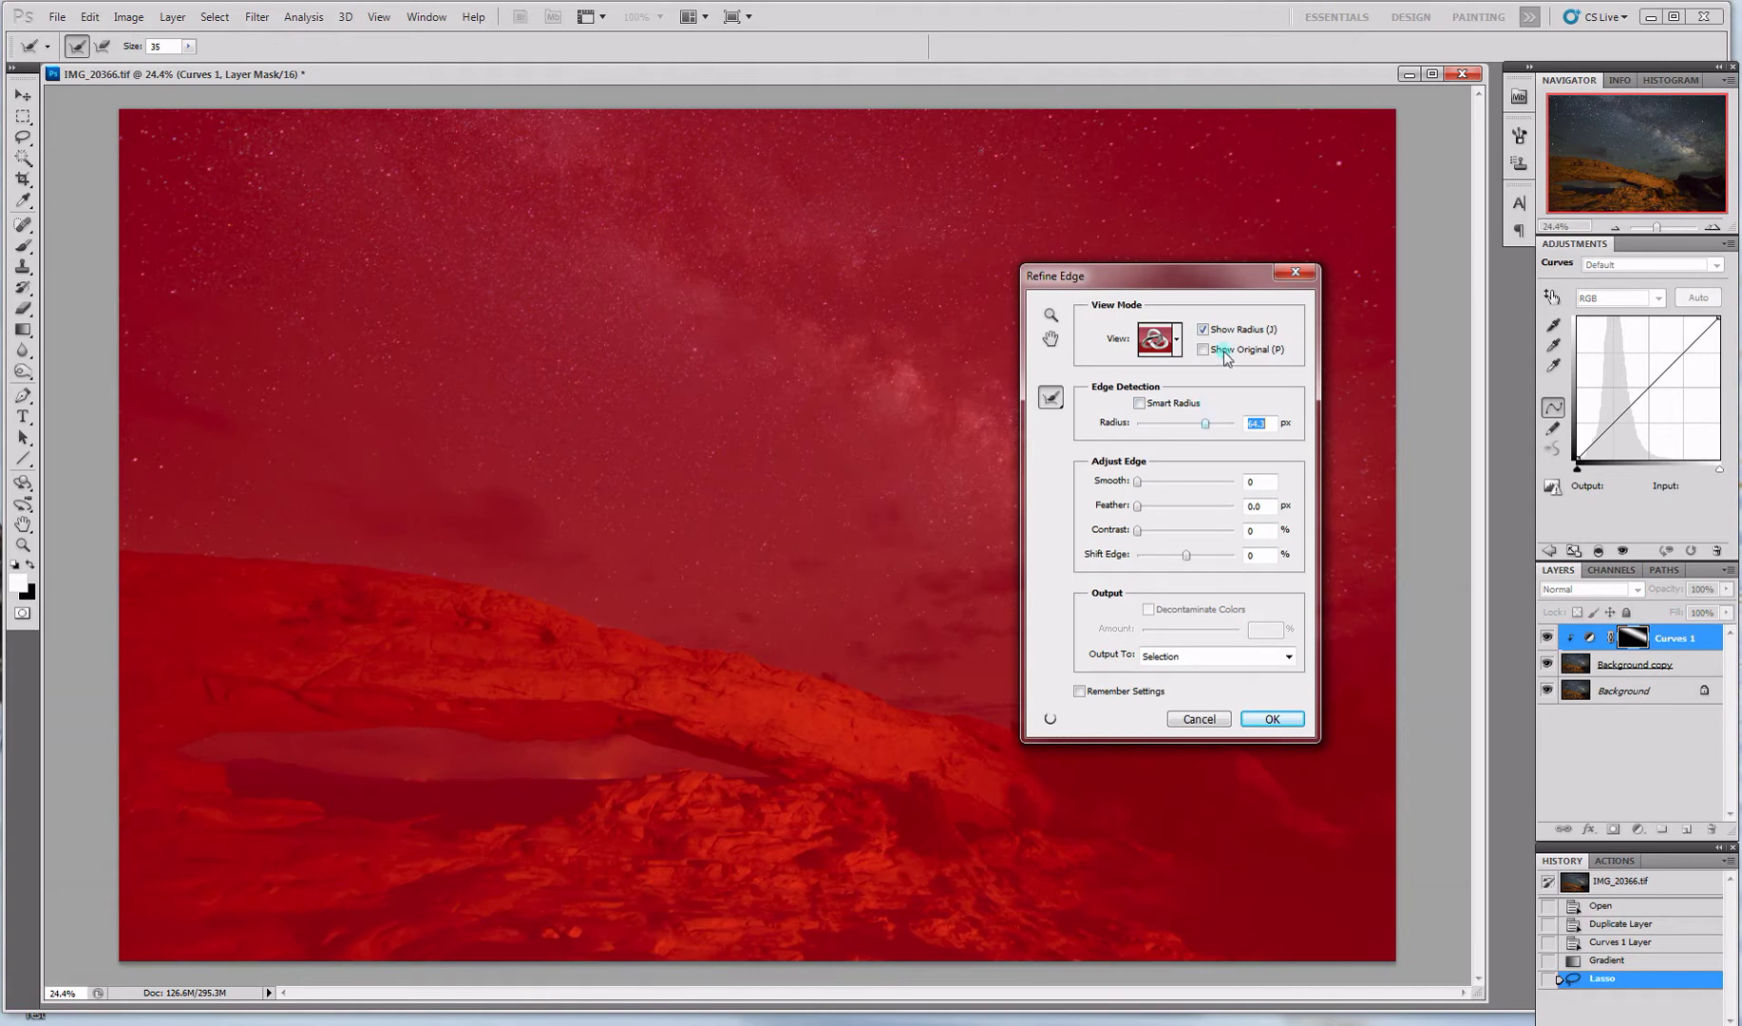
left_click_drag(1218, 276, 1117, 122)
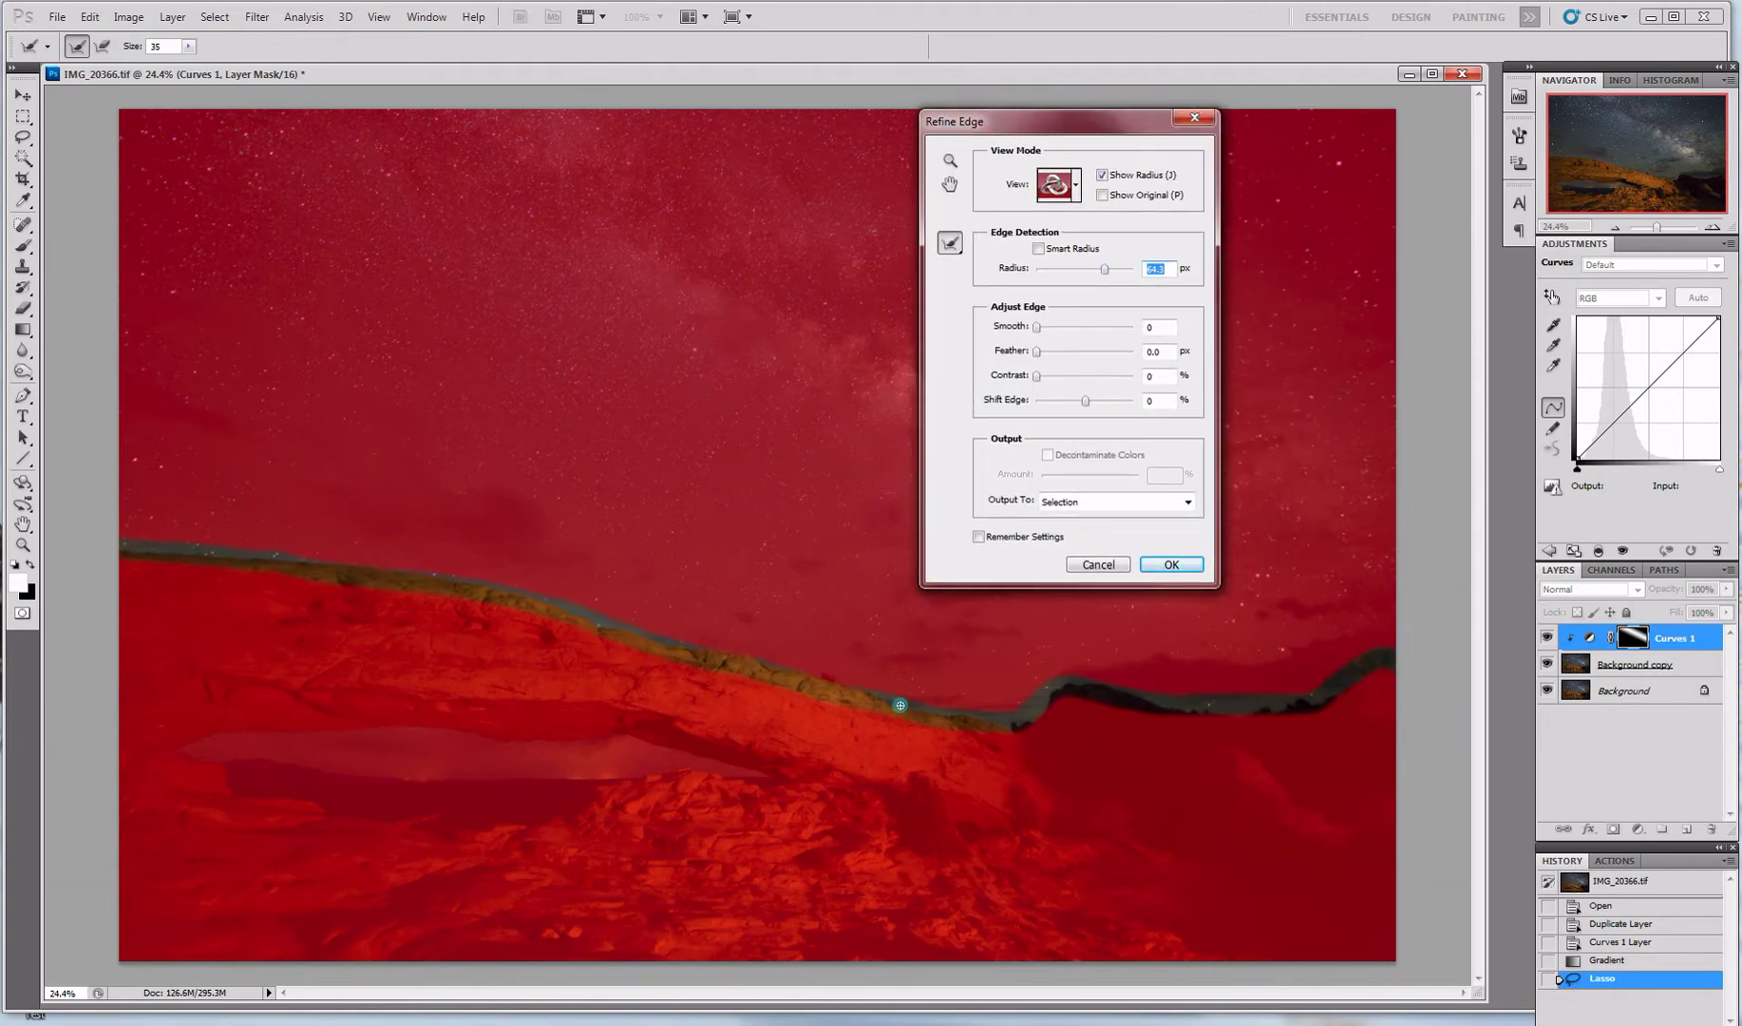
left_click_drag(1109, 273, 1109, 273)
left_click(1172, 564)
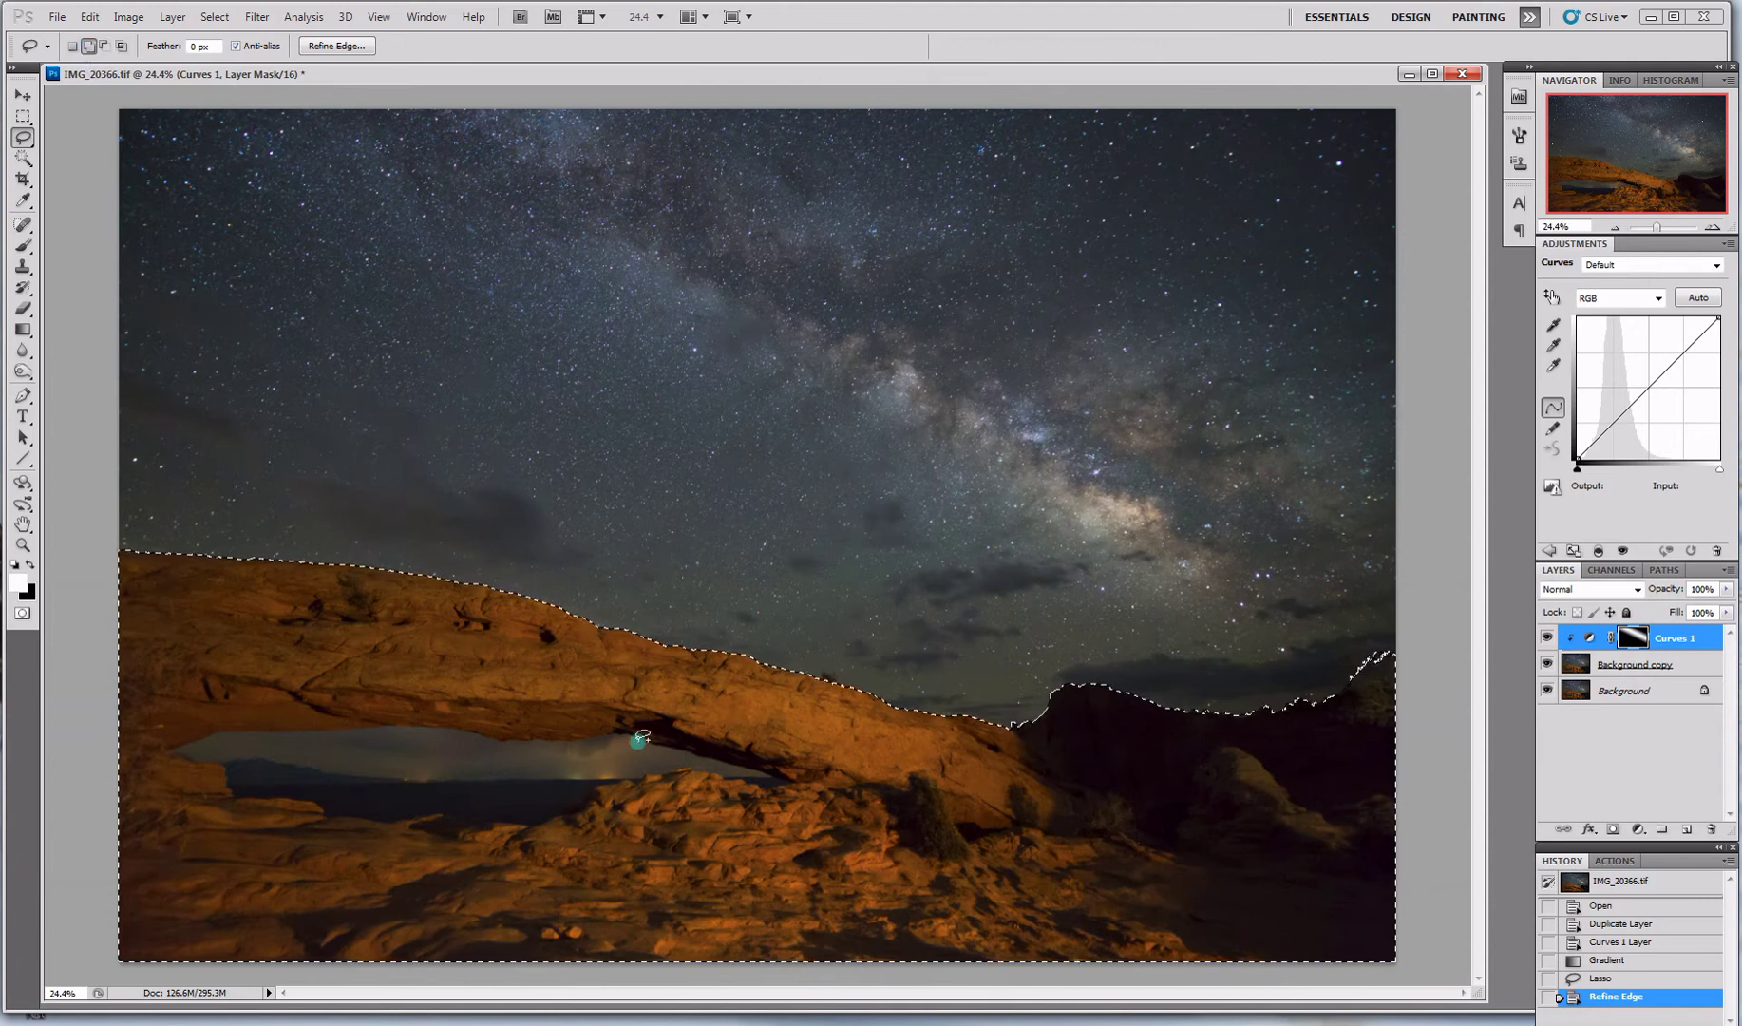
Step: Fill the selected foreground on the Curves mask with Black in Normal mode at 100% opacity and deselect it
right_click(639, 401)
left_click(727, 662)
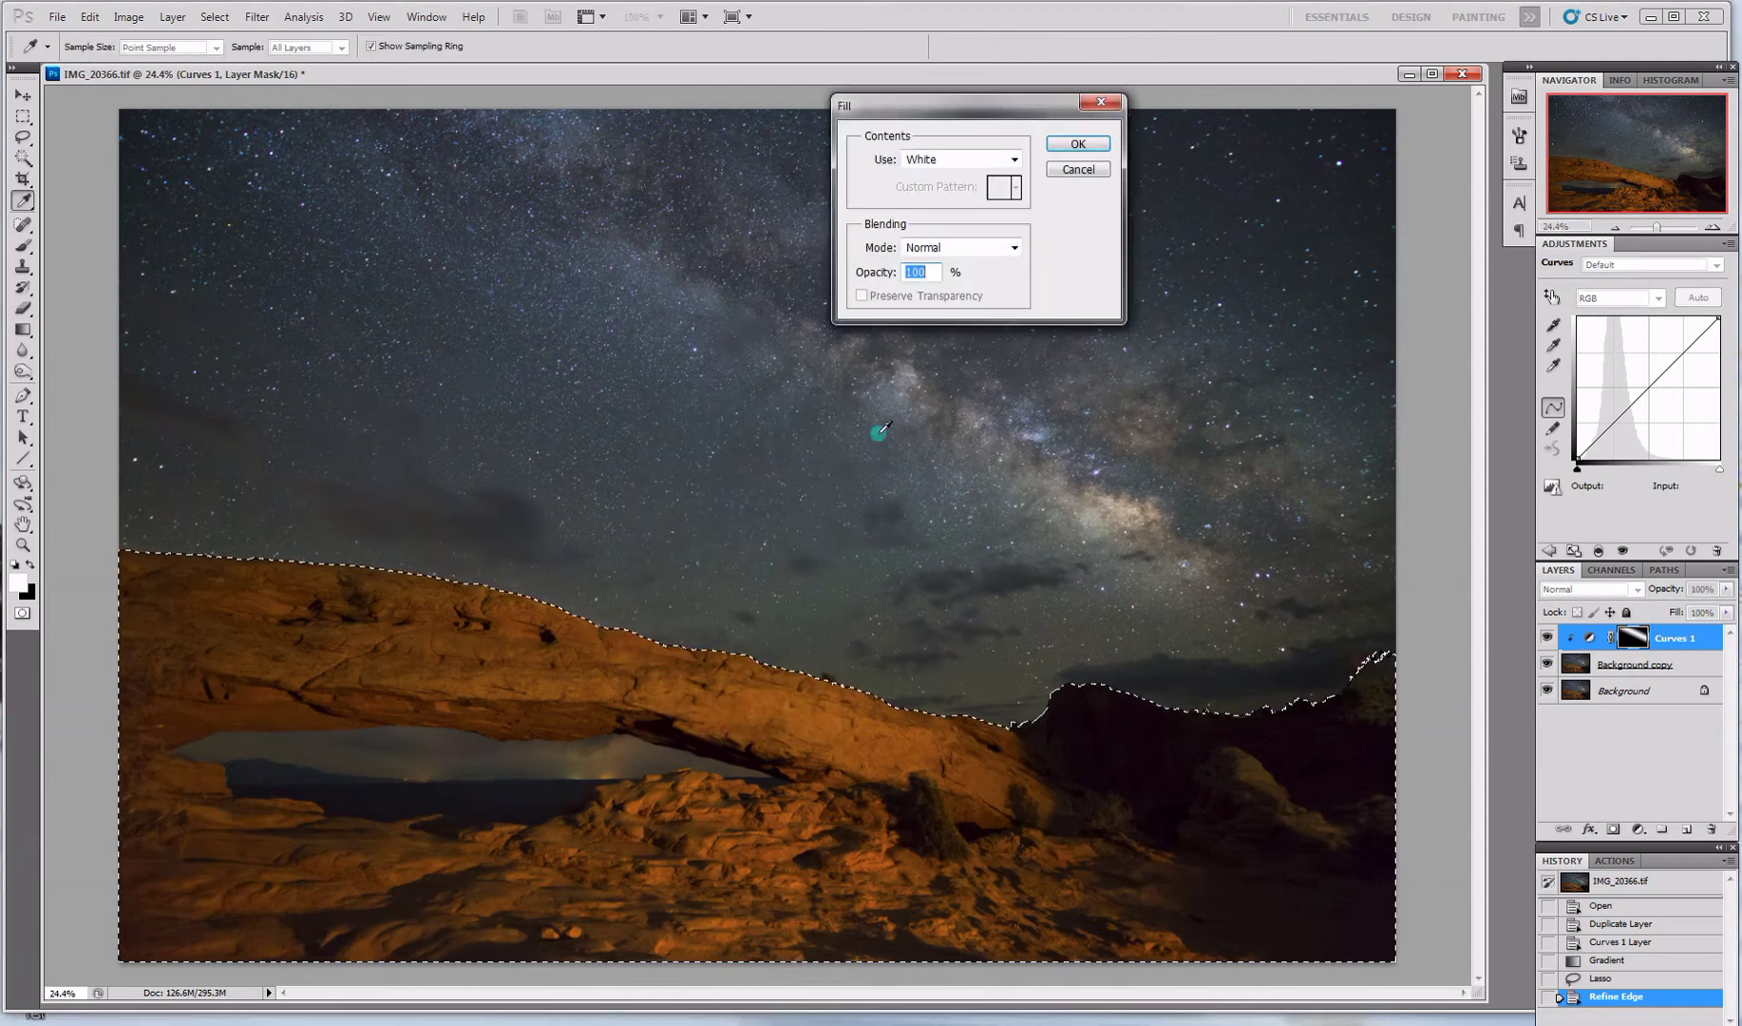
left_click(961, 159)
left_click(940, 250)
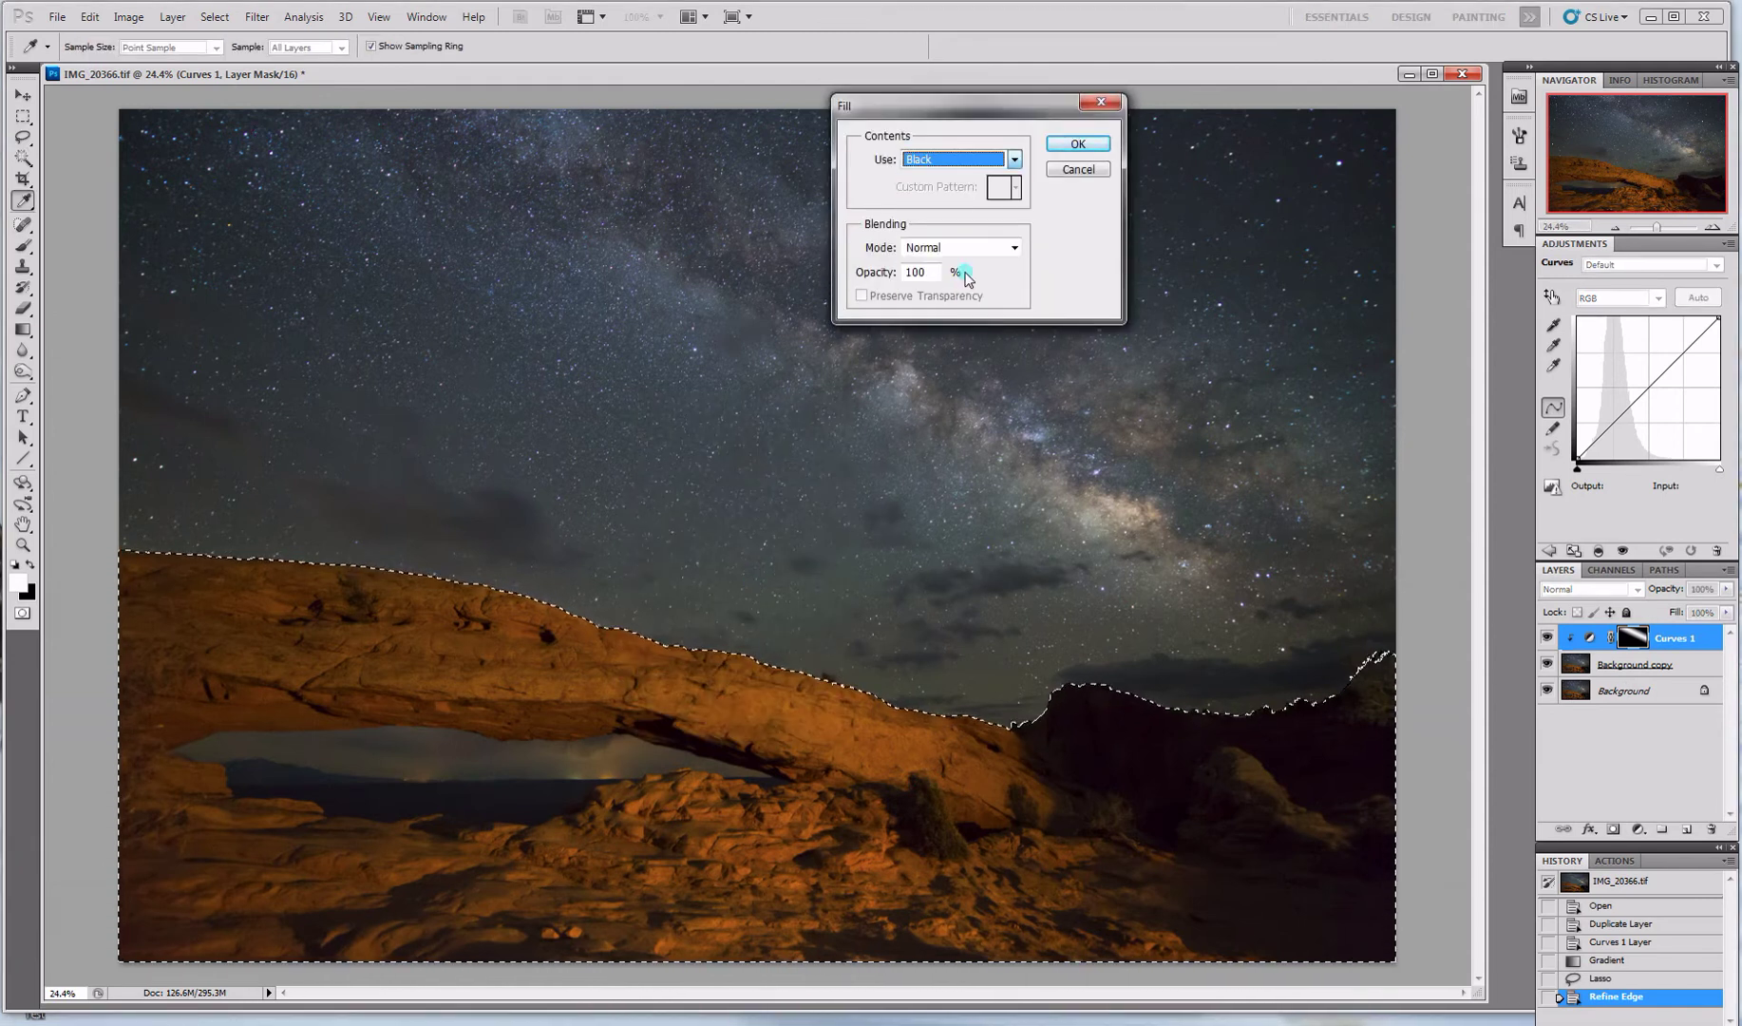
left_click(1078, 143)
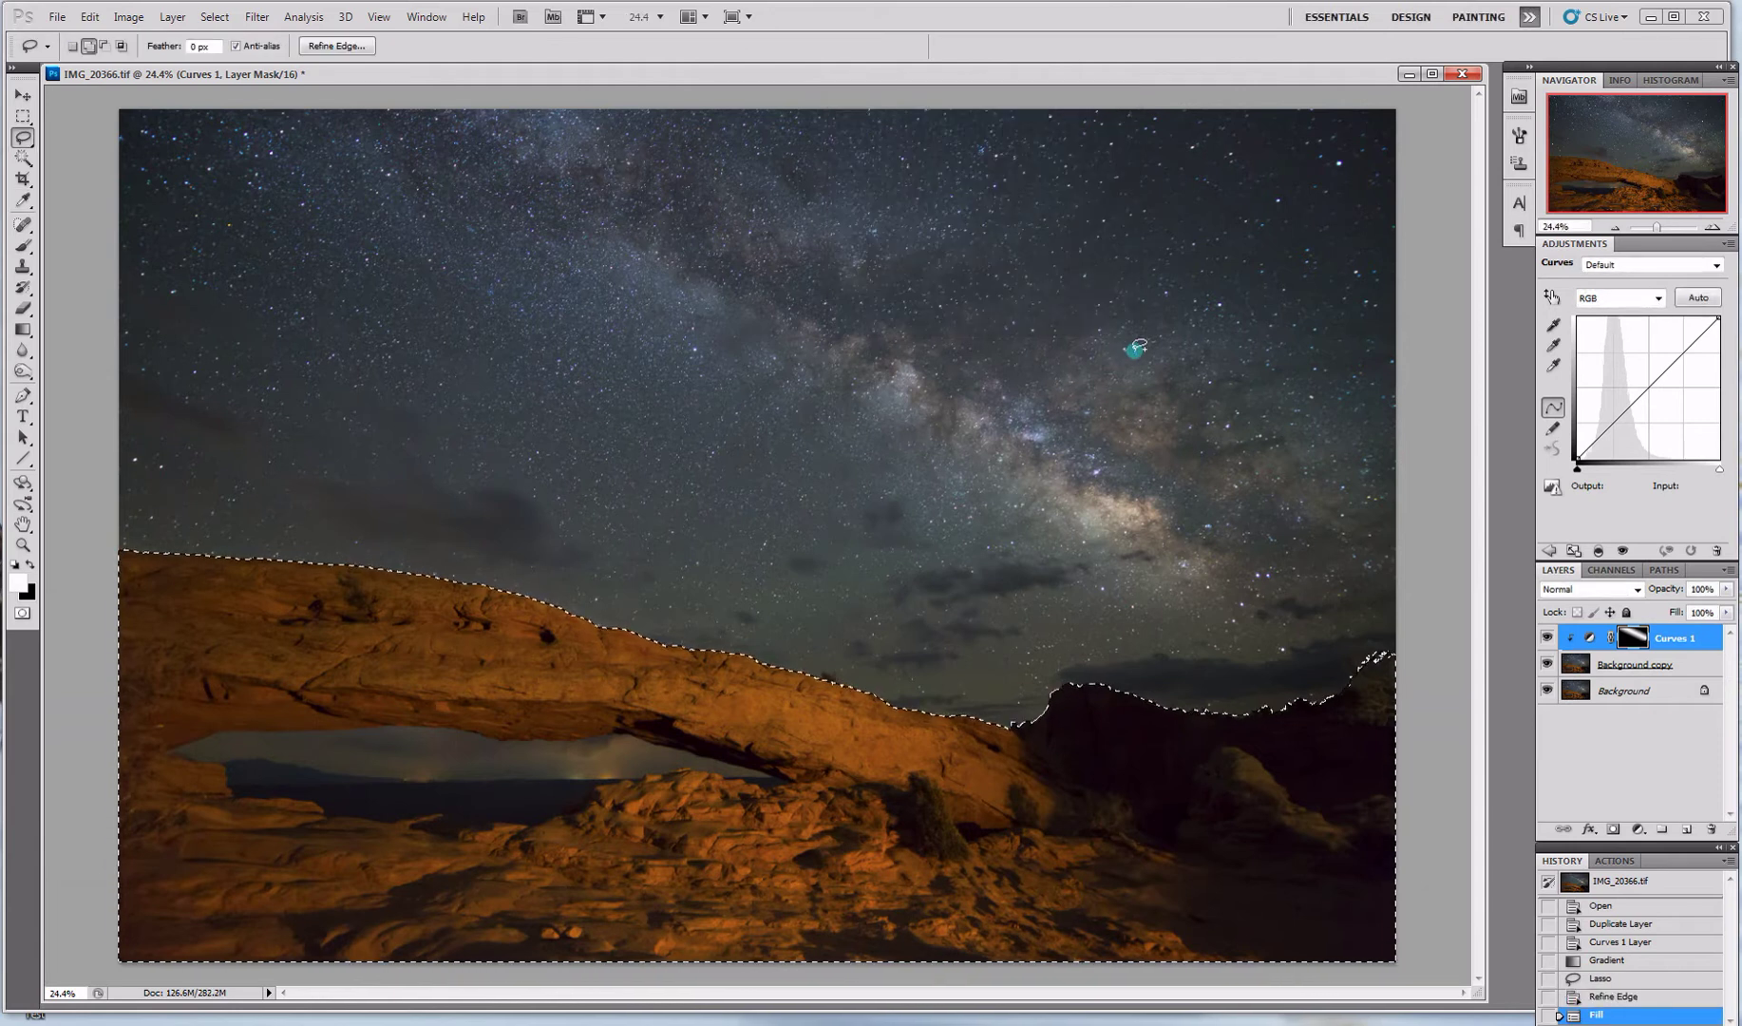
right_click(1068, 619)
left_click(1108, 627)
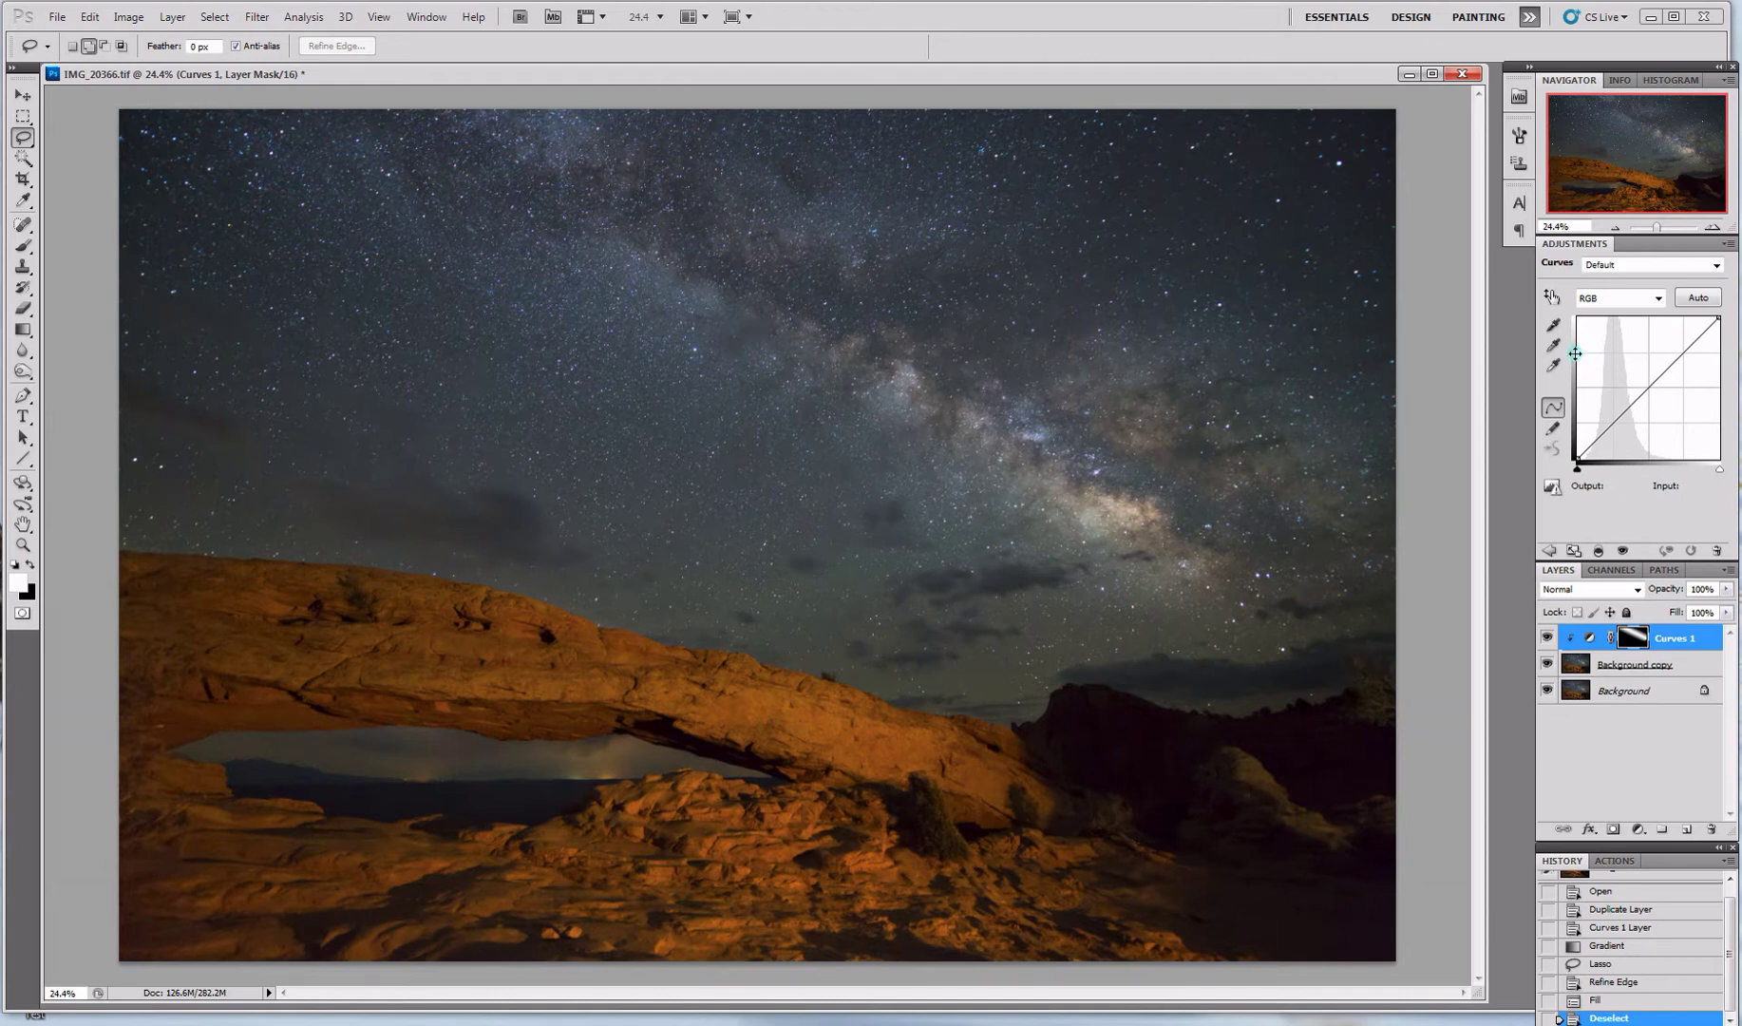
Step: Brighten the highlights with RGB curve points at input 179/output 212 and 145/176, holding the midtones at 122/132
left_click(1677, 341)
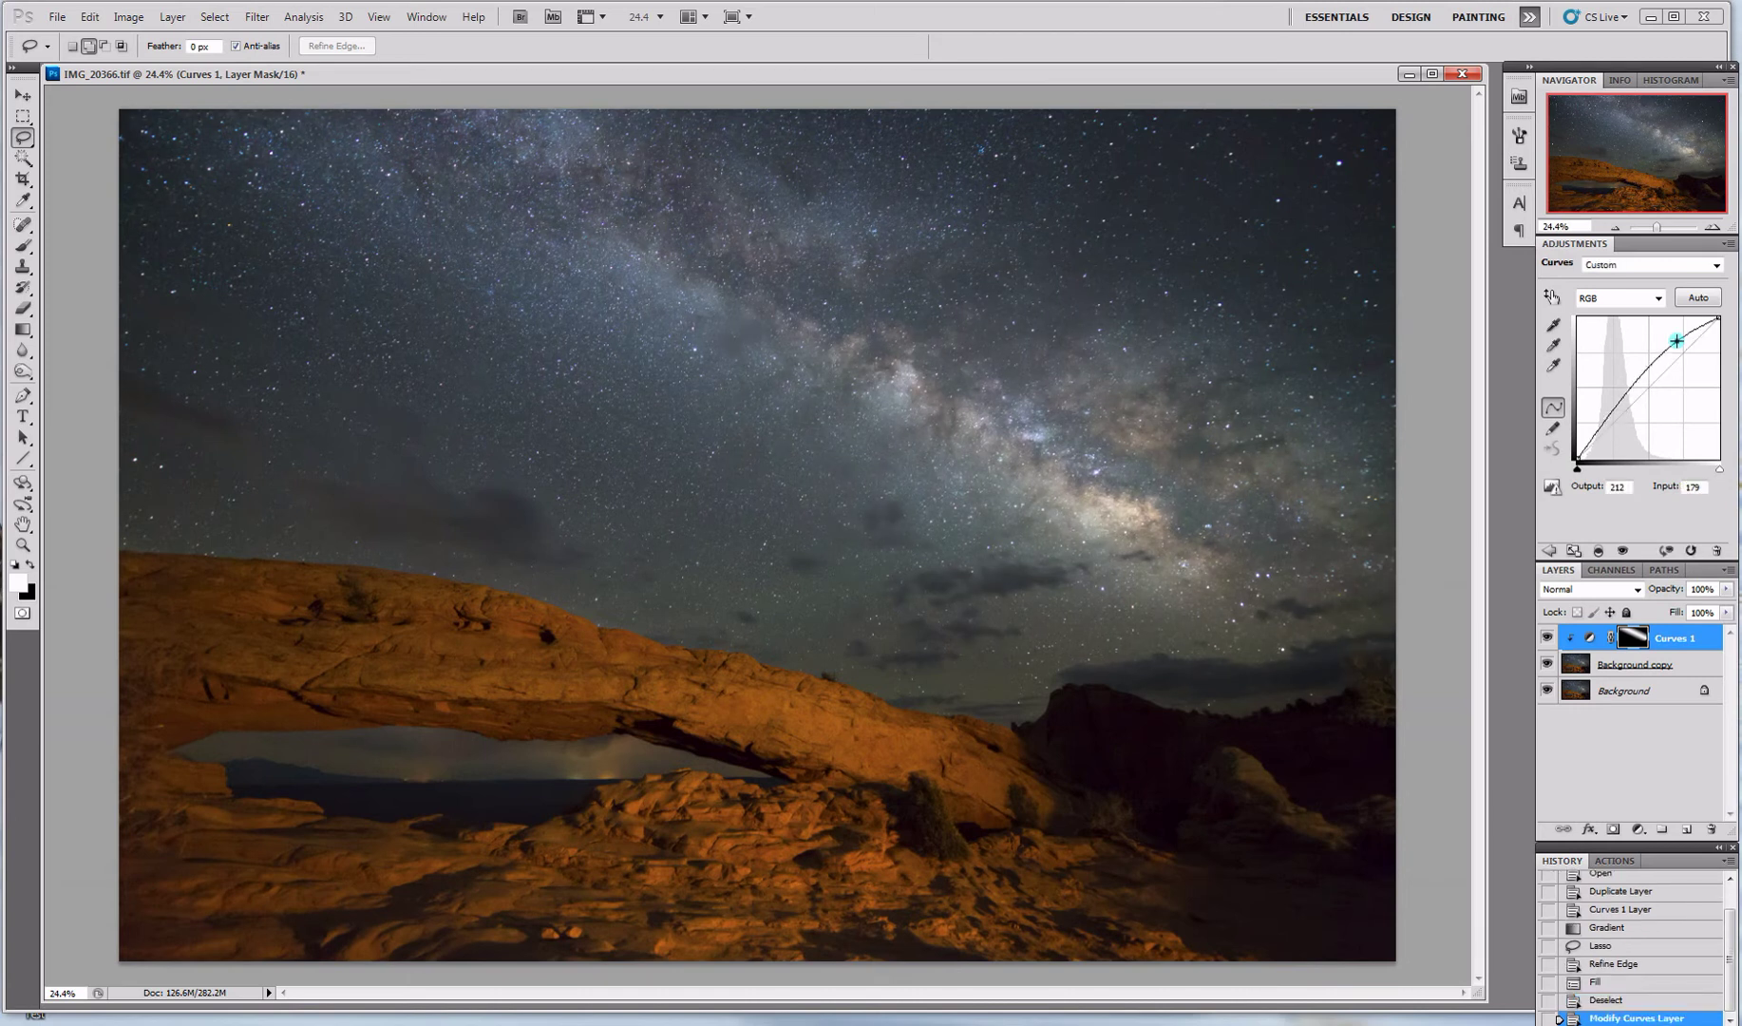
left_click(1645, 385)
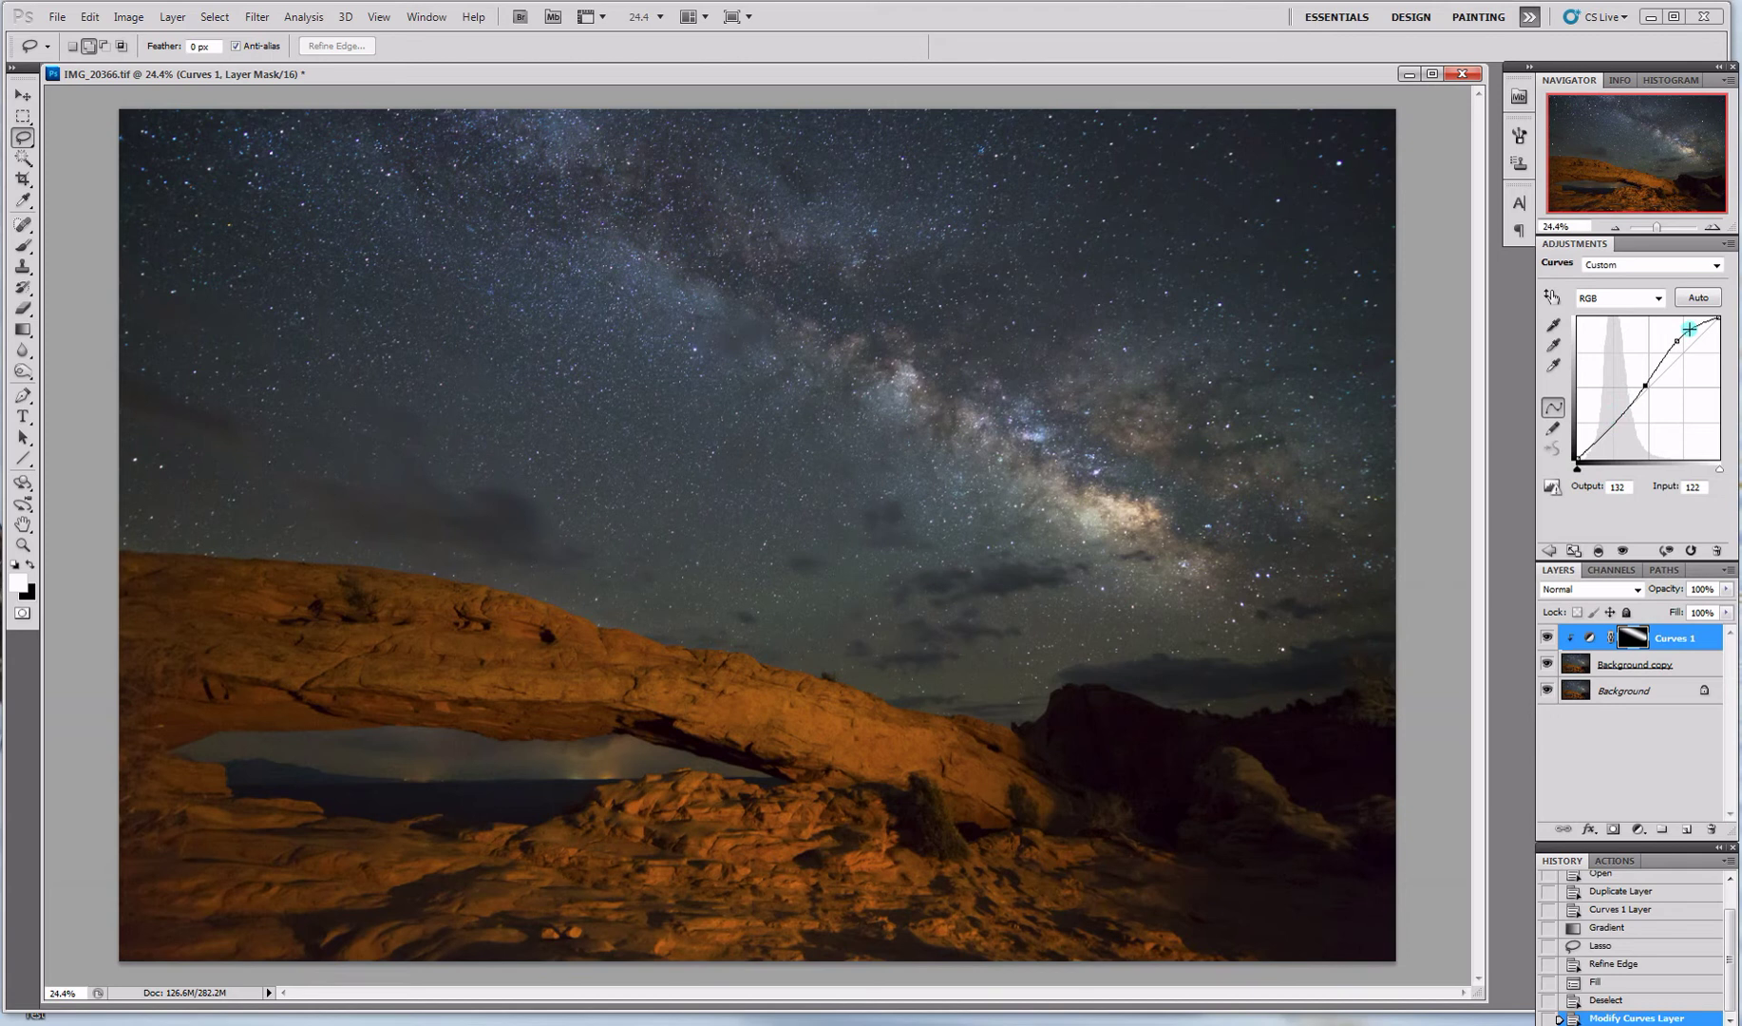
left_click(1661, 364)
left_click_drag(1662, 362, 1659, 362)
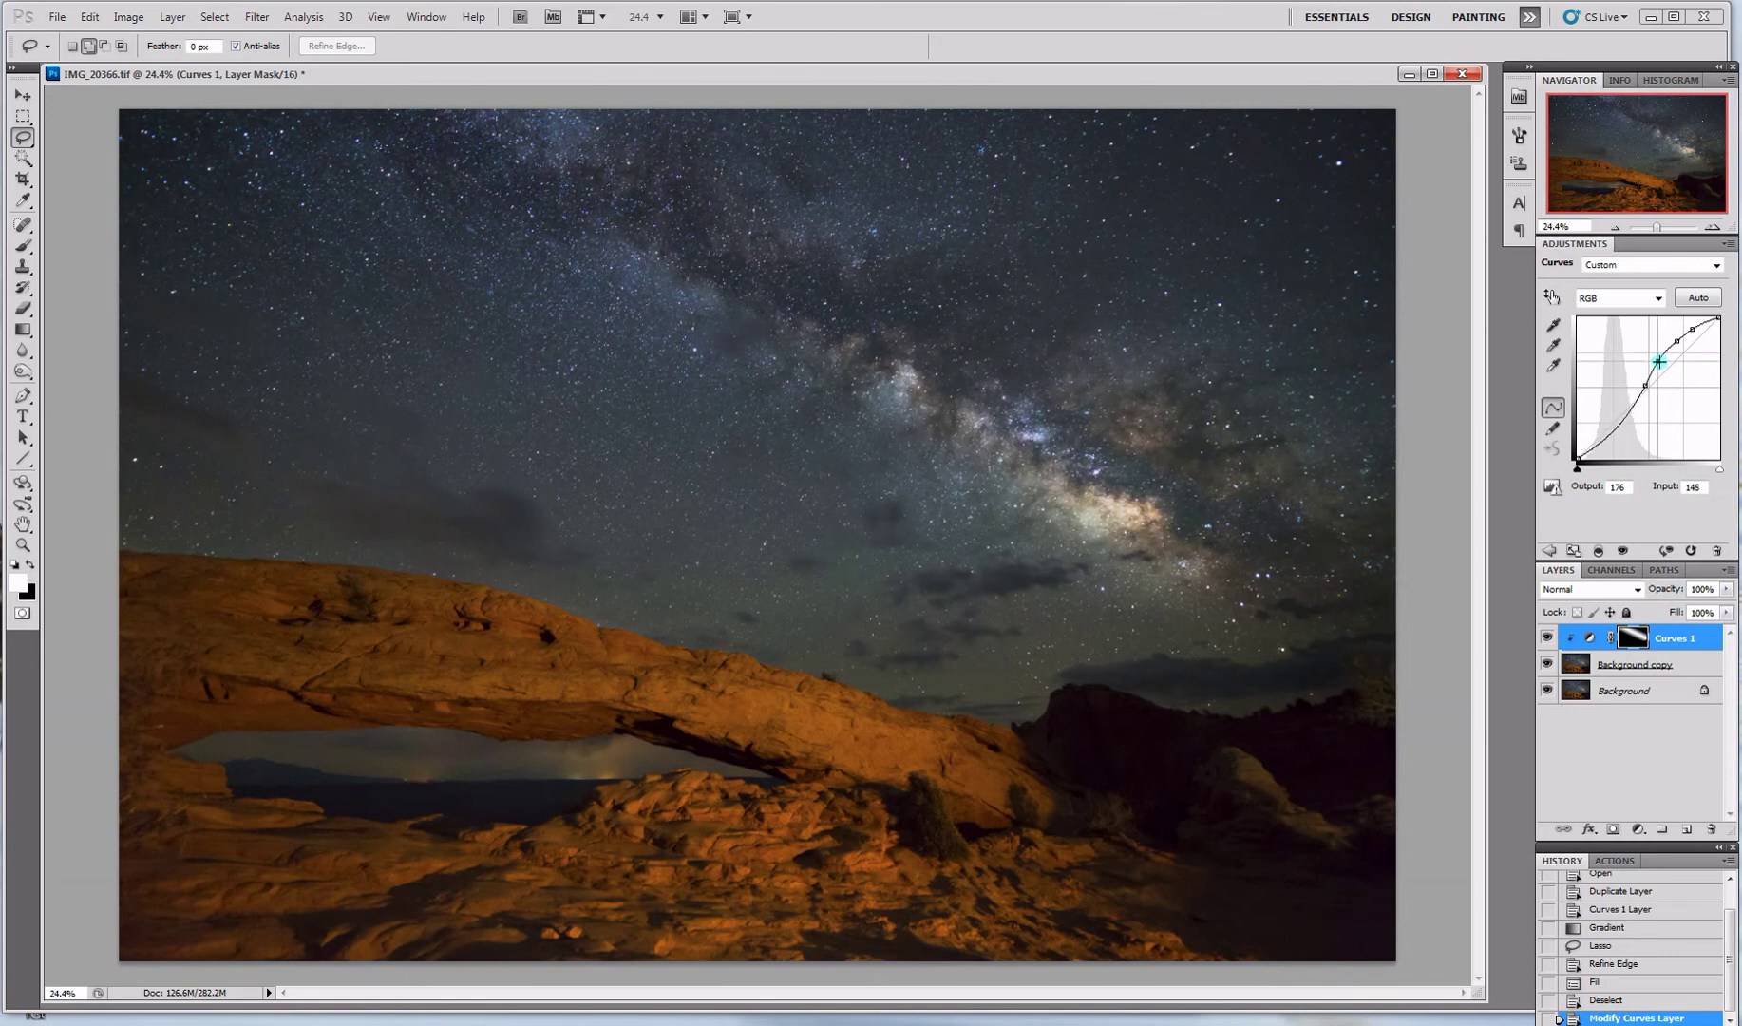
Step: Anchor the RGB curve's shadows, raise the highlights with a point at input 207/output 236, and compare with the Curves layer hidden
left_click(1617, 420)
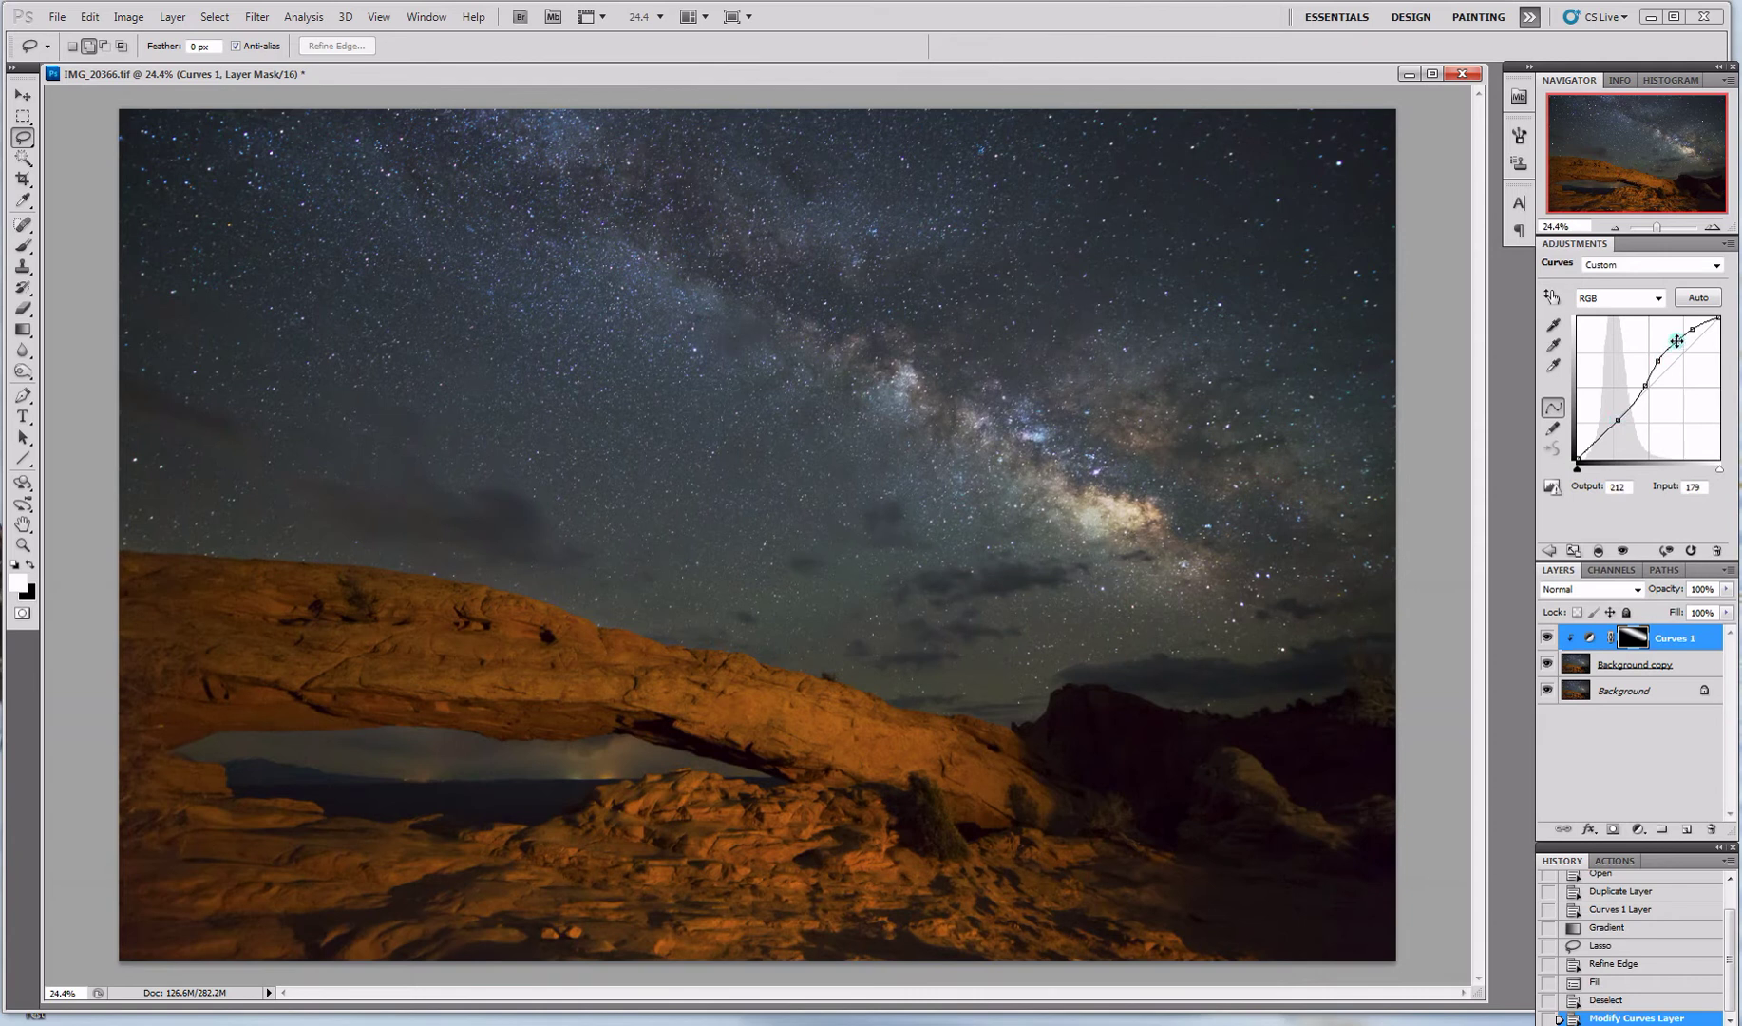
left_click_drag(1677, 340, 1675, 336)
left_click_drag(1692, 328, 1692, 327)
left_click(1549, 638)
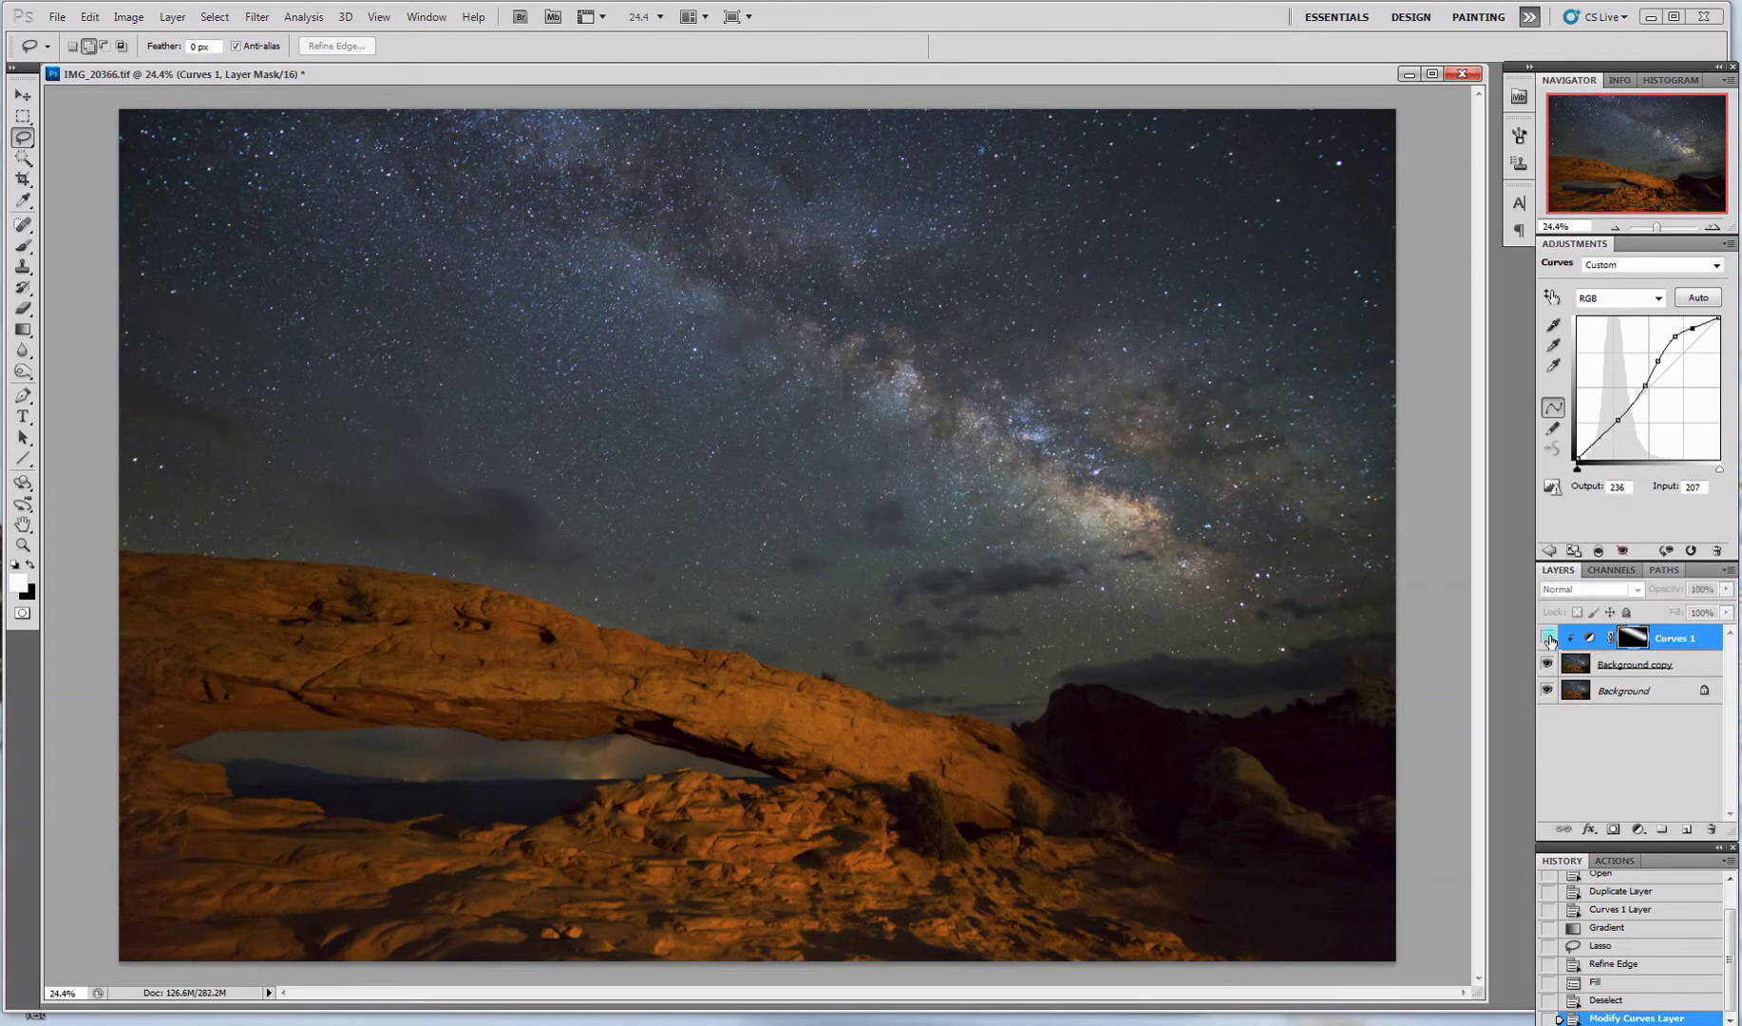
left_click(1549, 638)
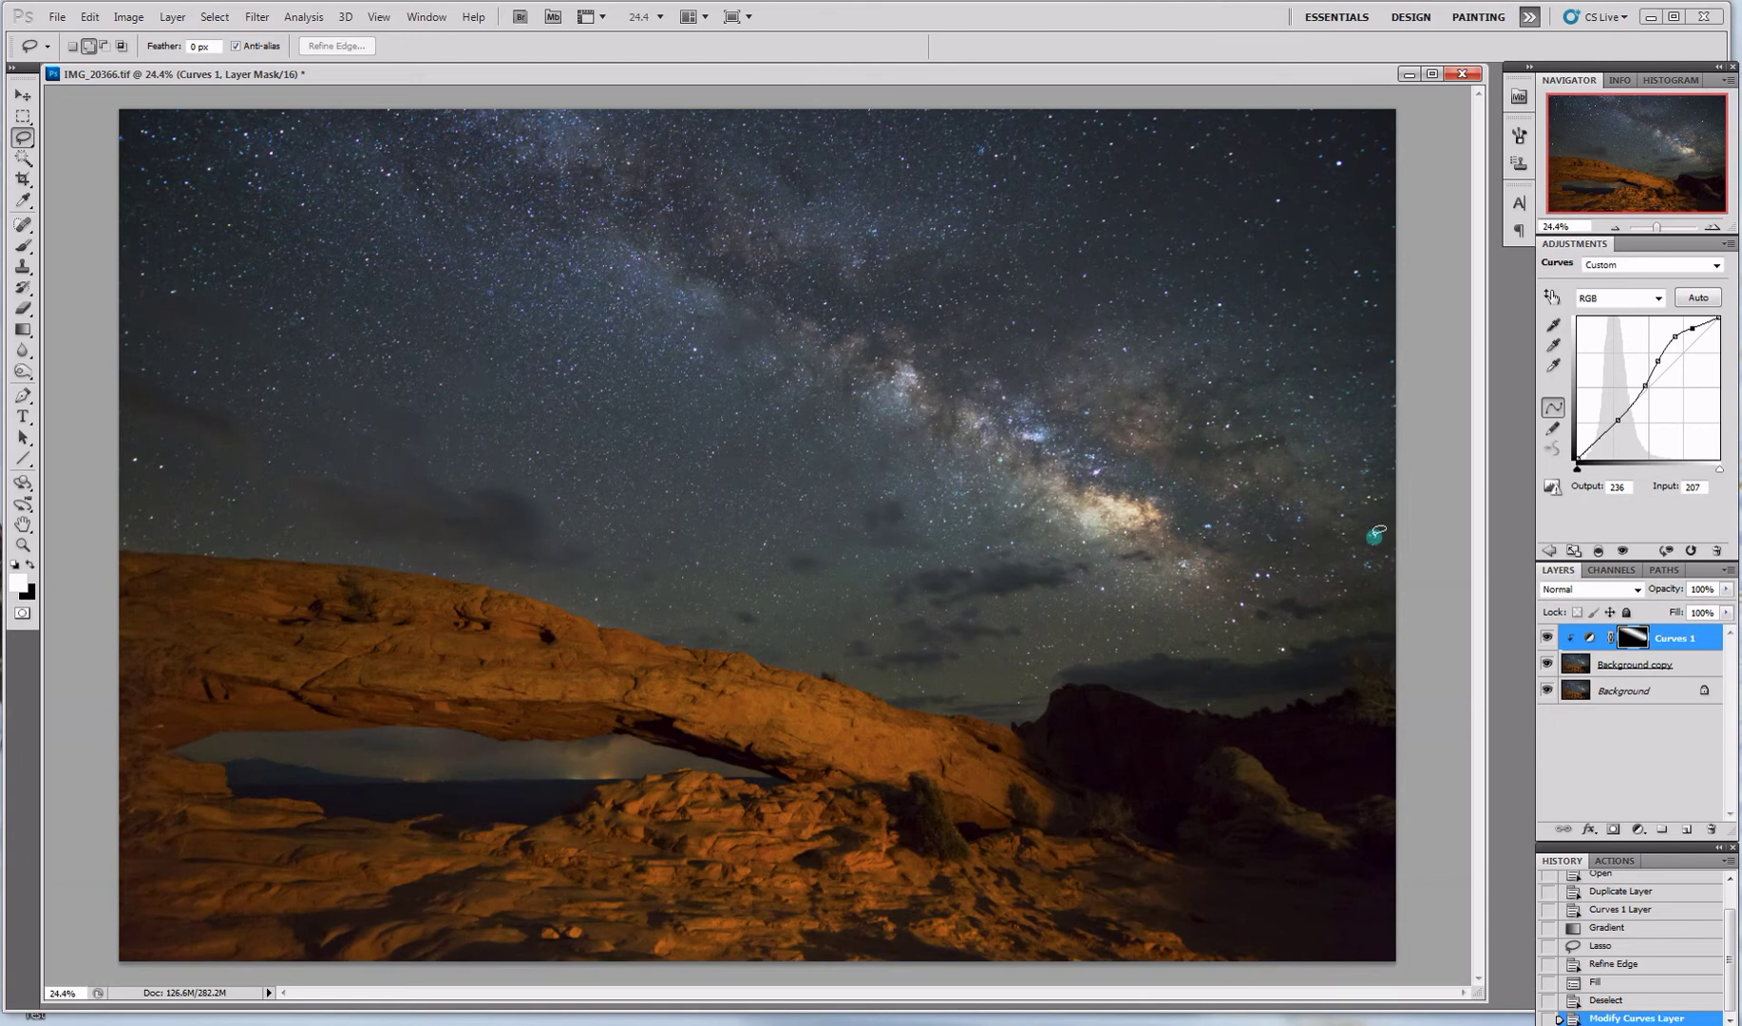
Step: Dodge the bright Milky Way core on the Background copy layer with a 158 px brush, Highlights range and 1% exposure
left_click(1678, 648)
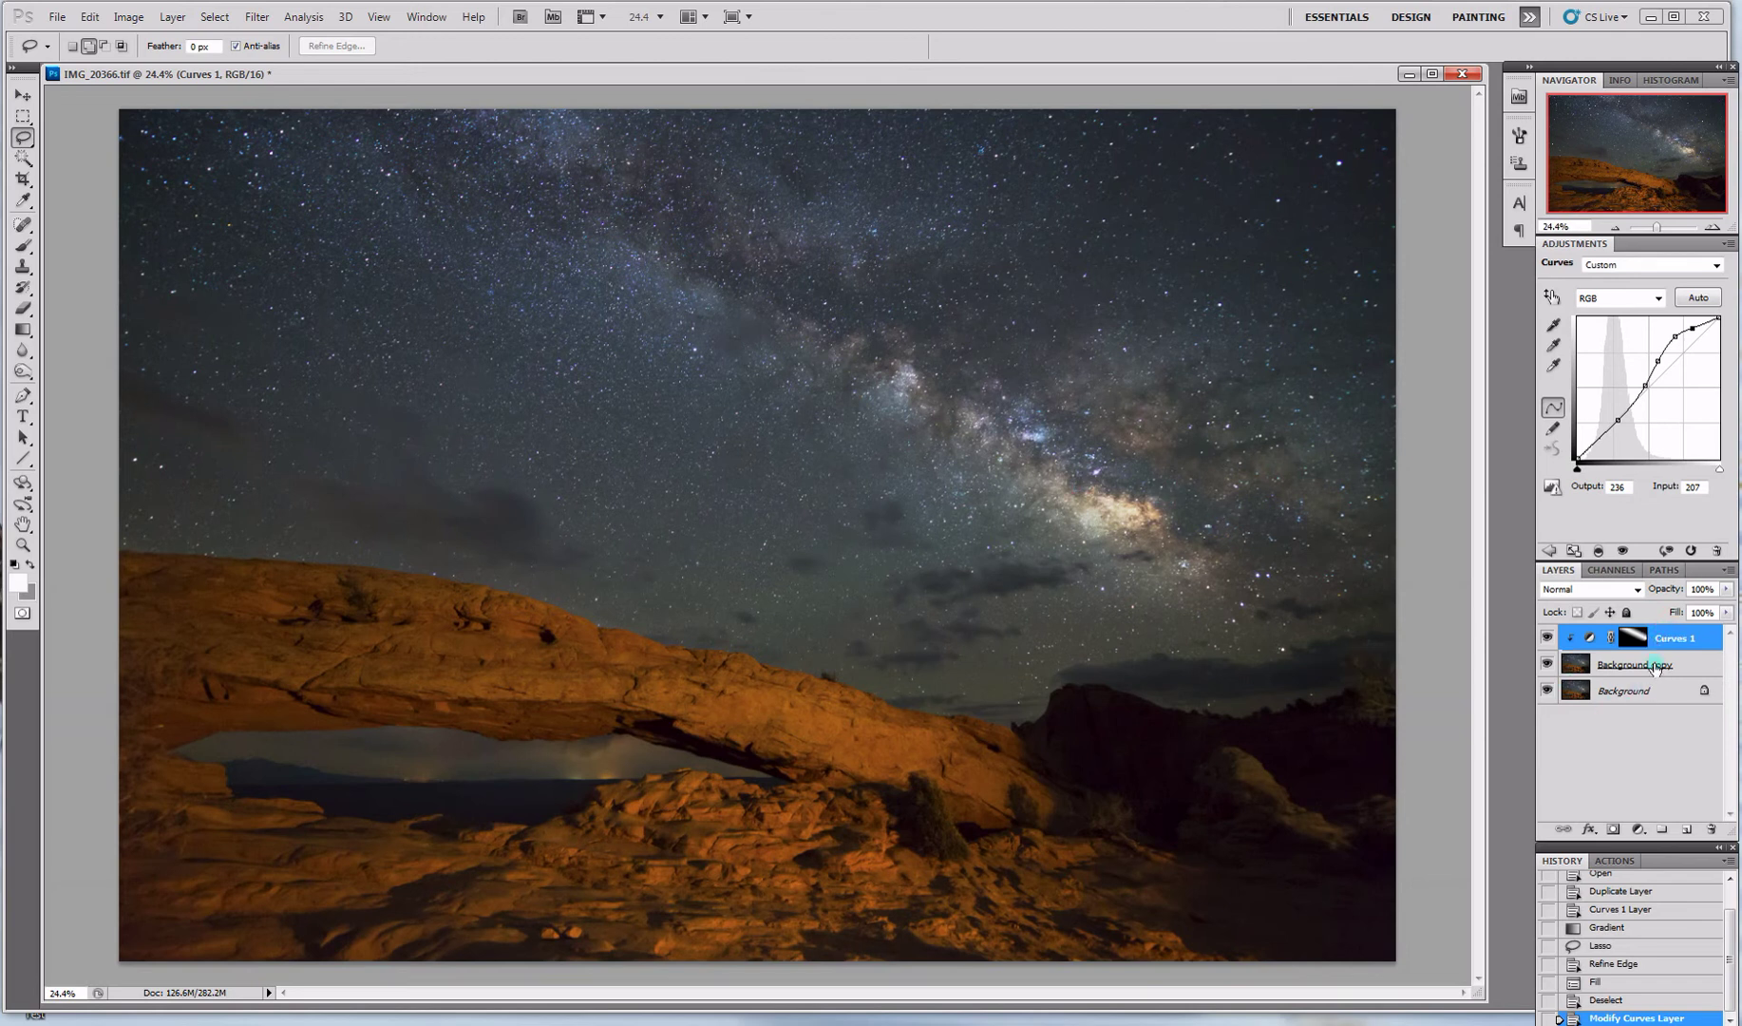
left_click(1655, 666)
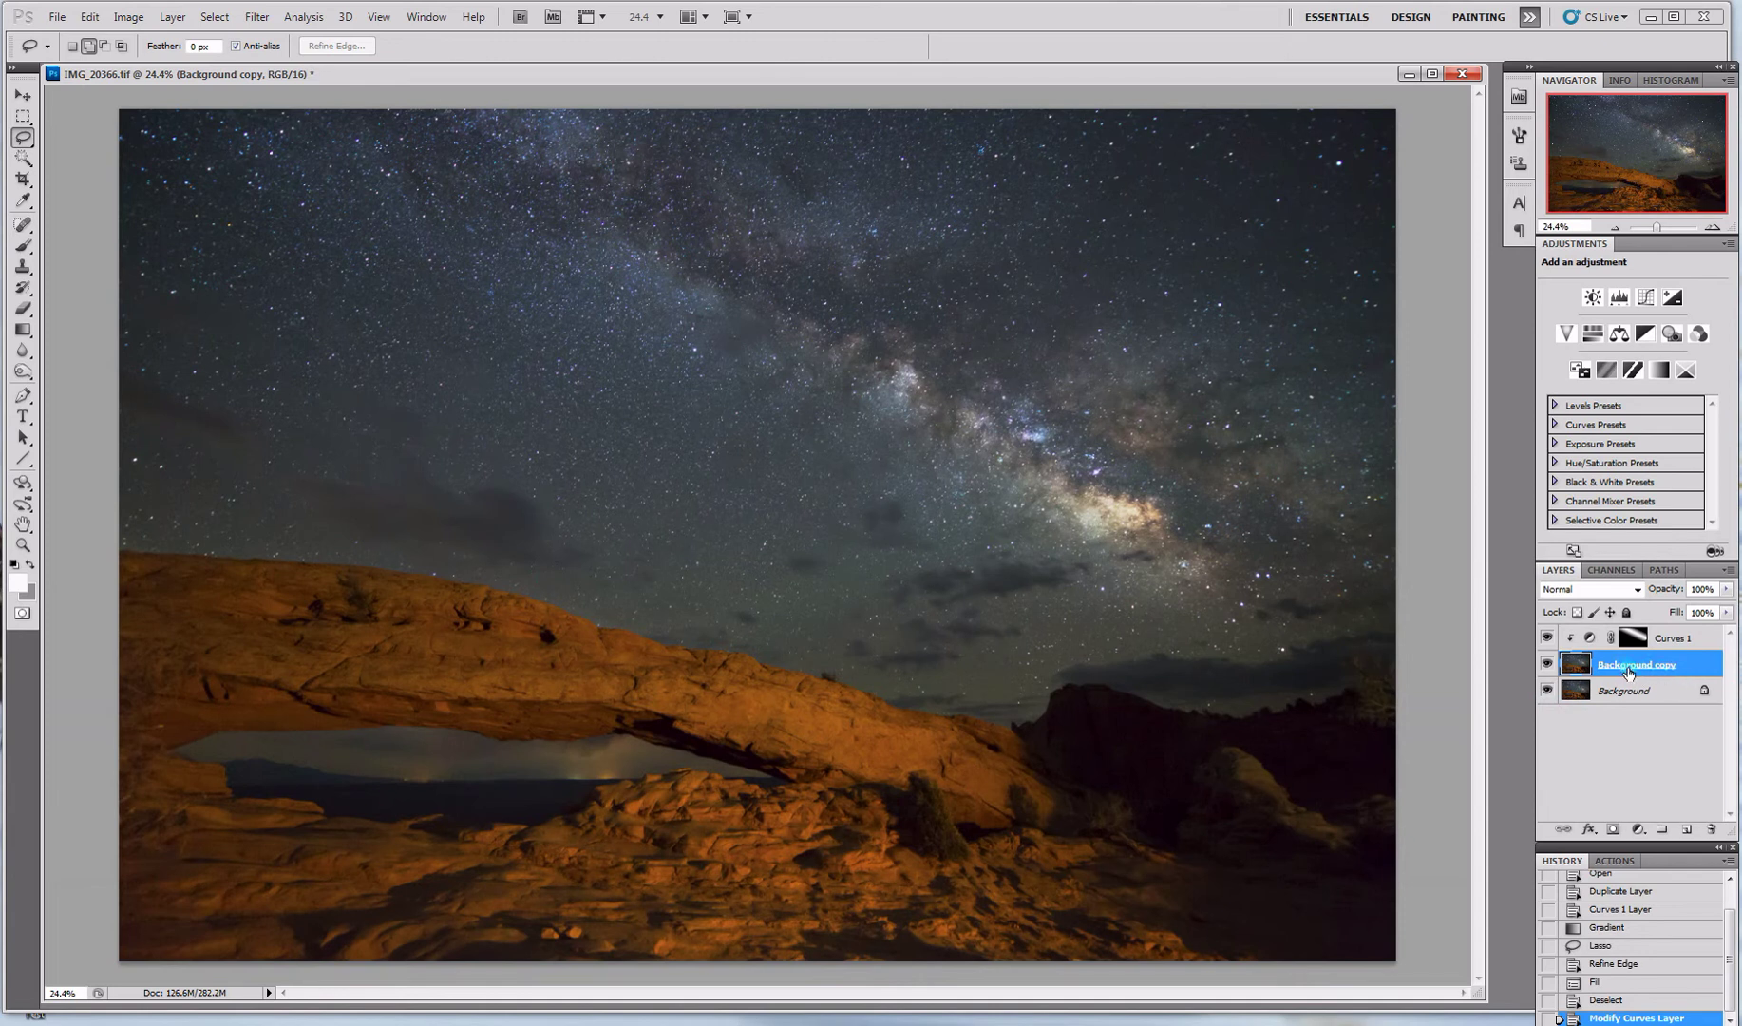
left_click_drag(23, 371, 142, 381)
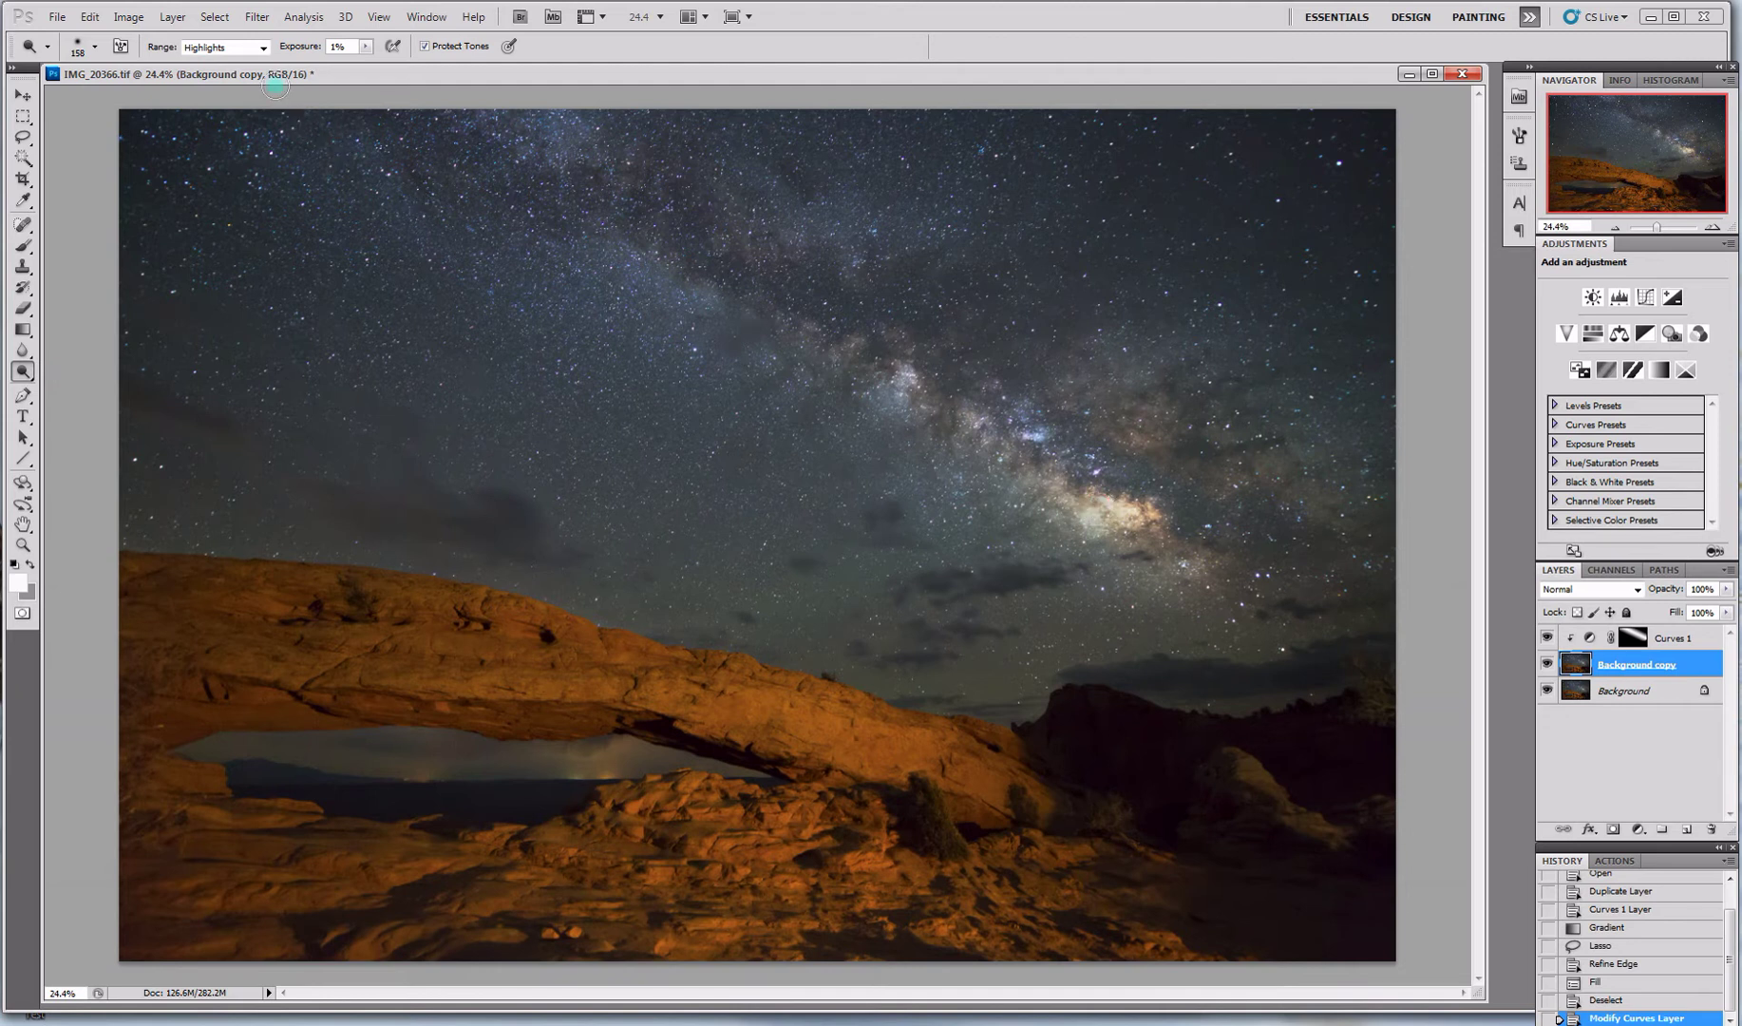
left_click(245, 48)
left_click(236, 94)
left_click(1010, 329)
left_click(903, 371)
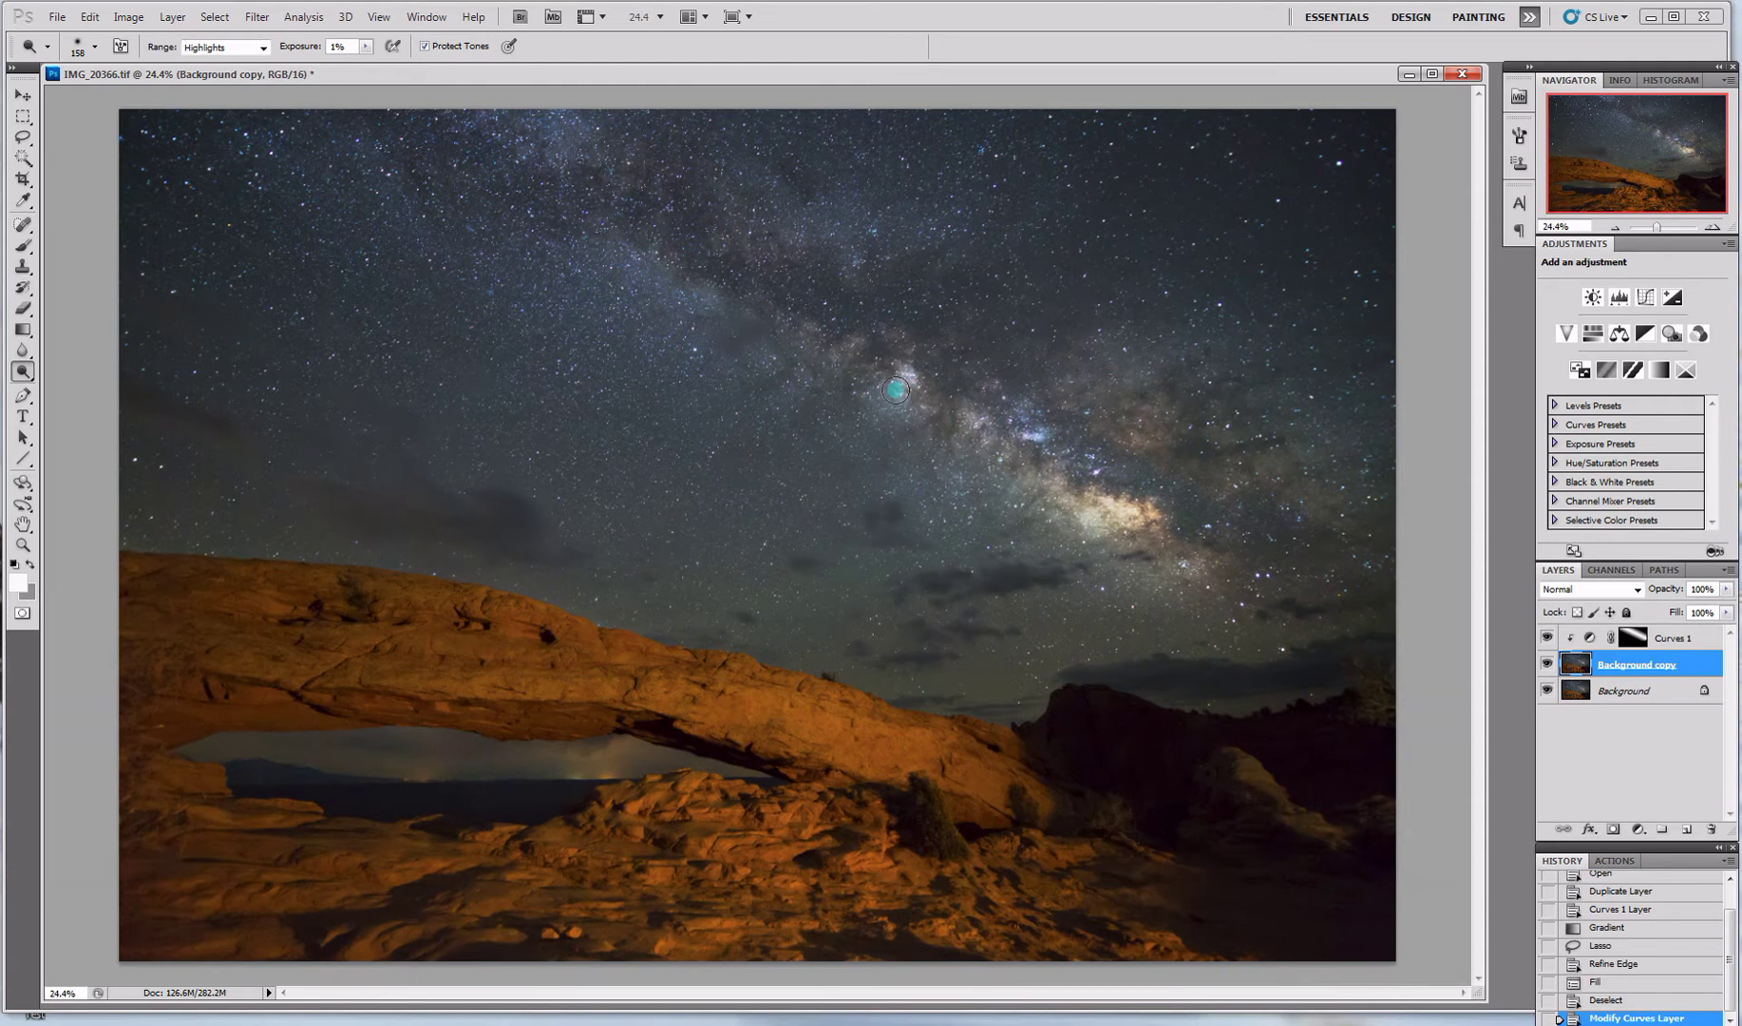
left_click(906, 393)
left_click(970, 417)
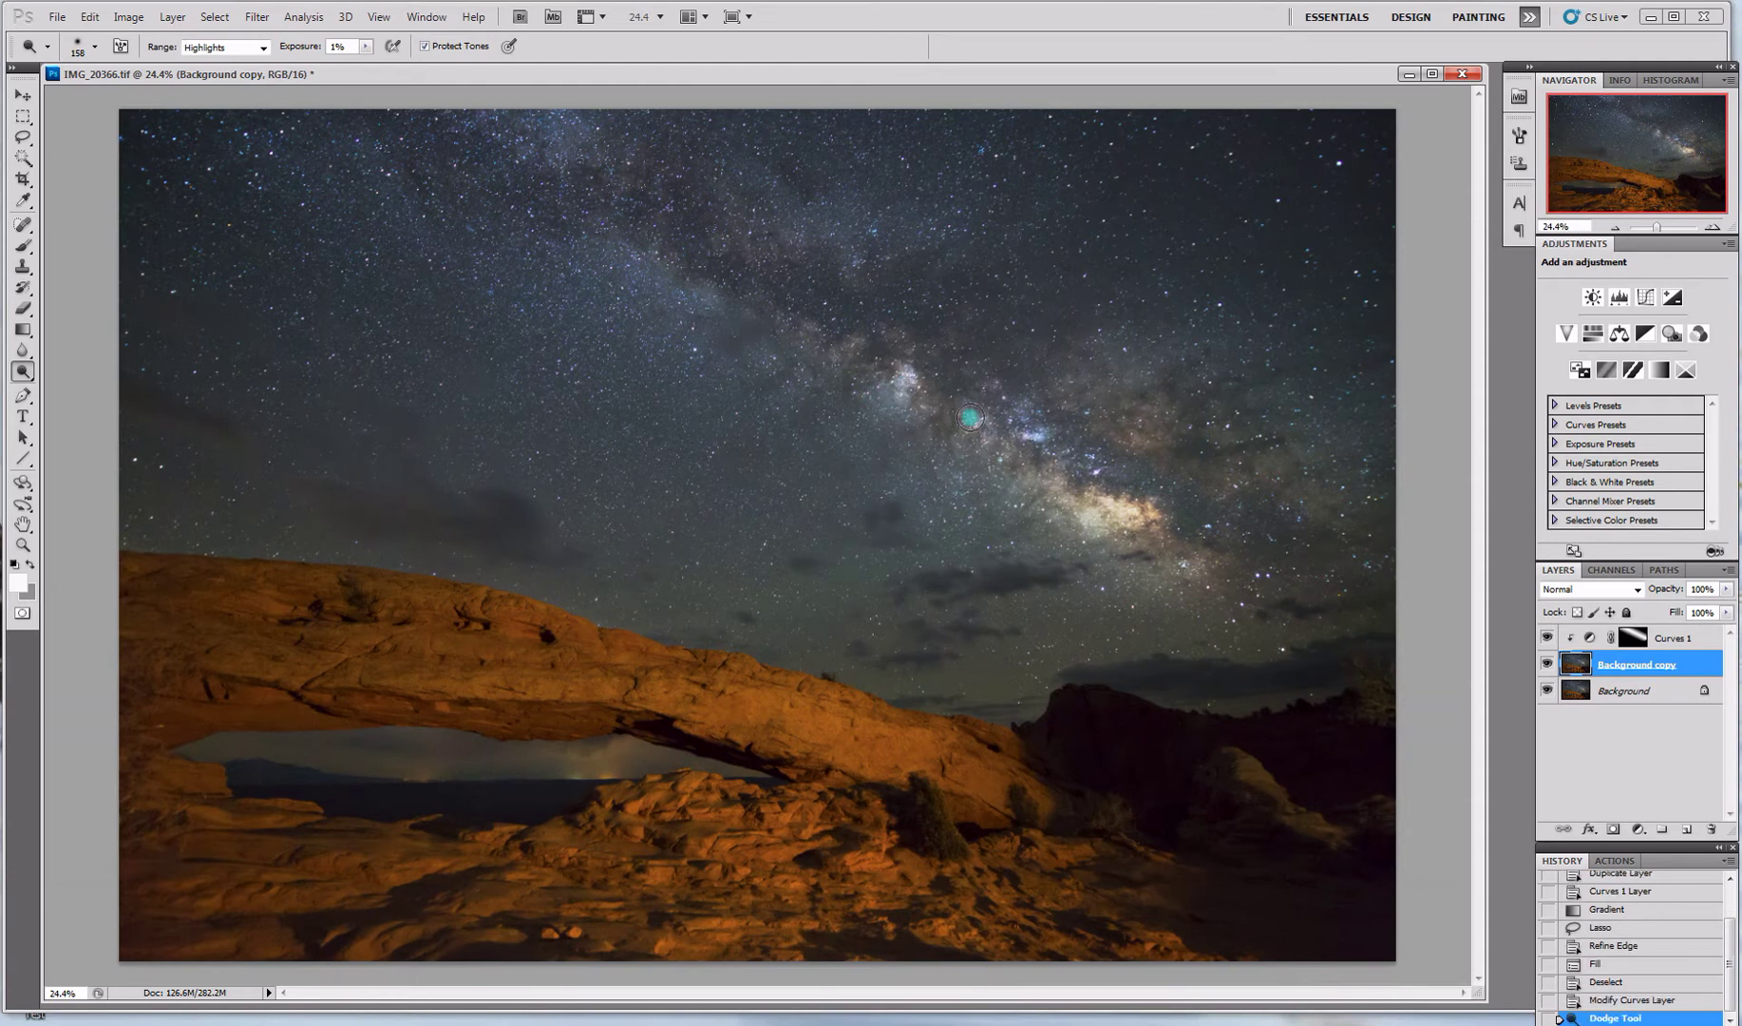
left_click(1007, 462)
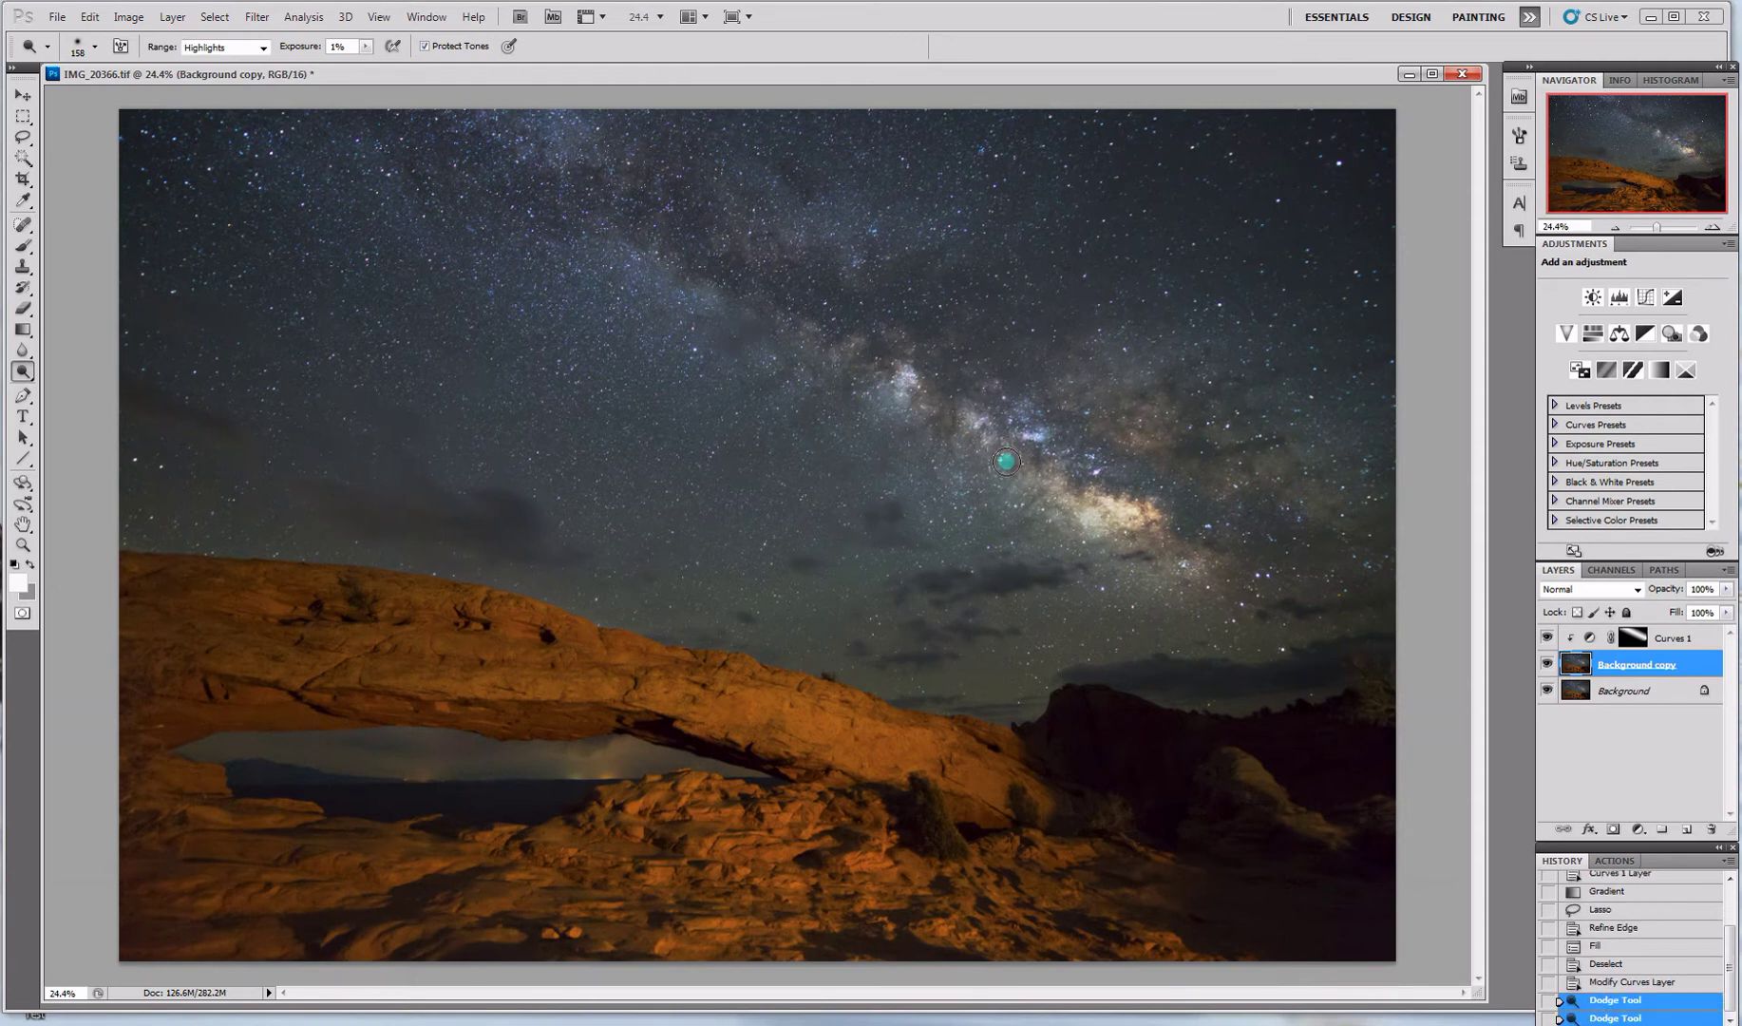
left_click(1071, 512)
left_click(1118, 424)
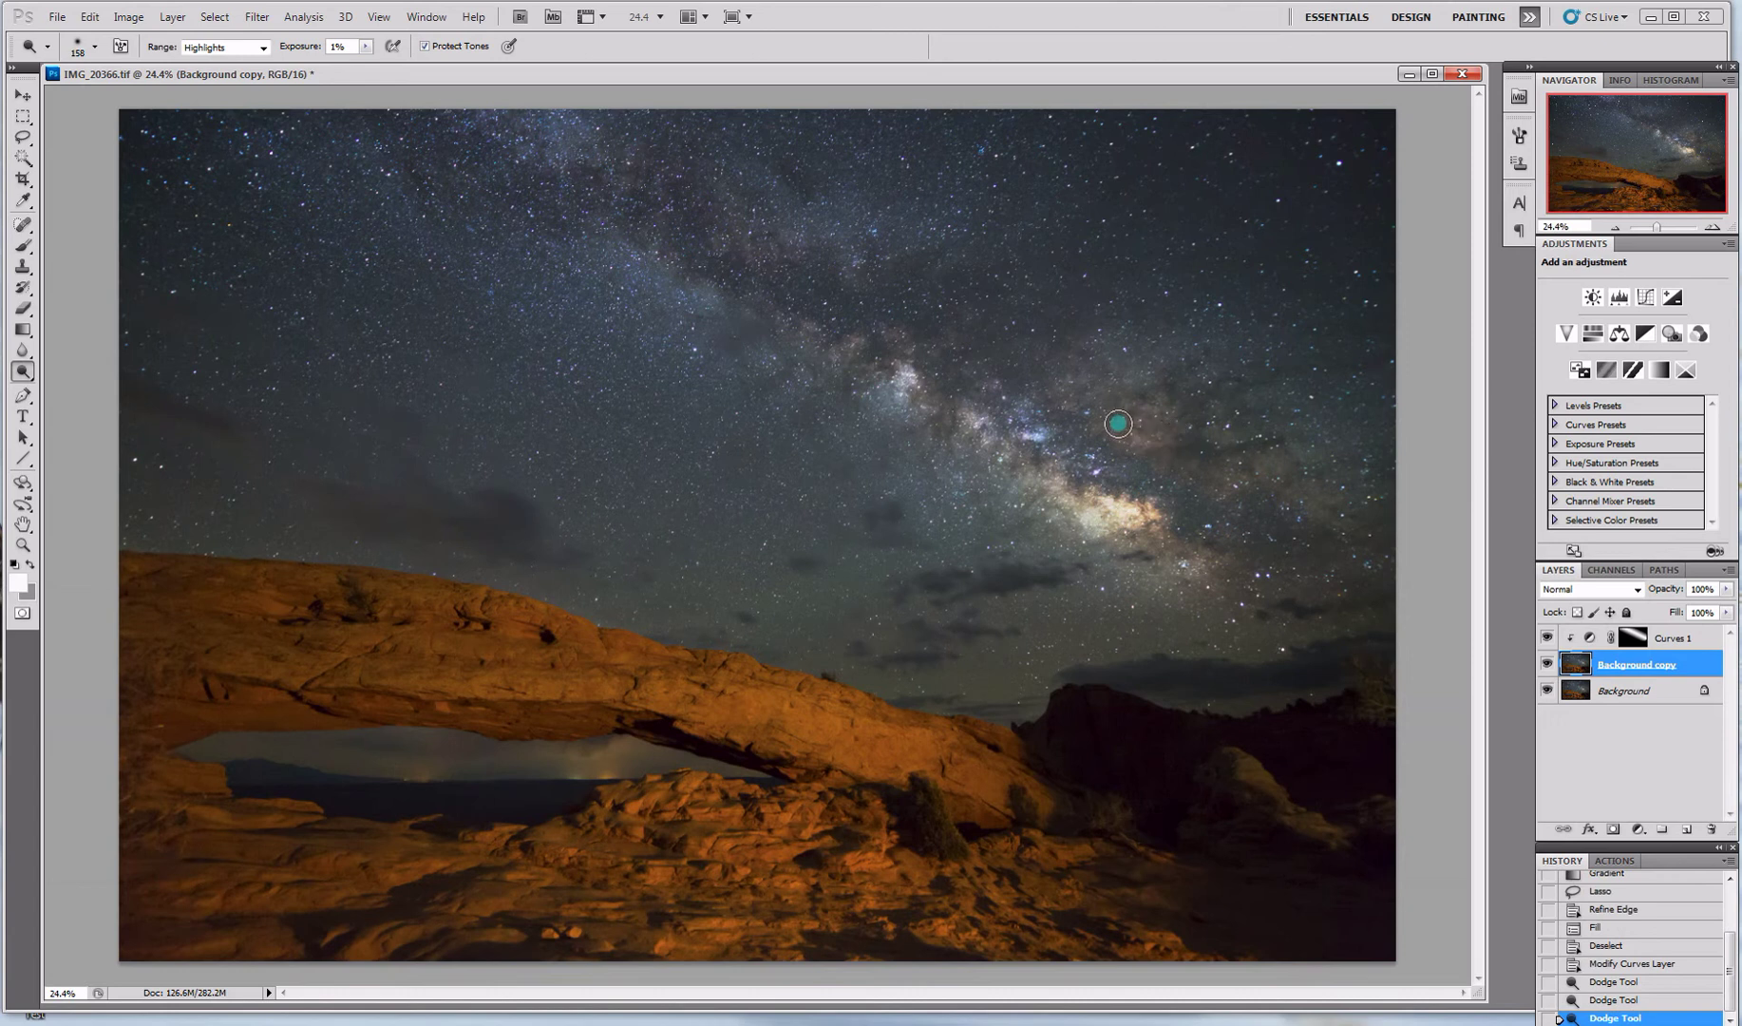
mouse_move(1118, 424)
left_mouse_down()
mouse_move(1091, 361)
mouse_move(1163, 438)
mouse_move(1252, 431)
mouse_move(1214, 492)
mouse_move(1268, 464)
mouse_move(1216, 489)
mouse_move(1256, 462)
mouse_move(1109, 372)
mouse_move(935, 309)
mouse_move(857, 358)
mouse_move(783, 327)
mouse_move(855, 353)
mouse_move(808, 326)
mouse_move(763, 325)
mouse_move(829, 349)
mouse_move(901, 335)
mouse_move(851, 319)
mouse_move(925, 339)
mouse_move(832, 348)
mouse_move(789, 331)
mouse_move(1016, 469)
mouse_move(965, 419)
mouse_move(1052, 490)
mouse_move(1043, 464)
mouse_move(1146, 551)
mouse_move(1062, 488)
mouse_move(1154, 538)
mouse_move(1011, 448)
mouse_move(1156, 435)
mouse_move(1244, 469)
left_mouse_up()
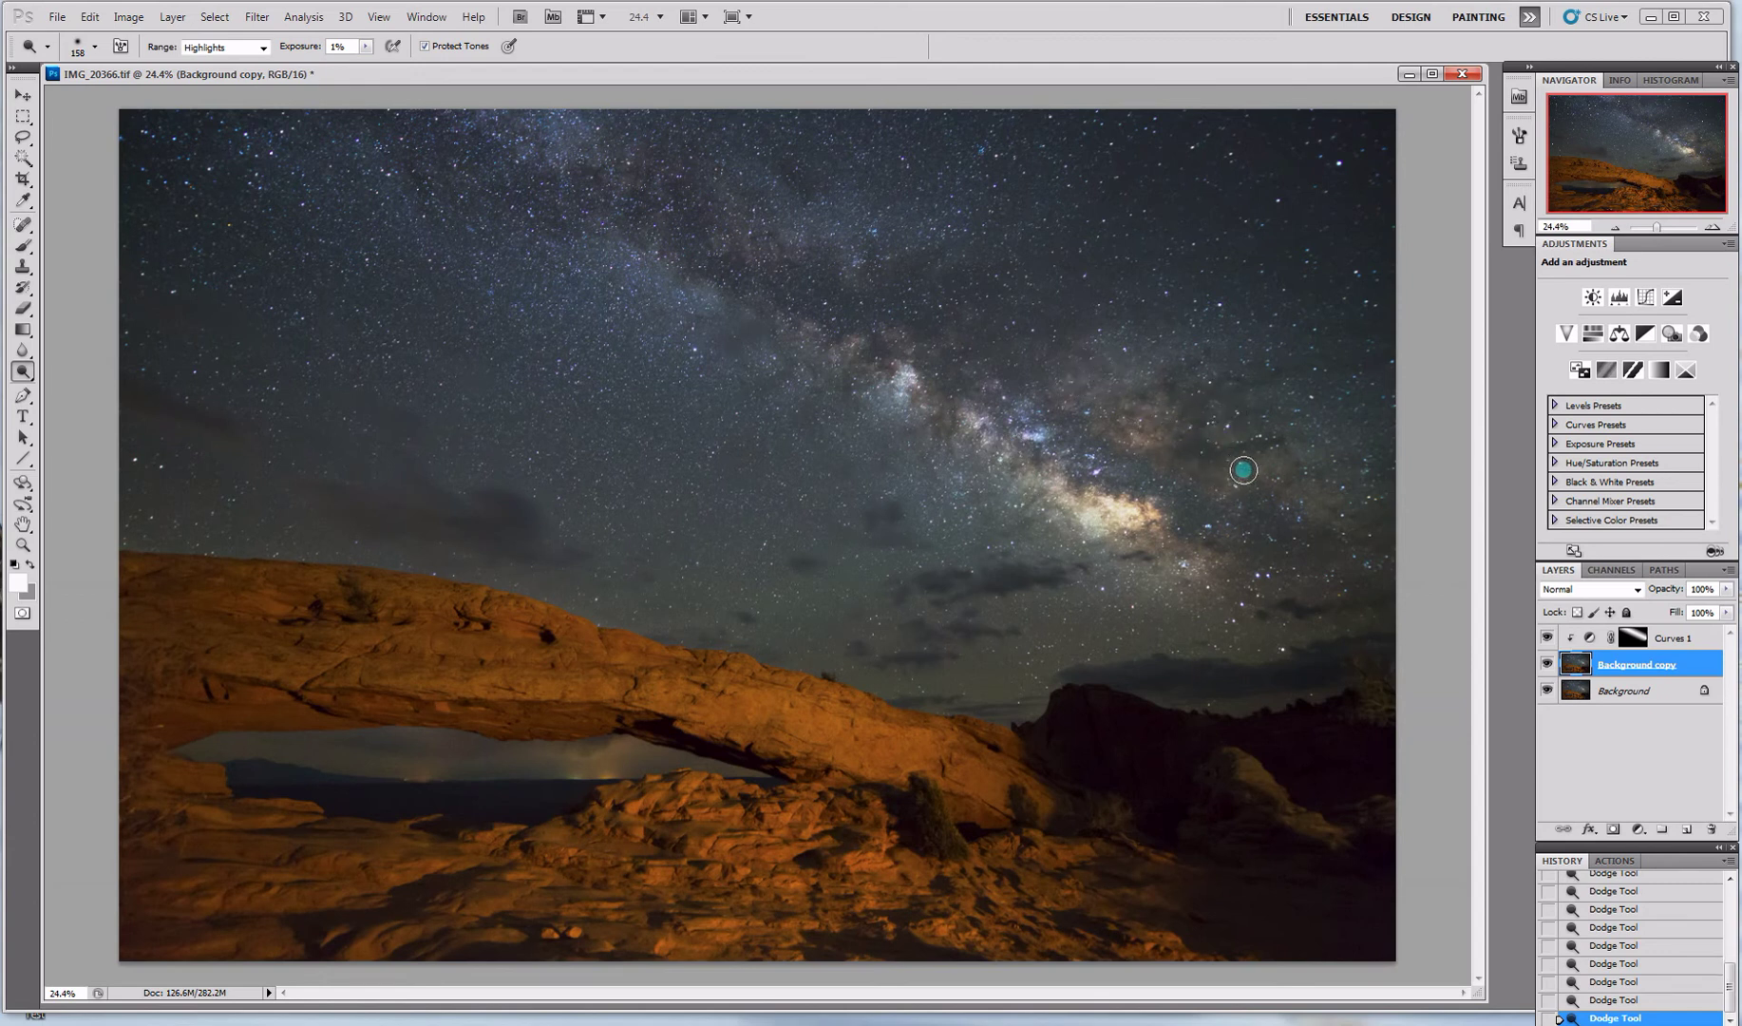
Step: Burn the dark areas around the Milky Way core with a 121 px brush, Shadows range and 1% exposure
left_click(23, 372)
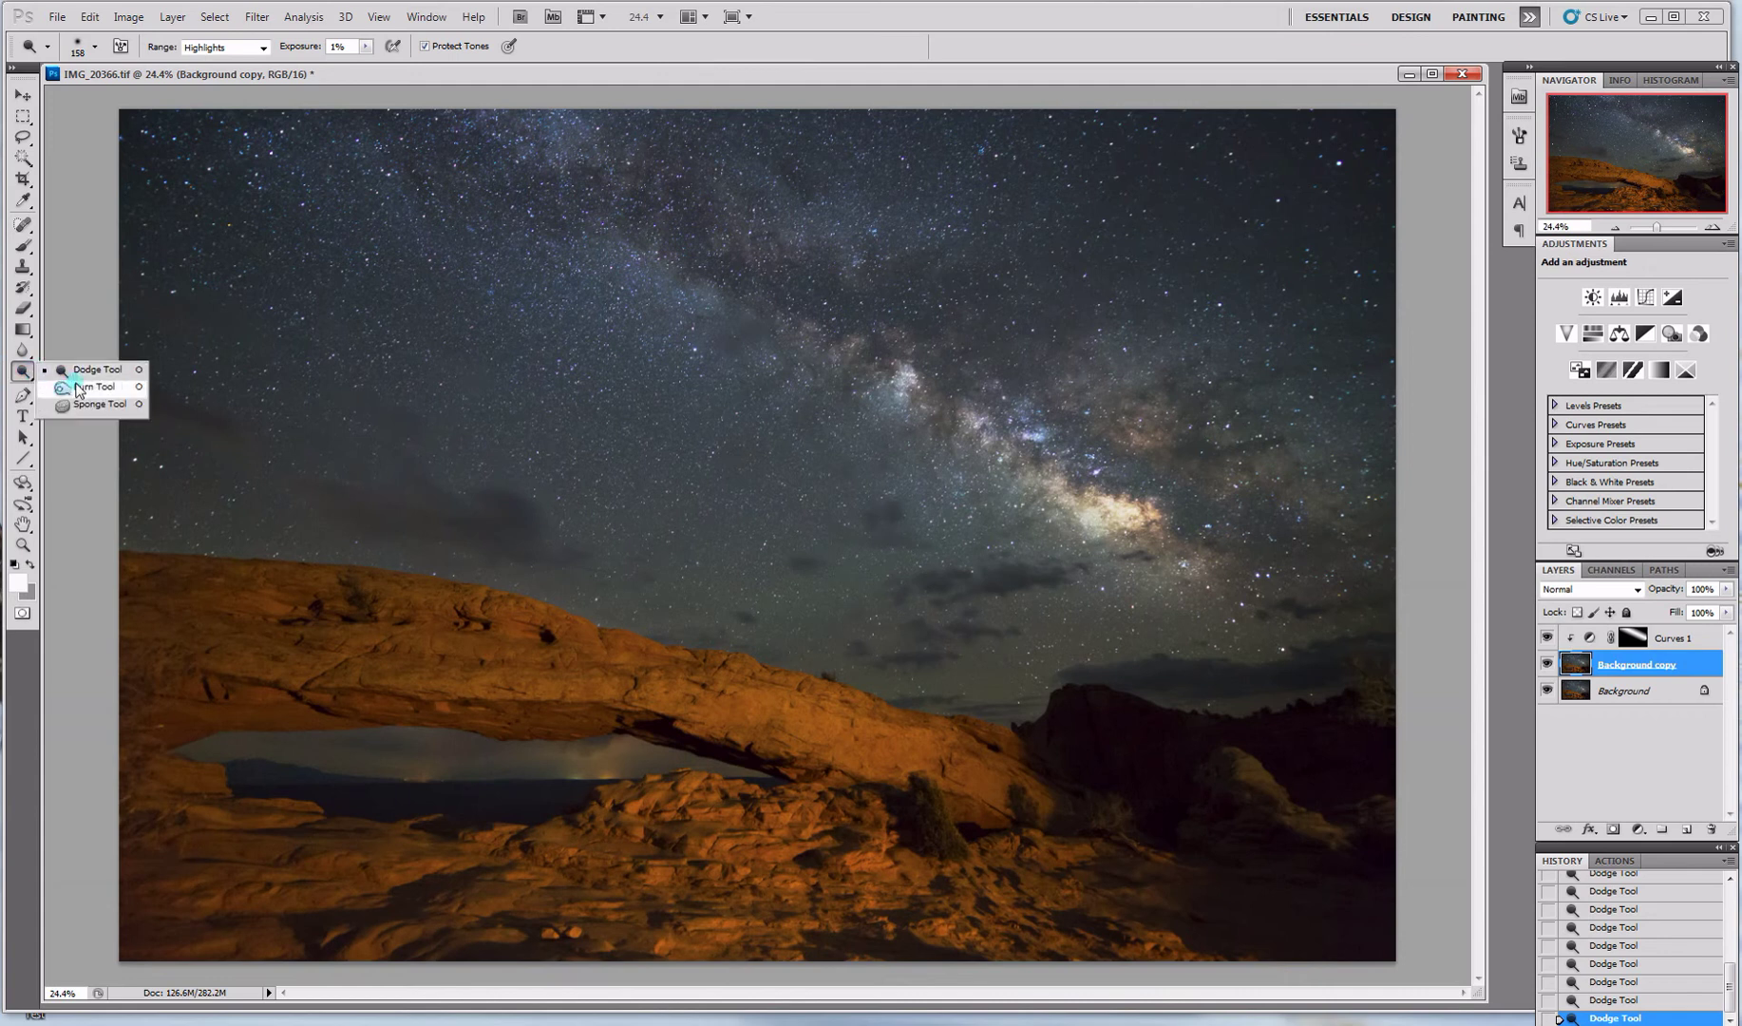
left_click(78, 390)
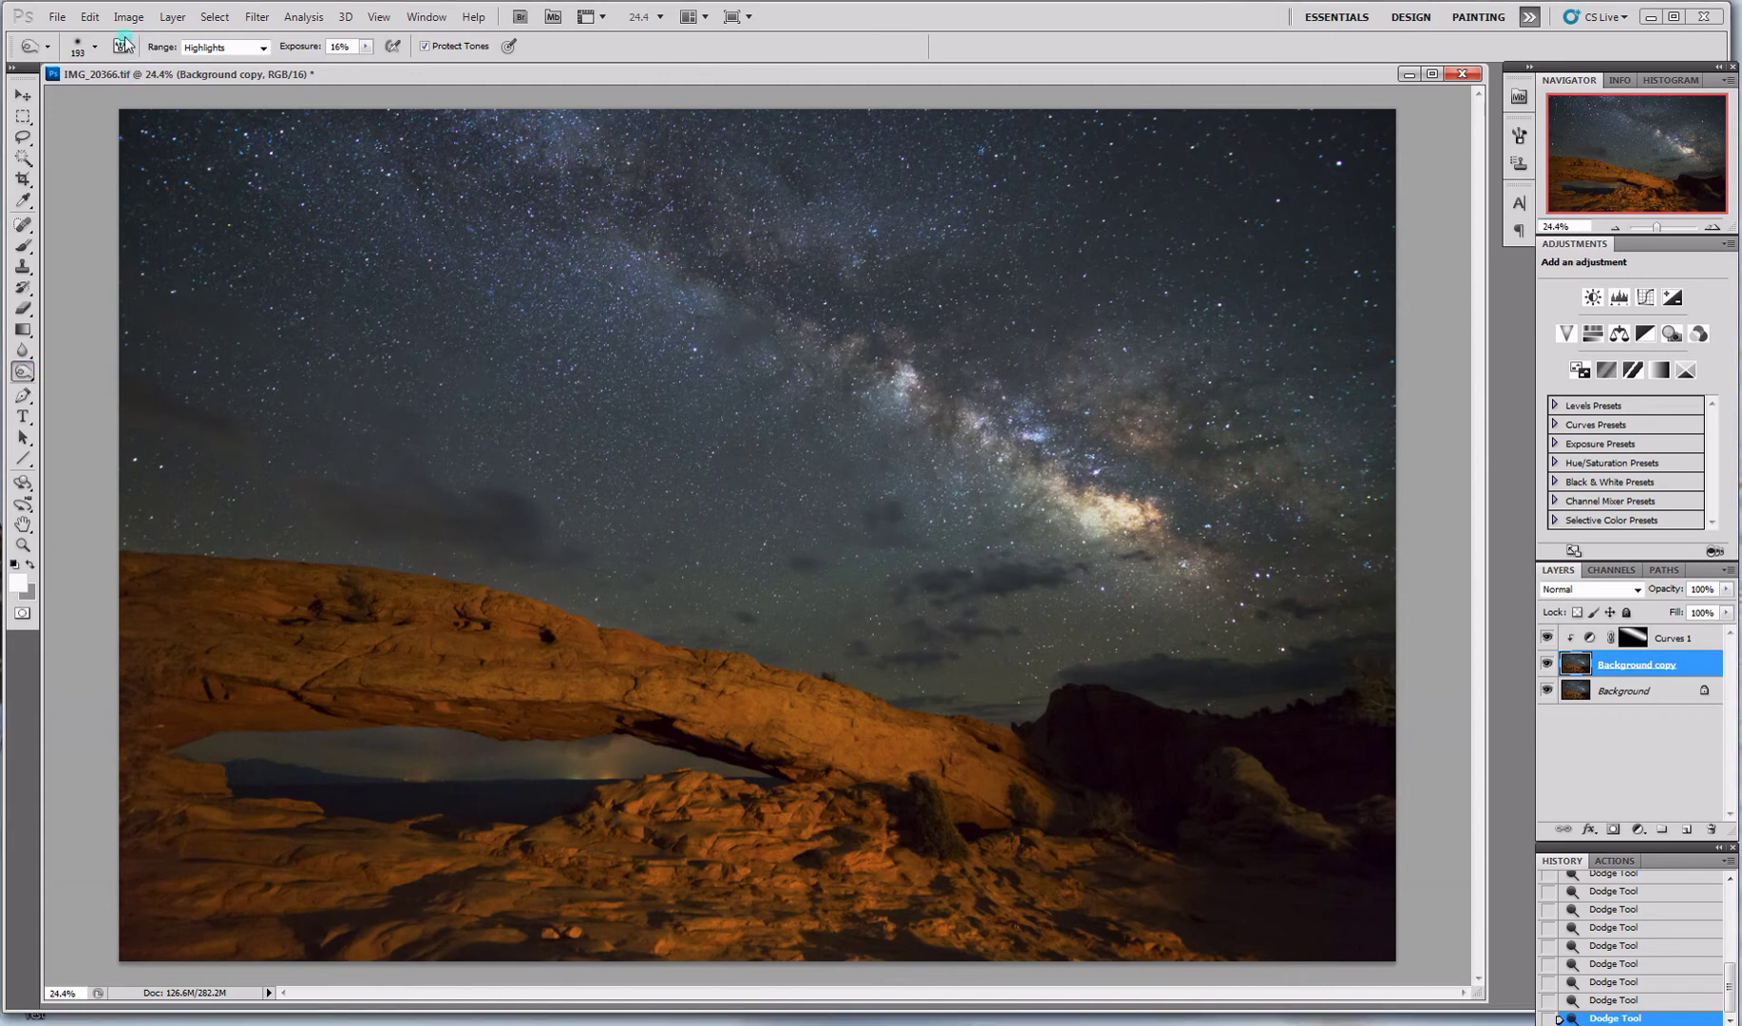
left_click(96, 50)
left_click(136, 99)
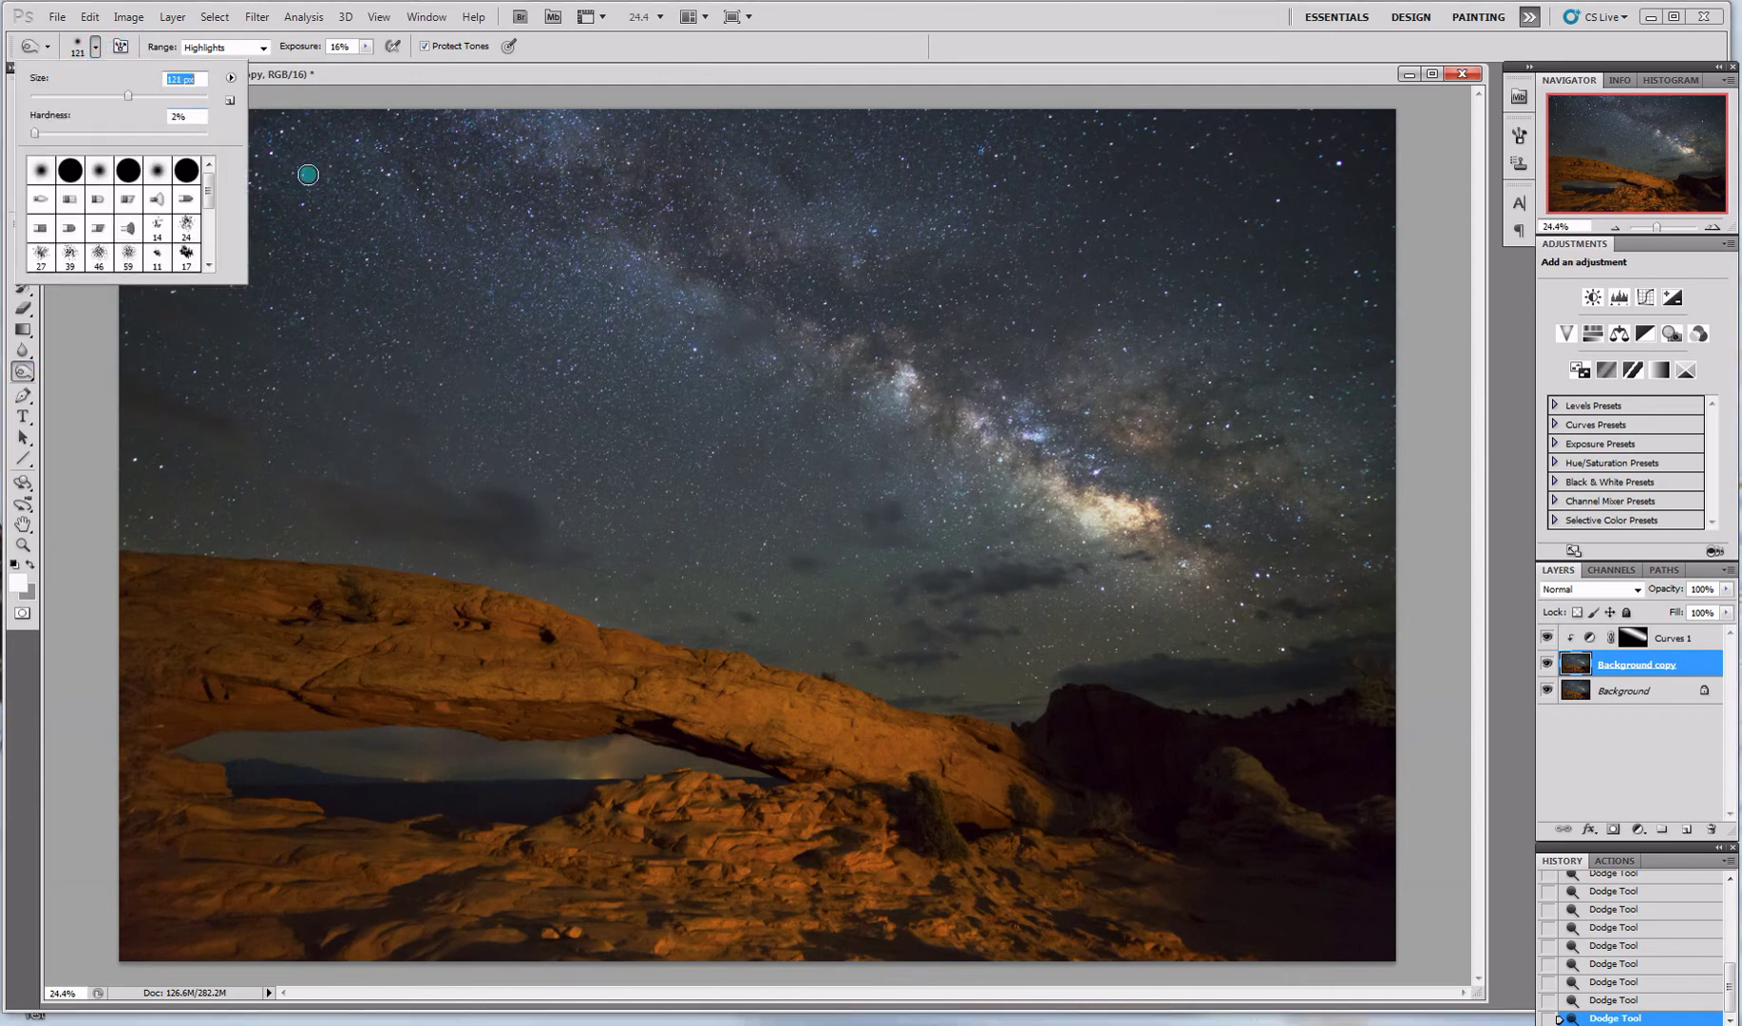
key("Return")
left_click(241, 49)
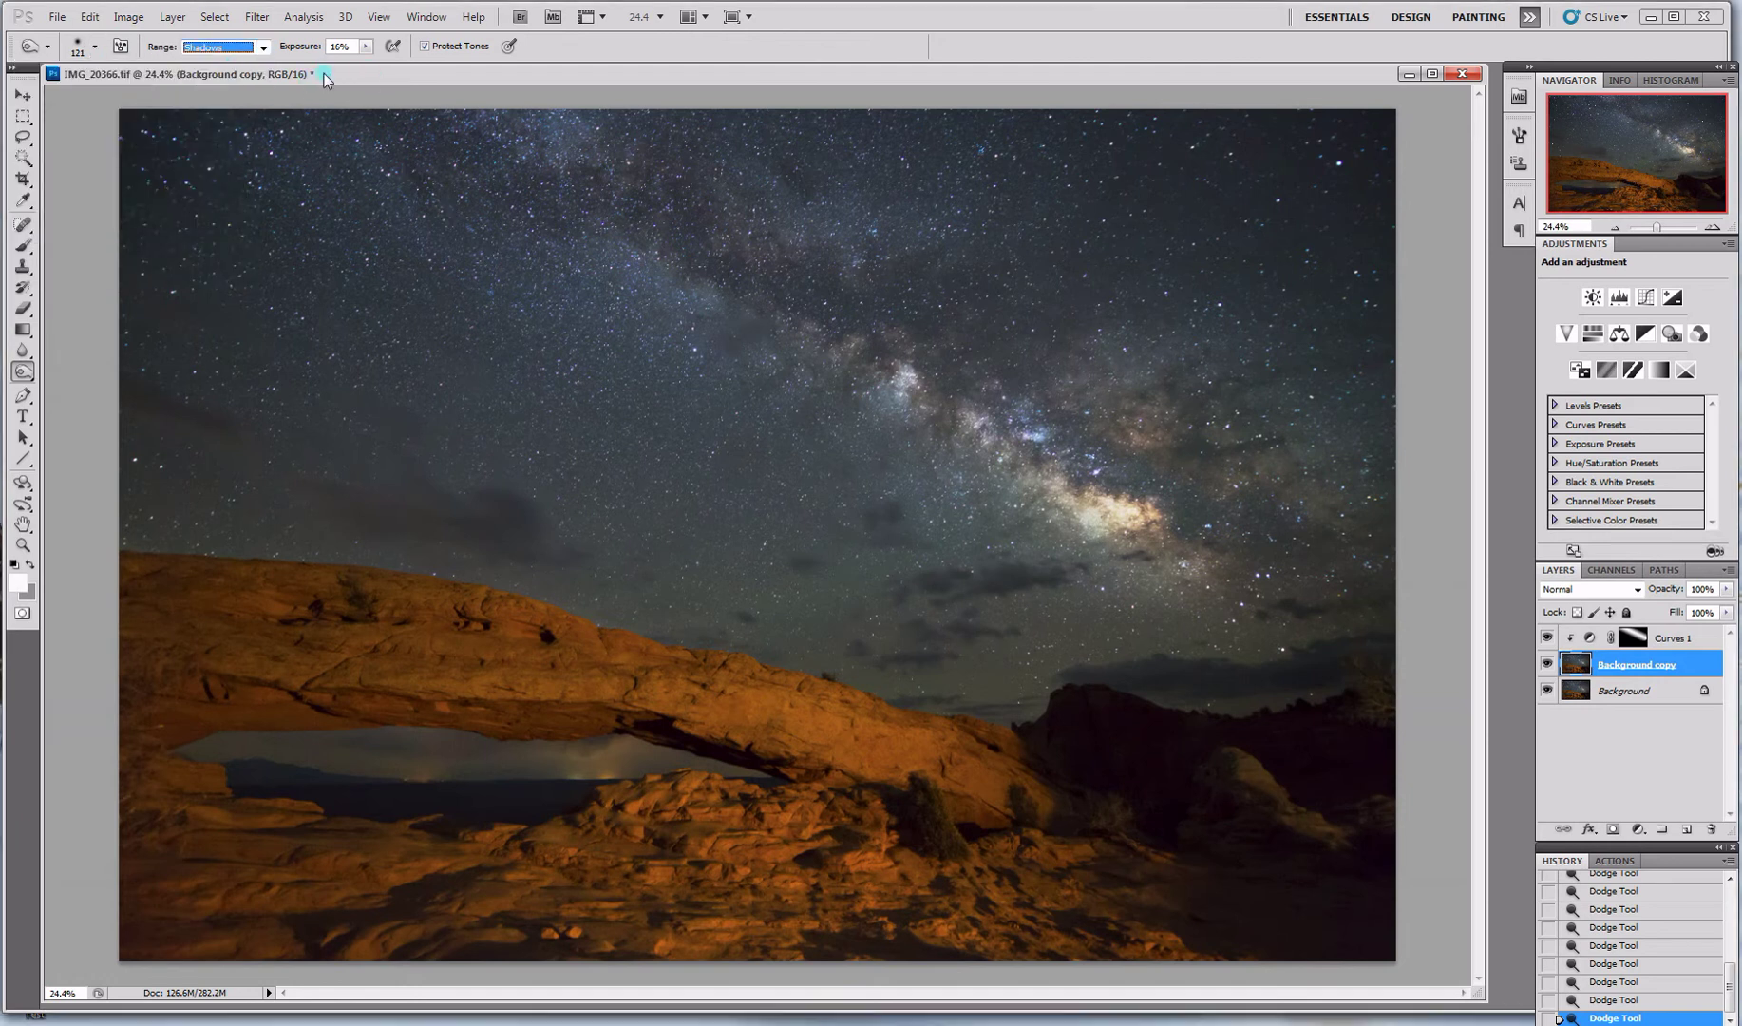
left_click(367, 48)
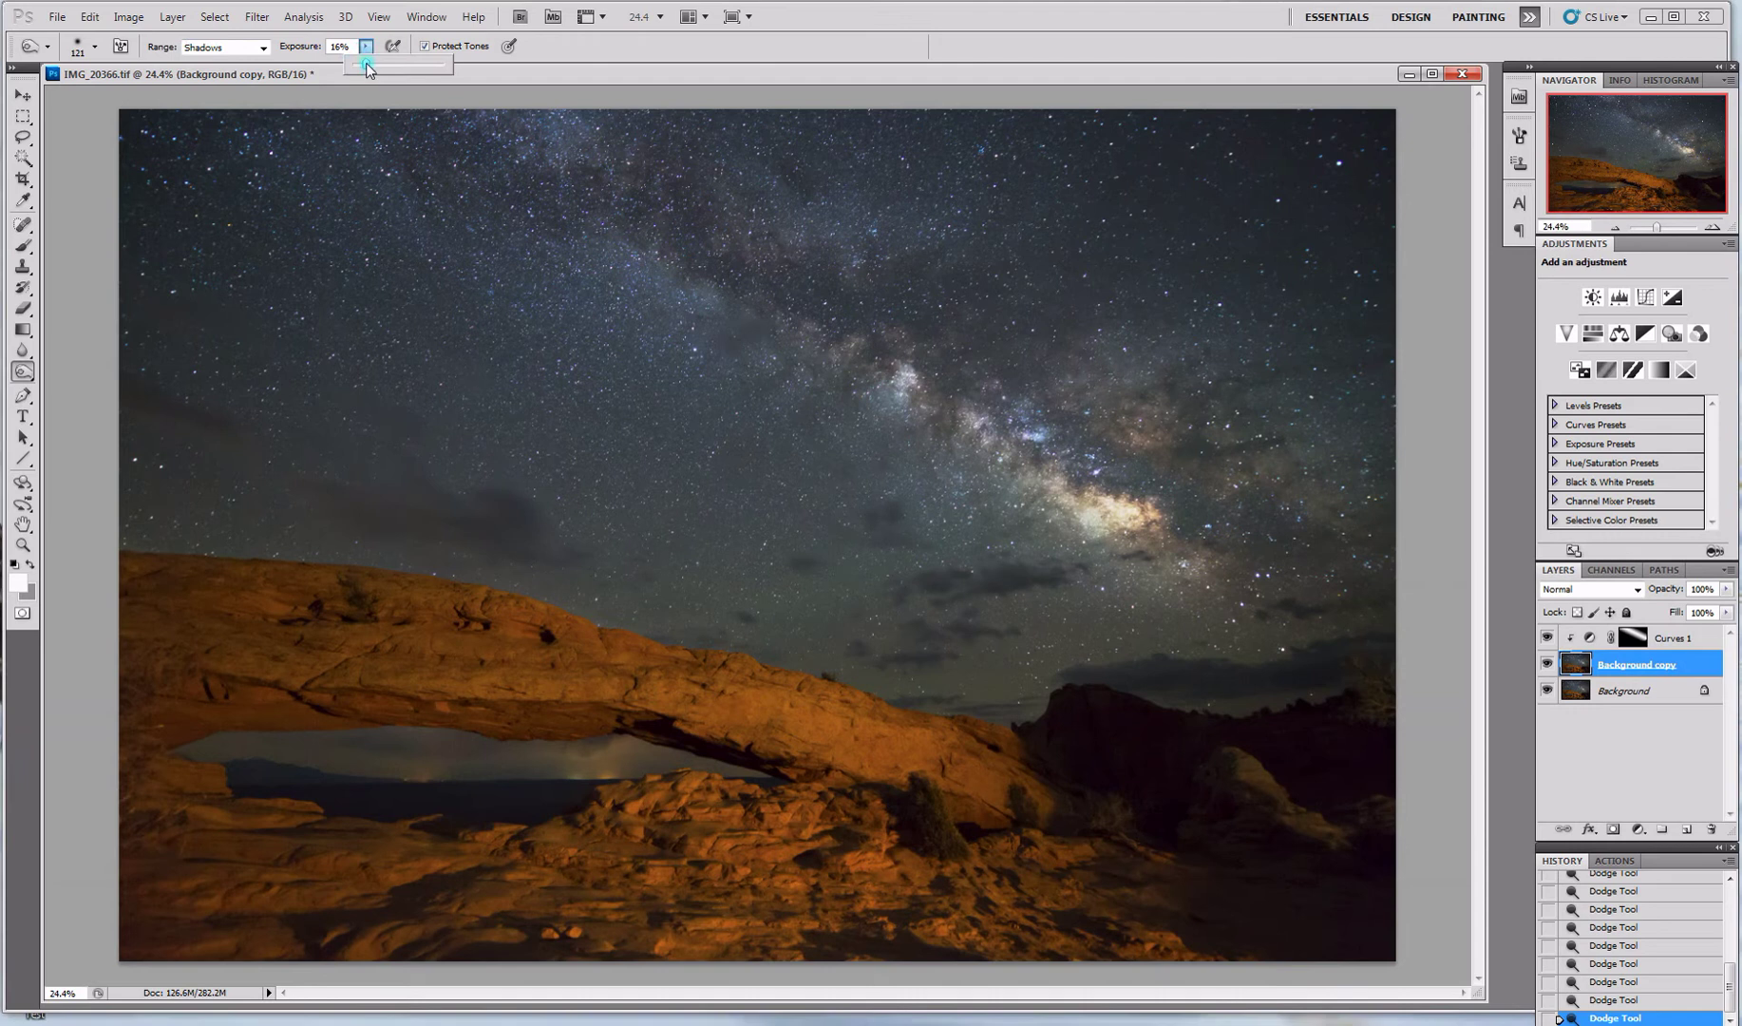
left_click(488, 93)
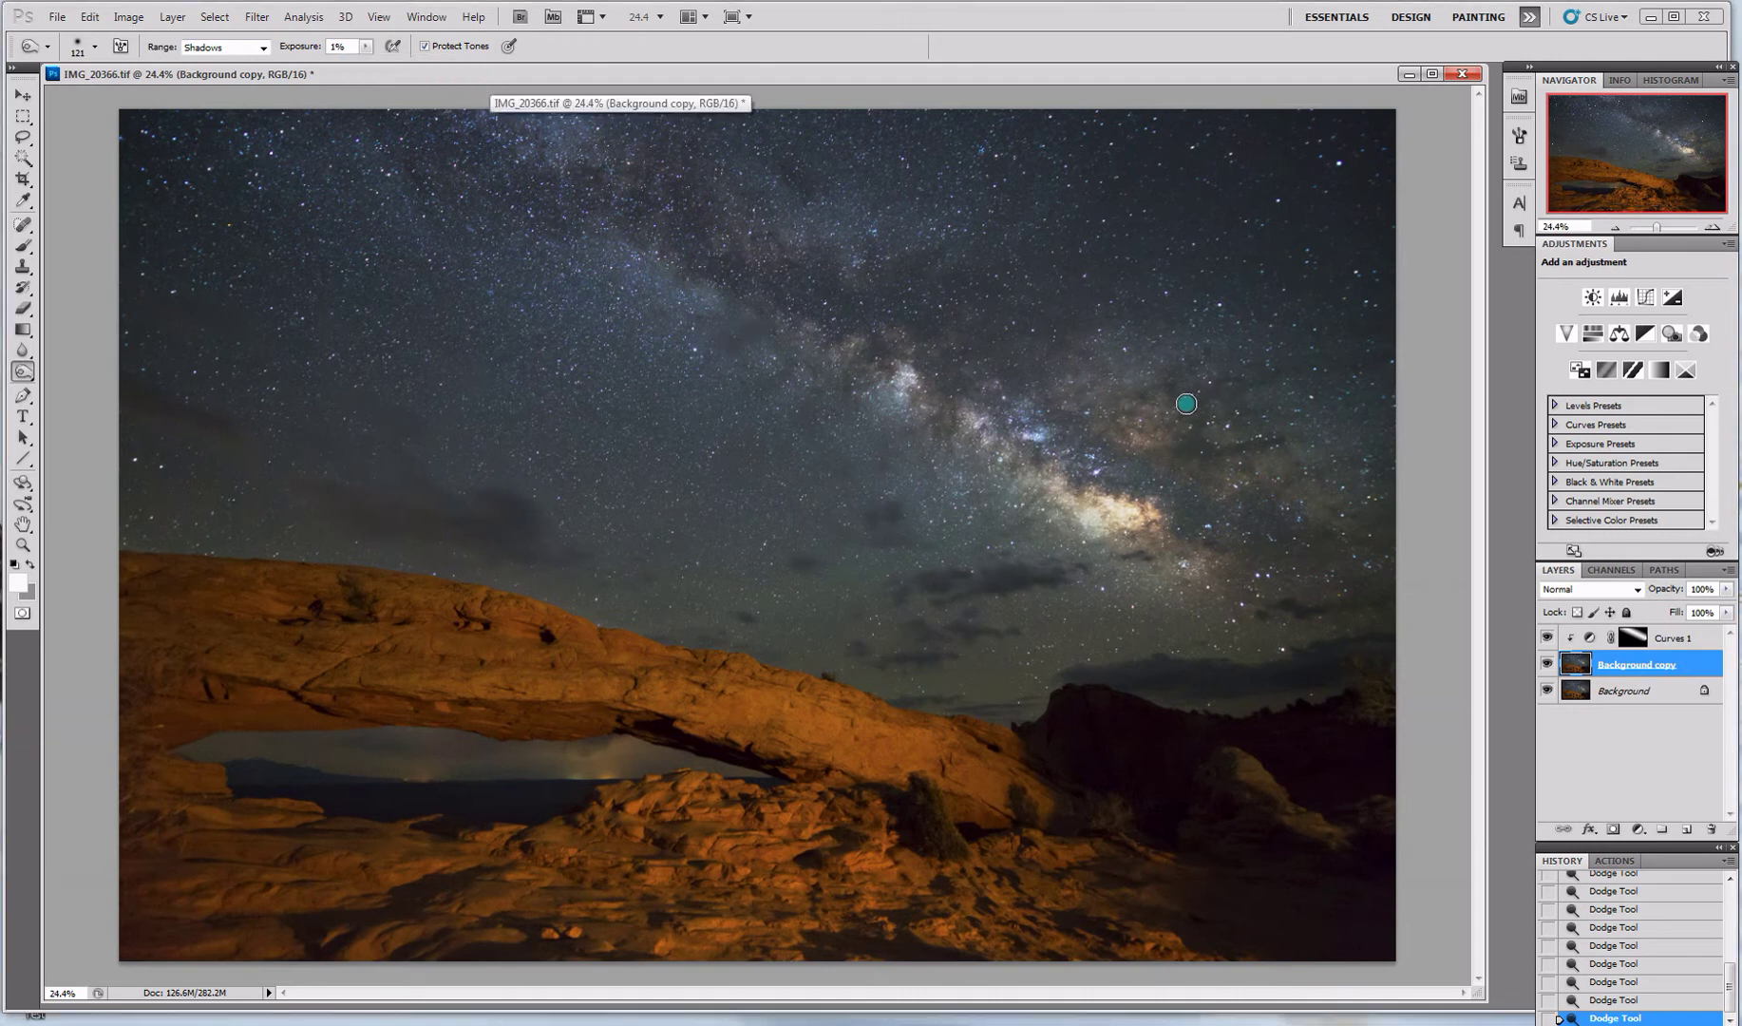
mouse_move(1187, 403)
left_mouse_down()
mouse_move(1114, 466)
mouse_move(1074, 456)
mouse_move(1078, 421)
mouse_move(1056, 448)
mouse_move(1073, 437)
mouse_move(1019, 378)
mouse_move(1028, 423)
mouse_move(952, 360)
mouse_move(949, 420)
mouse_move(967, 386)
mouse_move(913, 334)
mouse_move(864, 382)
mouse_move(888, 338)
mouse_move(638, 247)
mouse_move(746, 307)
mouse_move(638, 182)
mouse_move(763, 265)
mouse_move(663, 162)
mouse_move(826, 344)
mouse_move(741, 263)
mouse_move(667, 142)
mouse_move(740, 268)
mouse_move(657, 121)
mouse_move(832, 375)
mouse_move(876, 376)
mouse_move(899, 329)
mouse_move(940, 361)
mouse_move(952, 411)
mouse_move(926, 433)
mouse_move(958, 377)
mouse_move(934, 476)
mouse_move(968, 439)
left_mouse_up()
mouse_move(967, 439)
left_mouse_down()
mouse_move(1011, 433)
mouse_move(1040, 463)
mouse_move(990, 427)
mouse_move(1039, 486)
mouse_move(1118, 497)
mouse_move(1059, 431)
mouse_move(1200, 510)
mouse_move(1220, 448)
mouse_move(1155, 443)
mouse_move(1183, 433)
mouse_move(1155, 377)
mouse_move(1238, 387)
mouse_move(1187, 439)
mouse_move(1281, 447)
mouse_move(1207, 455)
mouse_move(1165, 395)
mouse_move(1128, 398)
mouse_move(1156, 386)
mouse_move(1121, 388)
mouse_move(1262, 476)
left_mouse_up()
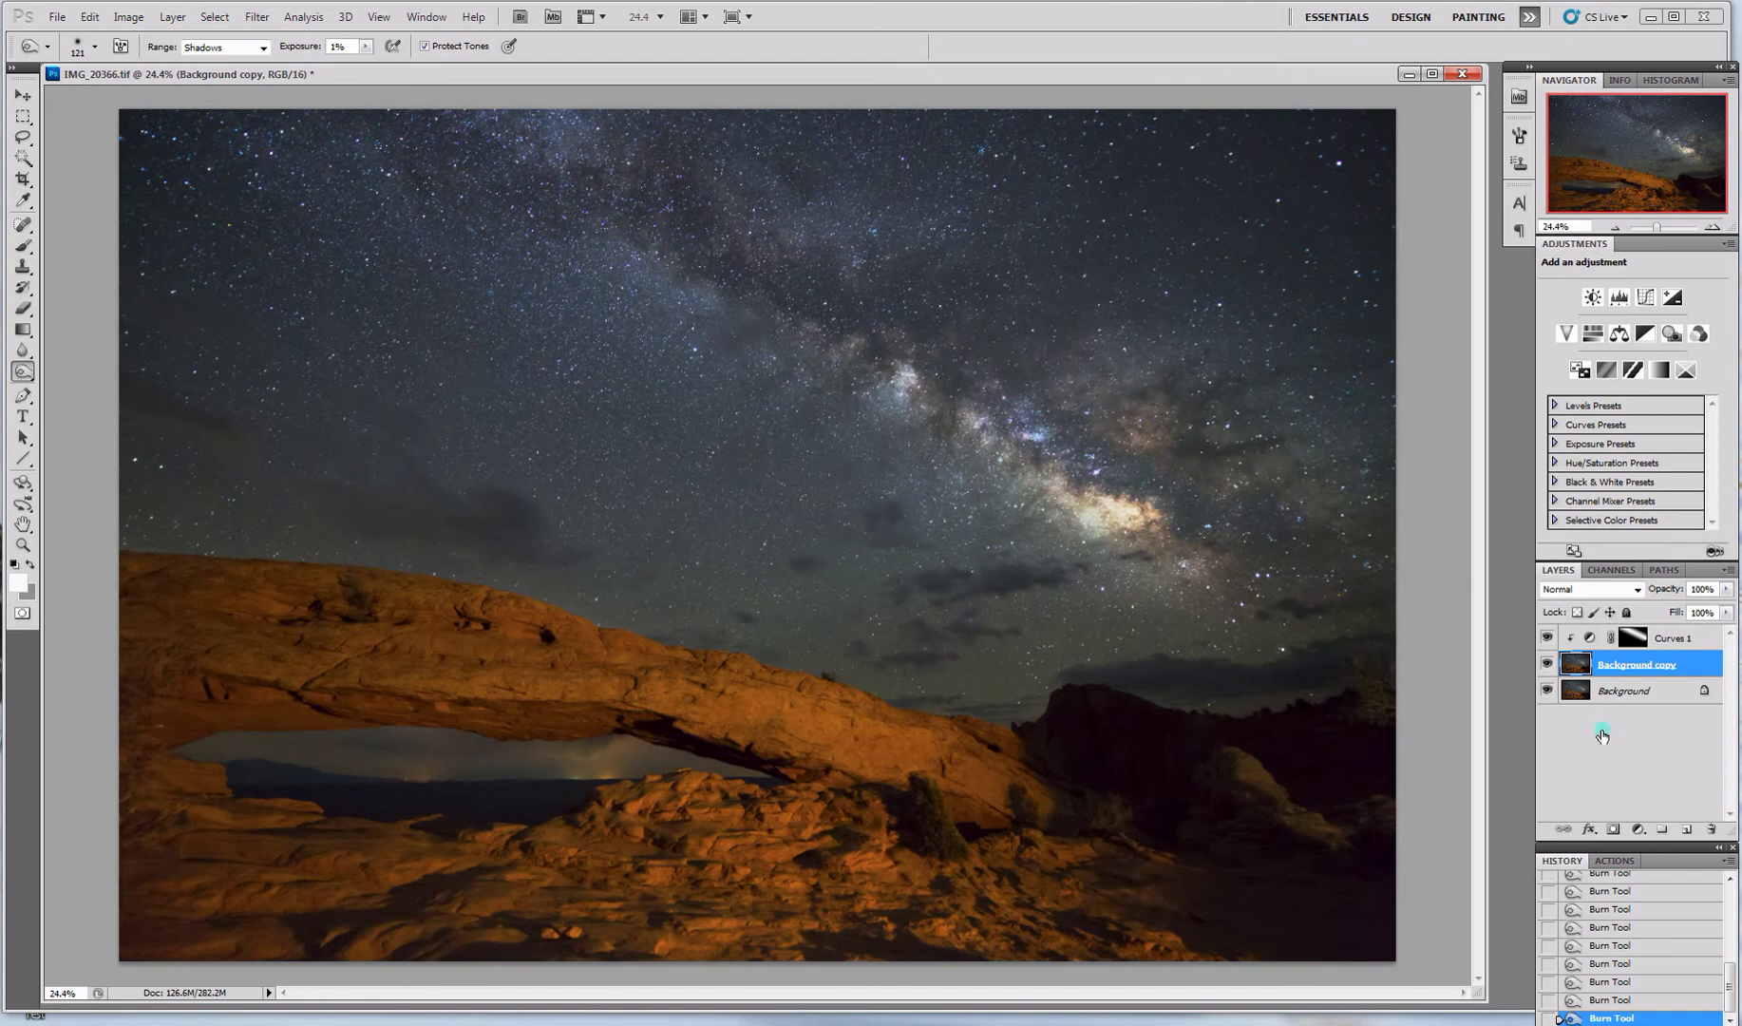
Step: Compare the earliest listed Dodge history state with the latest Burn state and restore the latest one
left_click_drag(1725, 988, 1738, 917)
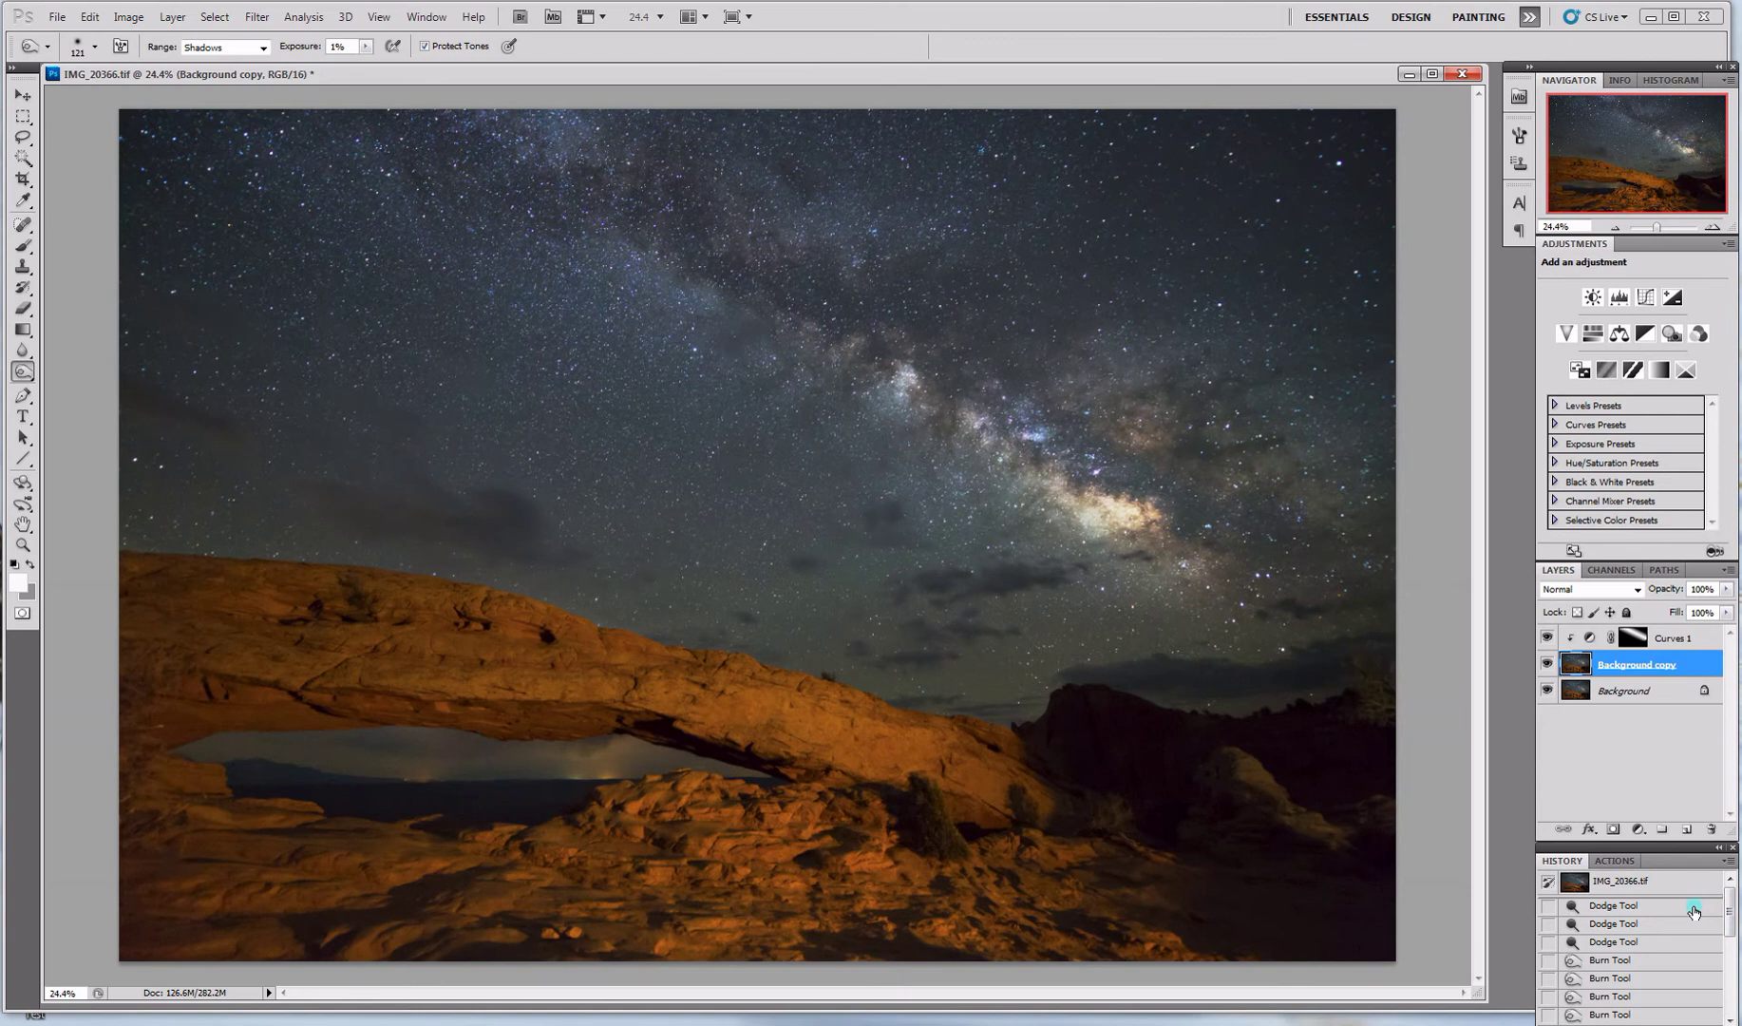
left_click(1694, 911)
left_click_drag(1731, 912, 1712, 1014)
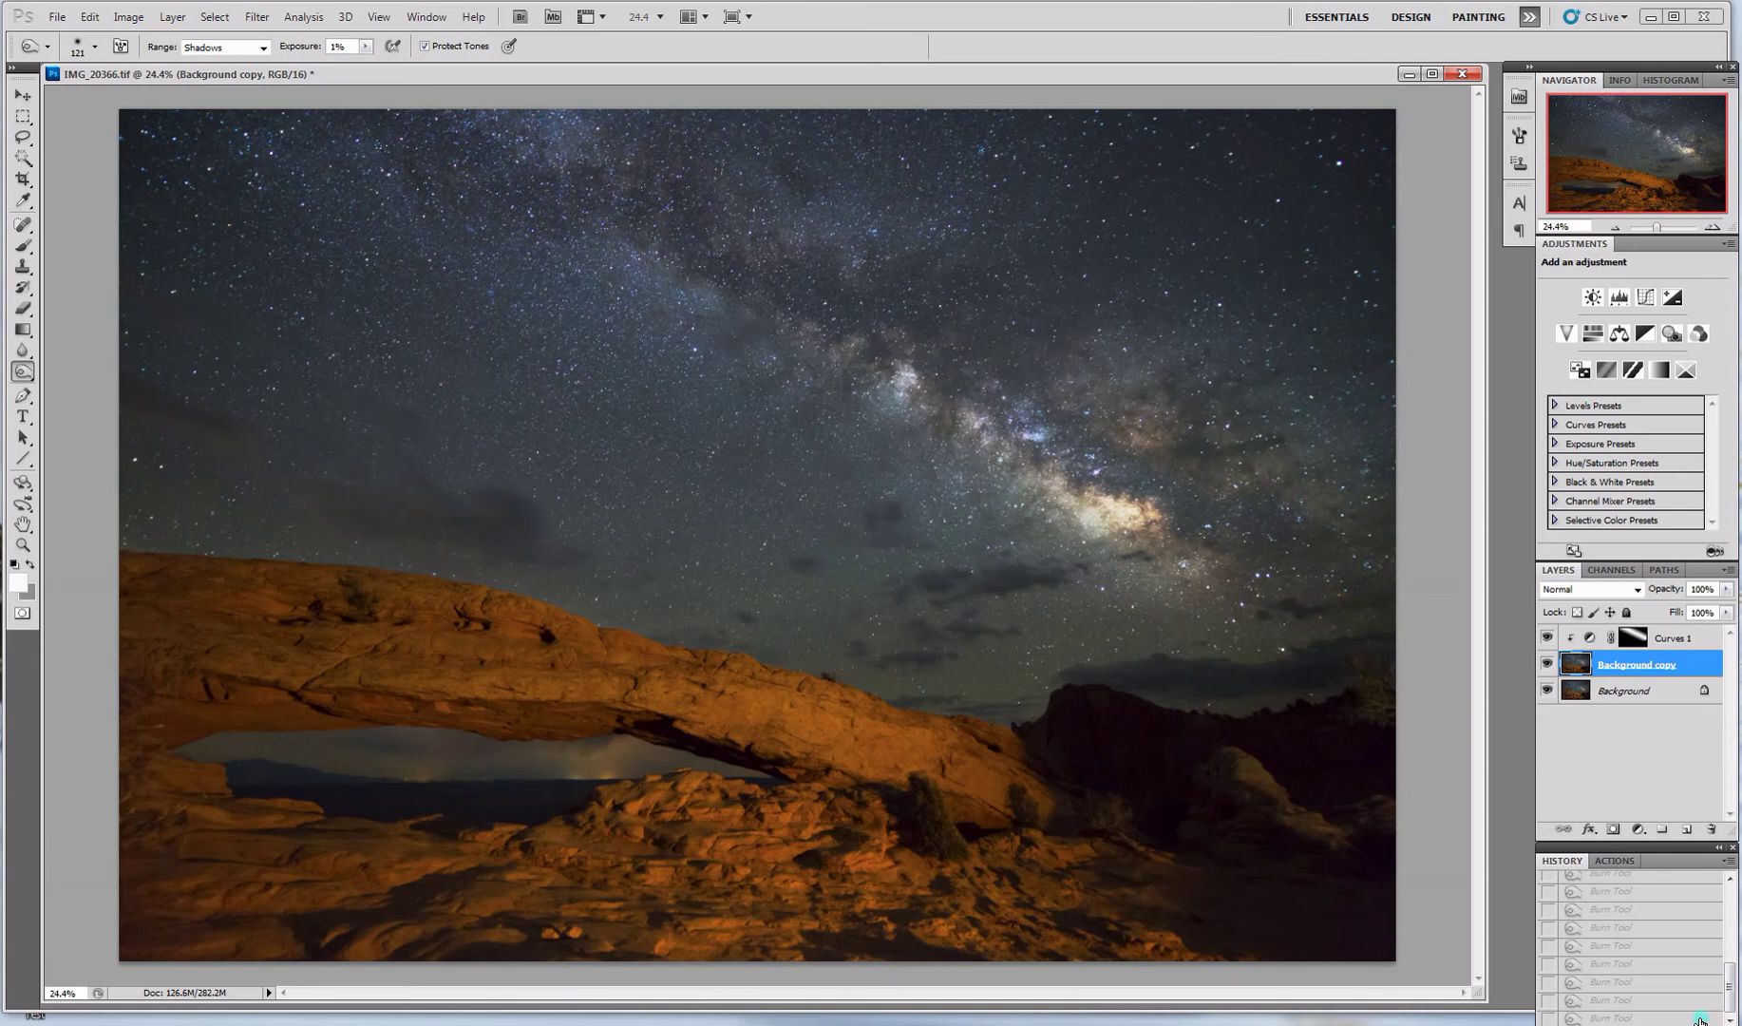
left_click(1700, 1019)
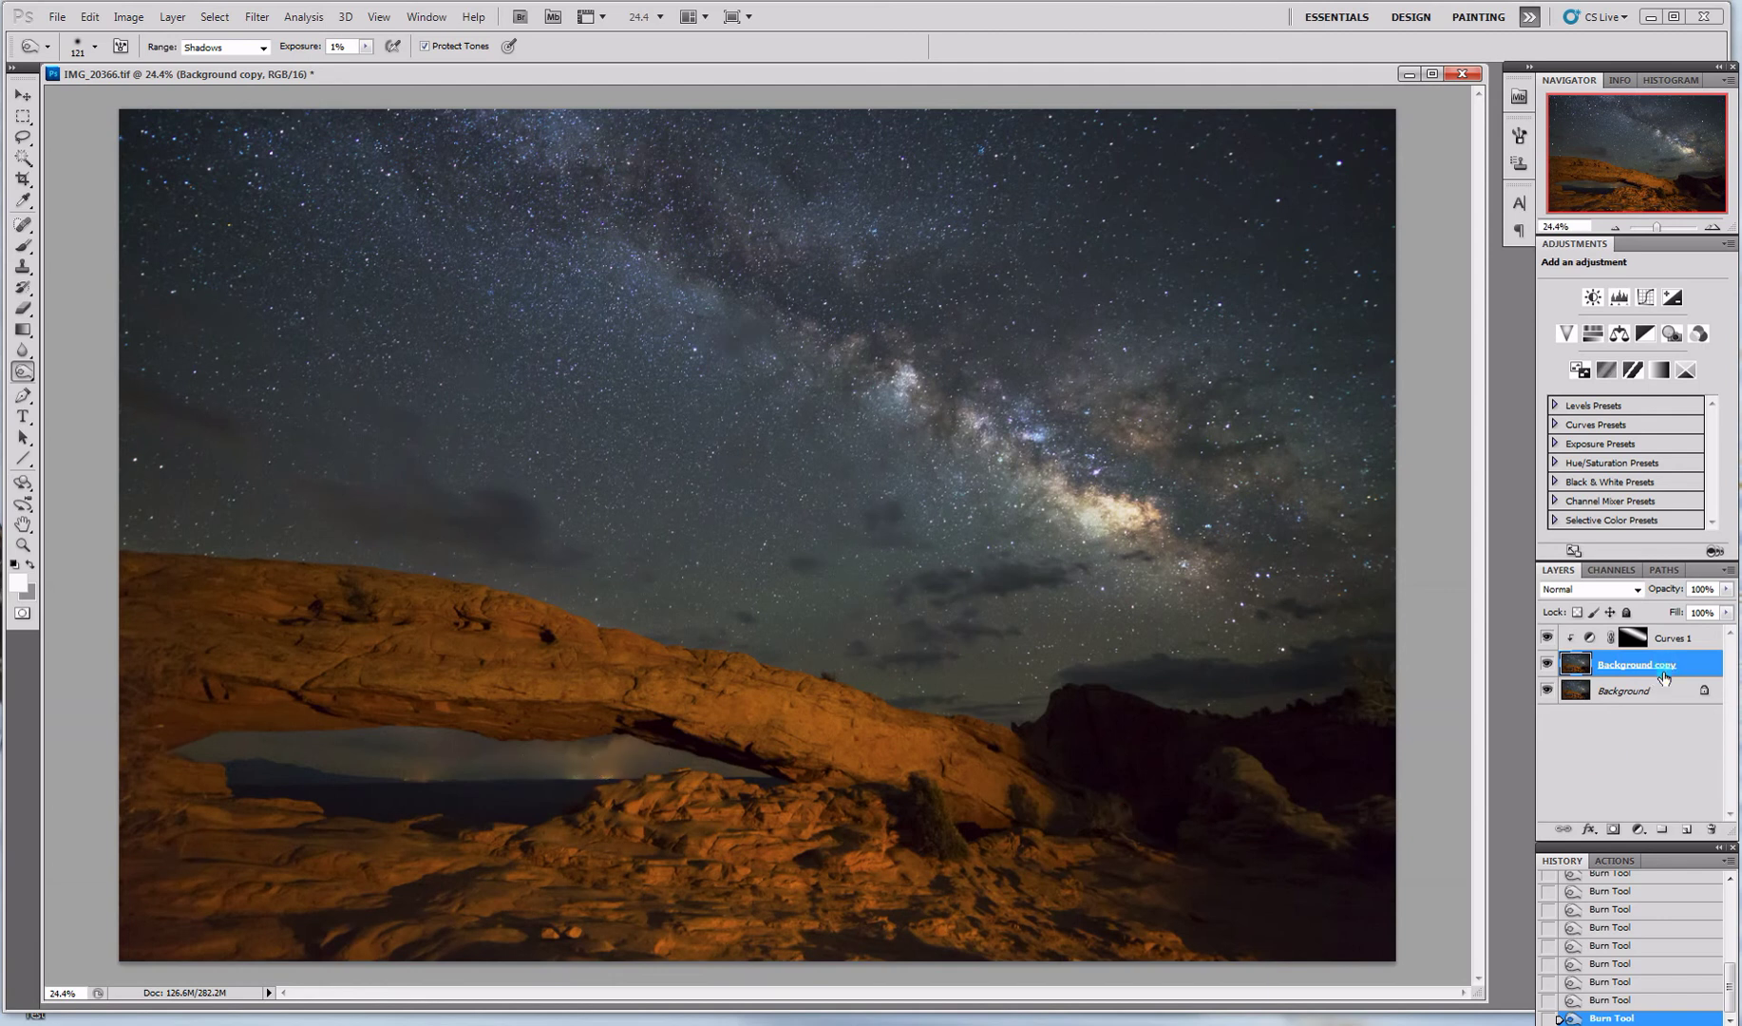
Step: Add a Hue/Saturation layer above Background copy, then lasso the sky under the arch and refine its edge with a larger detection radius
left_click(1594, 335)
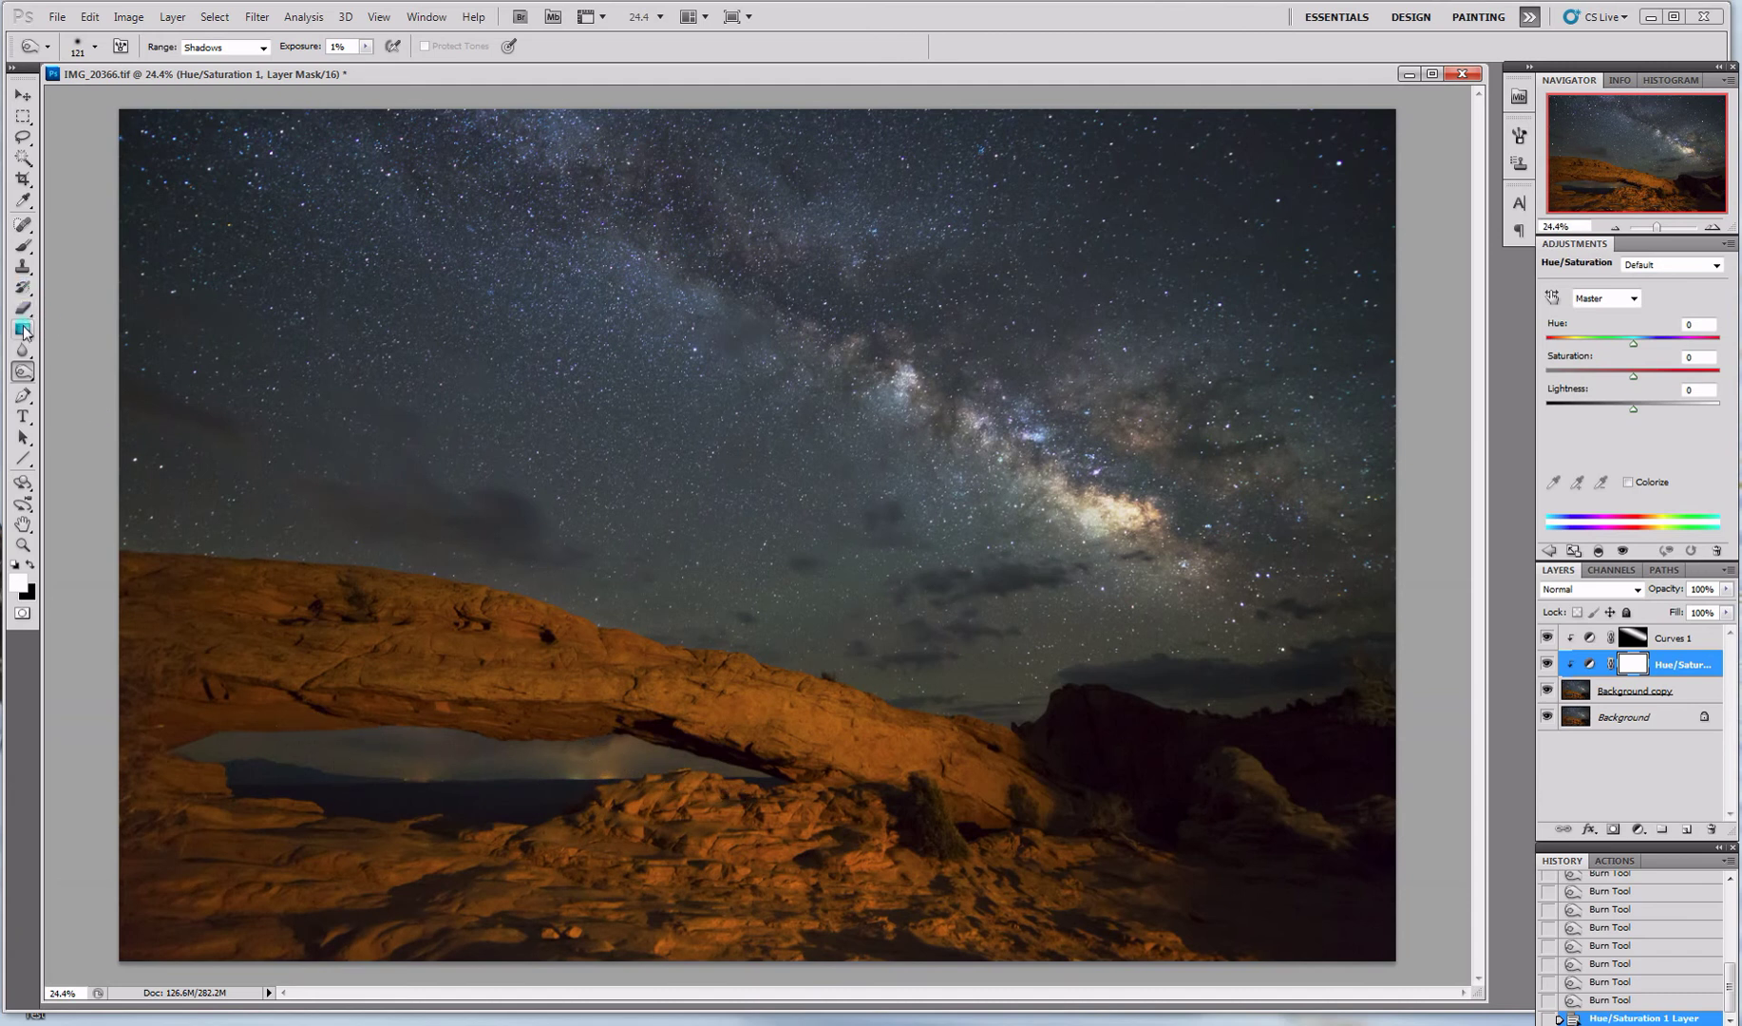
left_click(23, 137)
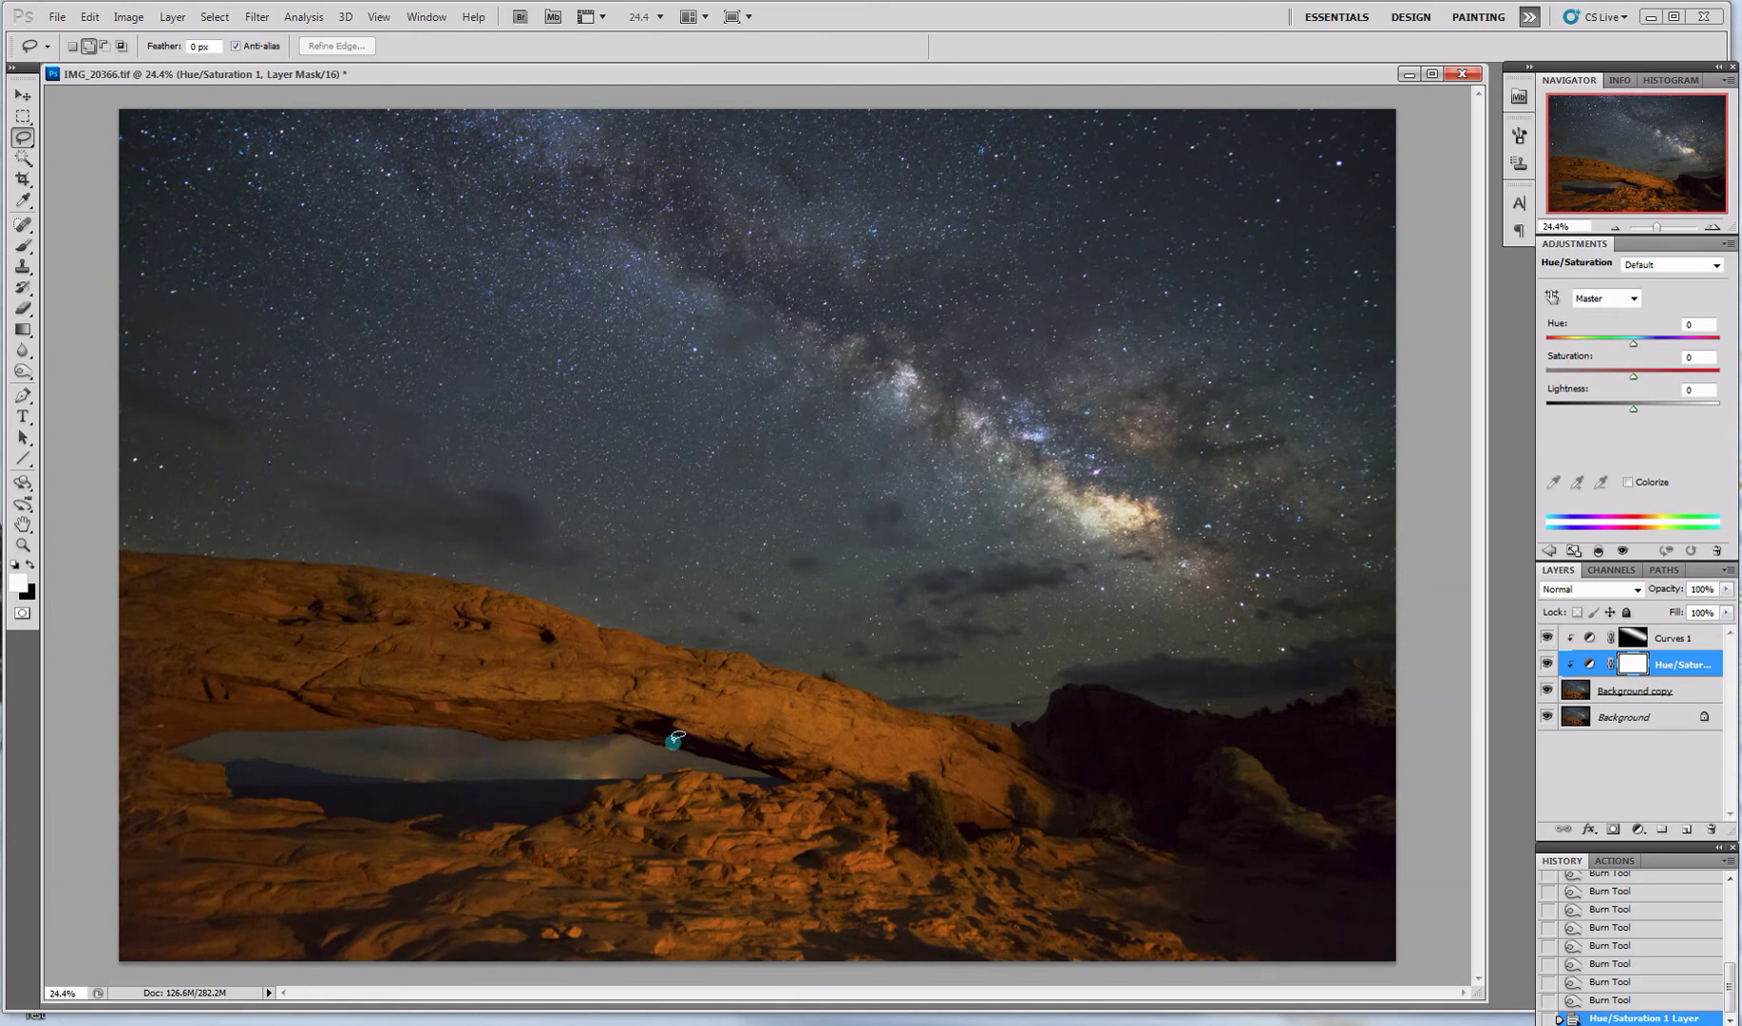
mouse_move(644, 734)
left_mouse_down()
mouse_move(372, 716)
mouse_move(275, 722)
mouse_move(181, 757)
mouse_move(383, 789)
mouse_move(660, 771)
mouse_move(770, 784)
mouse_move(663, 736)
left_mouse_up()
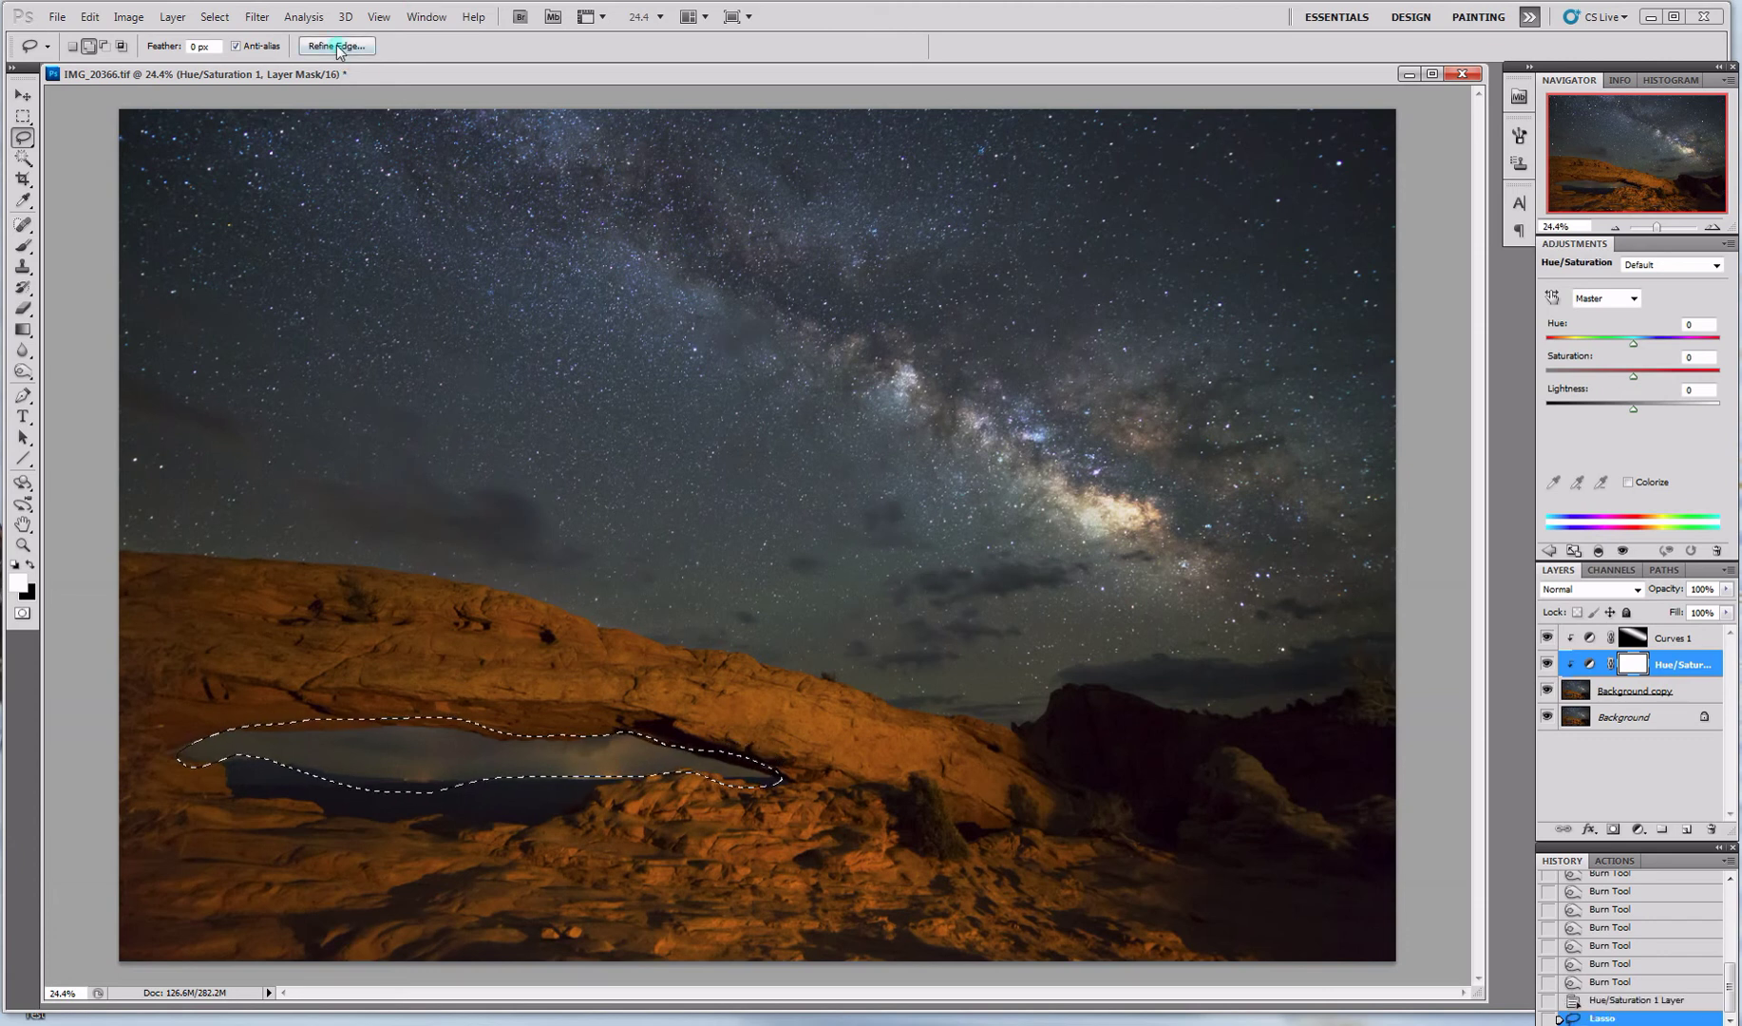
left_click(336, 46)
left_click(1102, 175)
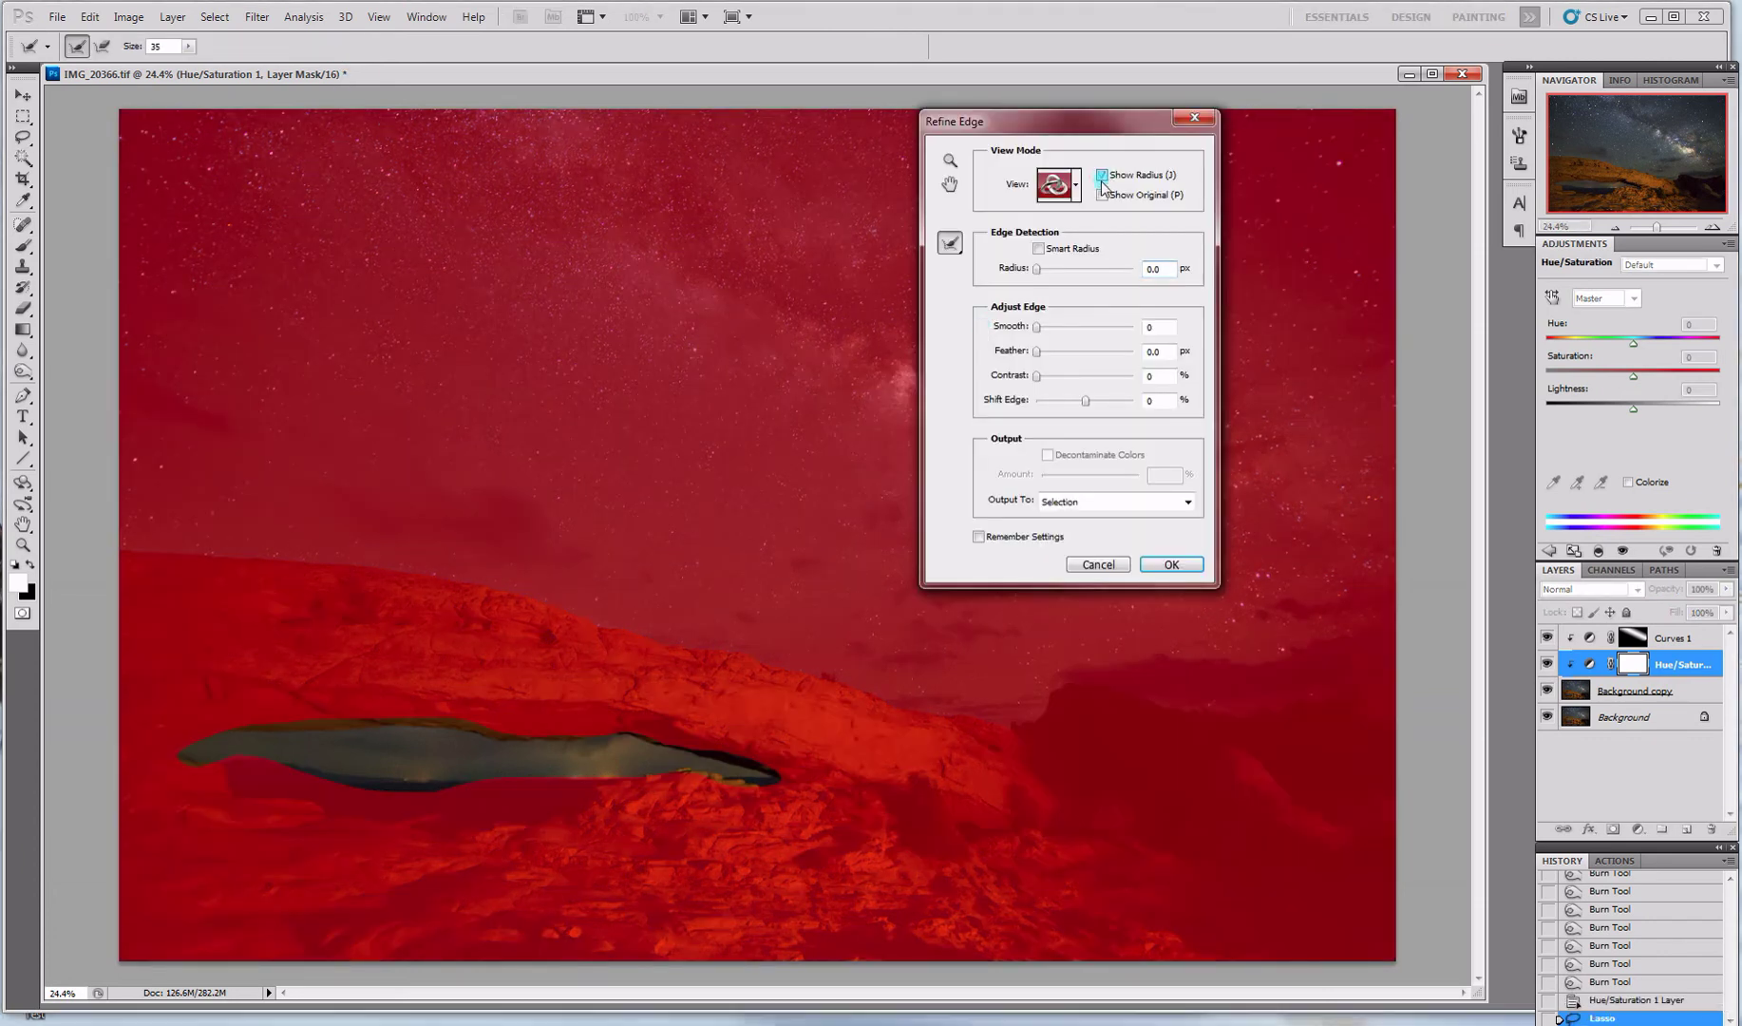
left_click_drag(1086, 269, 1102, 270)
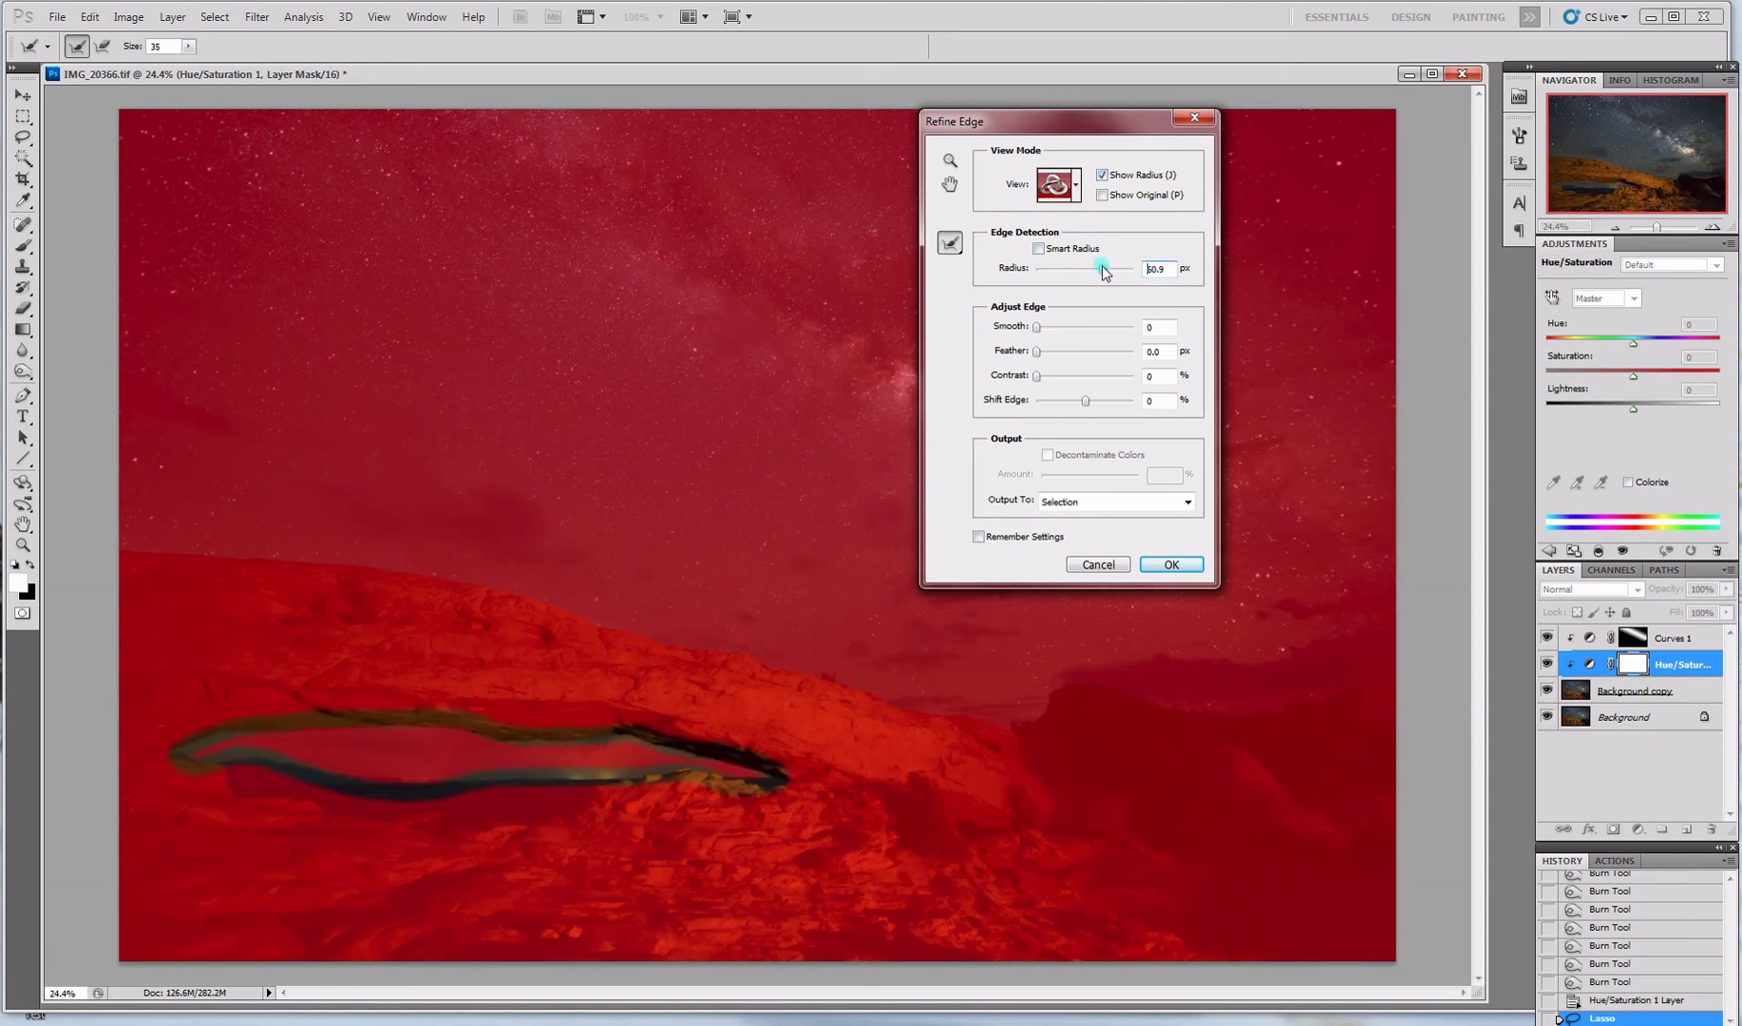
left_click(1177, 569)
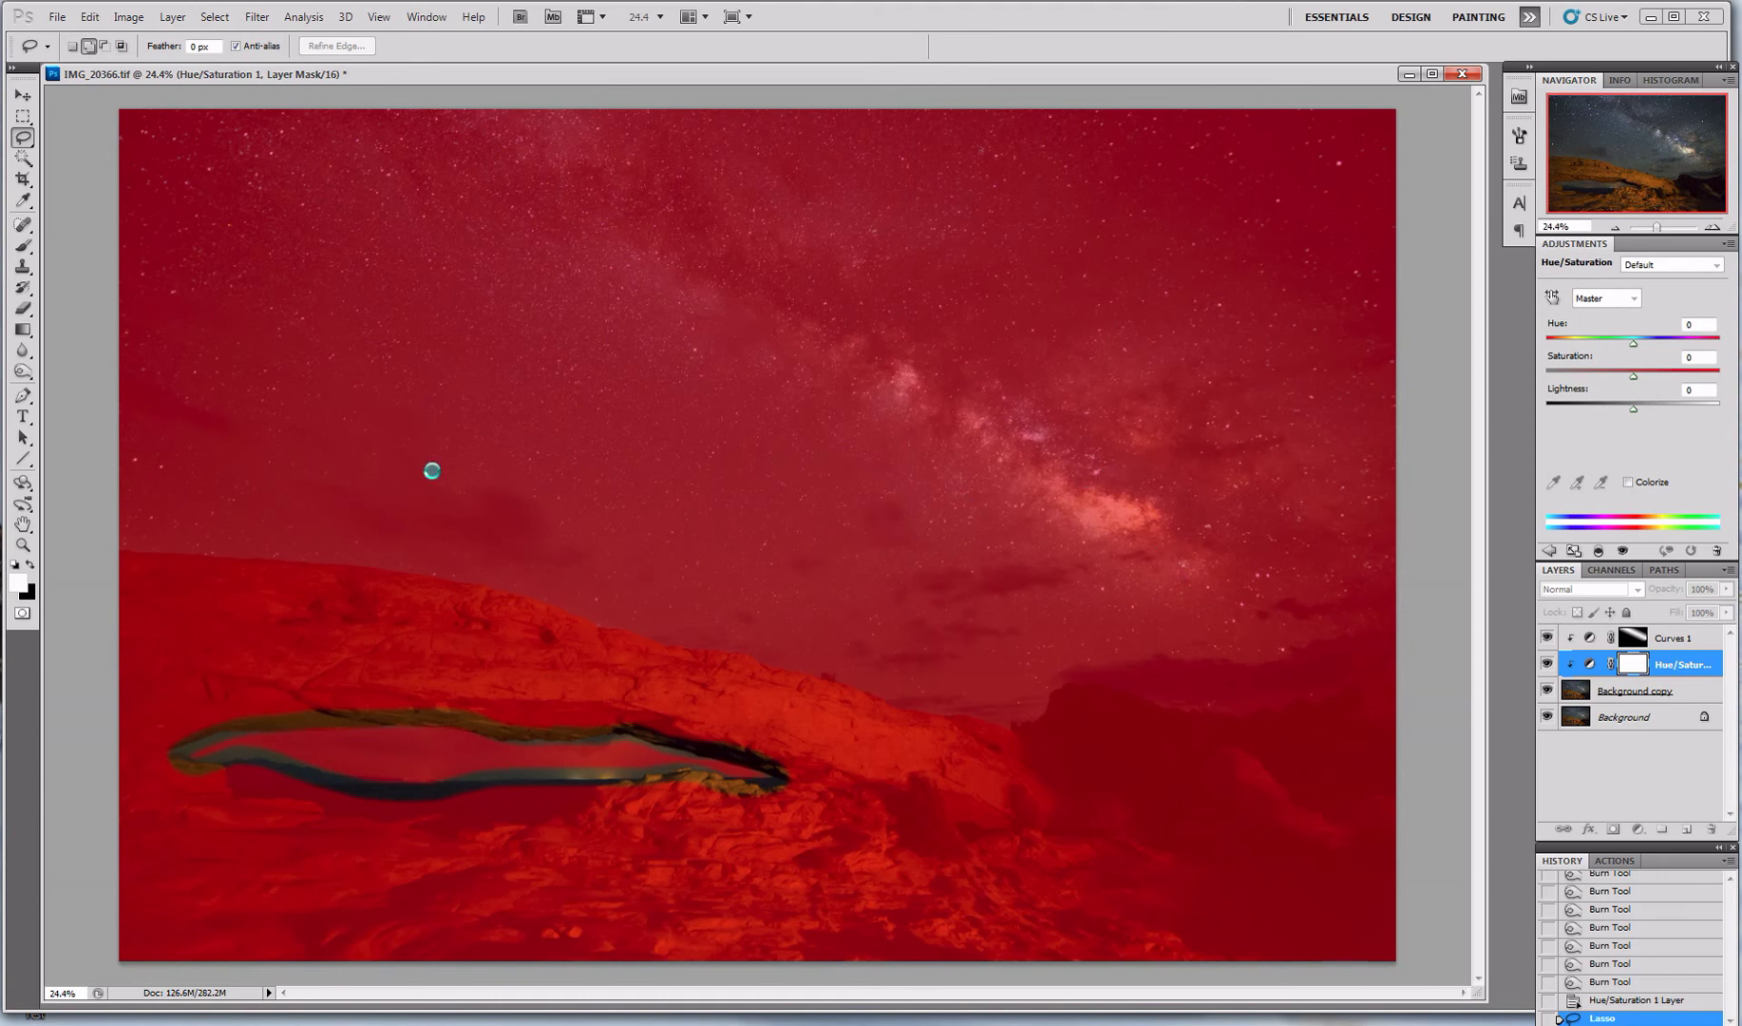
Step: Invert the selection, fill it with Black in Normal mode at 100% opacity on the Hue/Saturation mask, and deselect it
right_click(541, 629)
left_click(594, 660)
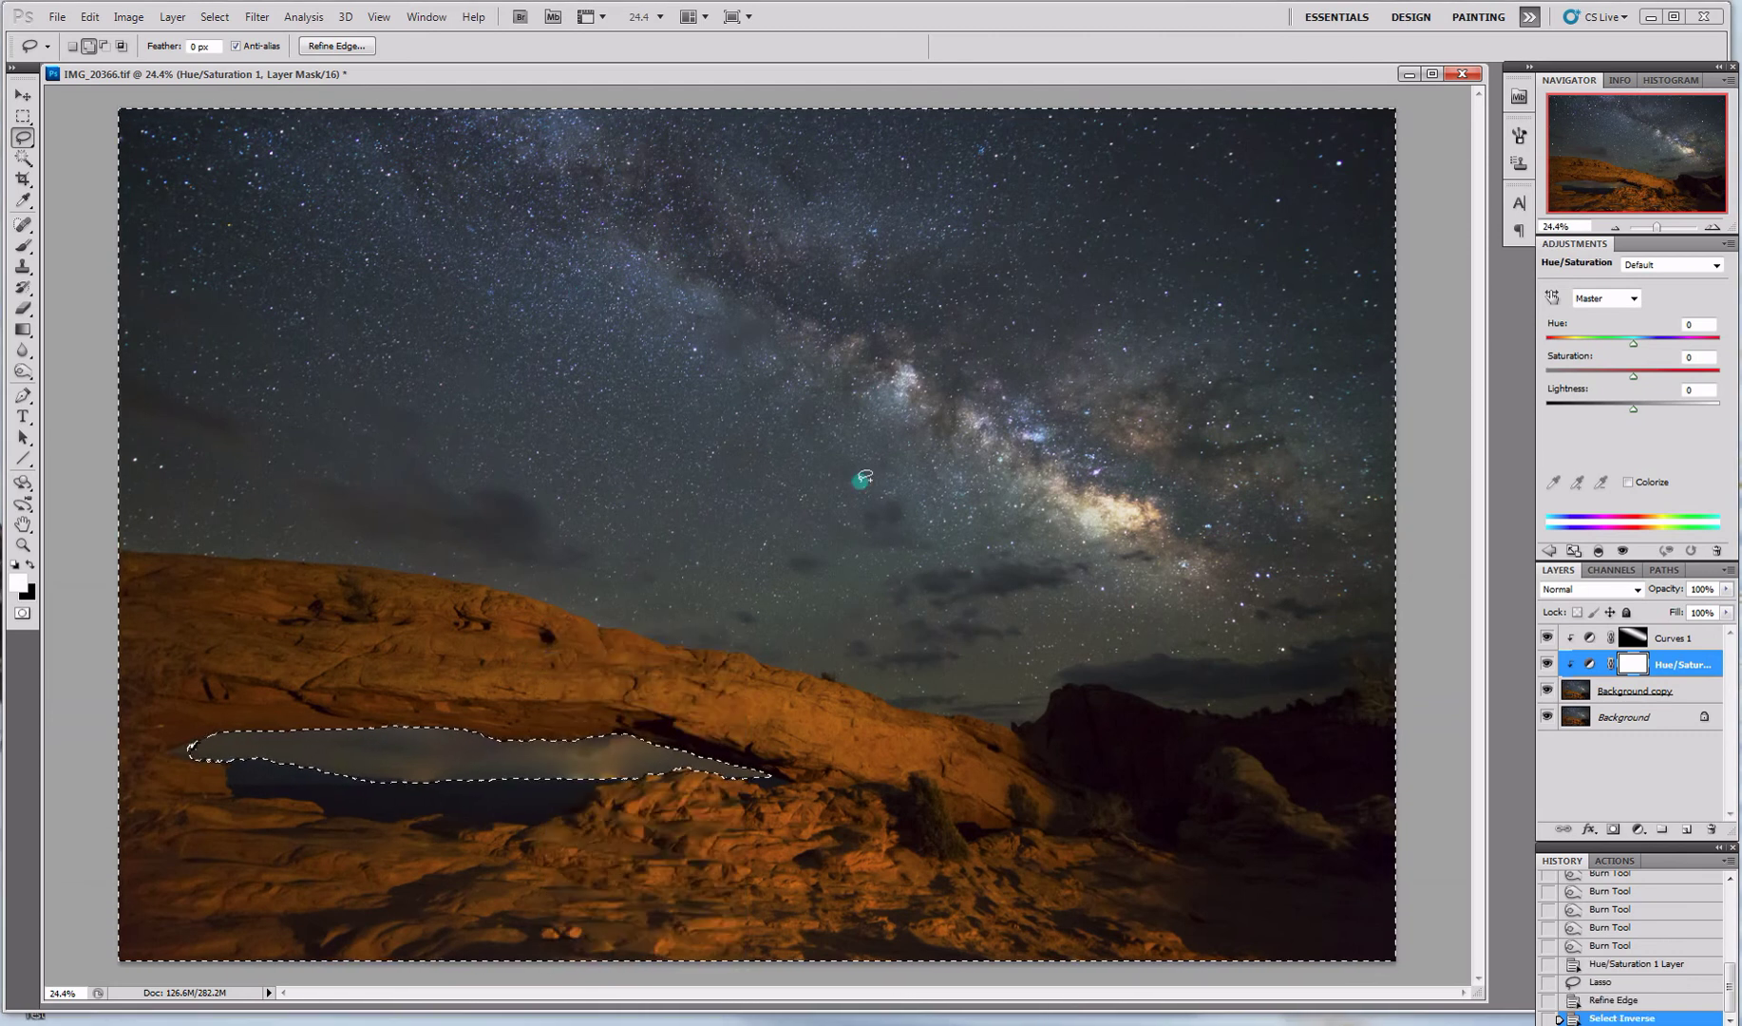
right_click(648, 412)
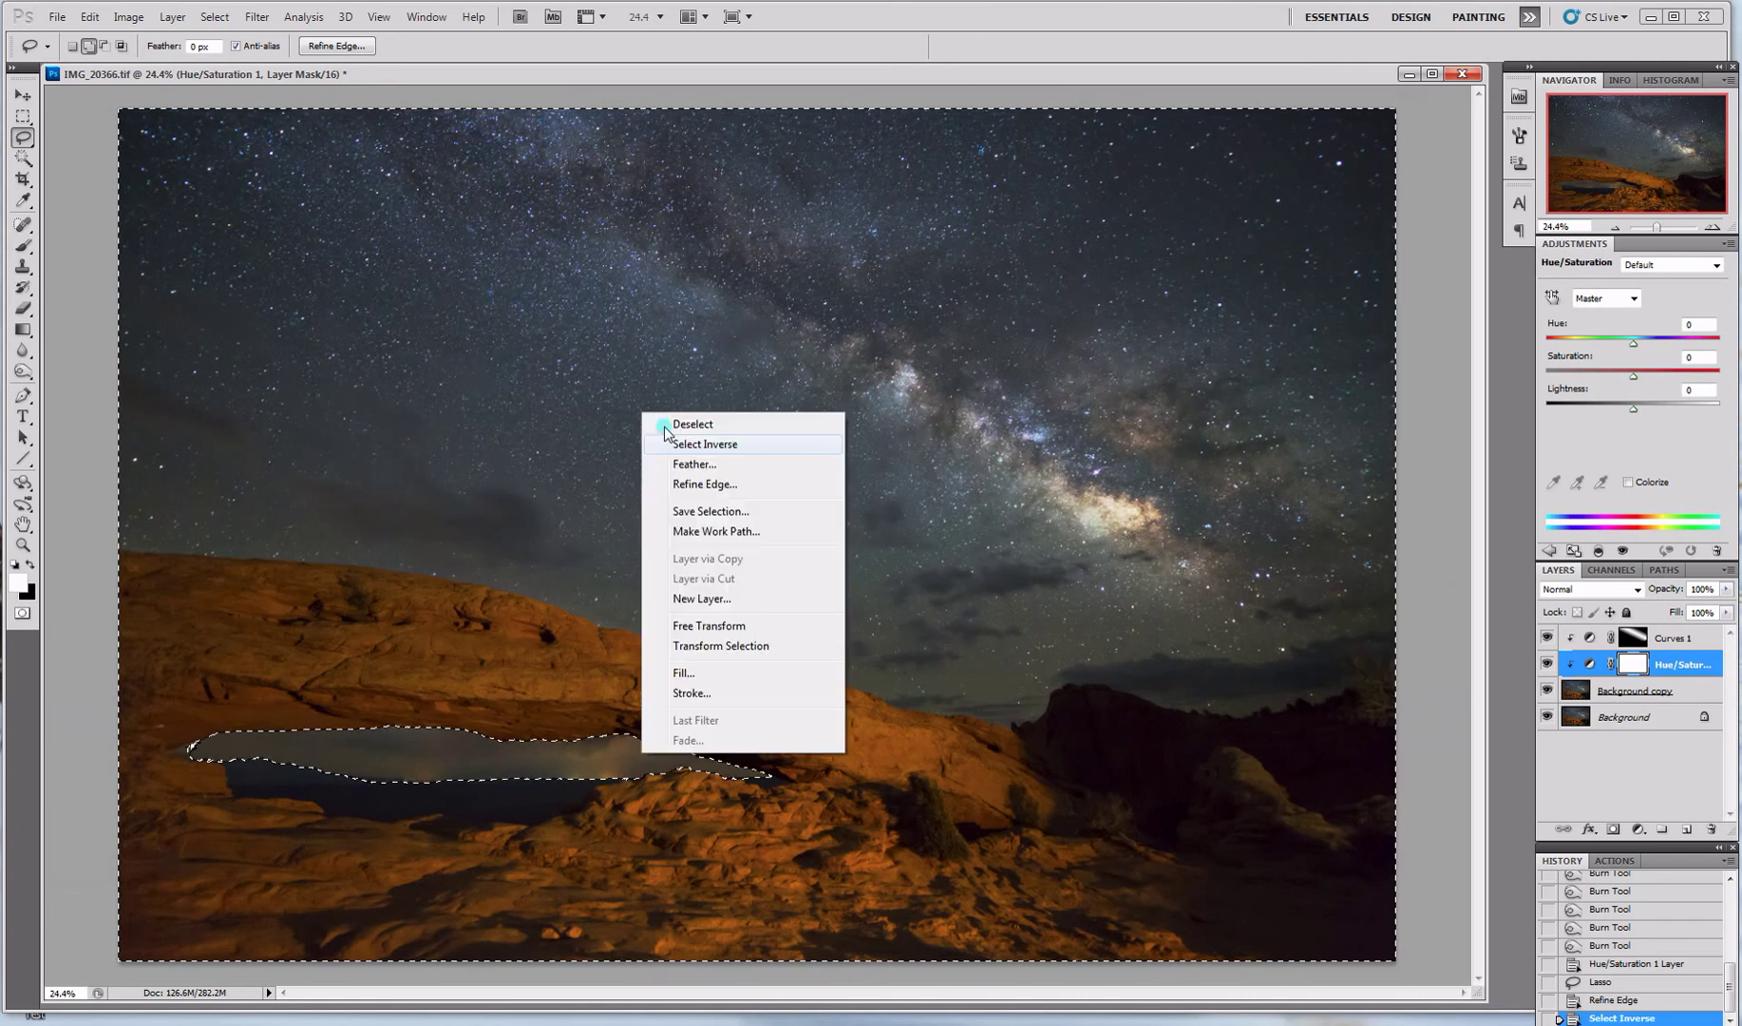
left_click(727, 672)
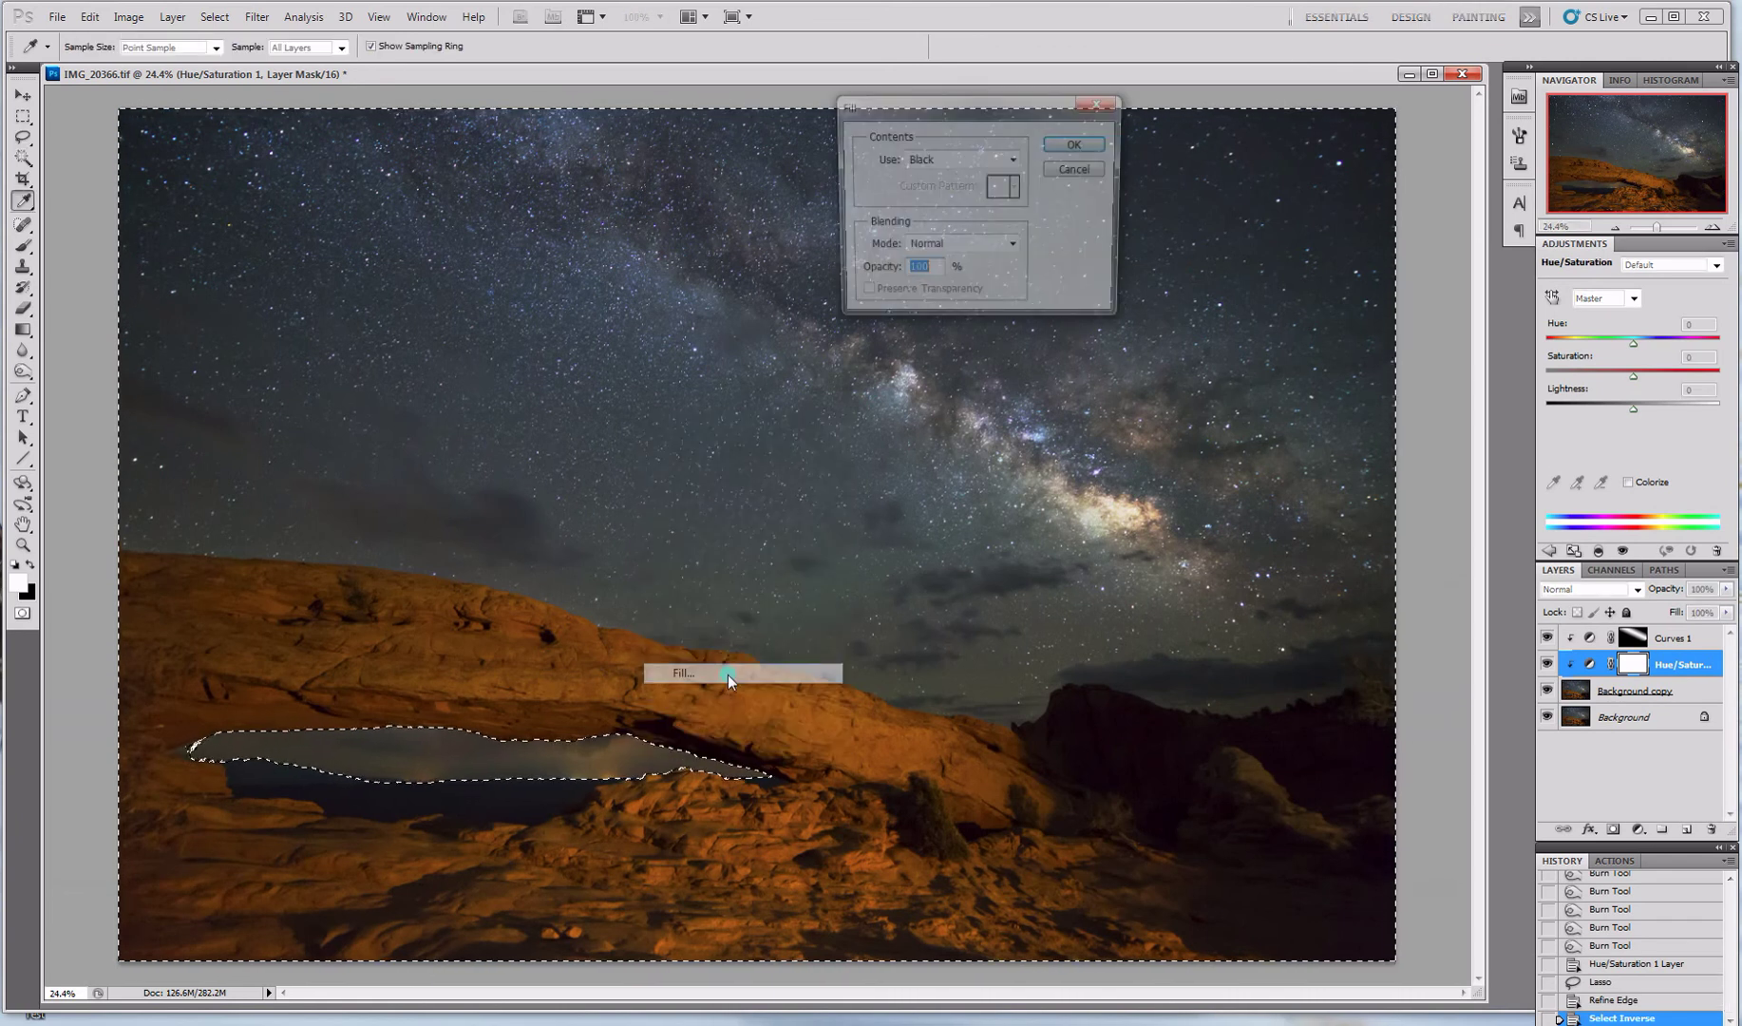
left_click(1078, 143)
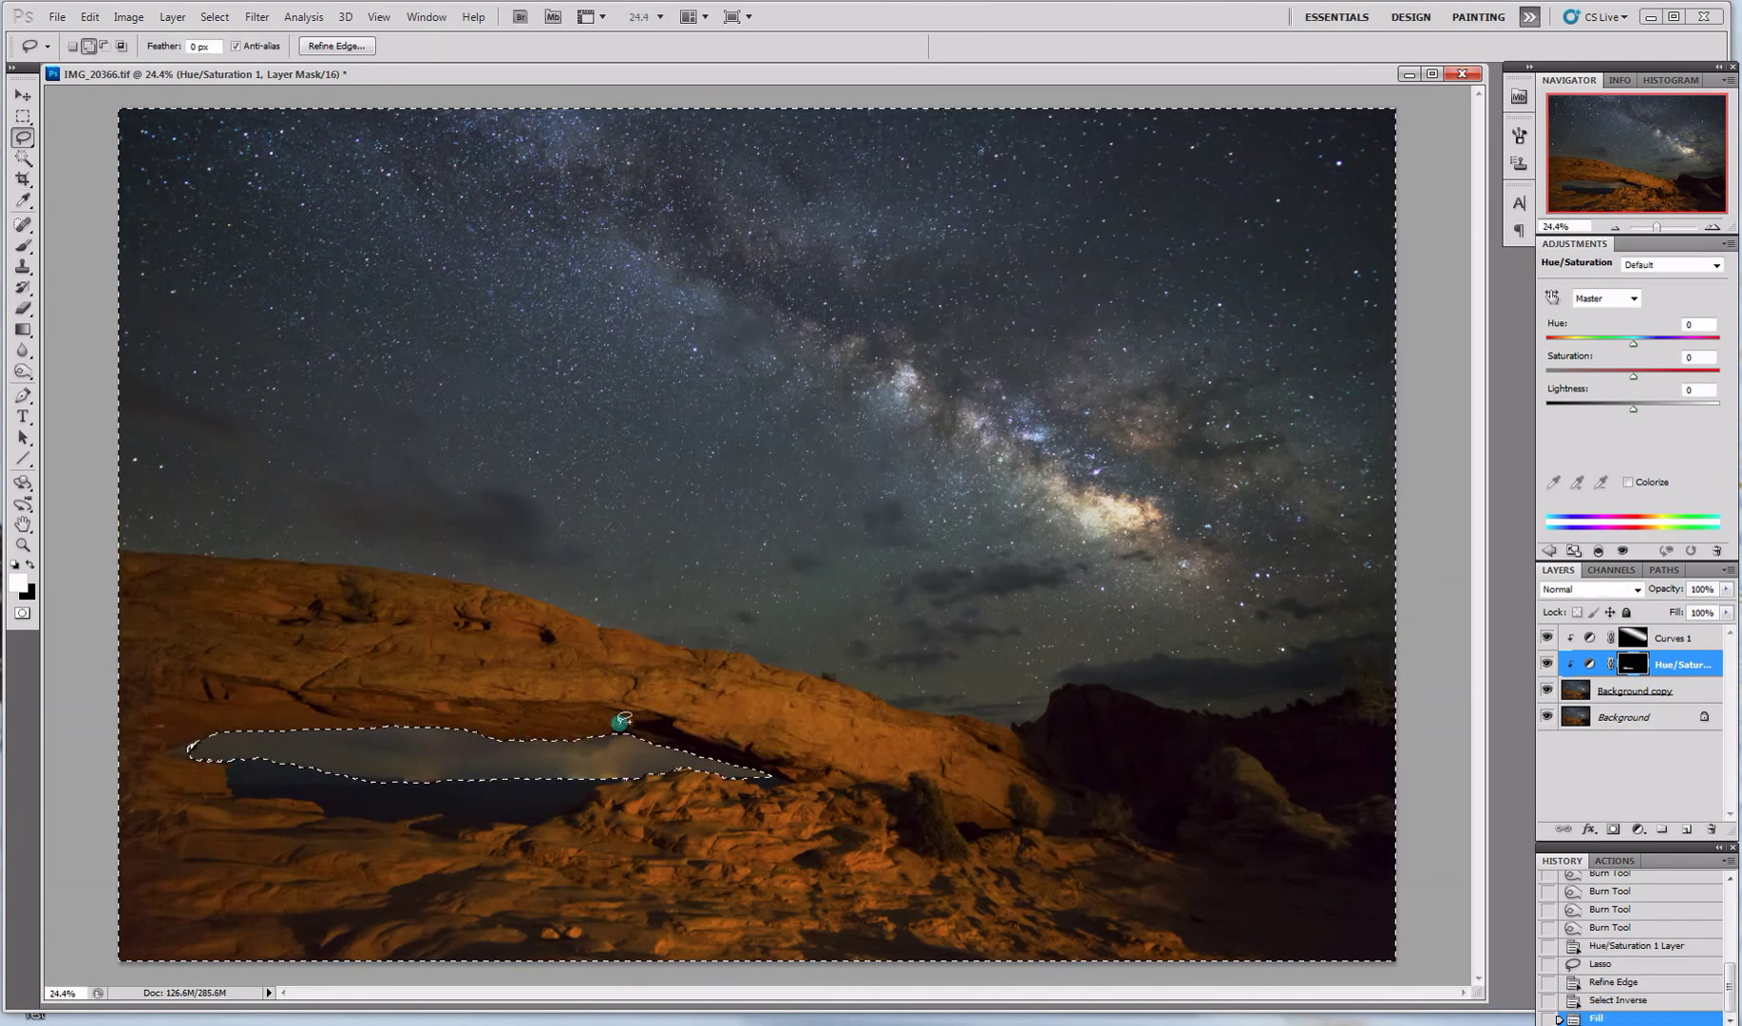
right_click(622, 383)
left_click(658, 395)
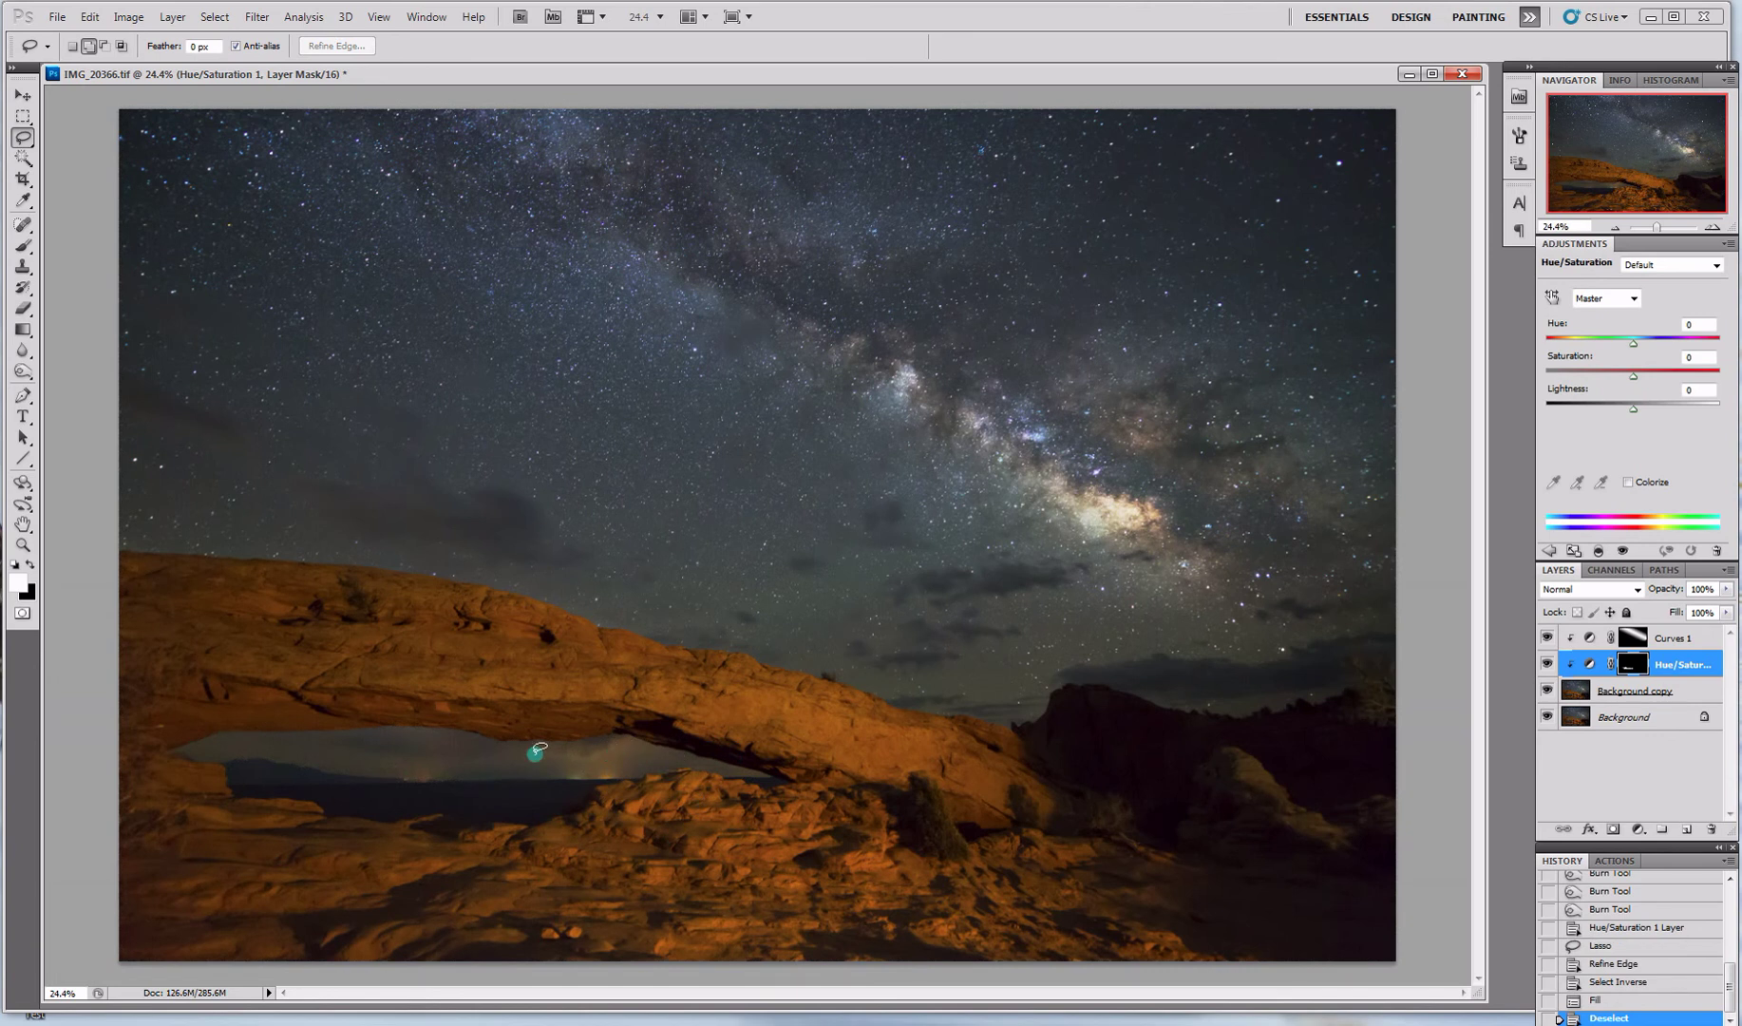
Step: Desaturate the glow under the arch by setting Reds saturation to -11 and Yellows saturation to -50
left_click(1629, 299)
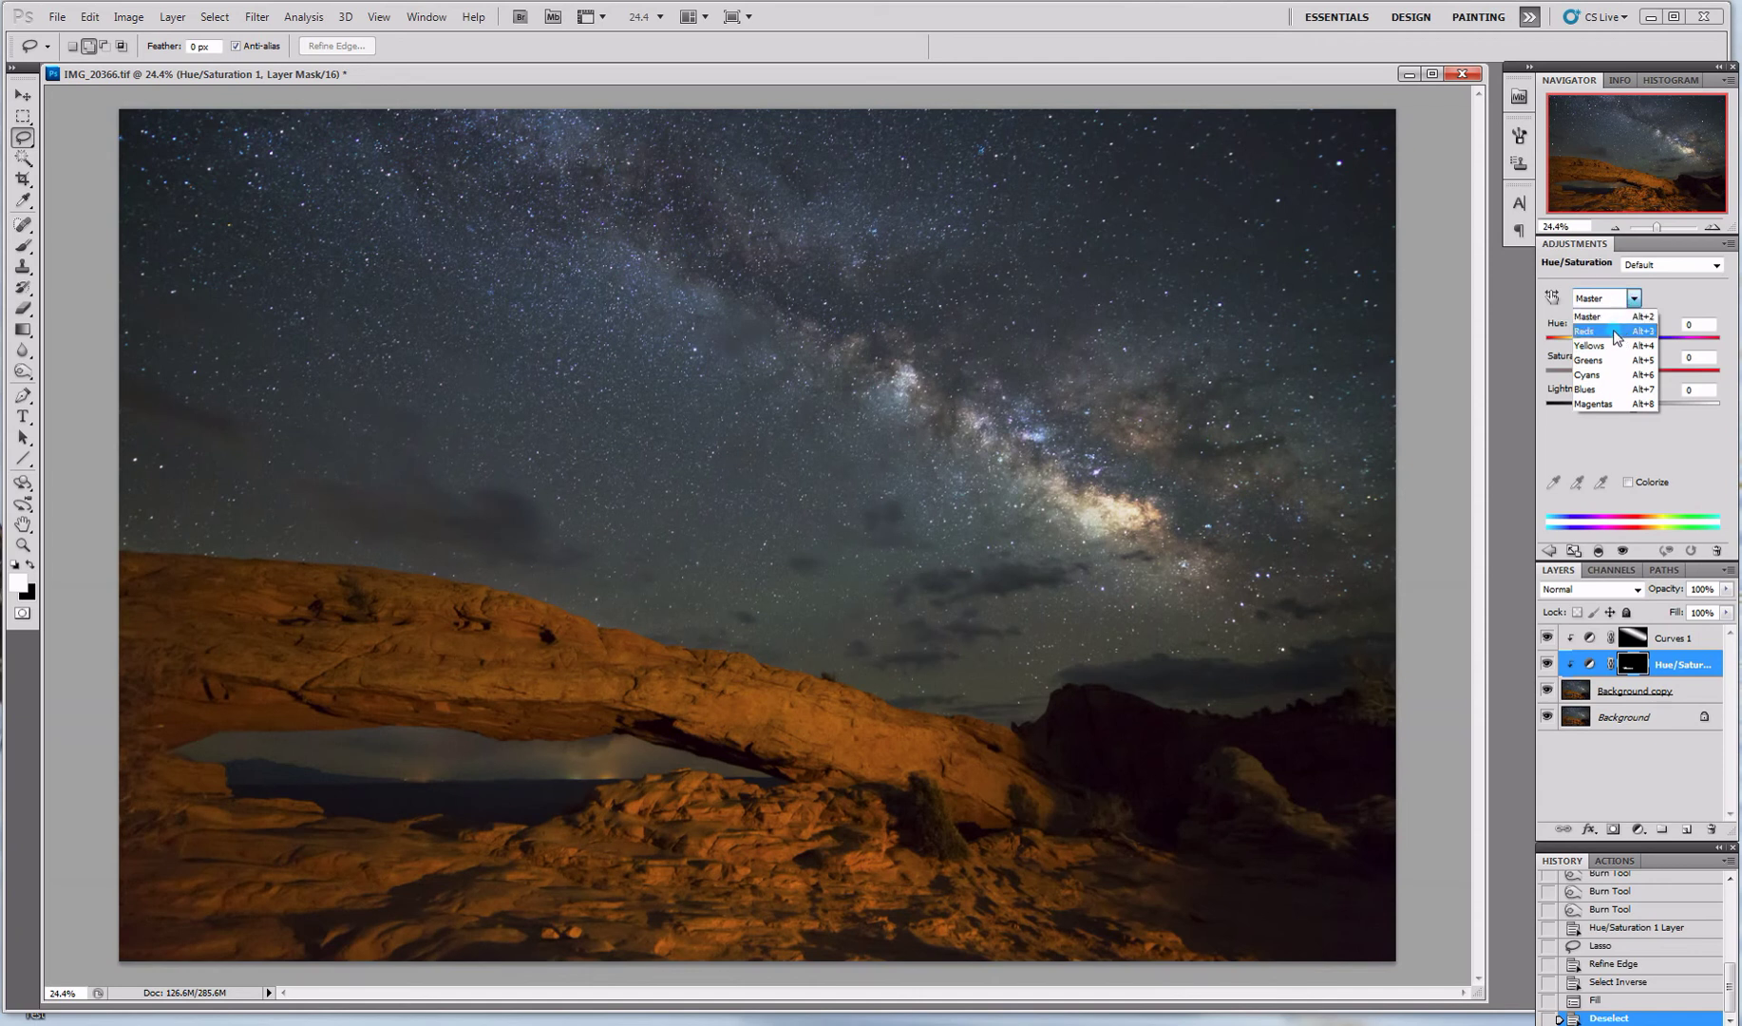
left_click(1615, 331)
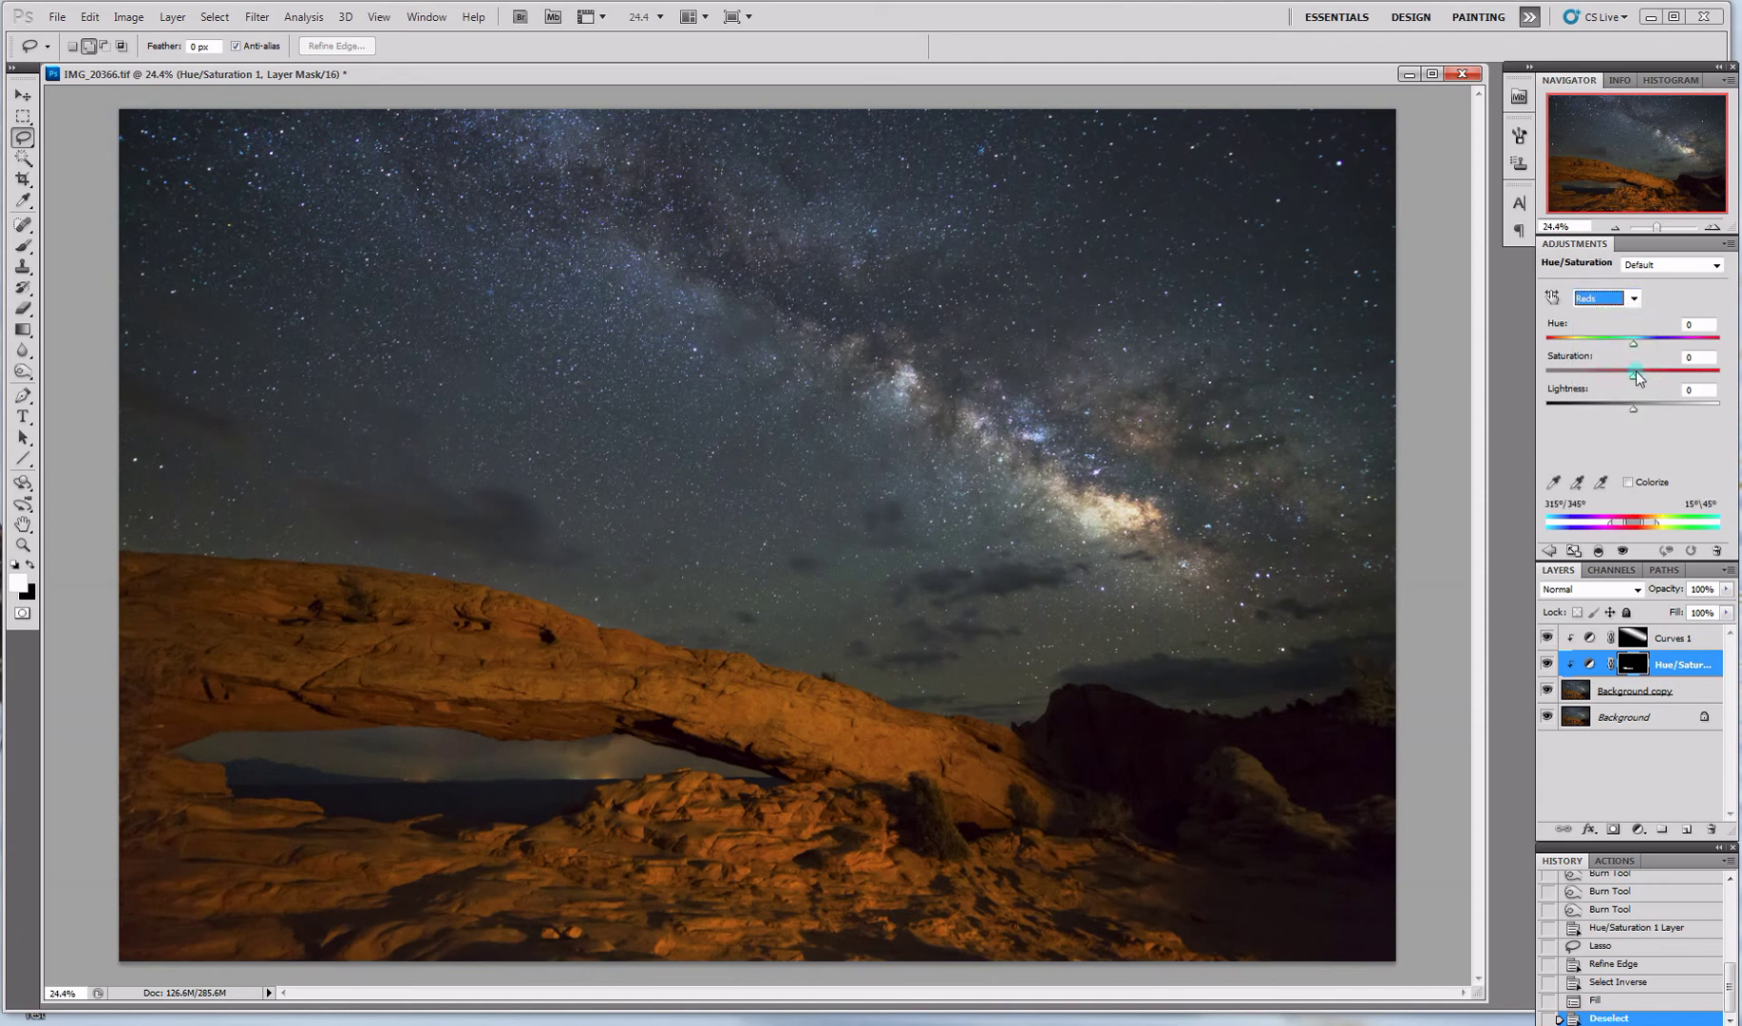
mouse_move(1634, 374)
left_mouse_down()
mouse_move(1585, 372)
mouse_move(1713, 381)
mouse_move(1573, 380)
mouse_move(1623, 381)
left_mouse_up()
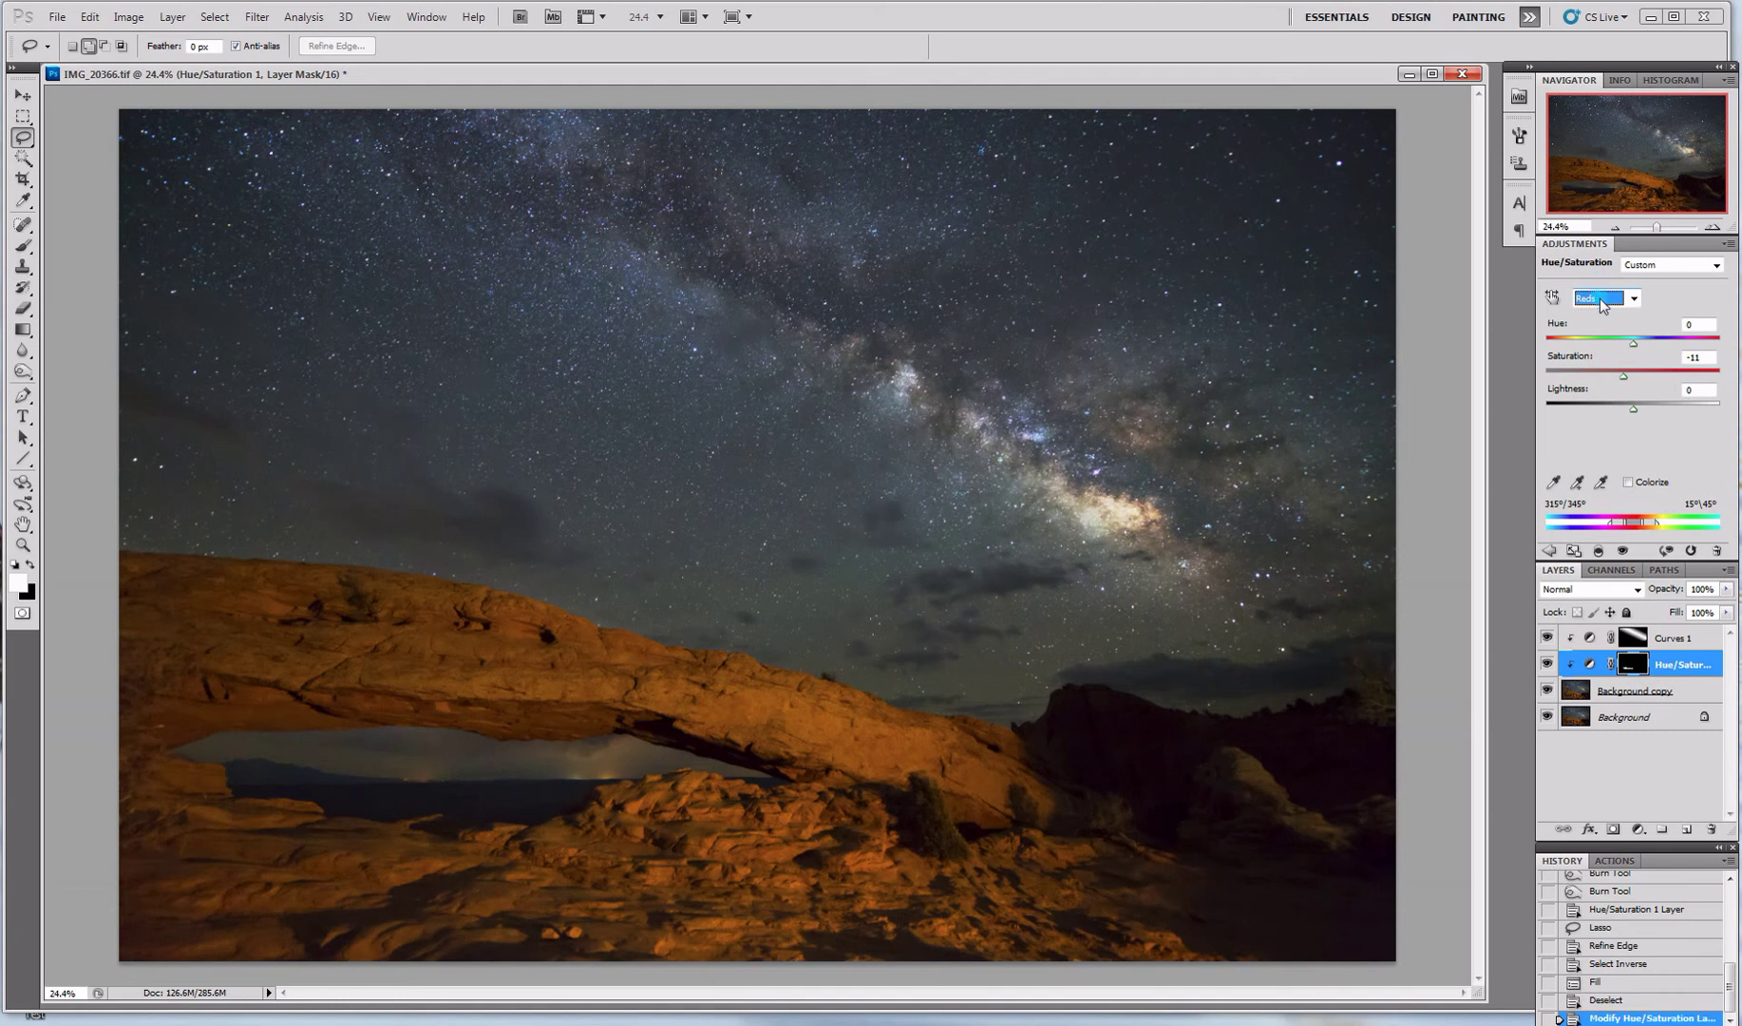
left_click(1603, 300)
left_click(1606, 345)
left_click_drag(1634, 377, 1679, 380)
mouse_move(1606, 375)
left_mouse_down()
mouse_move(1584, 373)
mouse_move(1599, 377)
left_mouse_up()
left_click_drag(1599, 377, 1590, 376)
left_click(1680, 670)
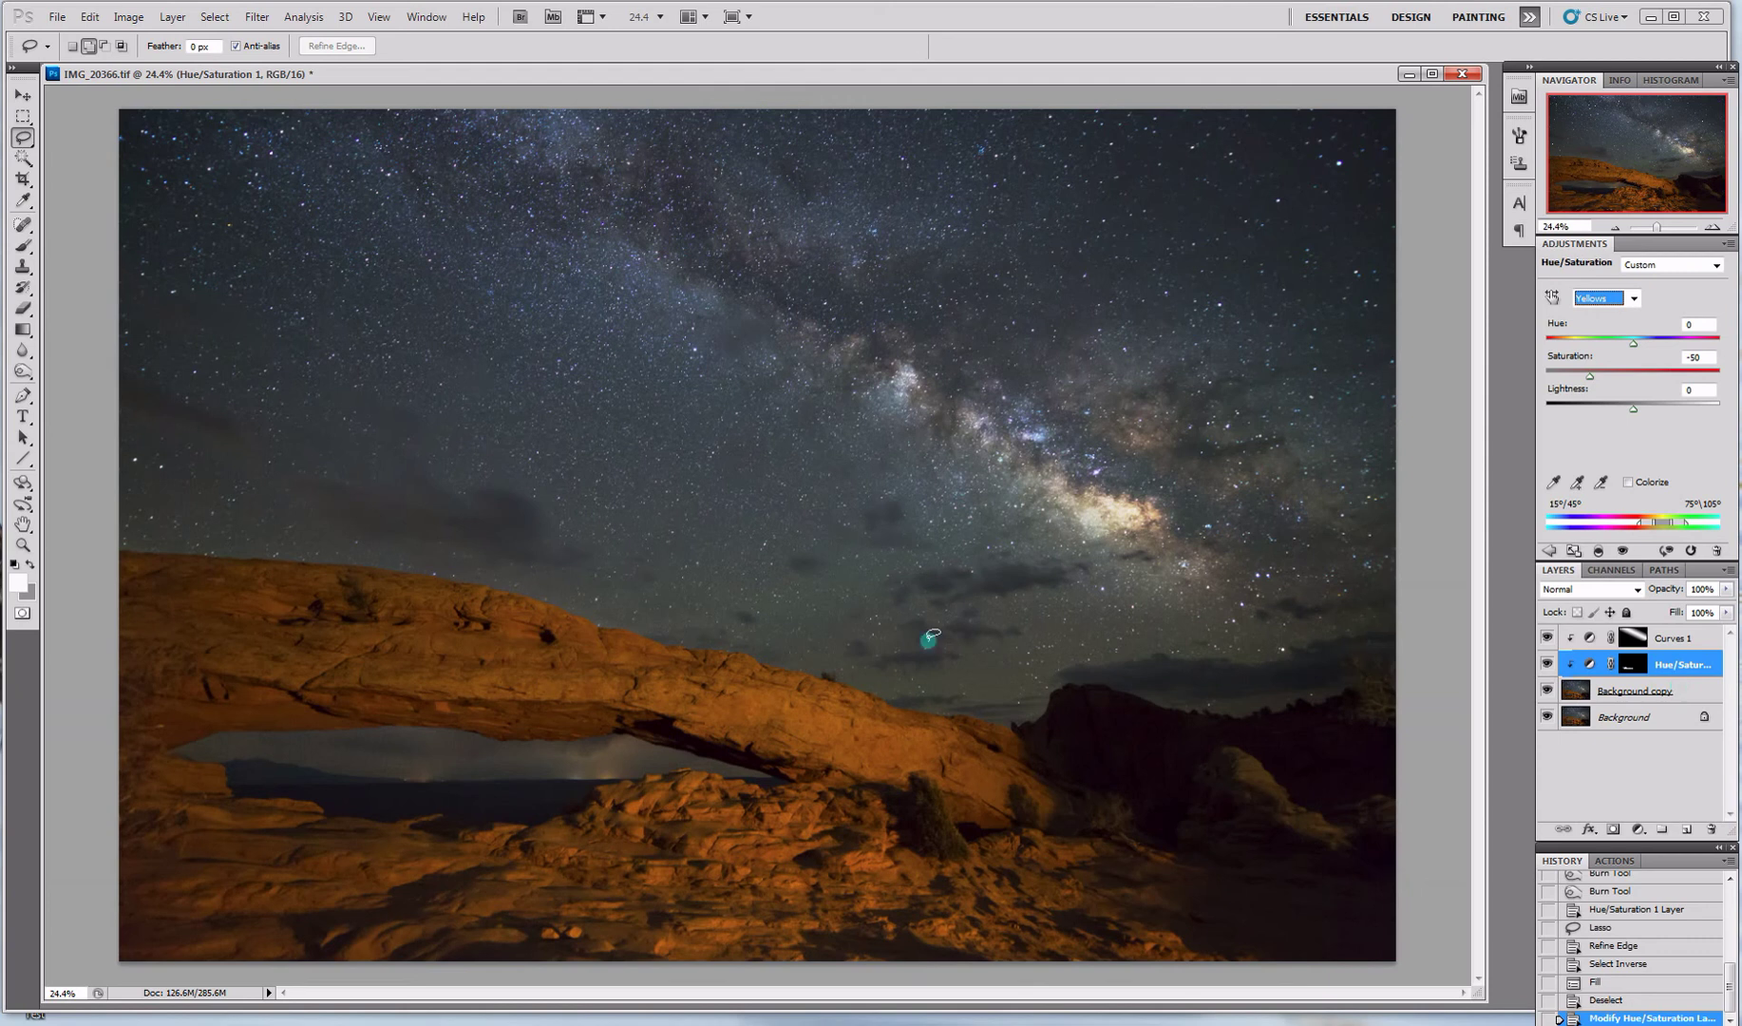
Step: Add a Levels adjustment layer directly above the Background copy layer
left_click(1657, 692)
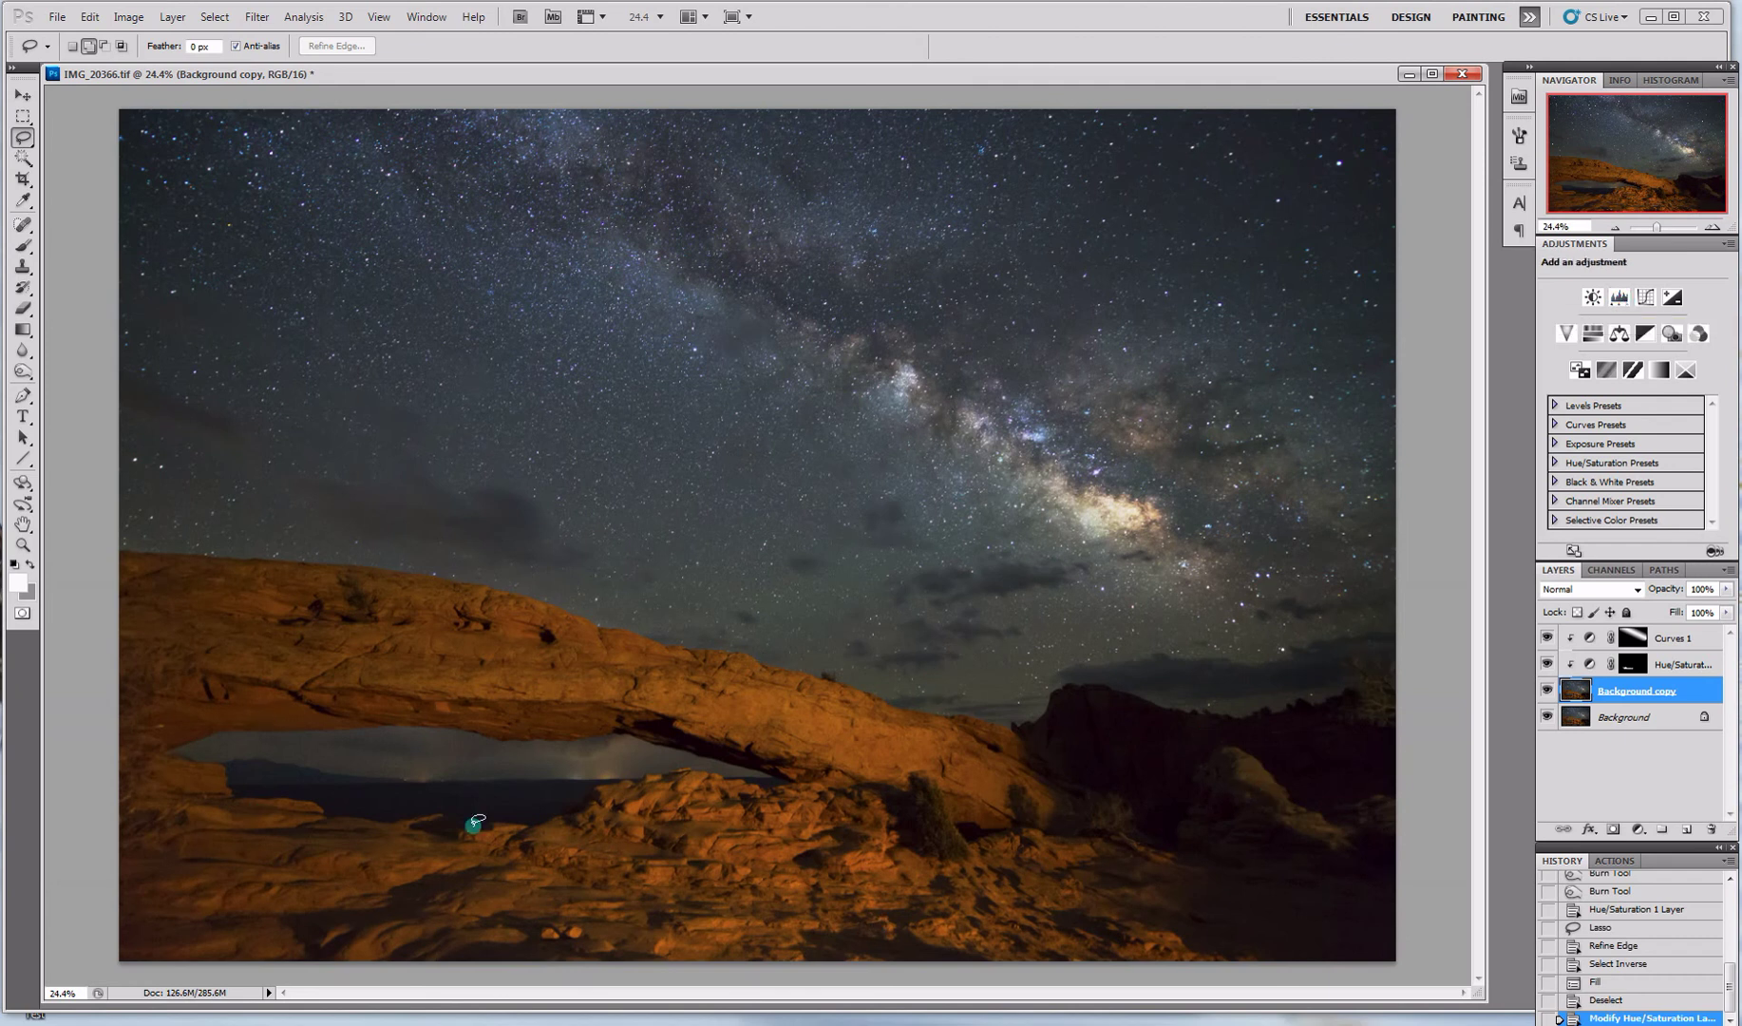
left_click(1620, 301)
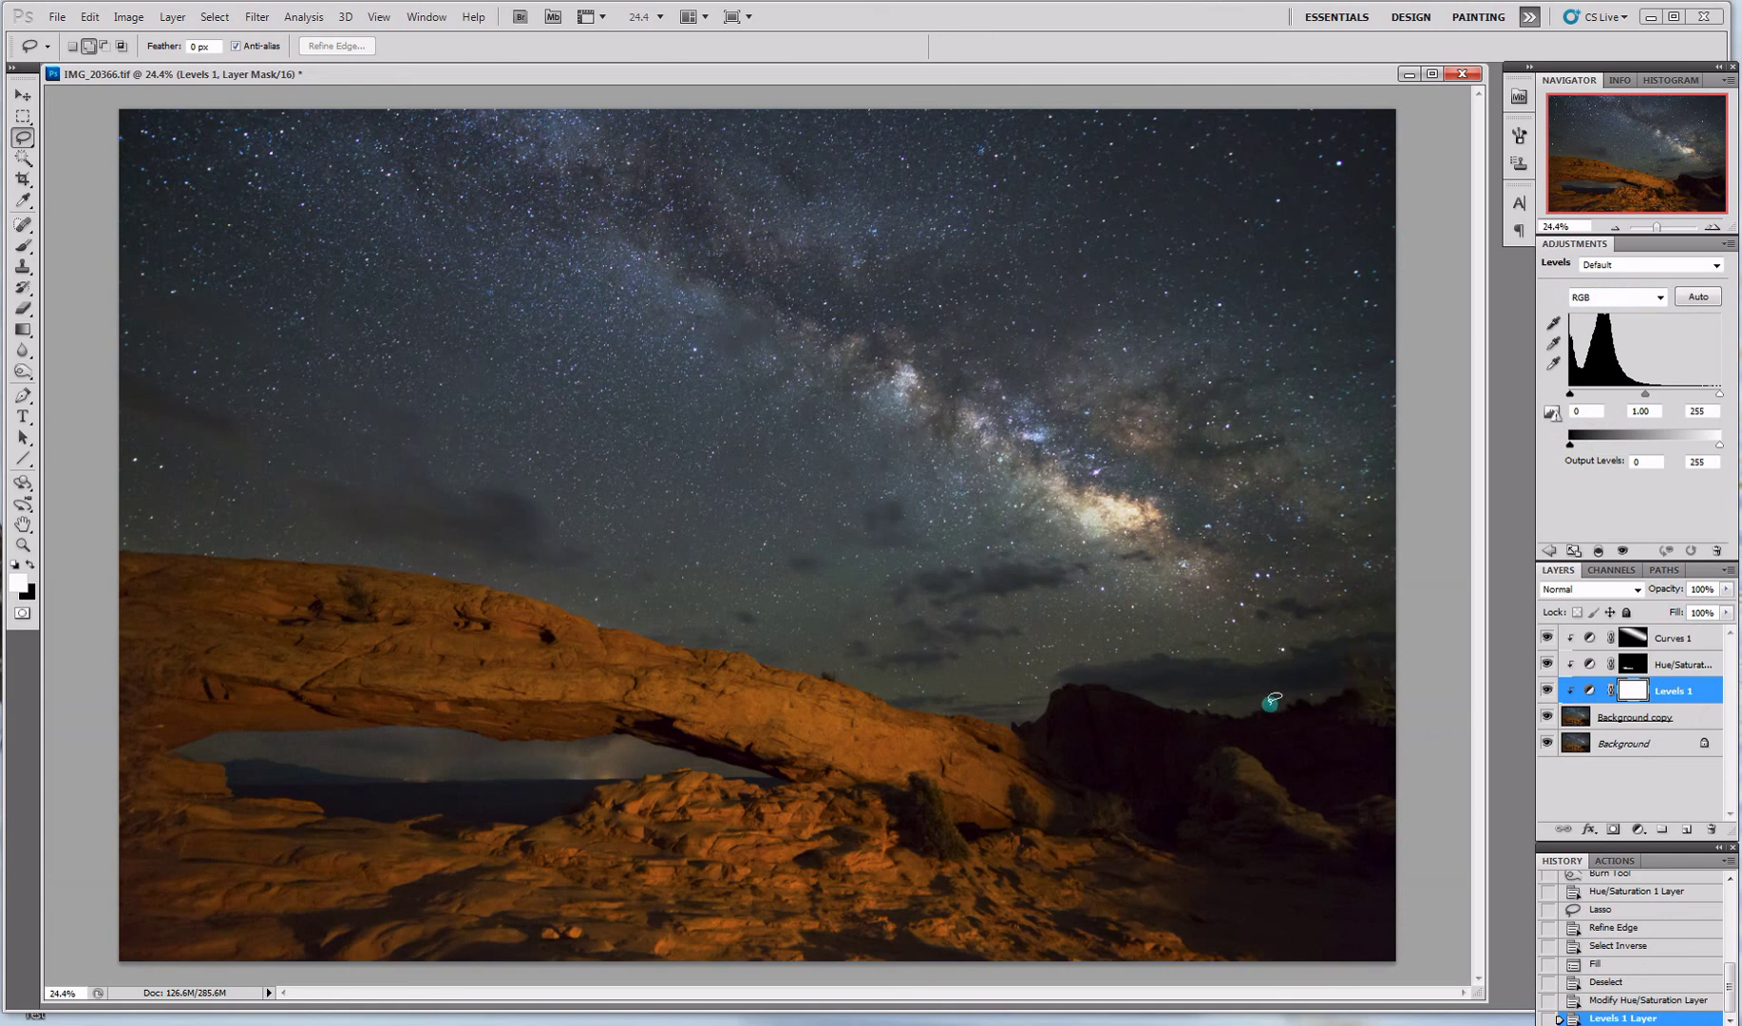
Step: Lasso the rock foreground along the horizon and image edges, then subtract the sky opening under the arch from the selection
mouse_move(1353, 688)
left_mouse_down()
mouse_move(1217, 706)
mouse_move(1095, 681)
mouse_move(1001, 721)
mouse_move(641, 642)
mouse_move(471, 577)
mouse_move(113, 554)
mouse_move(92, 888)
left_mouse_up()
mouse_move(119, 969)
left_mouse_down()
mouse_move(1435, 974)
mouse_move(1491, 884)
mouse_move(1451, 739)
left_mouse_up()
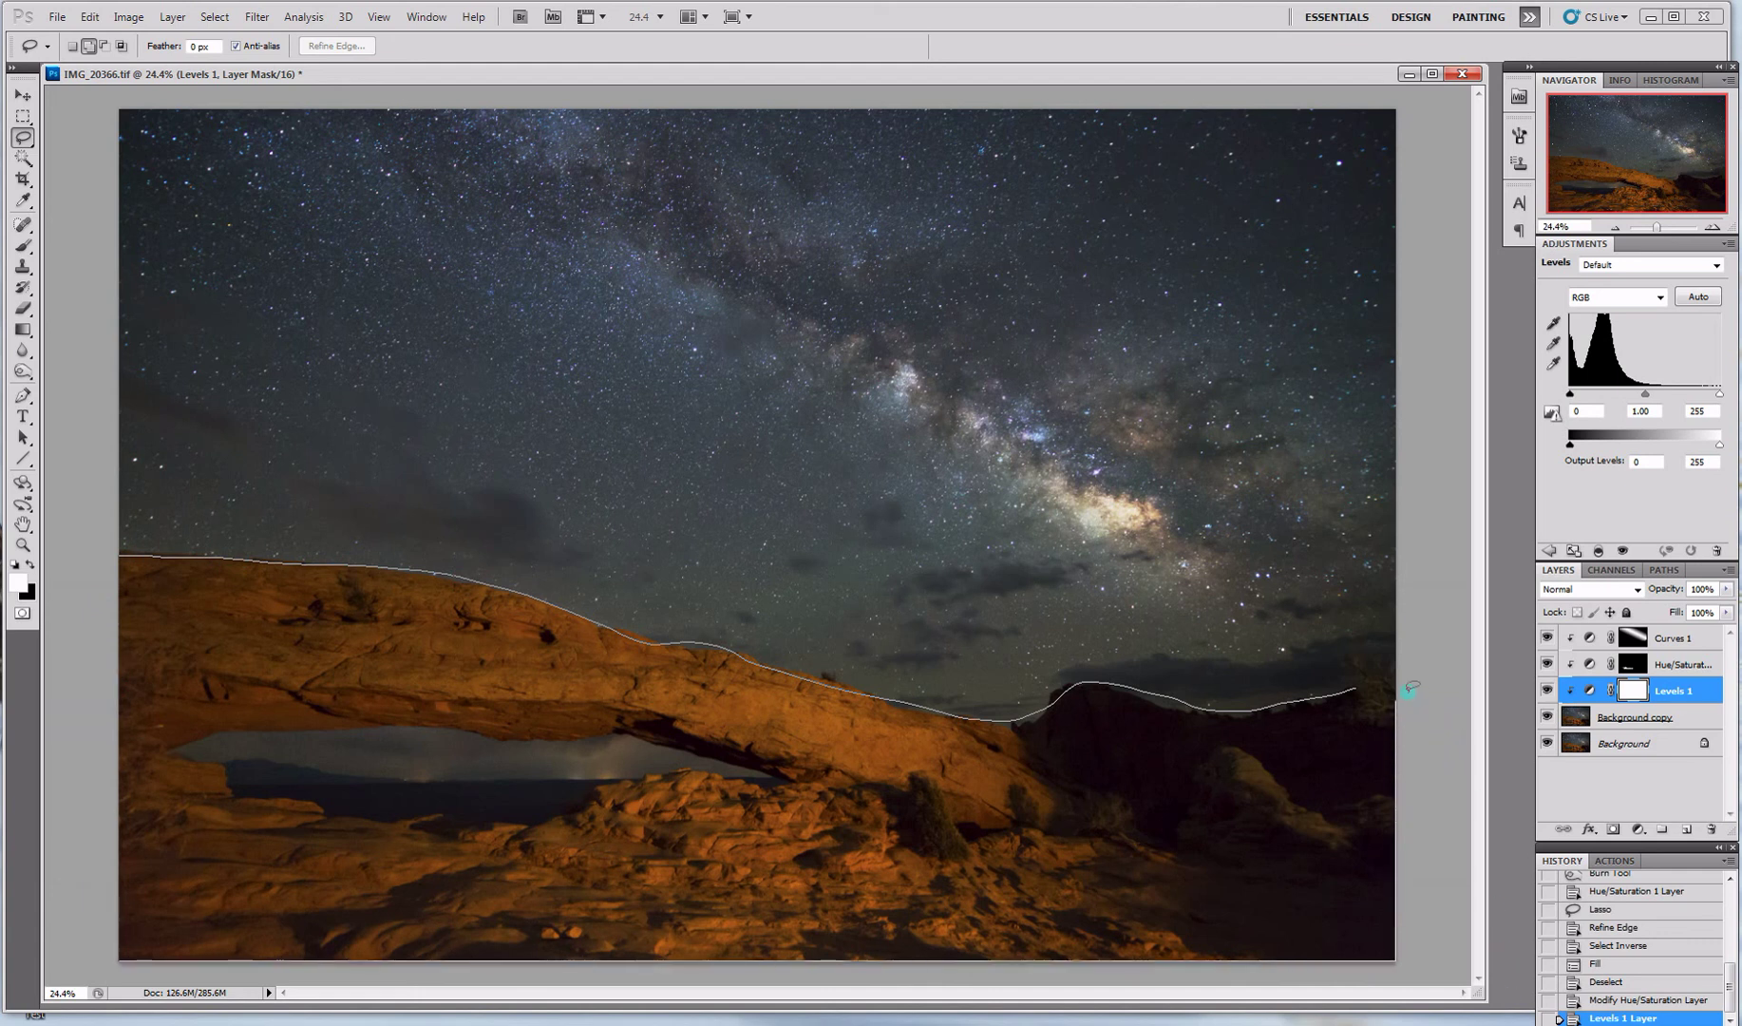
left_click_drag(1392, 679, 1359, 683)
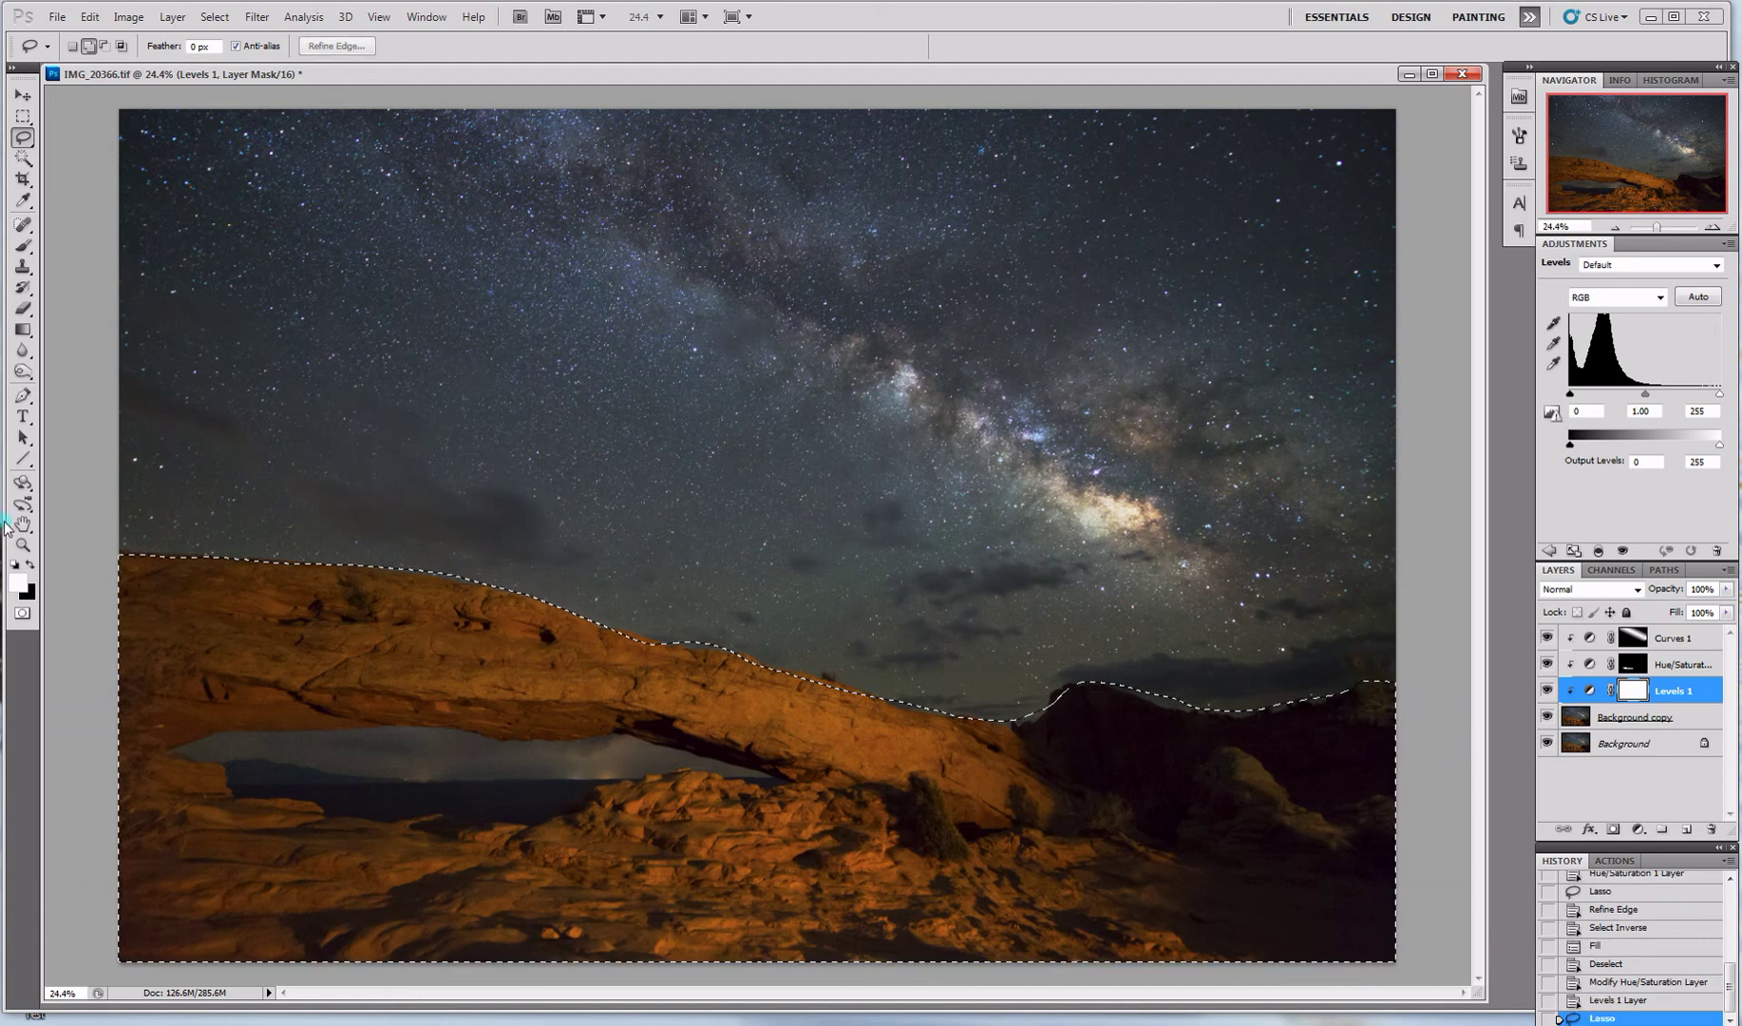
left_click(105, 46)
mouse_move(409, 725)
left_mouse_down()
mouse_move(176, 739)
mouse_move(392, 781)
mouse_move(771, 777)
mouse_move(590, 721)
mouse_move(175, 744)
left_mouse_up()
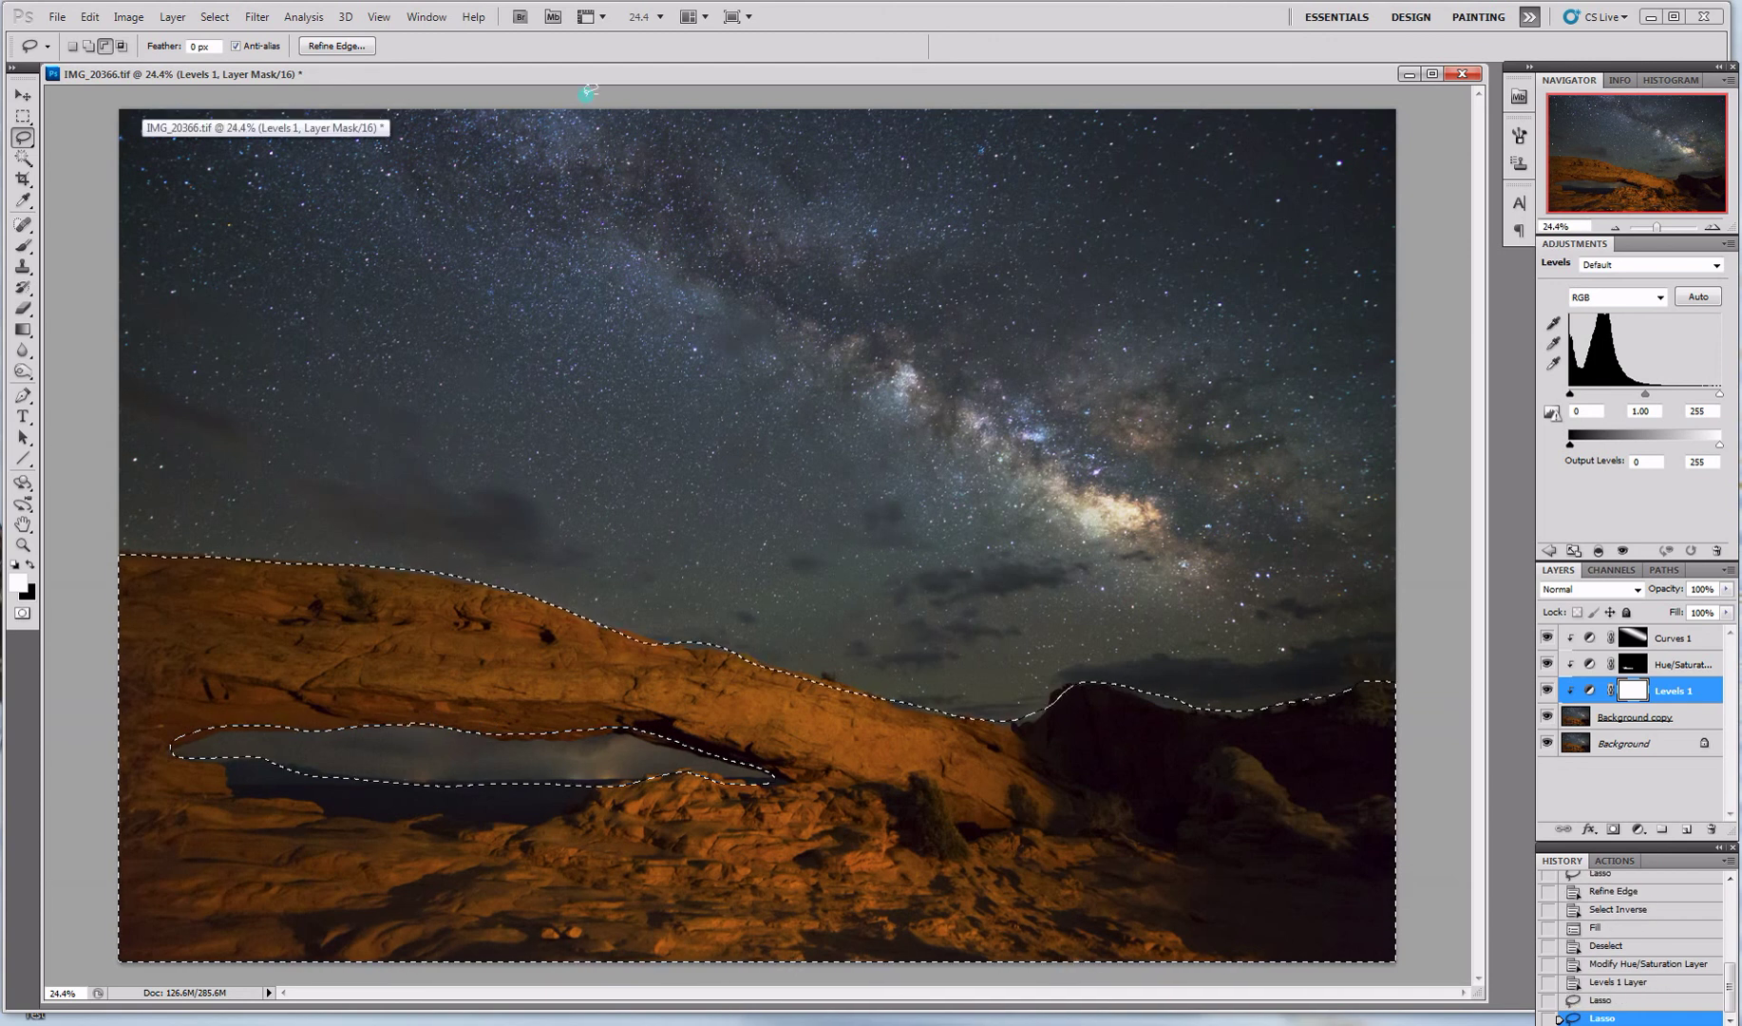
Step: Refine the foreground selection's edge with Show Radius on and a larger edge detection radius, outputting to a selection
left_click(336, 45)
left_click(1101, 175)
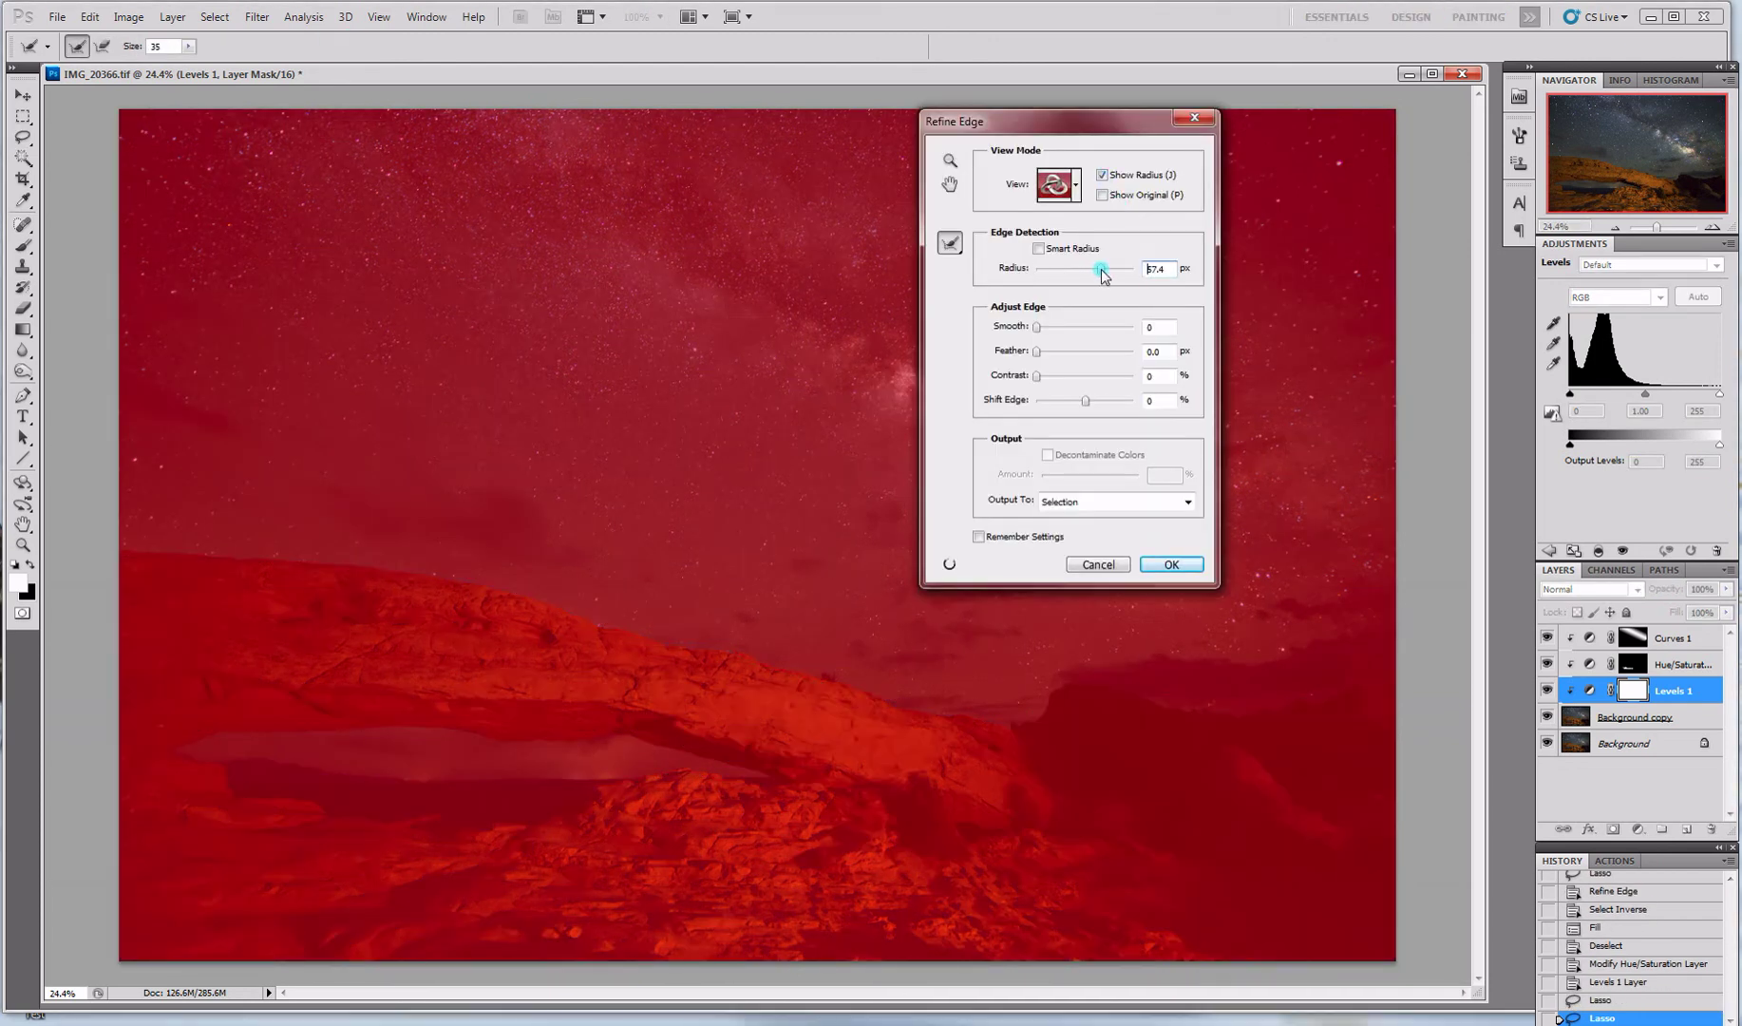
left_click_drag(1102, 276, 1107, 271)
left_click(1169, 564)
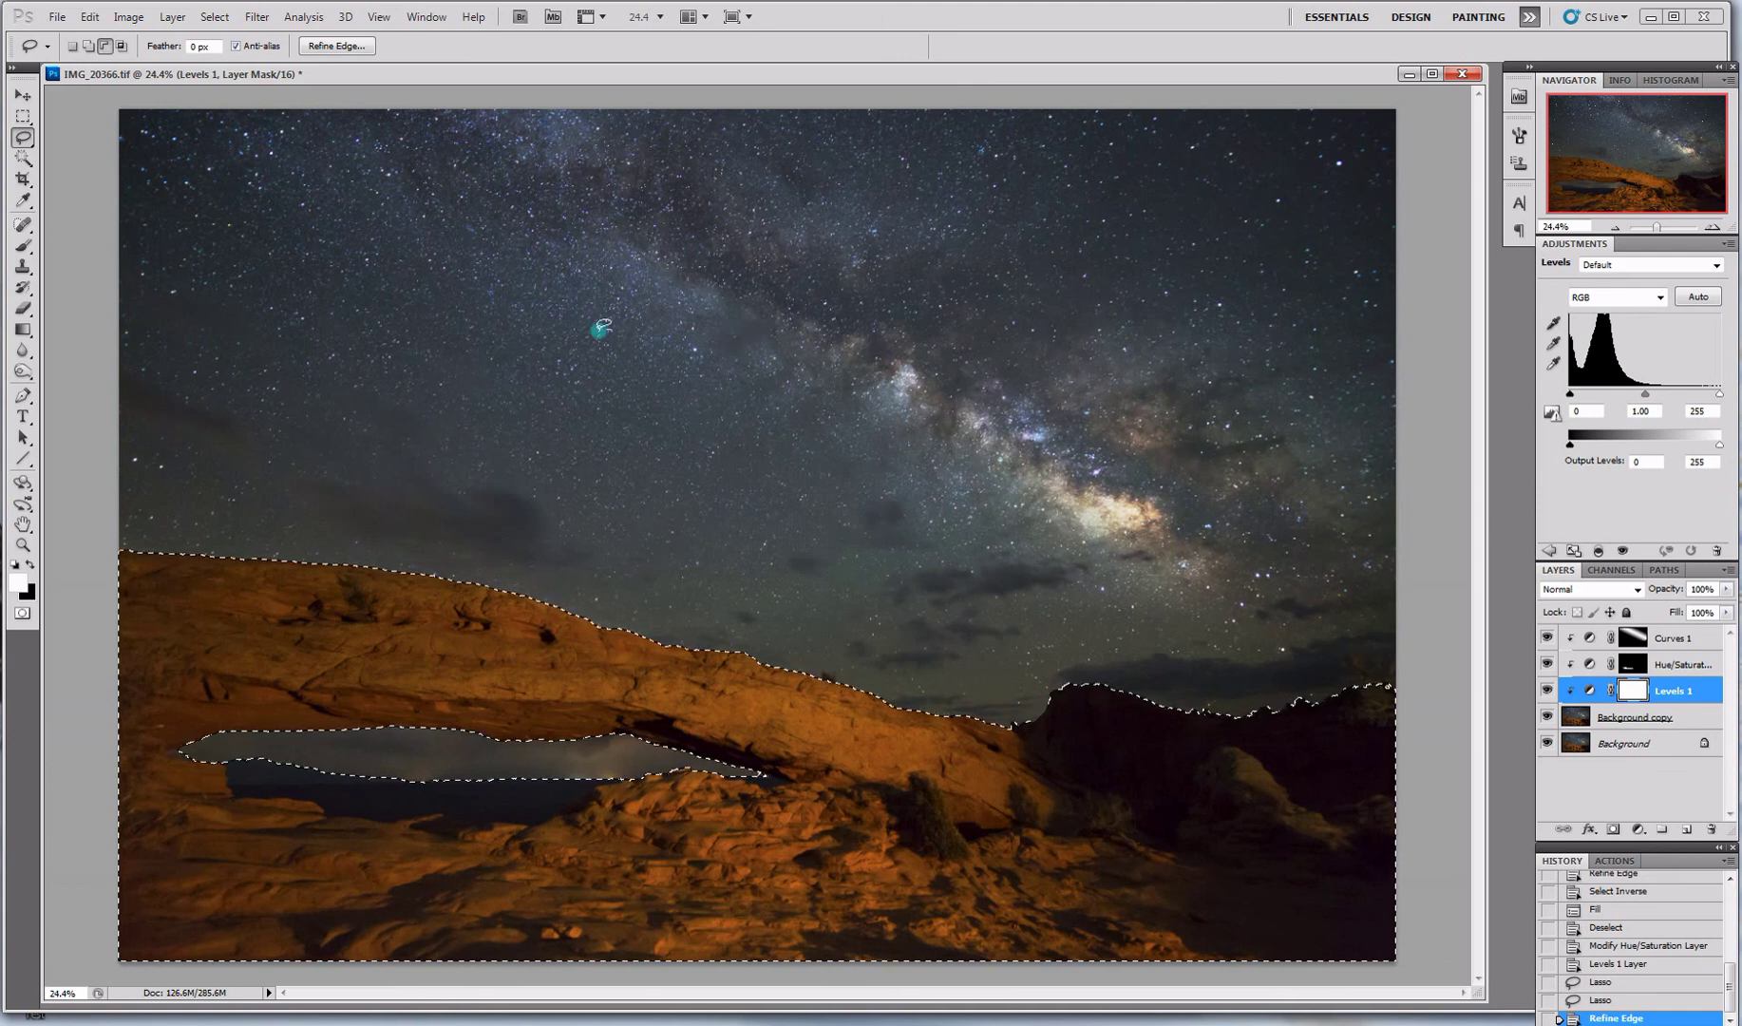
Step: Invert the selection, fill the sky areas with black on the Levels 1 mask, and deselect
right_click(777, 404)
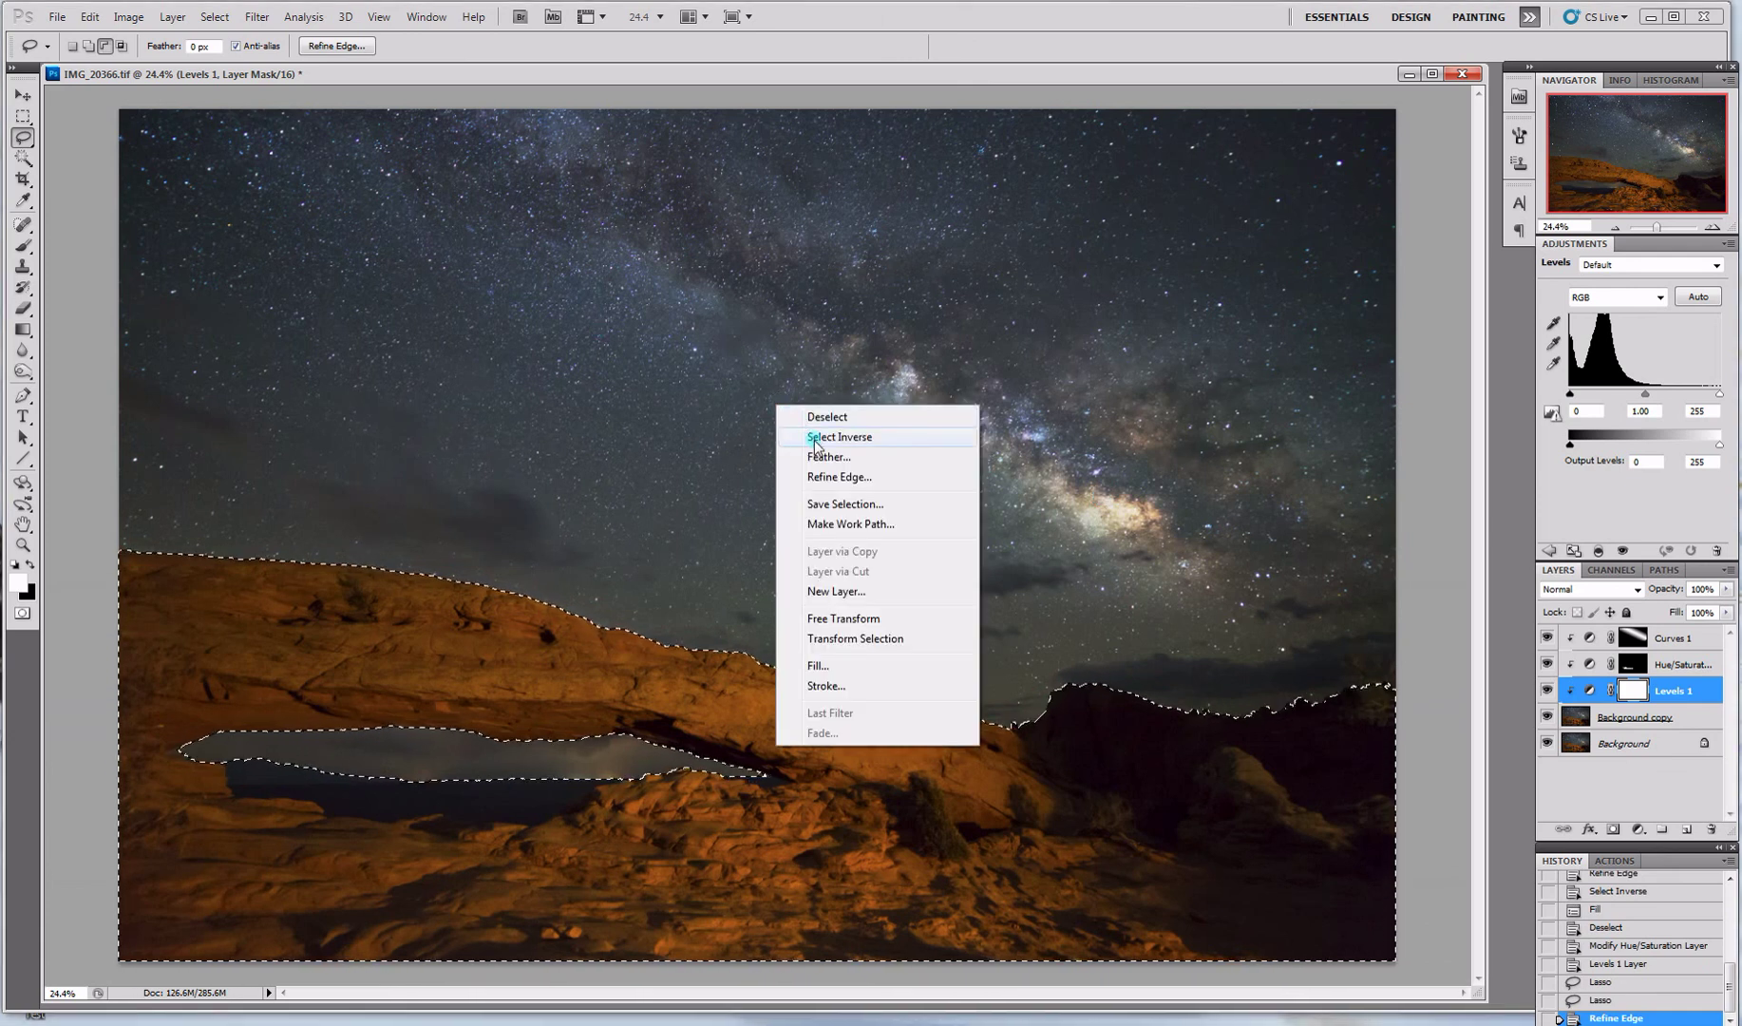
left_click(814, 440)
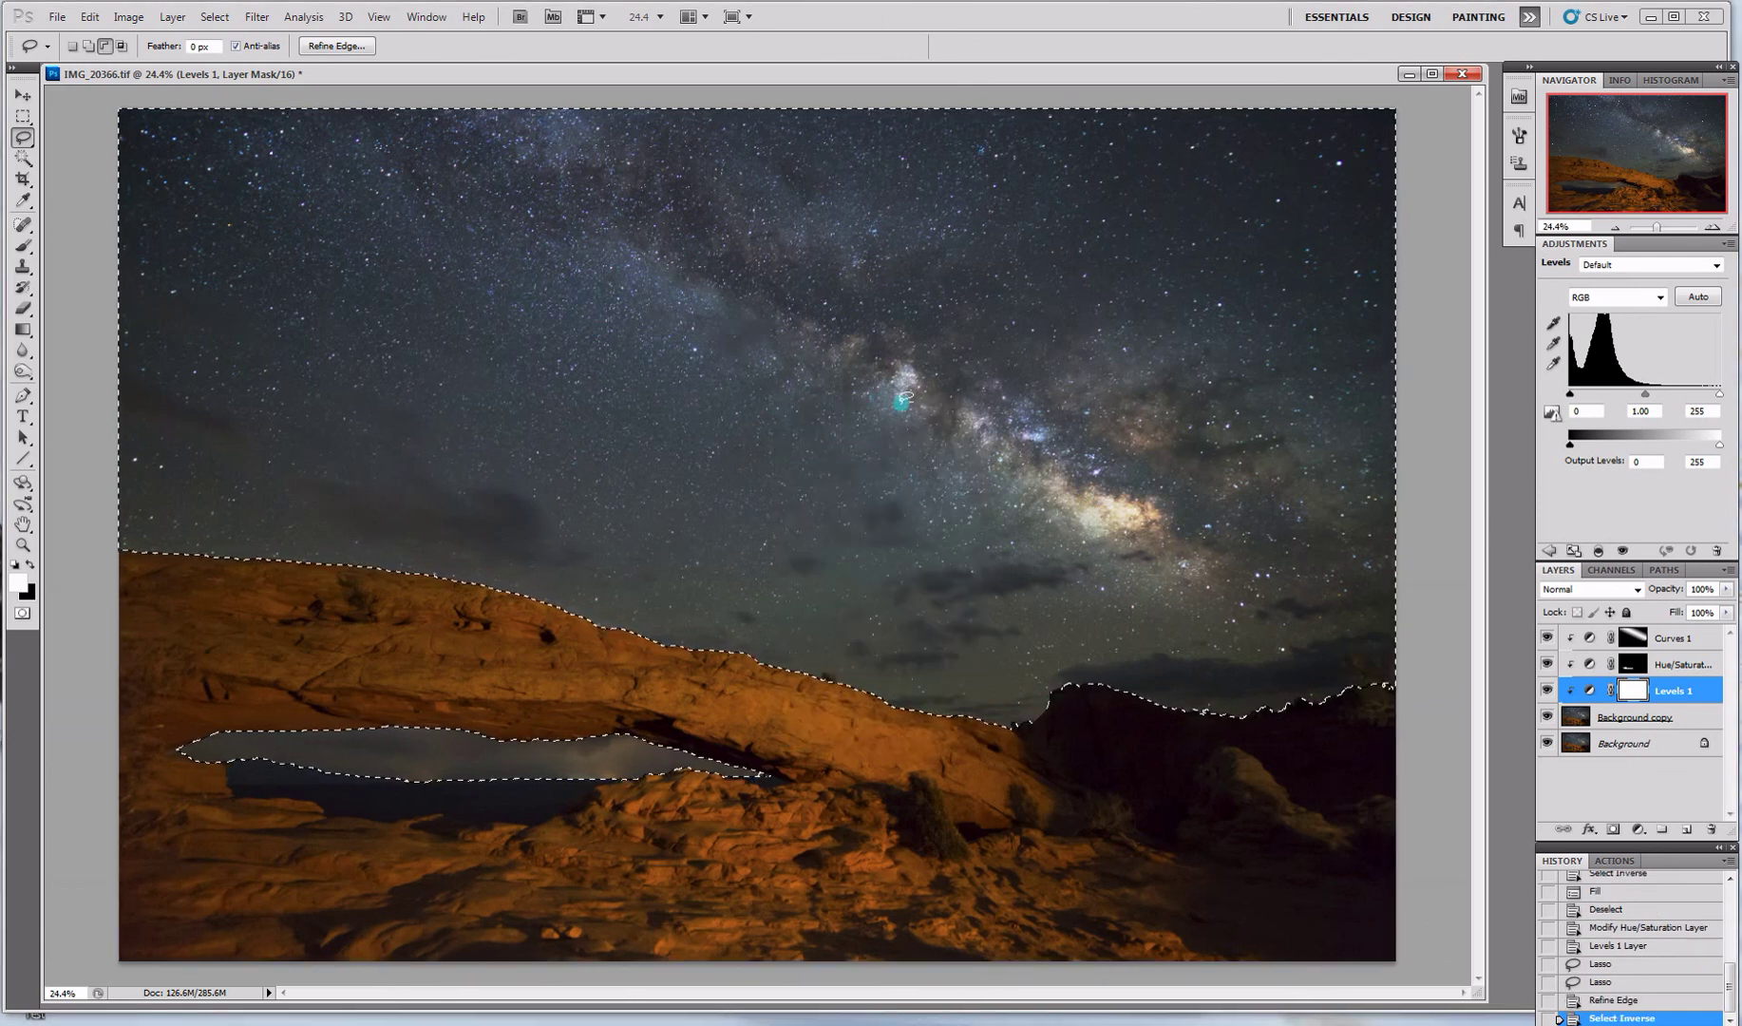
right_click(705, 323)
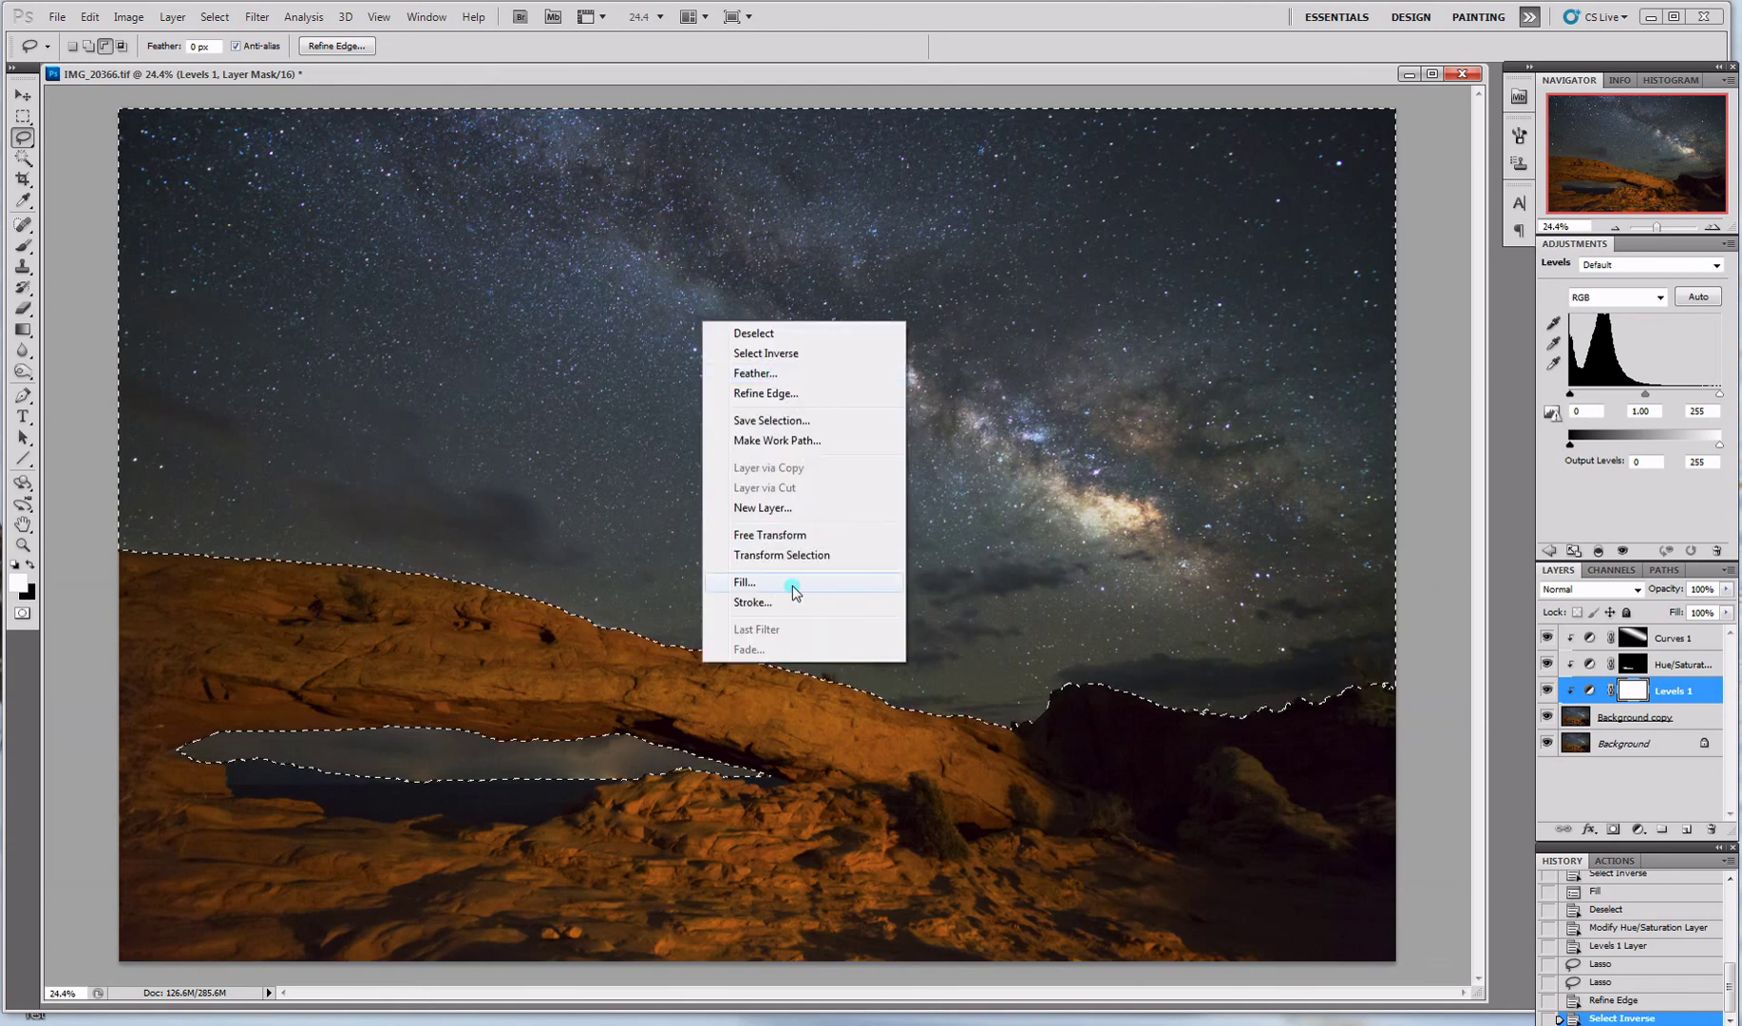
left_click(760, 582)
left_click(1088, 144)
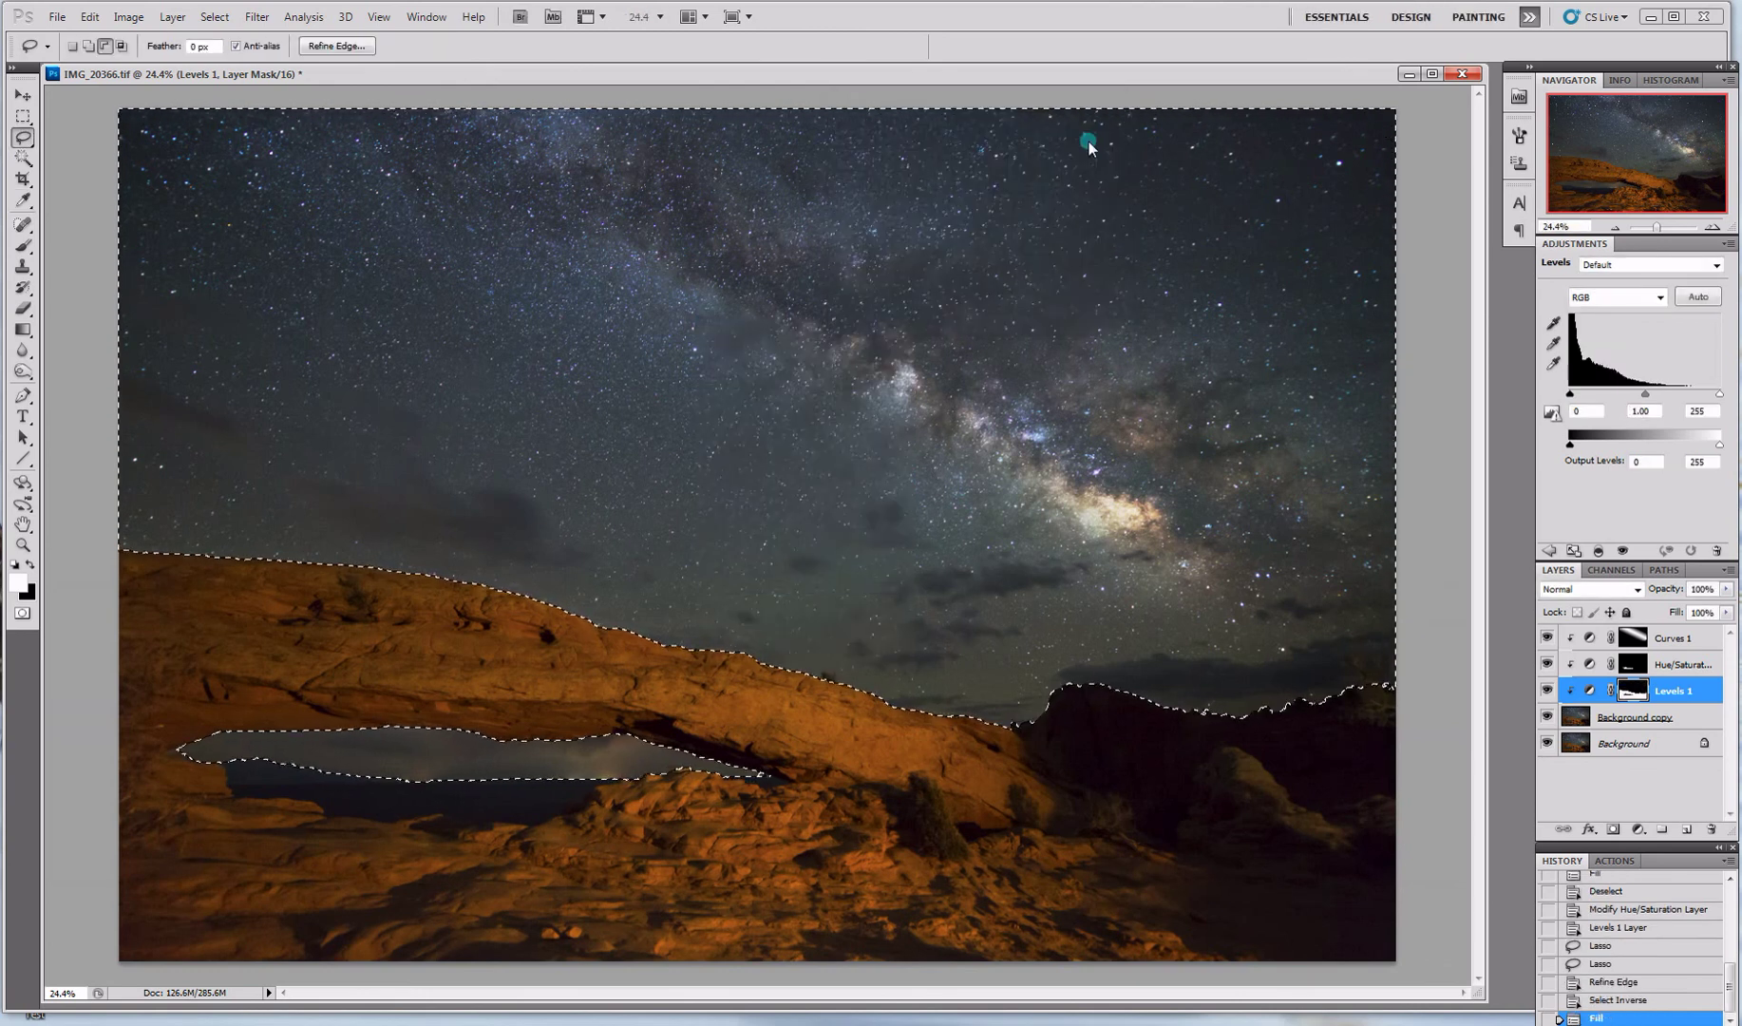
right_click(948, 781)
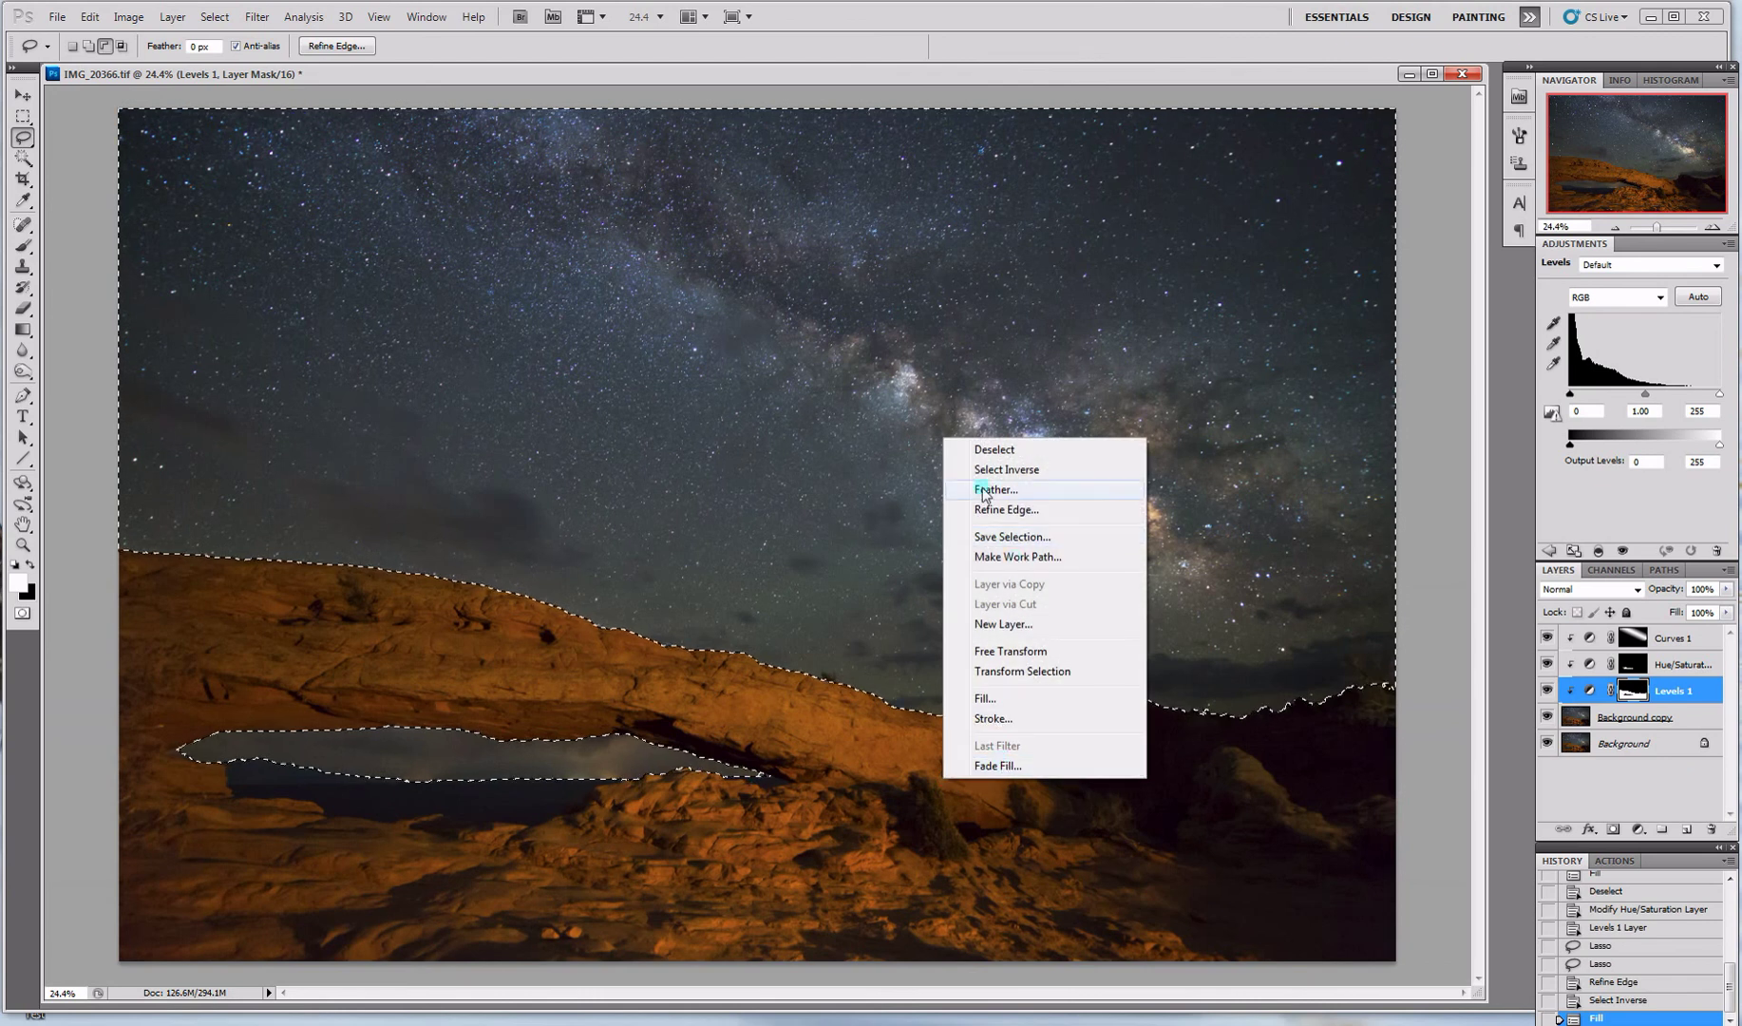
left_click(994, 452)
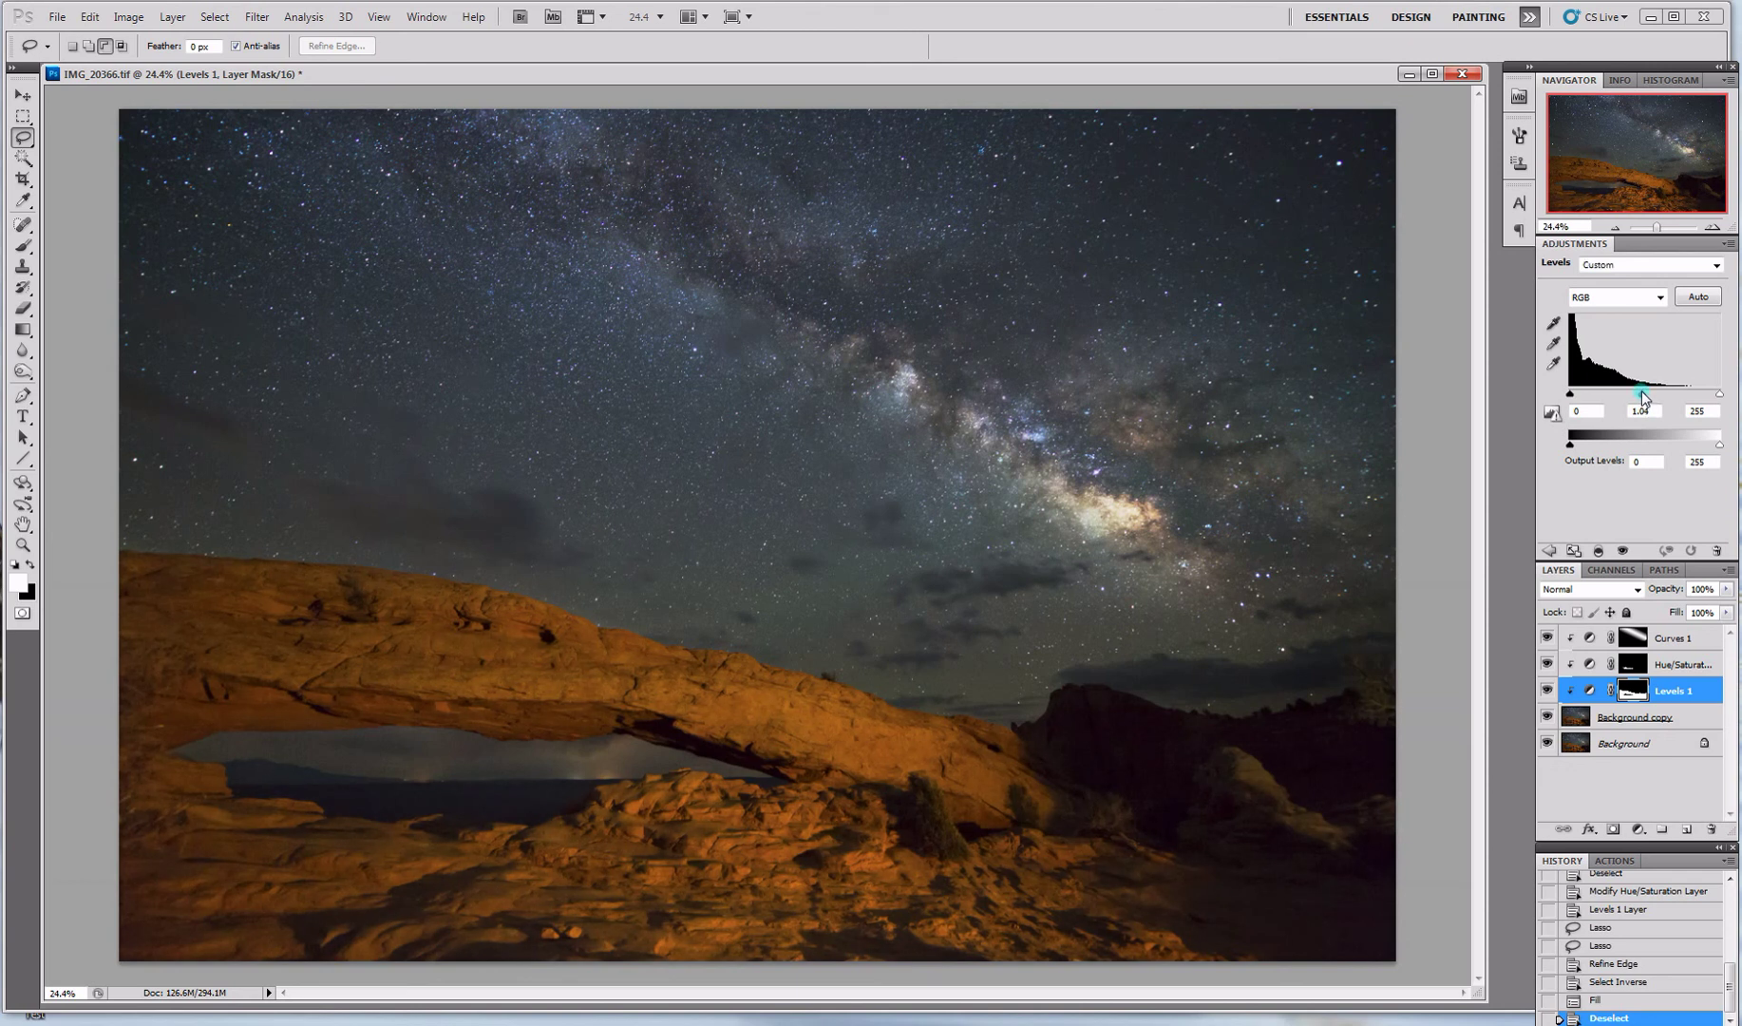
Step: Brighten the foreground by setting the Levels 1 midtone to 1.05, and toggle the layer's visibility to compare
left_click_drag(1645, 397, 1645, 397)
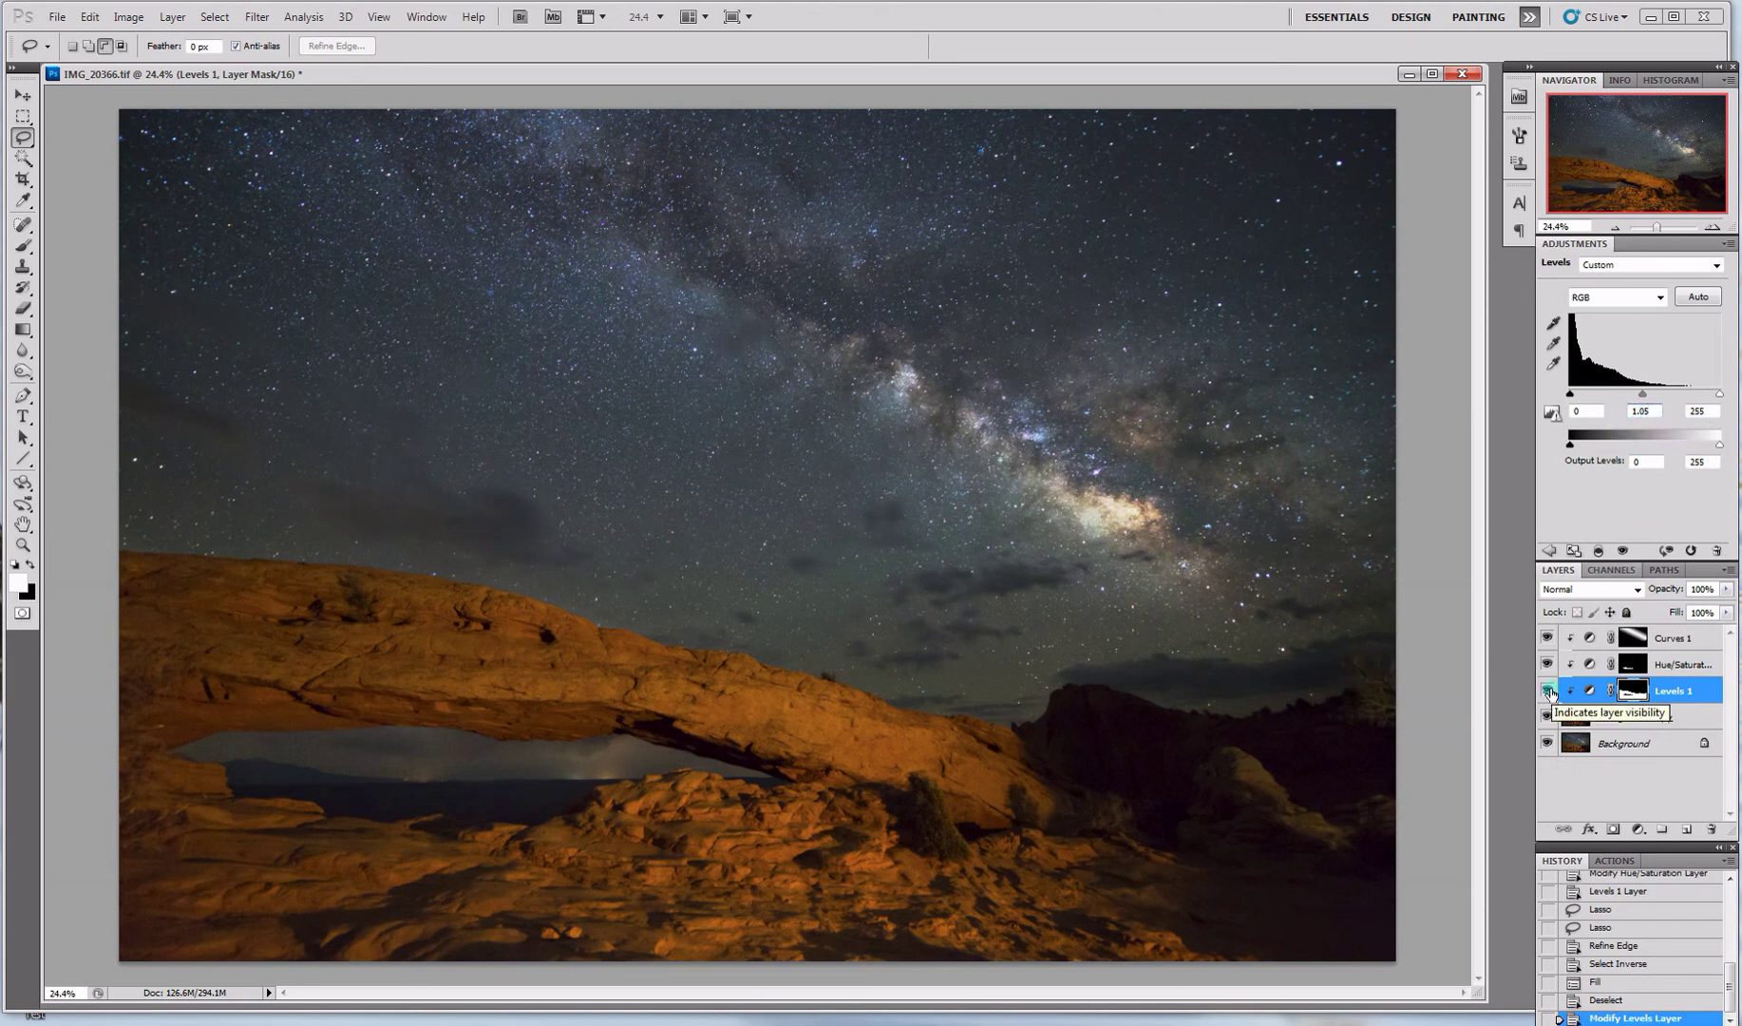
left_click(1548, 690)
left_click(1549, 691)
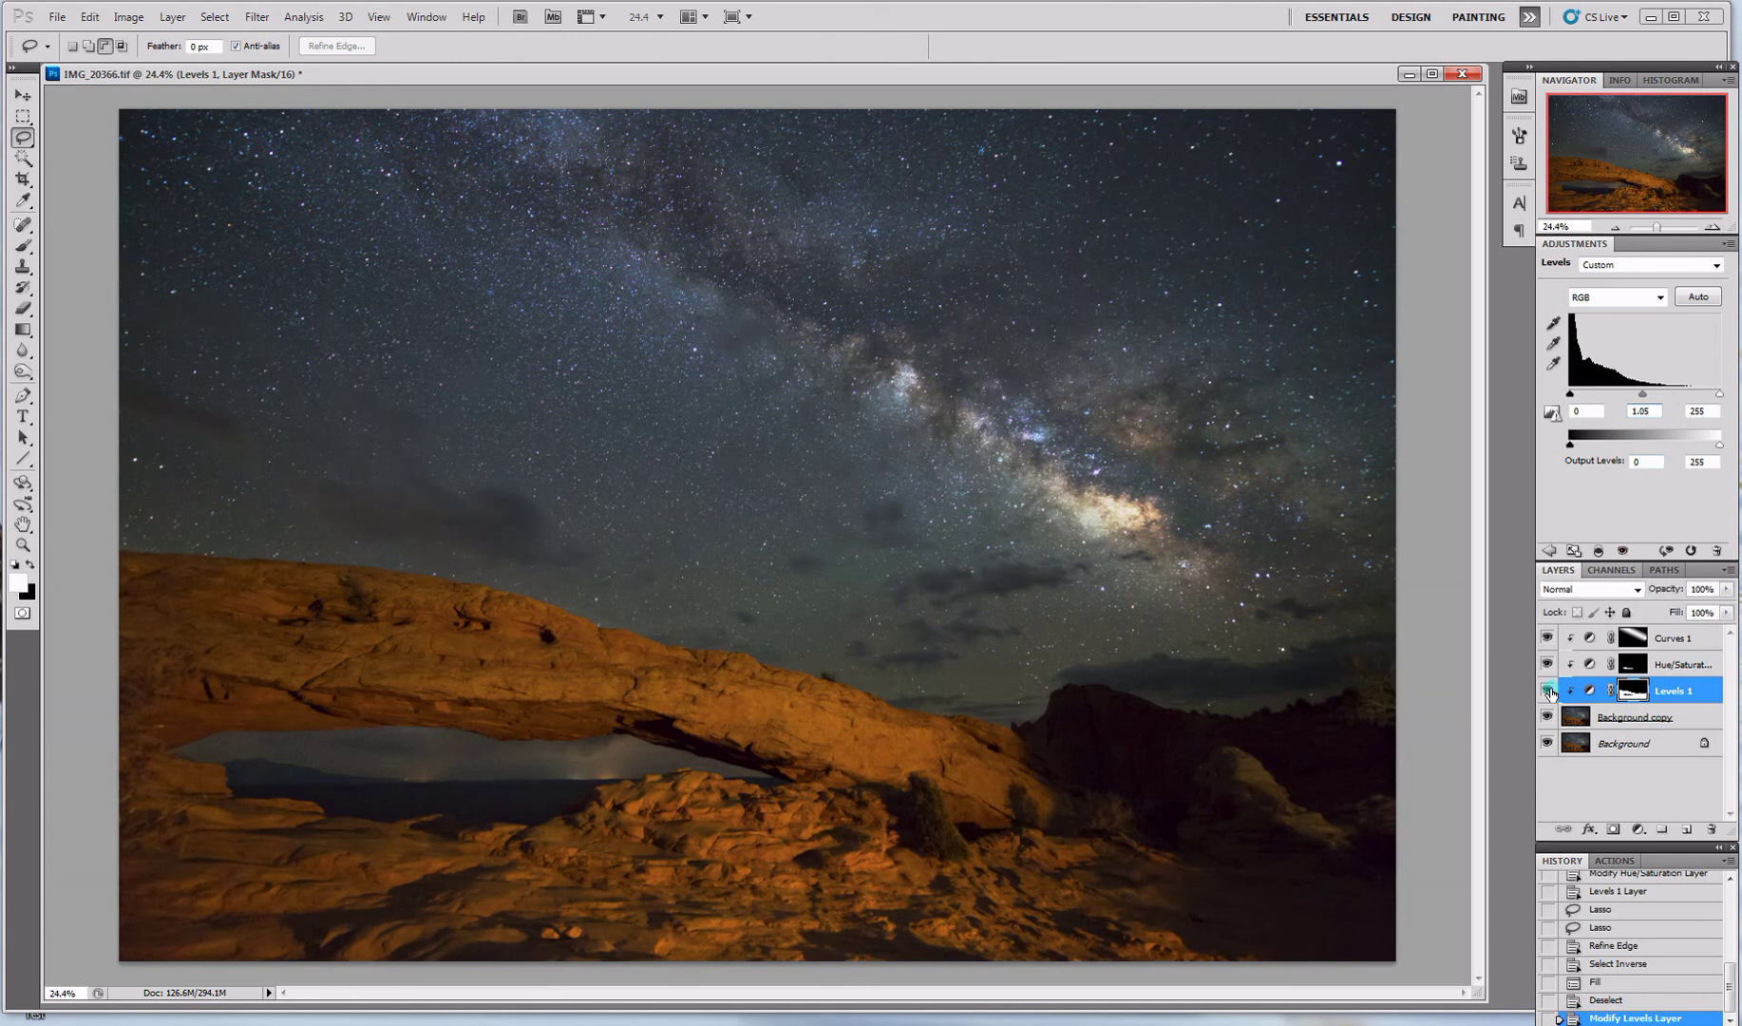
left_click(1549, 692)
left_click(1548, 692)
Step: Add a second Levels layer above Background copy and draw a linear white-to-black gradient on its mask from the lower-left rocks toward the sky
left_click(1637, 724)
left_click(1620, 297)
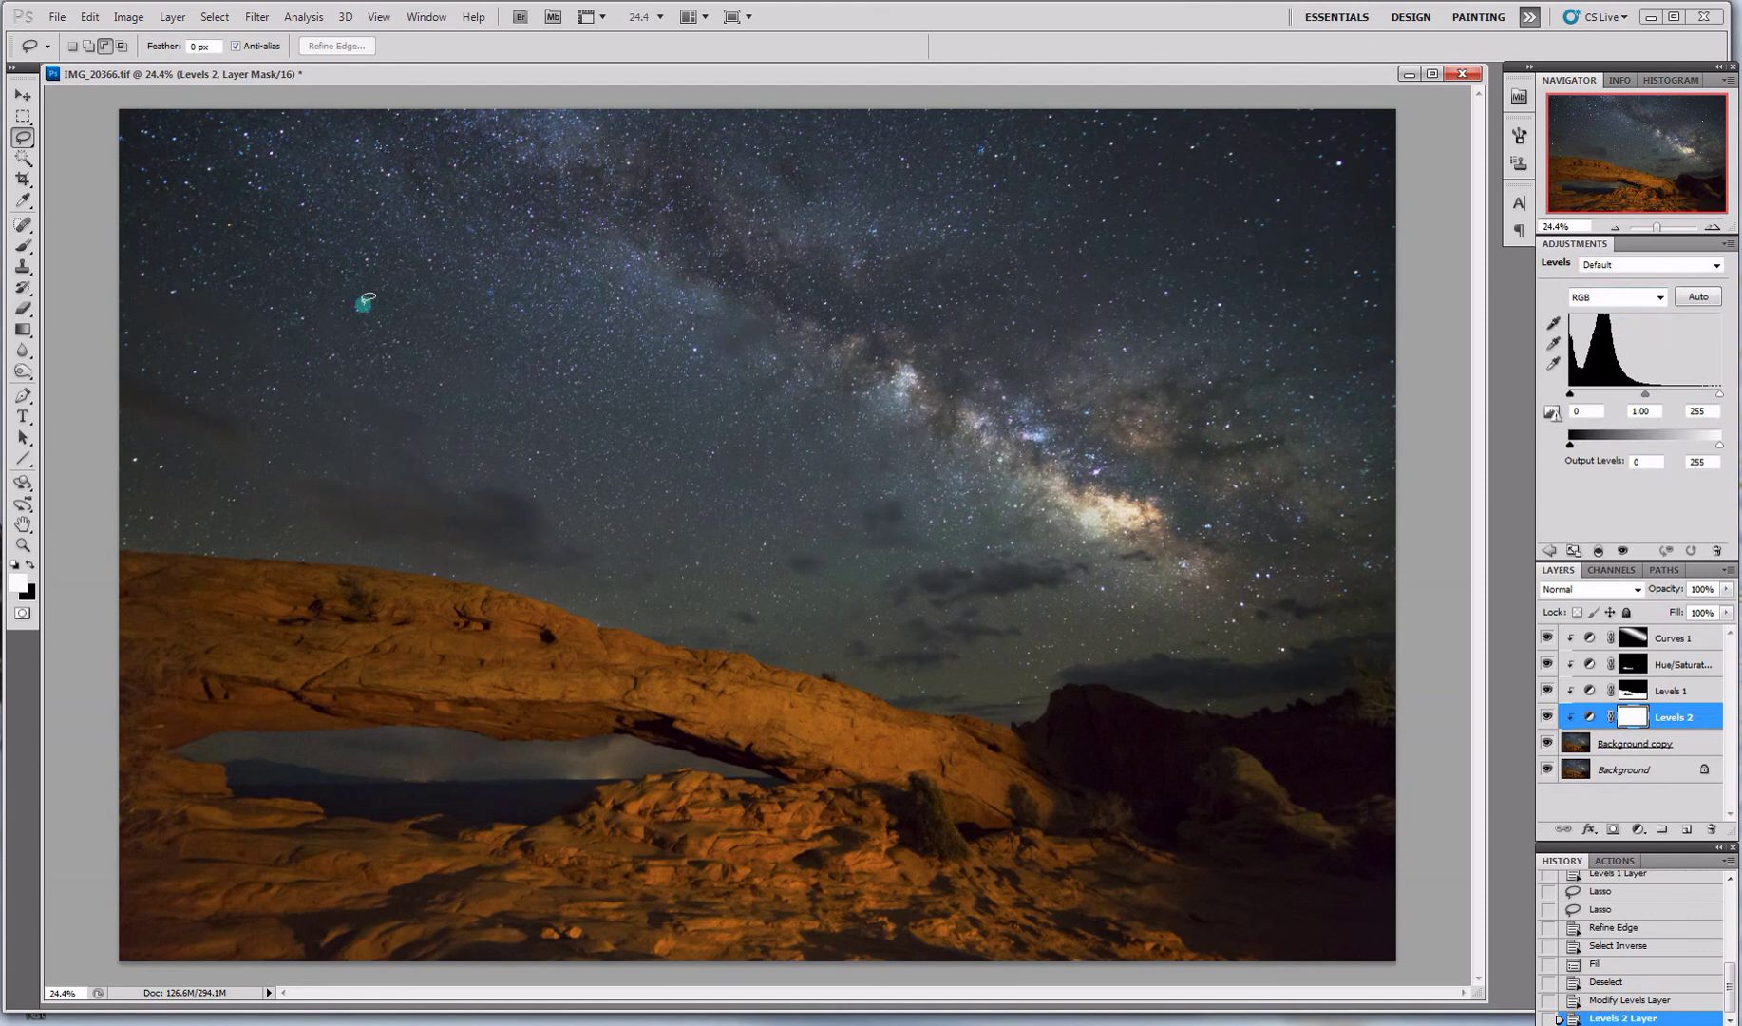
left_click(23, 330)
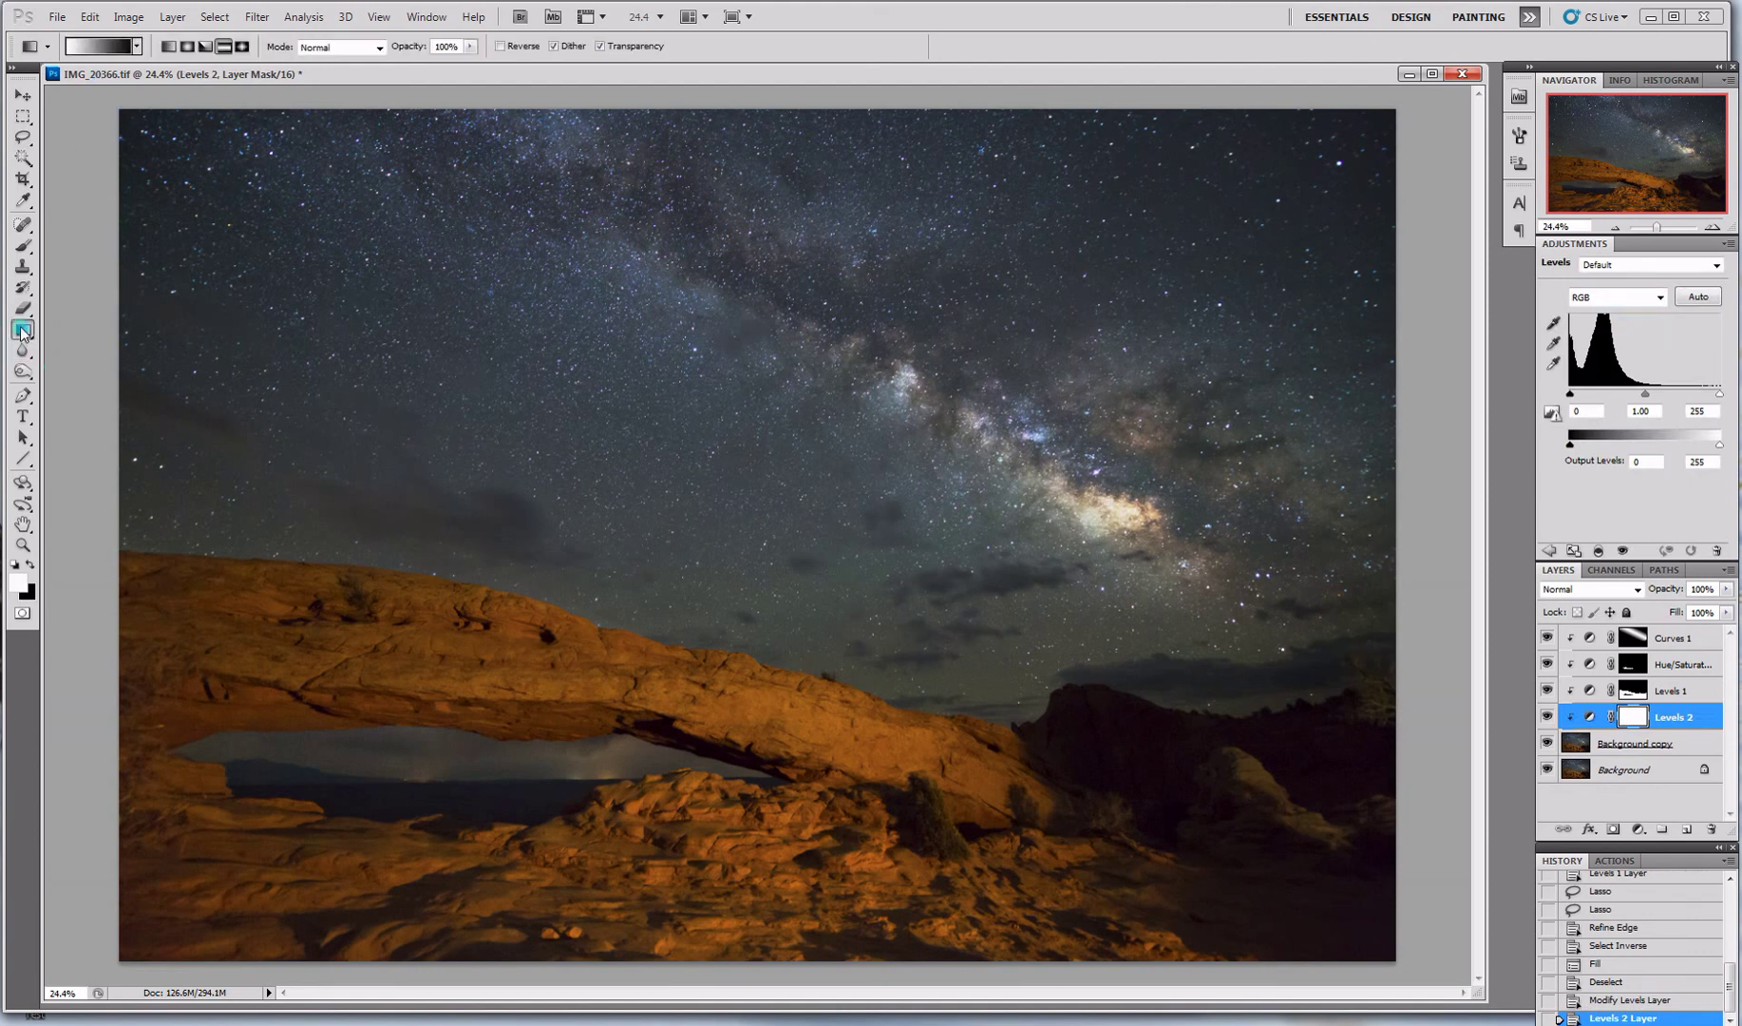
left_click(169, 48)
left_click_drag(312, 765, 415, 590)
left_click_drag(409, 590, 461, 551)
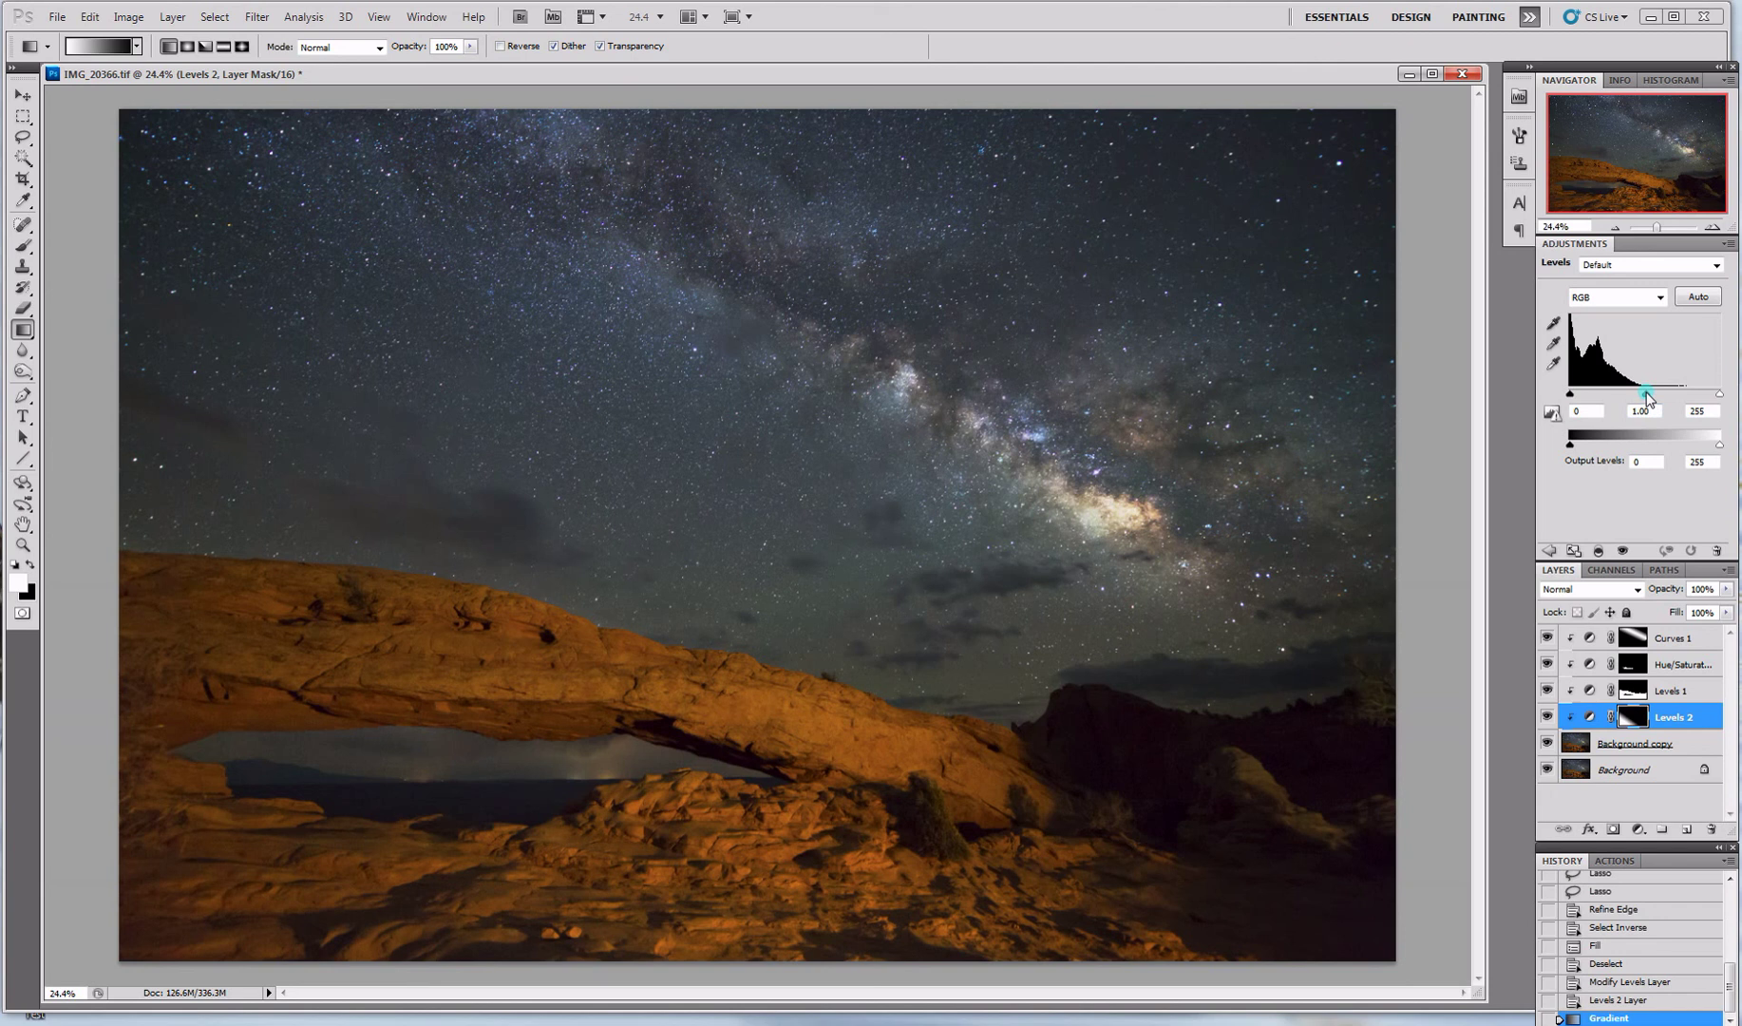
Step: Set the Levels 2 midtone to 1.10 and toggle the layer's visibility to compare the lower-left brightening
left_click_drag(1648, 398, 1642, 398)
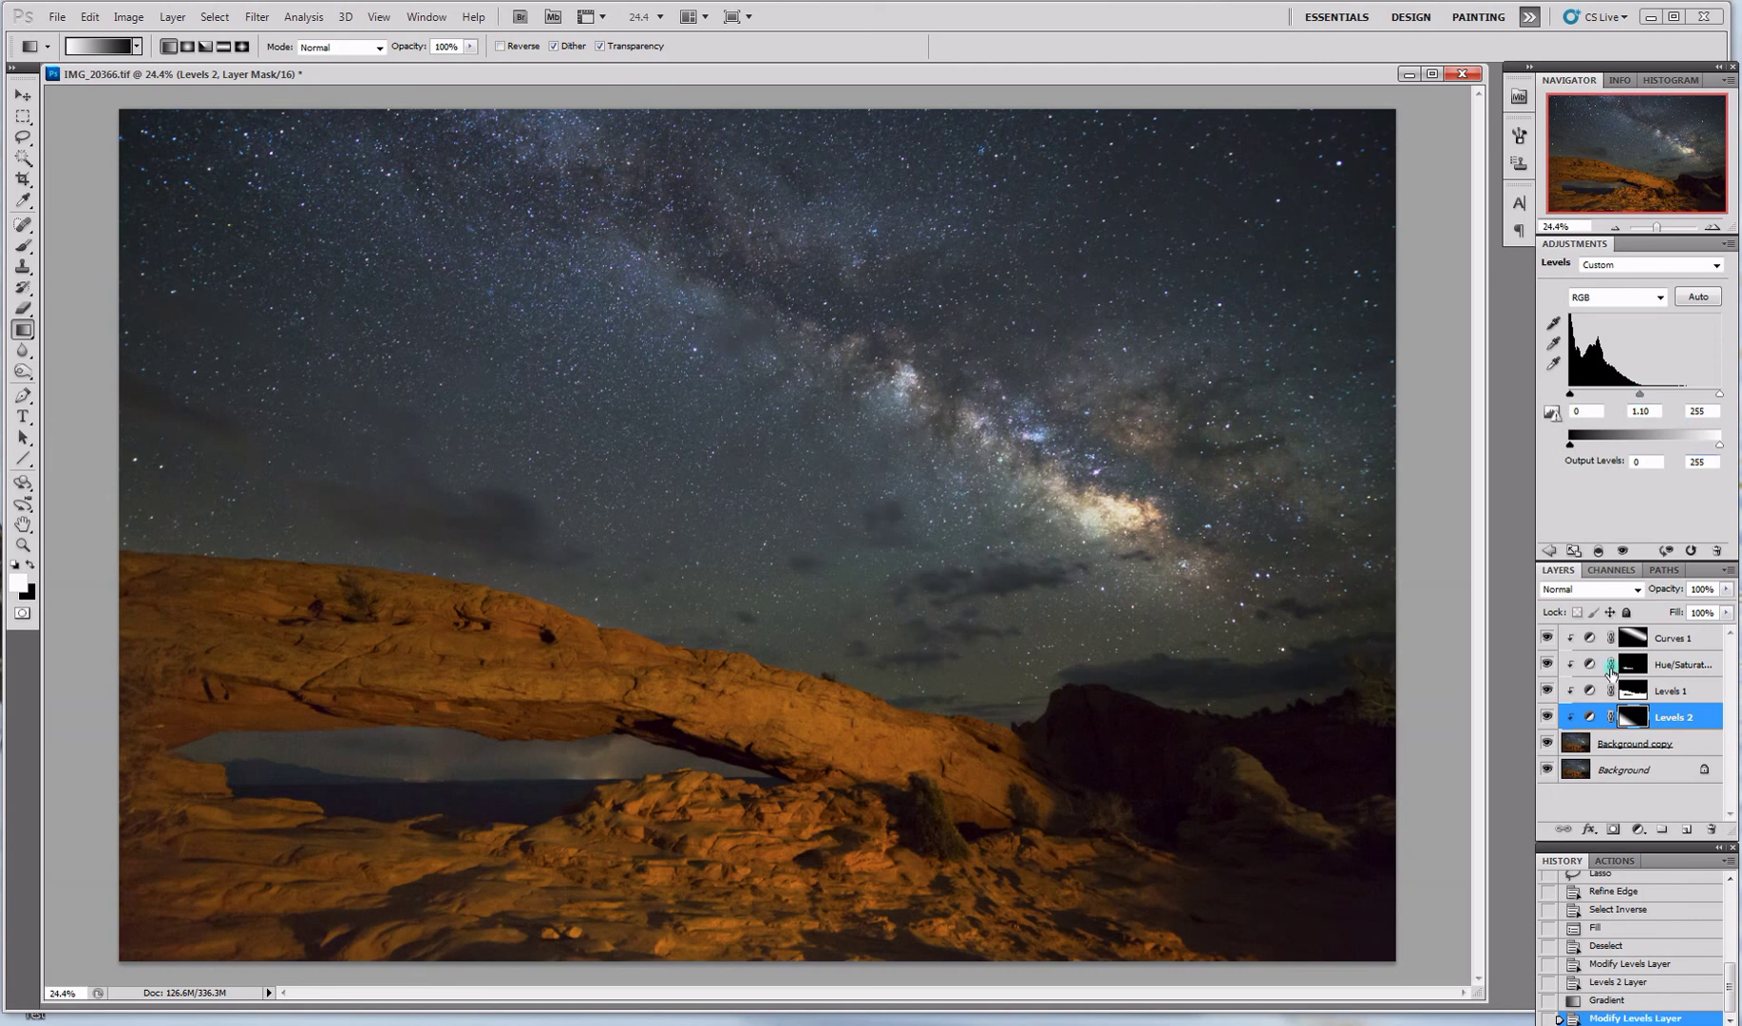
left_click(1547, 718)
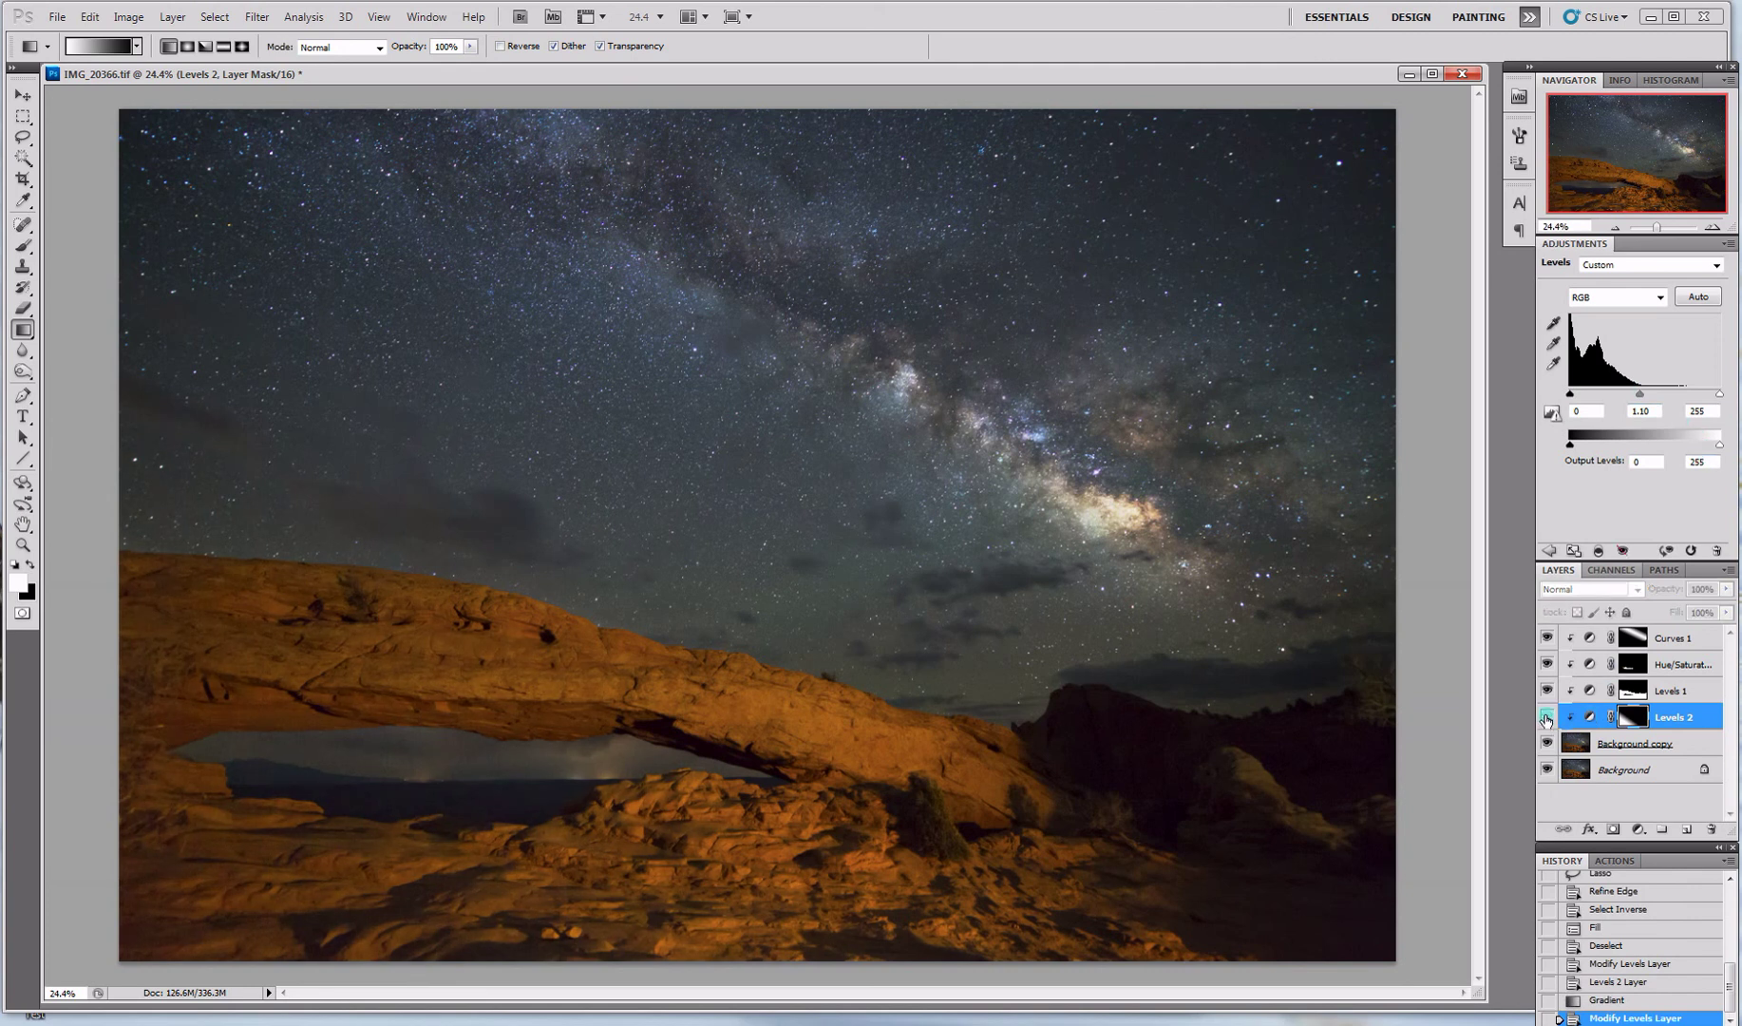
left_click(1547, 717)
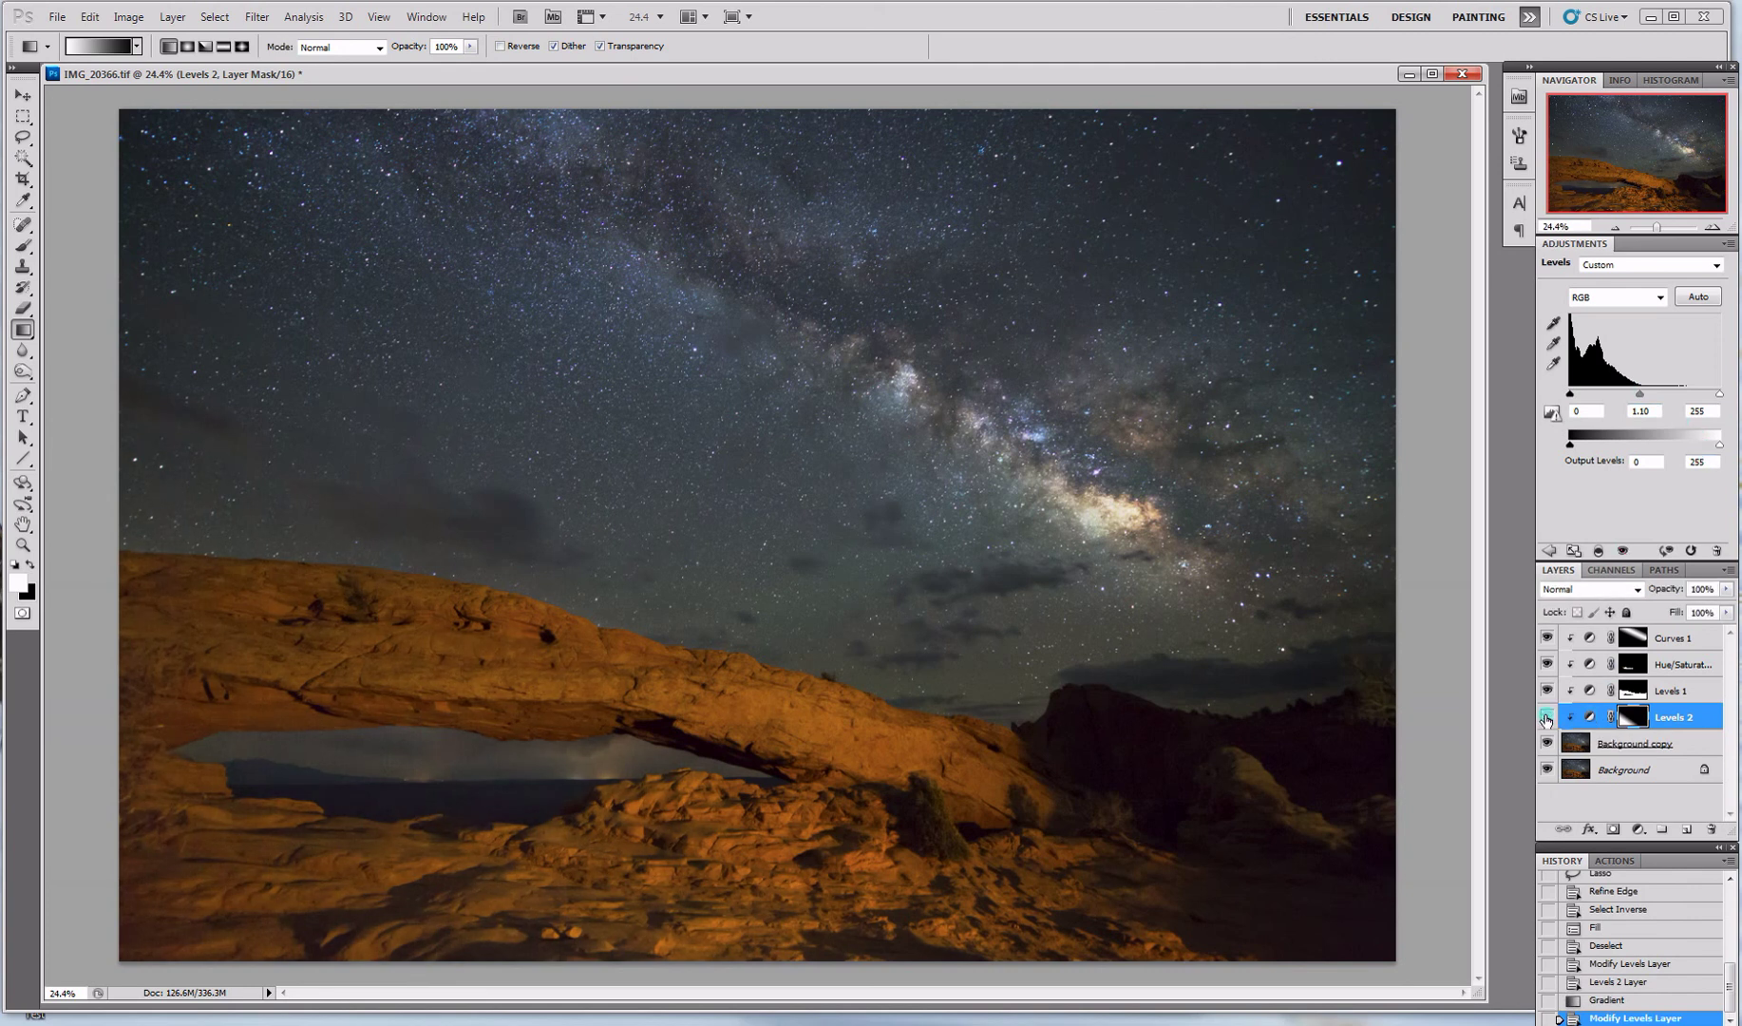
left_click(1547, 717)
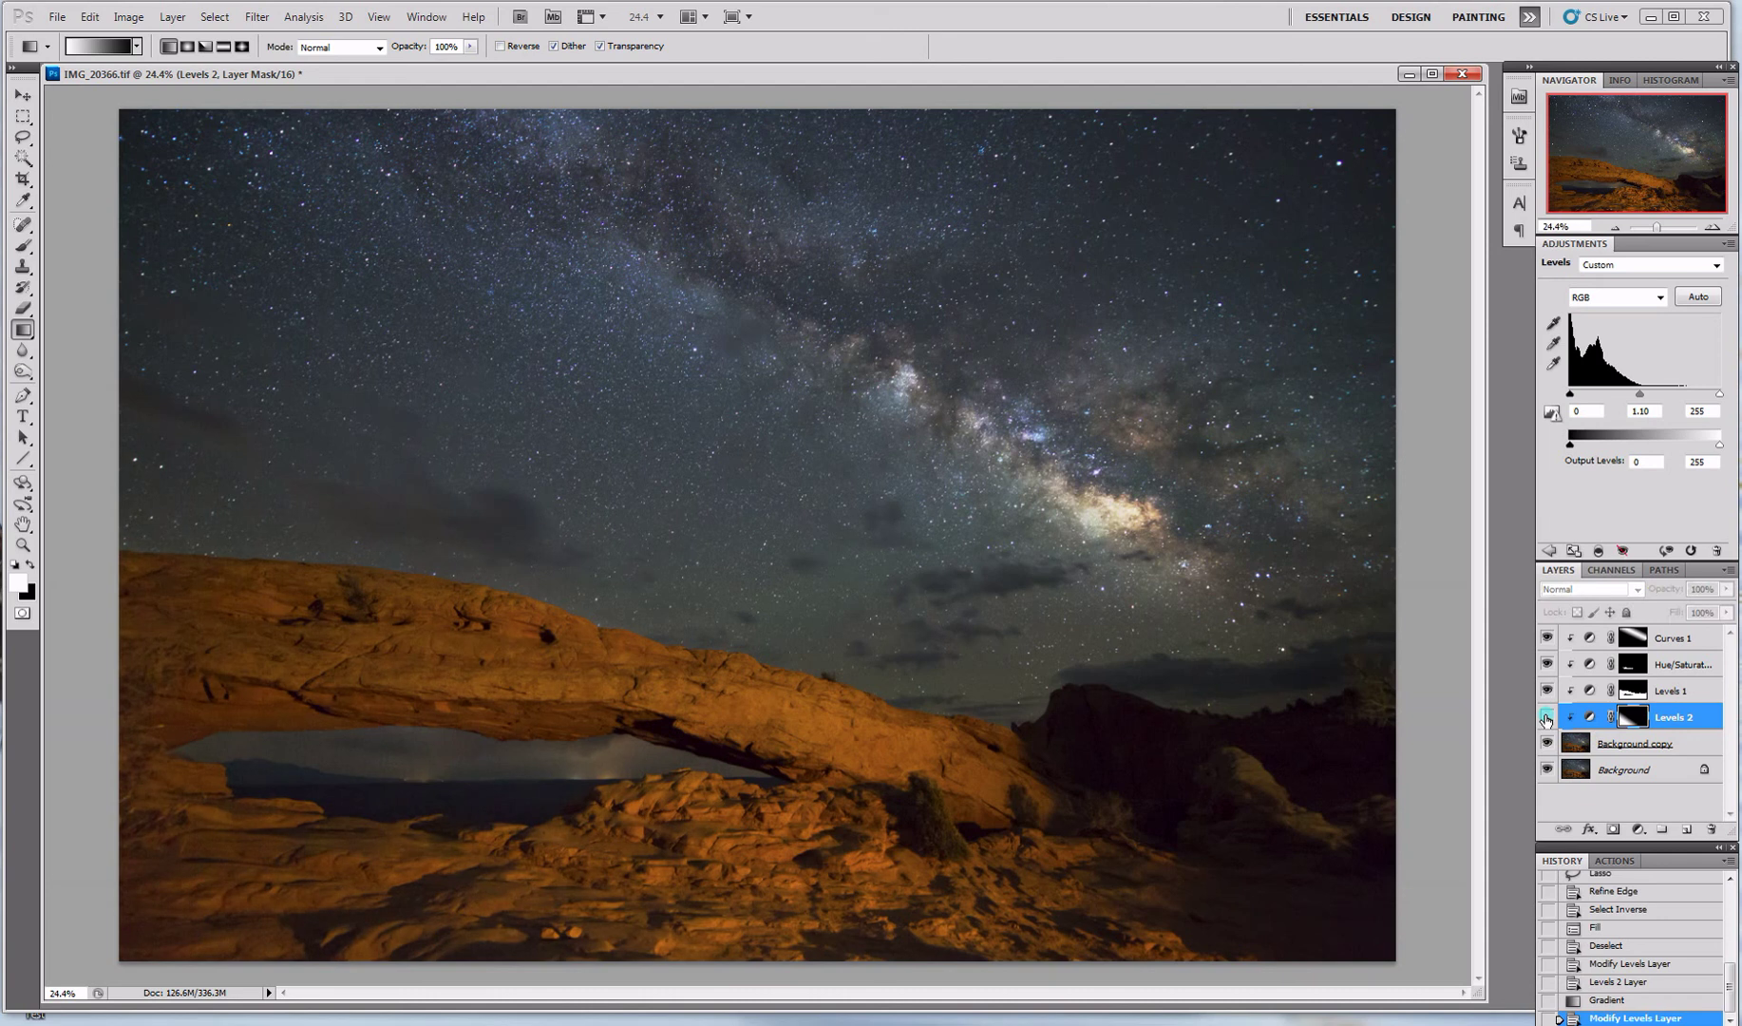
left_click(1547, 717)
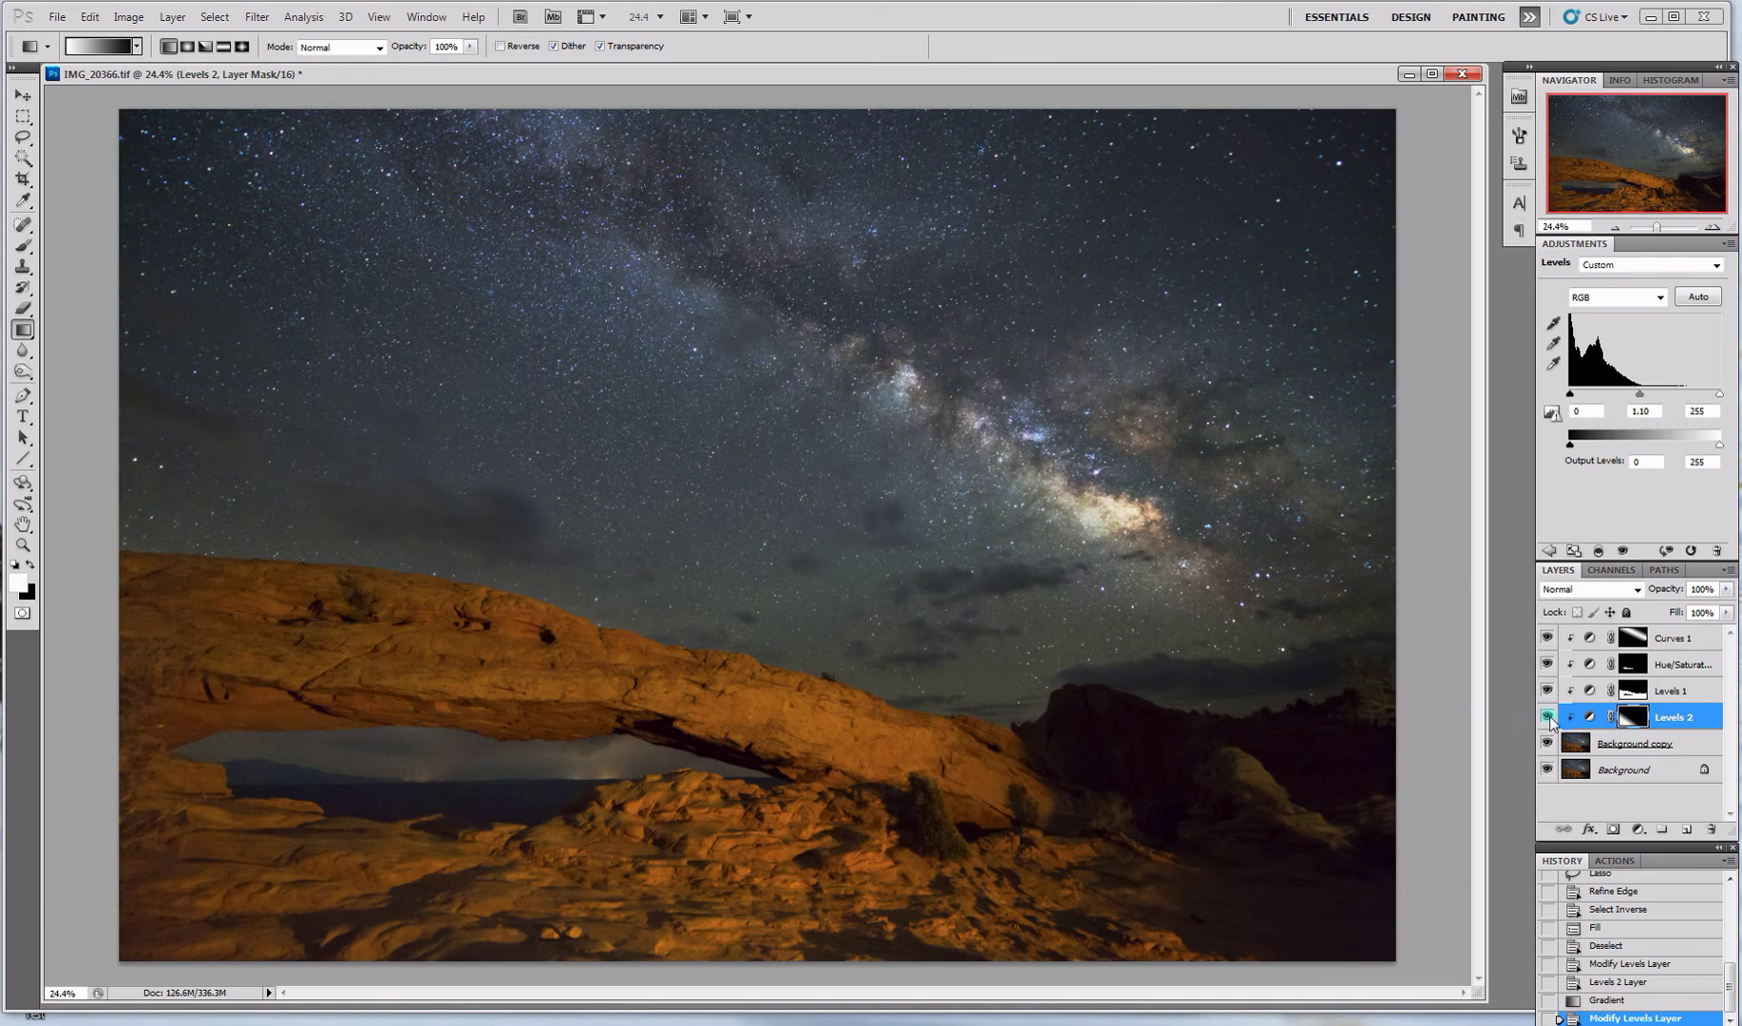
Step: Select the Background copy layer
left_click(1653, 745)
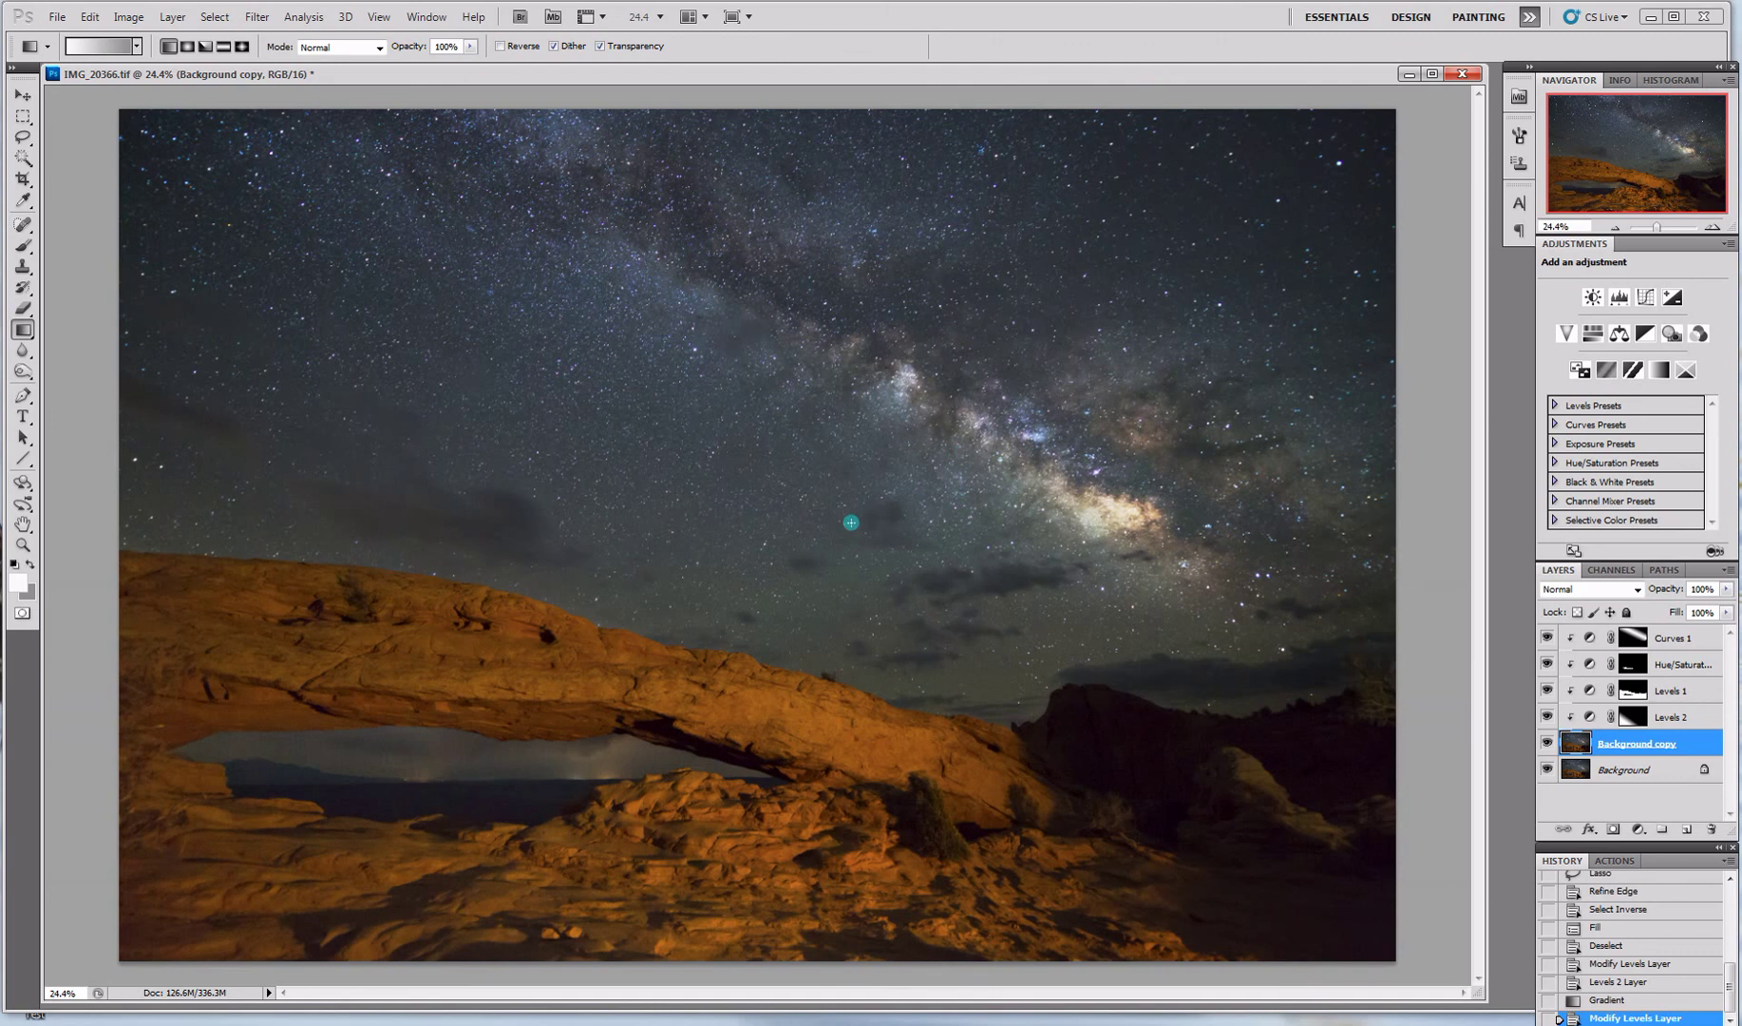
scroll(851, 522, "down", 2)
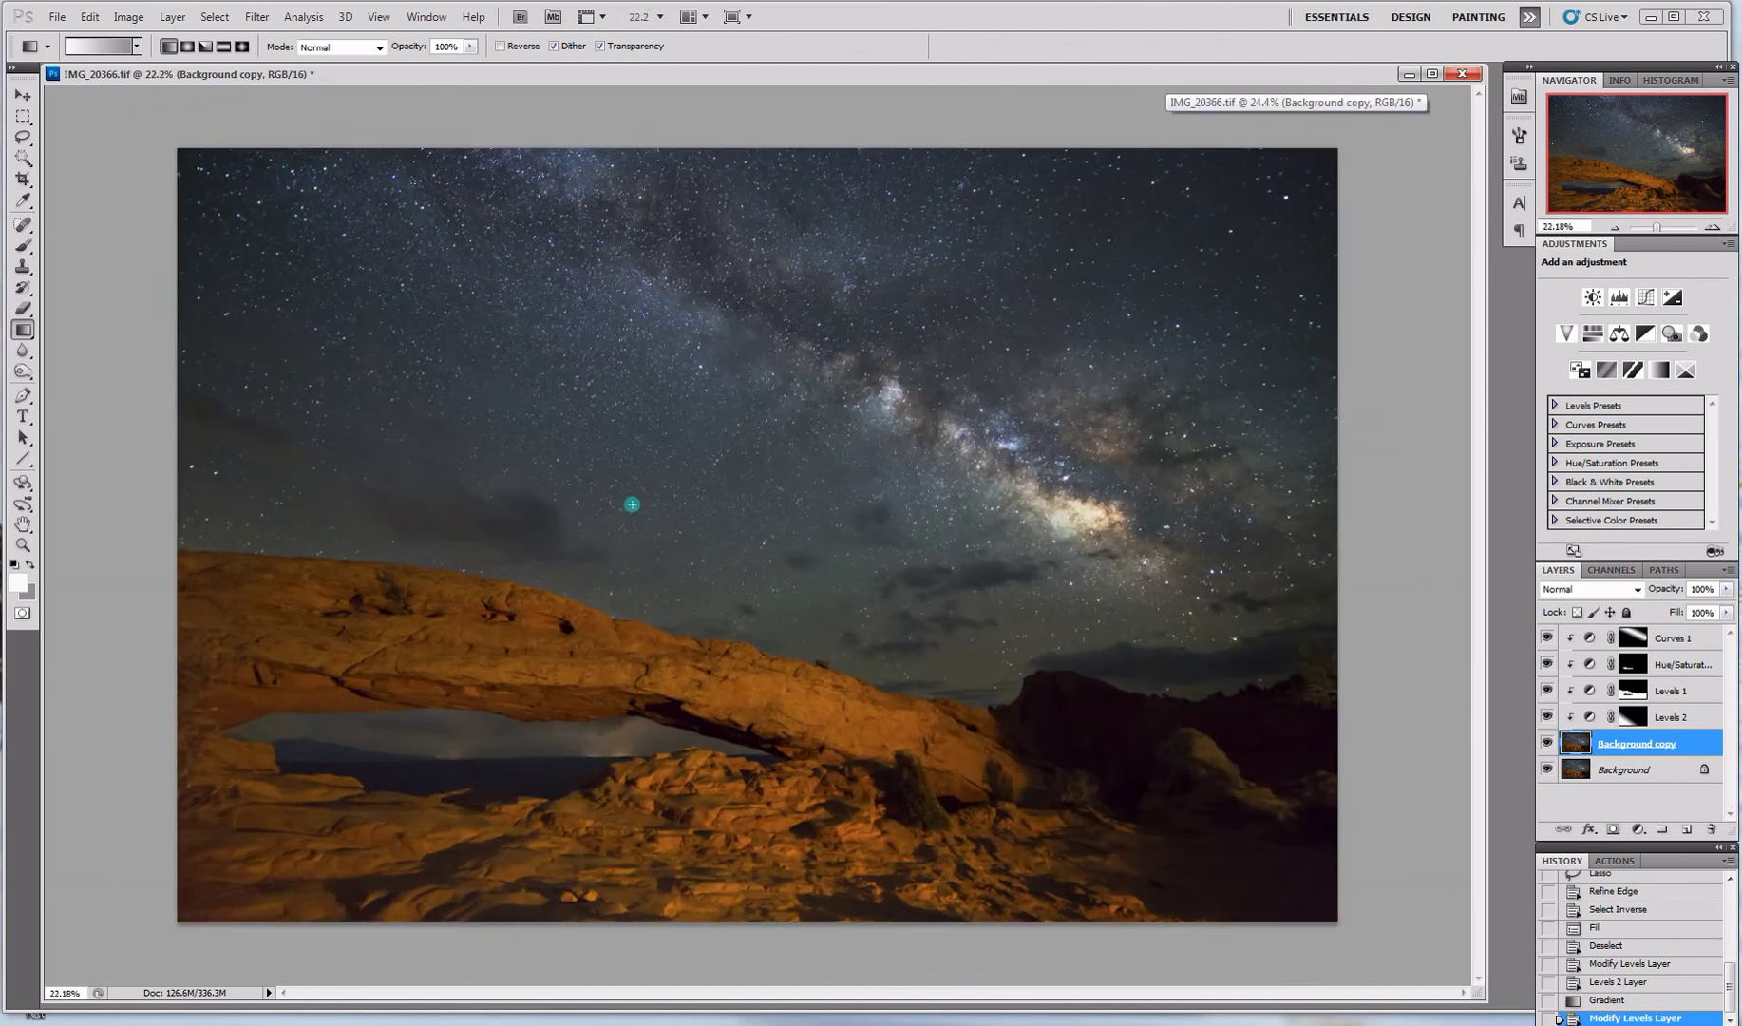